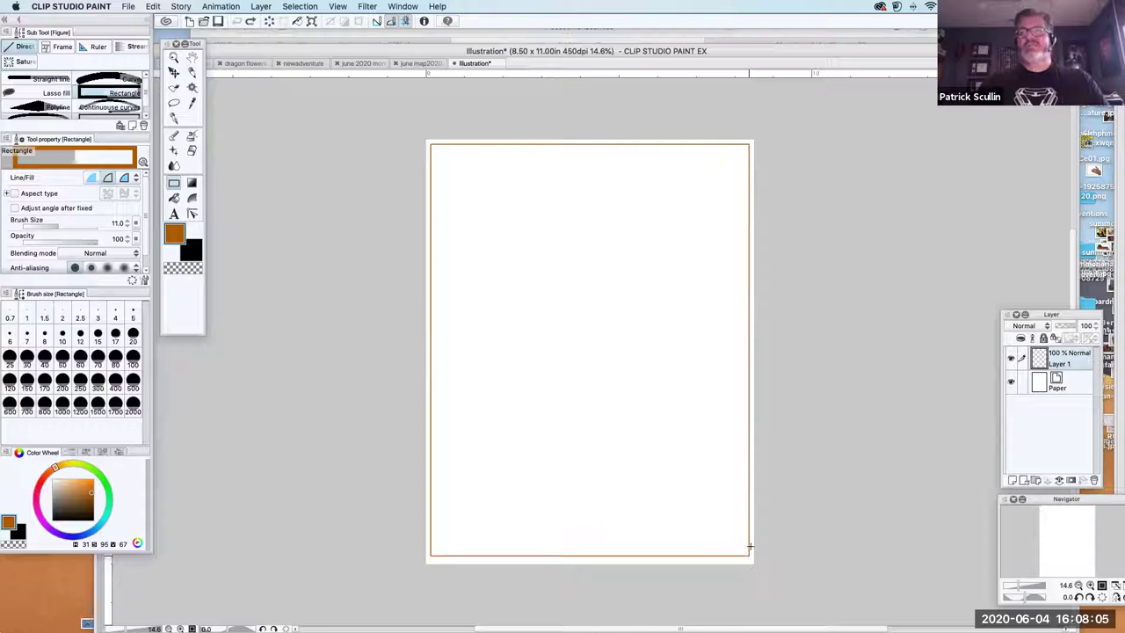
Rough in the character's rounded face, tall hat and collar line with the Darker pencil in the upper part of the bordered page
click(192, 73)
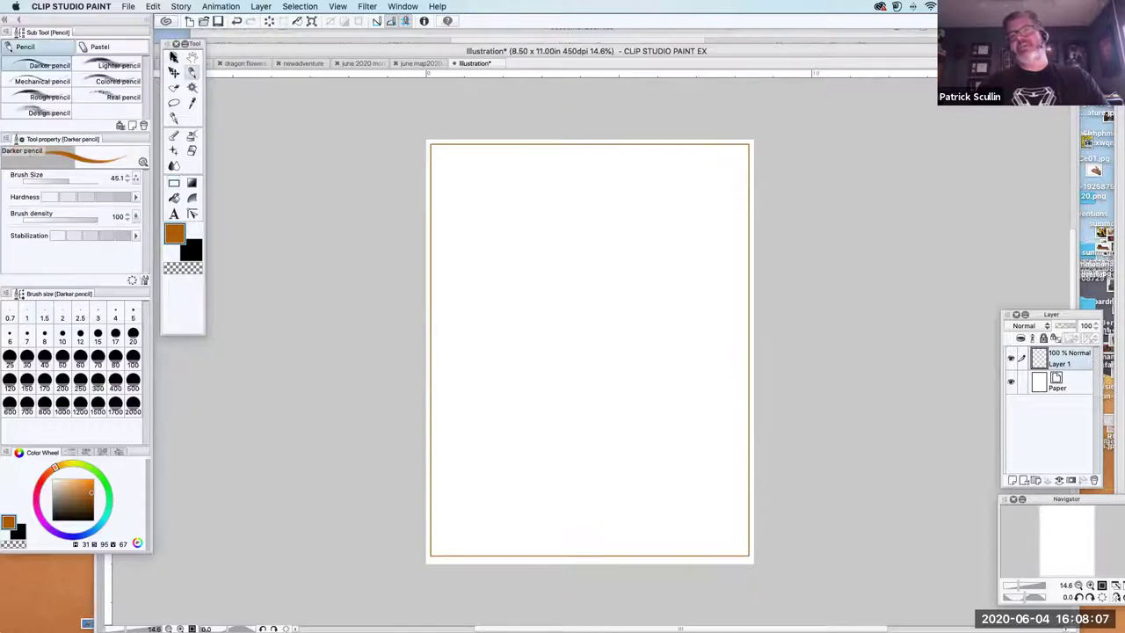
click(173, 57)
click(629, 360)
key(p)
mouse_move(533, 202)
mouse_down()
mouse_move(565, 180)
mouse_move(626, 230)
mouse_up()
drag(562, 268, 648, 258)
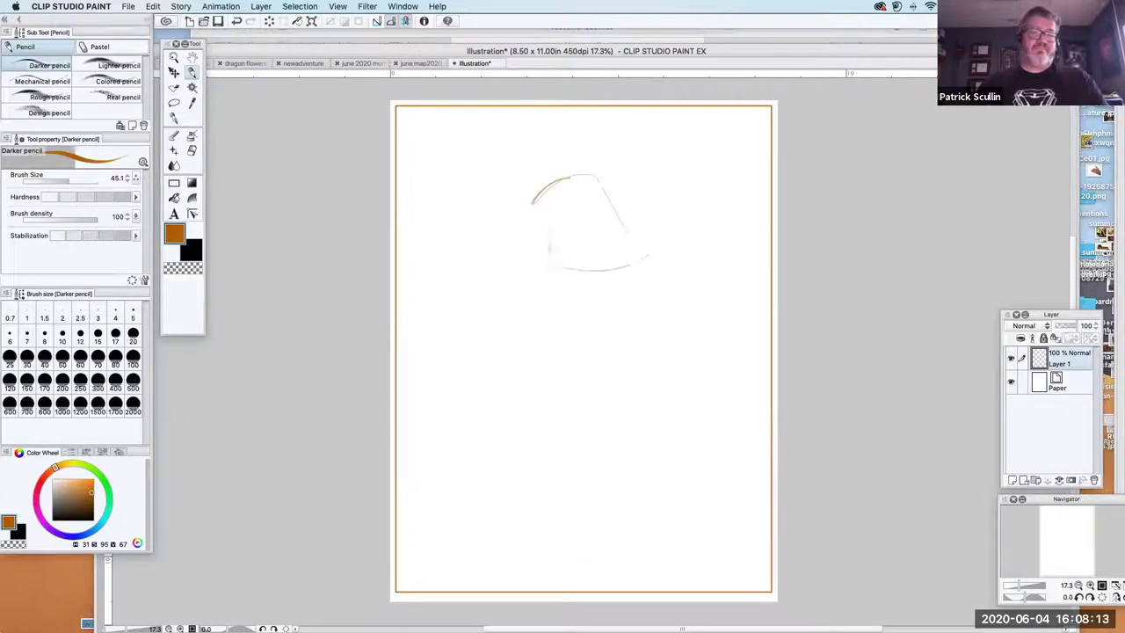
mouse_move(533, 202)
mouse_down()
mouse_move(600, 188)
mouse_move(568, 133)
mouse_move(589, 117)
mouse_move(653, 144)
mouse_move(622, 187)
mouse_up()
drag(543, 265, 522, 300)
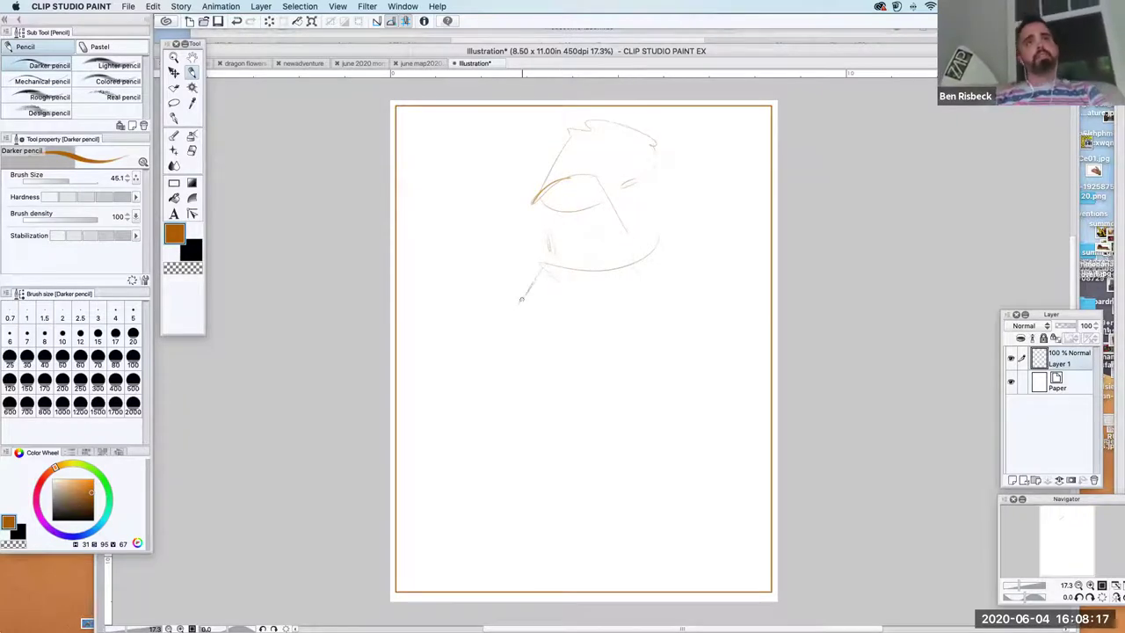
Sketch the character's broad torso, rounded belly, short legs, small feet and bent near arm
mouse_move(654, 248)
mouse_down()
mouse_move(677, 254)
mouse_move(707, 356)
mouse_up()
mouse_move(554, 347)
mouse_down()
mouse_move(545, 387)
mouse_move(587, 443)
mouse_move(541, 477)
mouse_up()
drag(527, 480, 549, 505)
mouse_move(702, 464)
mouse_down()
mouse_move(668, 501)
mouse_move(672, 532)
mouse_up()
drag(517, 539, 531, 531)
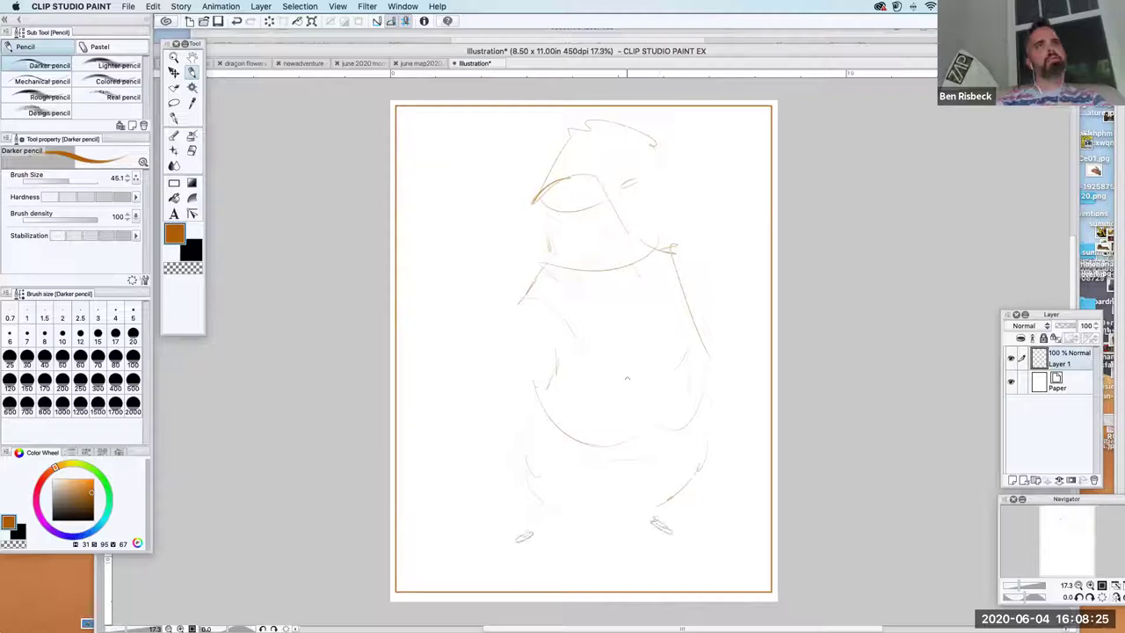
drag(508, 317, 497, 400)
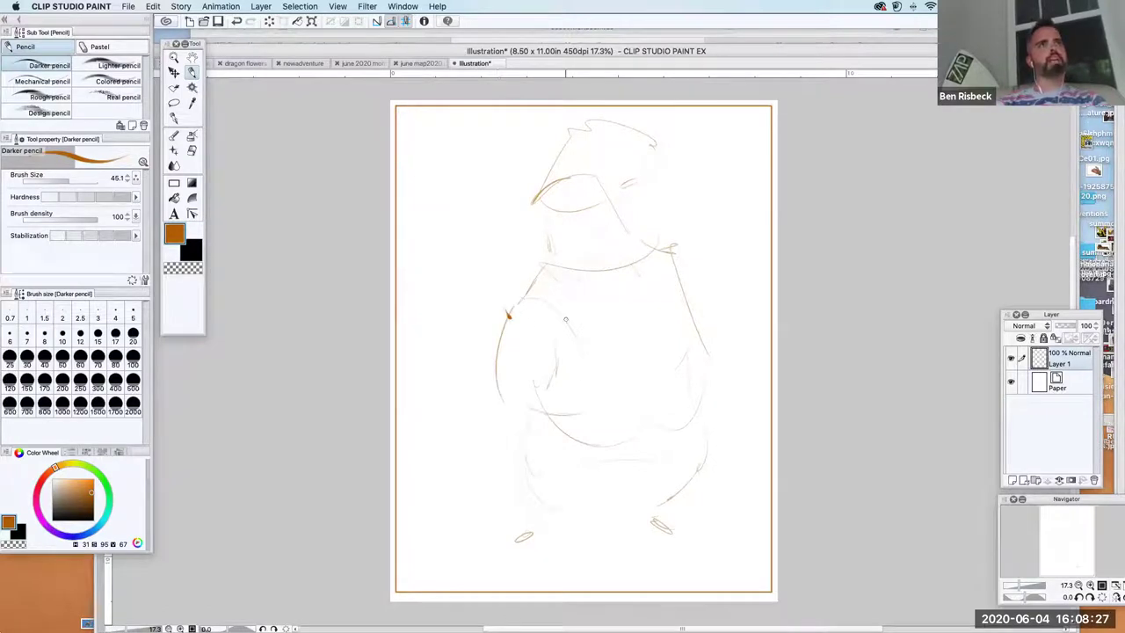
Sketch an angled rectangular tray held in front of the torso, with the gripping hand and the far arm curving behind it
mouse_move(594, 344)
mouse_down()
mouse_move(569, 380)
mouse_move(594, 356)
mouse_move(662, 397)
mouse_up()
mouse_move(587, 342)
mouse_down()
mouse_move(697, 269)
mouse_move(758, 303)
mouse_move(684, 389)
mouse_up()
mouse_move(601, 415)
mouse_down()
mouse_move(645, 449)
mouse_move(740, 379)
mouse_up()
drag(754, 327, 749, 365)
drag(648, 232, 733, 240)
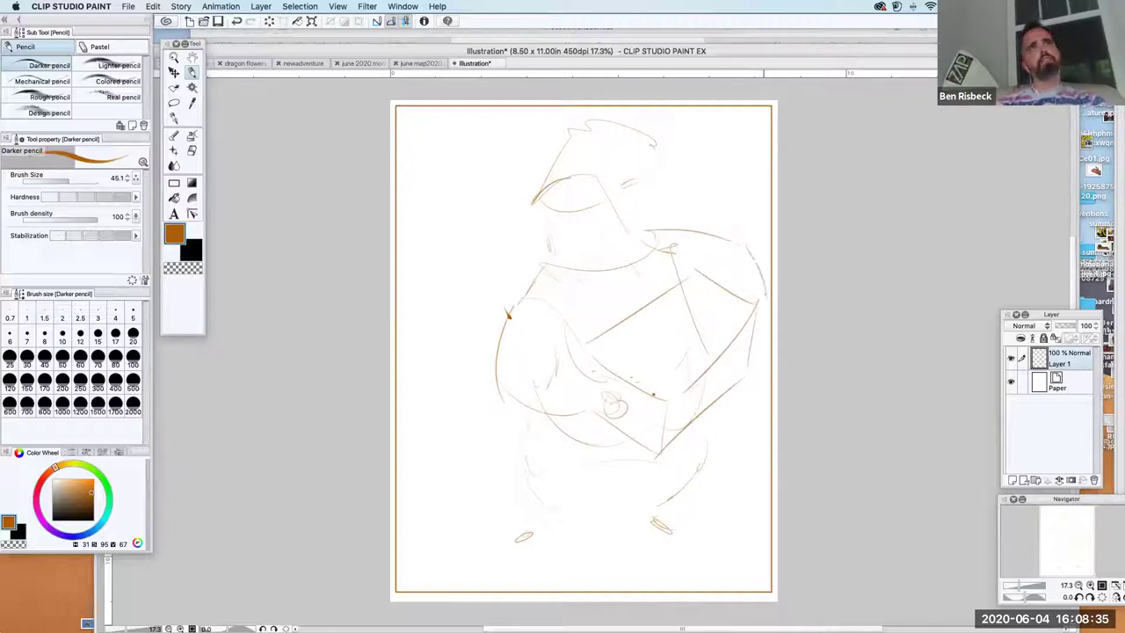
Lasso the whole figure, scale it to 80 wide by 83 high, shift it toward the page's lower left, apply the transform and deselect
click(174, 102)
mouse_move(486, 164)
mouse_down()
mouse_move(620, 109)
mouse_move(746, 208)
mouse_move(769, 325)
mouse_move(604, 557)
mouse_move(471, 204)
mouse_move(485, 166)
mouse_up()
key(k)
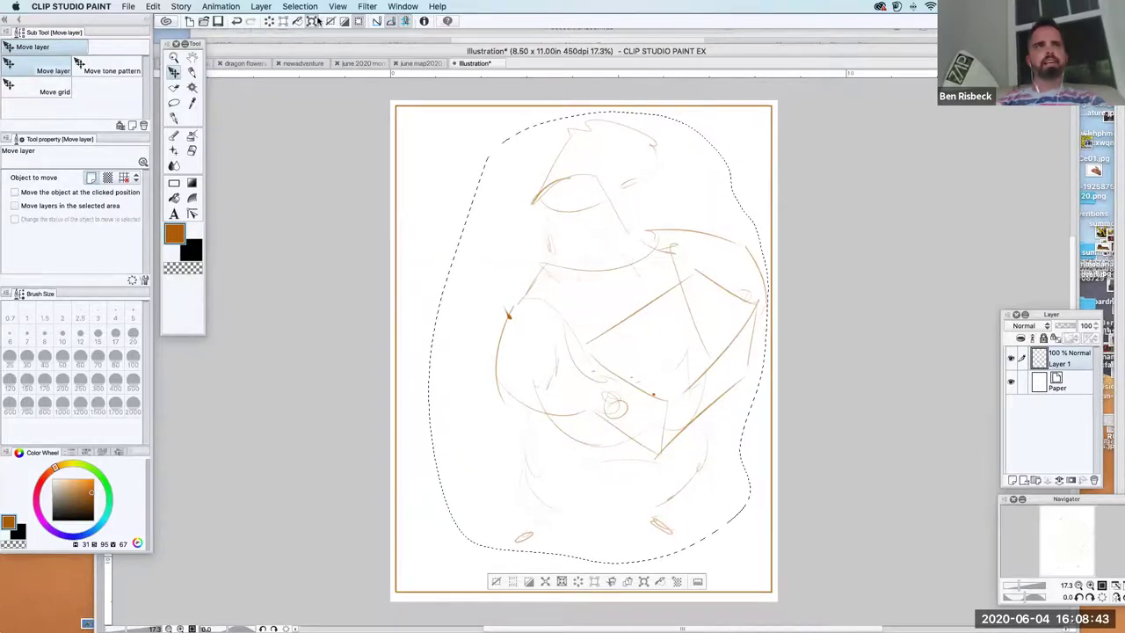
key(super+t)
drag(767, 112, 704, 180)
mouse_move(668, 362)
mouse_down()
mouse_move(658, 354)
mouse_move(673, 326)
mouse_move(654, 353)
mouse_up()
drag(685, 172, 681, 179)
drag(644, 338, 634, 330)
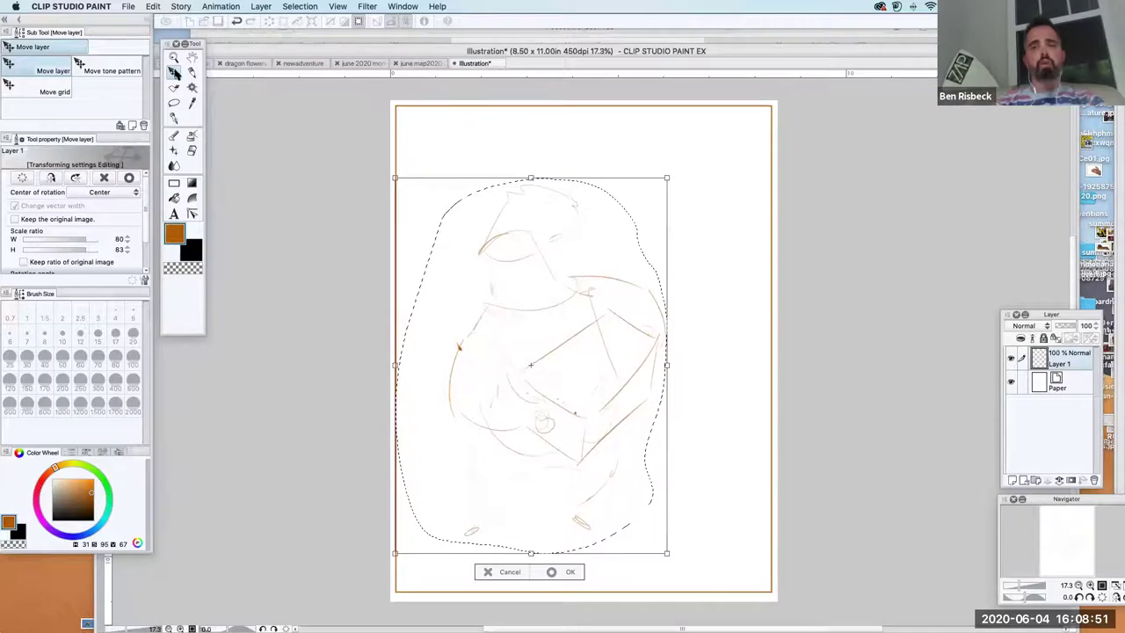
click(174, 151)
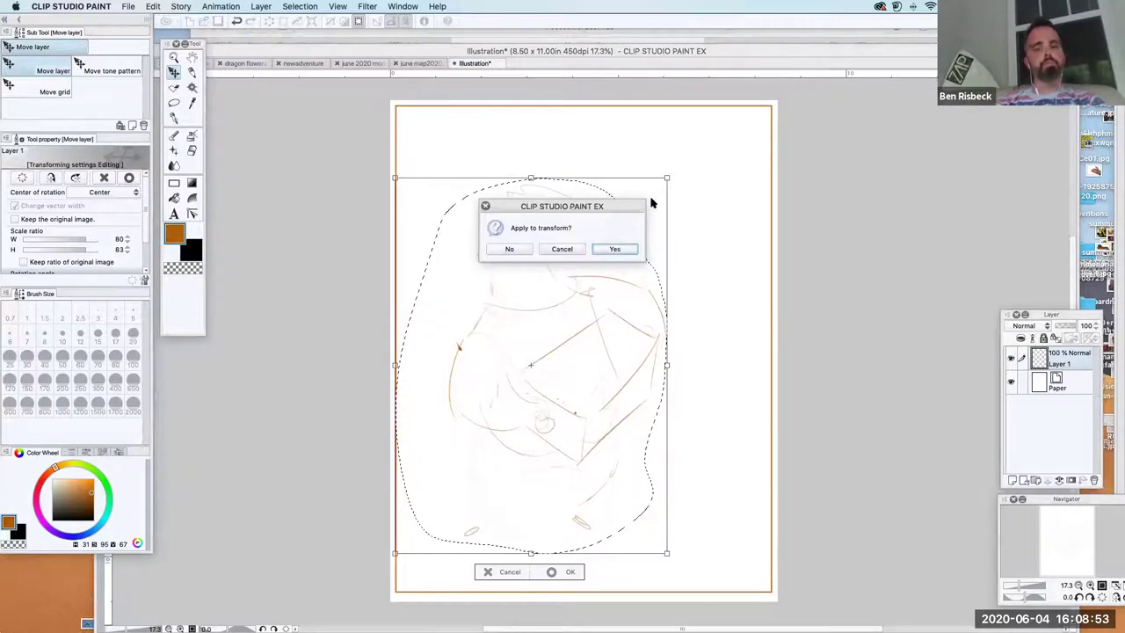
key(Return)
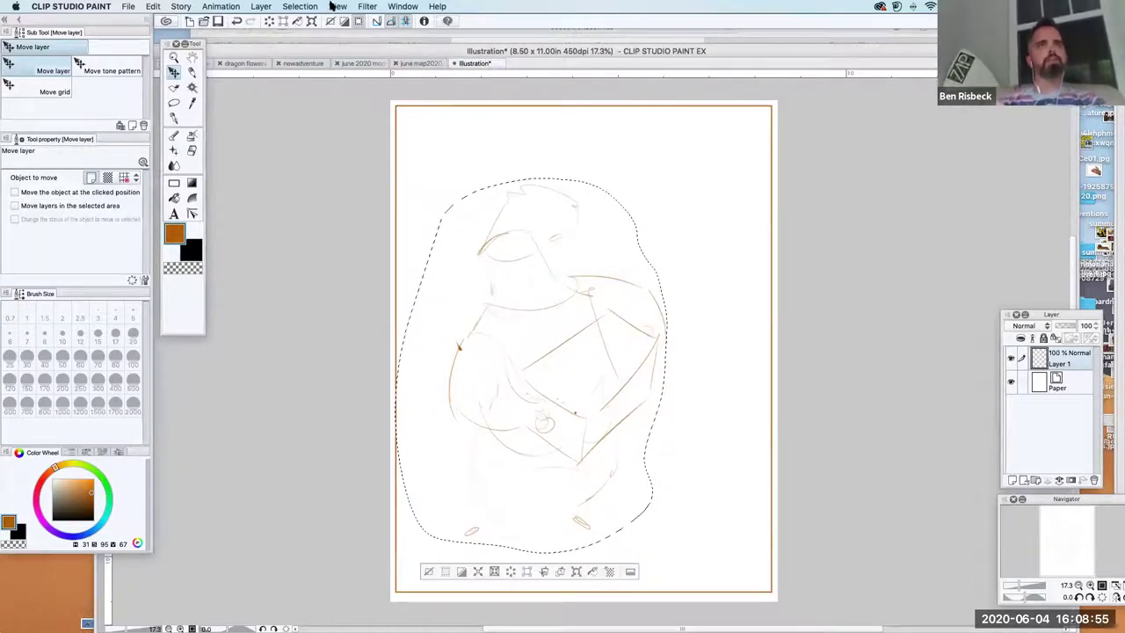
click(299, 6)
click(316, 27)
Sketch a kitchen counter in perspective behind the figure, with a thick top slab, base ledge, side panels and back edge
key(p)
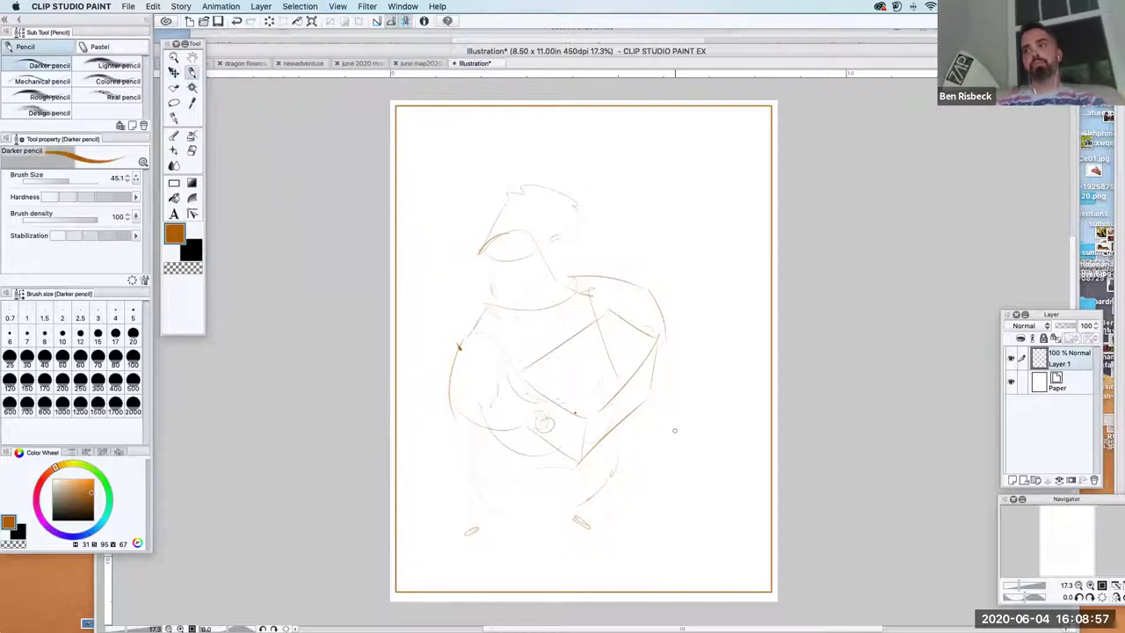
drag(667, 362, 721, 373)
mouse_move(618, 458)
mouse_down()
mouse_move(750, 493)
mouse_move(734, 468)
mouse_up()
drag(722, 379, 769, 360)
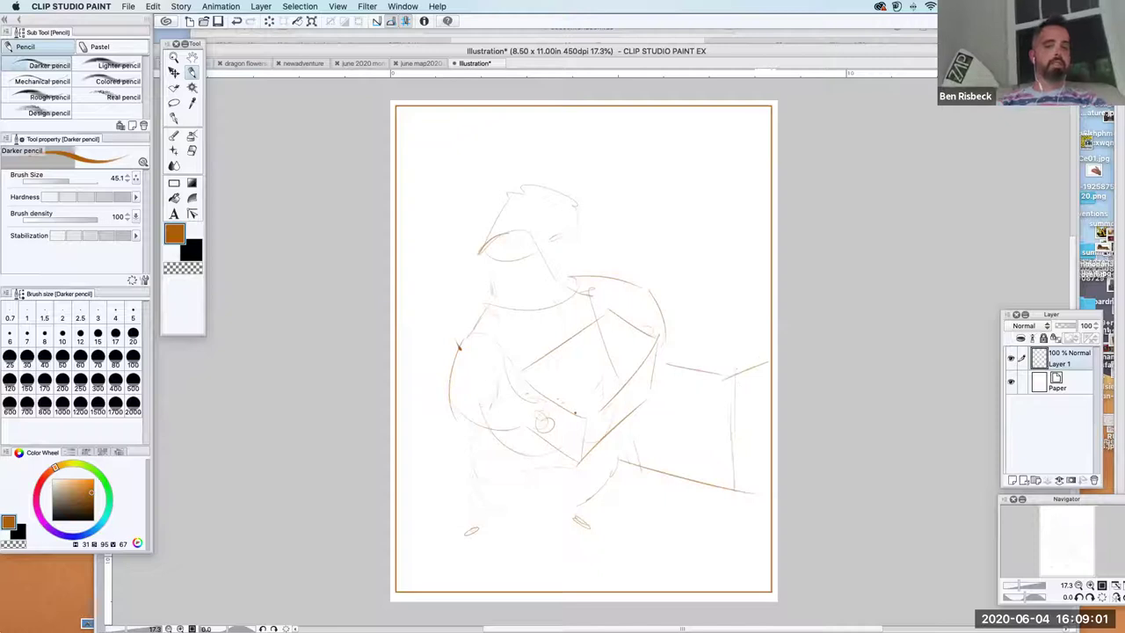
drag(743, 406, 741, 480)
mouse_move(610, 480)
mouse_down()
mouse_move(720, 512)
mouse_move(725, 496)
mouse_move(730, 507)
mouse_move(763, 498)
mouse_up()
drag(761, 420, 761, 517)
mouse_move(722, 353)
mouse_down()
mouse_move(723, 379)
mouse_move(769, 342)
mouse_up()
drag(657, 286, 749, 293)
drag(669, 345, 749, 322)
Sketch a slanted overhead hood with a double-lined edge and a vertical post beneath it, above the counter
mouse_move(604, 248)
mouse_down()
mouse_move(606, 191)
mouse_move(610, 253)
mouse_up()
drag(589, 164, 745, 136)
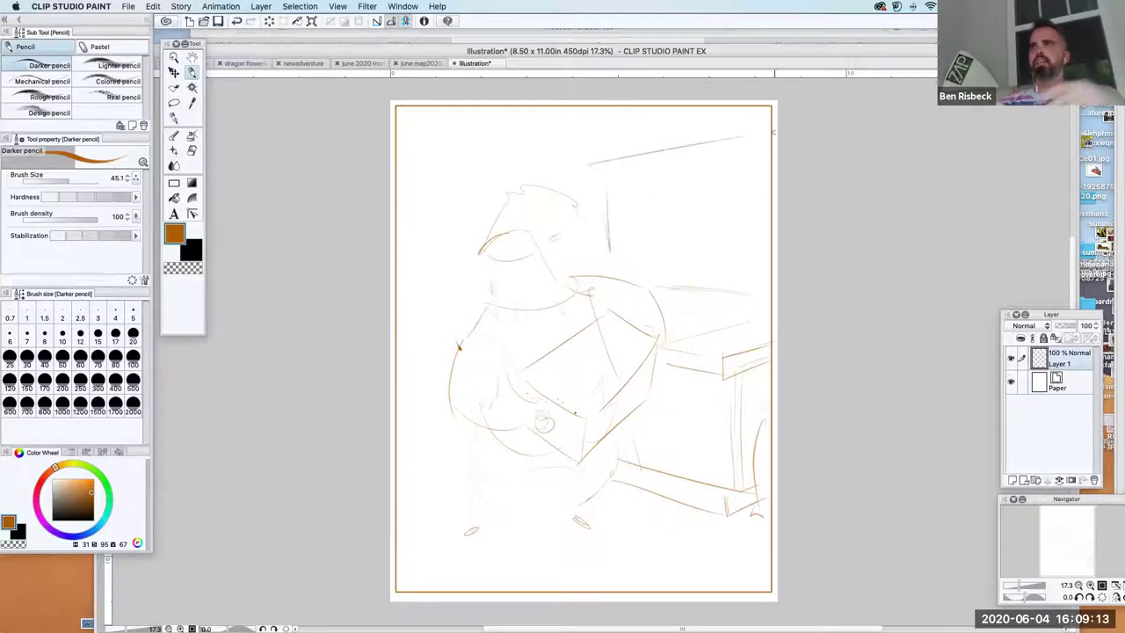
drag(625, 138, 749, 115)
drag(638, 125, 730, 106)
drag(582, 155, 754, 132)
Sketch a large pot with curling steam and a smaller filled pot in front of it on the counter
mouse_move(697, 225)
mouse_down()
mouse_move(696, 308)
mouse_move(767, 295)
mouse_up()
mouse_move(626, 247)
mouse_down()
mouse_move(597, 250)
mouse_move(663, 245)
mouse_up()
drag(679, 307, 670, 319)
mouse_move(726, 216)
mouse_down()
mouse_move(696, 200)
mouse_move(677, 219)
mouse_move(701, 296)
mouse_move(714, 249)
mouse_move(755, 191)
mouse_move(710, 167)
mouse_up()
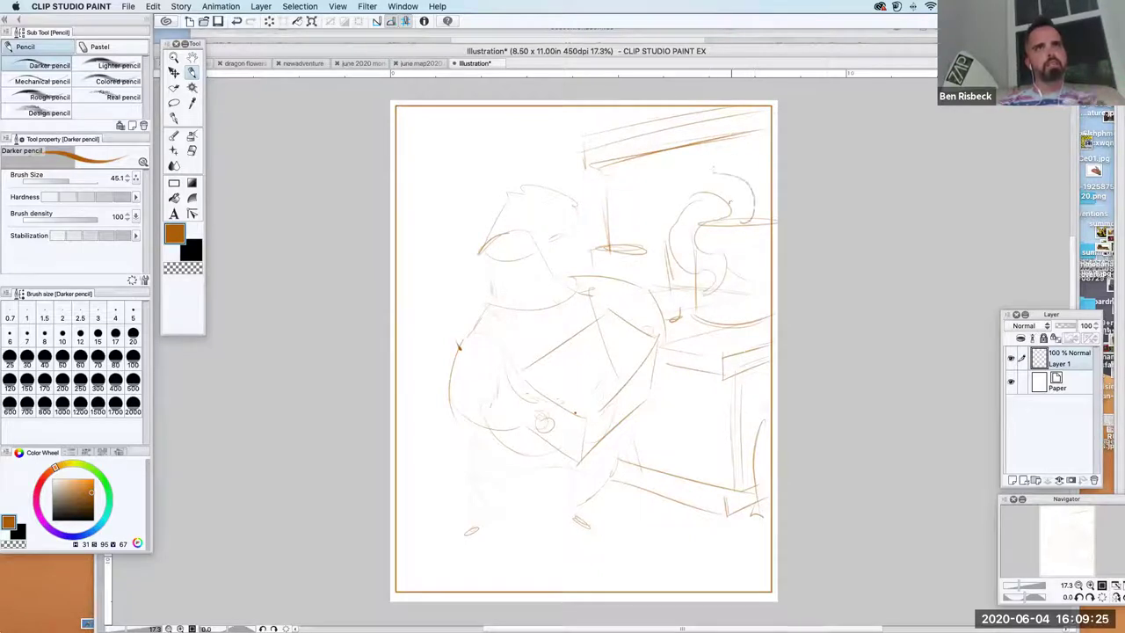
mouse_move(674, 306)
mouse_down()
mouse_move(733, 301)
mouse_move(670, 305)
mouse_move(675, 342)
mouse_up()
mouse_move(675, 339)
mouse_down()
mouse_move(730, 306)
mouse_move(729, 342)
mouse_up()
drag(731, 306, 731, 341)
mouse_move(711, 299)
mouse_down()
mouse_move(697, 300)
mouse_move(727, 303)
mouse_move(698, 310)
mouse_move(717, 308)
mouse_up()
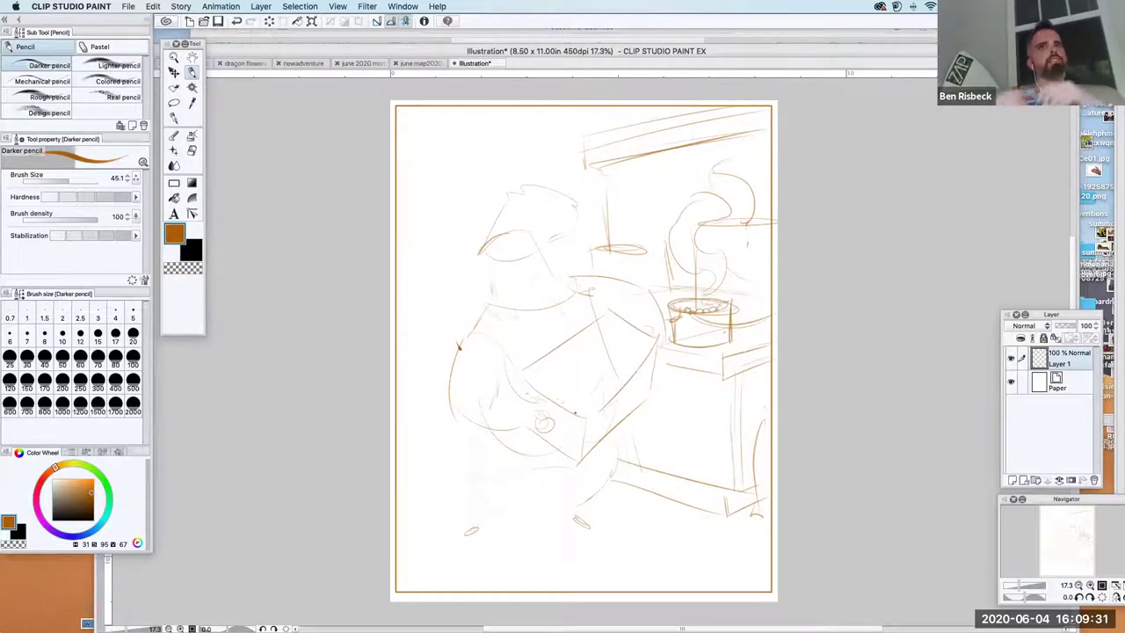
Sketch a big rounded, spotted and spiked dish filling the tray, and detail the hand gripping the tray
mouse_move(555, 347)
mouse_down()
mouse_move(536, 373)
mouse_move(562, 338)
mouse_move(547, 333)
mouse_move(557, 317)
mouse_move(623, 300)
mouse_move(649, 341)
mouse_up()
mouse_move(615, 306)
mouse_down()
mouse_move(567, 362)
mouse_move(636, 351)
mouse_move(539, 357)
mouse_move(560, 361)
mouse_up()
mouse_move(562, 300)
mouse_down()
mouse_move(566, 318)
mouse_move(607, 338)
mouse_up()
drag(582, 292, 603, 287)
mouse_move(534, 357)
mouse_down()
mouse_move(525, 376)
mouse_move(549, 436)
mouse_move(540, 441)
mouse_move(526, 422)
mouse_up()
Firm up the near arm's outline with a short sleeve band at the shoulder and a stroke beside the neck
drag(478, 326, 513, 361)
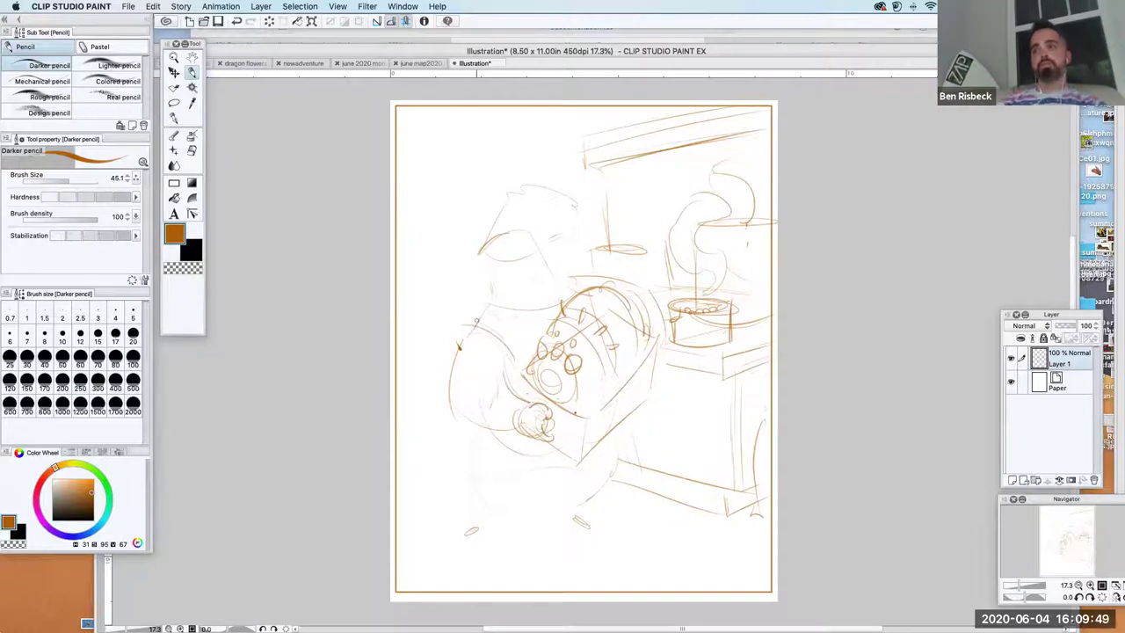
mouse_move(461, 327)
mouse_down()
mouse_move(457, 420)
mouse_move(526, 438)
mouse_up()
mouse_move(464, 321)
mouse_down()
mouse_move(478, 309)
mouse_move(526, 334)
mouse_up()
drag(561, 266, 576, 286)
Darken the tray's rim and corner edges, add garnish along its long side and define the curled fingers at its front
mouse_move(526, 379)
mouse_down()
mouse_move(584, 416)
mouse_move(579, 462)
mouse_up()
drag(585, 420, 657, 347)
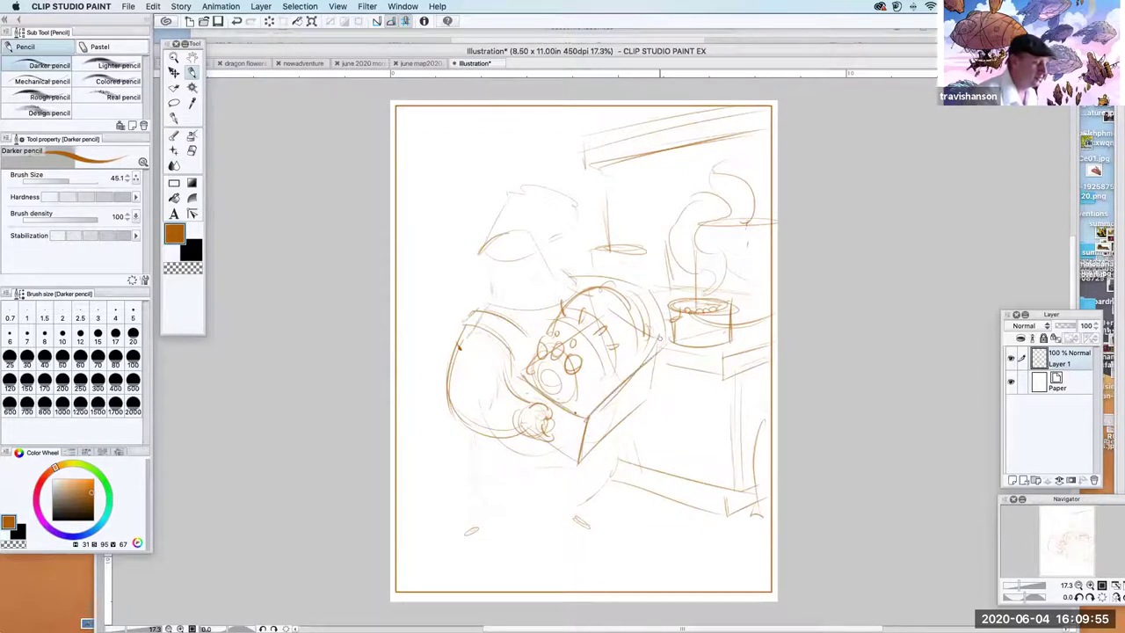
mouse_move(606, 406)
mouse_down()
mouse_move(618, 387)
mouse_move(587, 404)
mouse_move(636, 365)
mouse_move(612, 403)
mouse_up()
mouse_move(645, 365)
mouse_down()
mouse_move(655, 354)
mouse_move(652, 399)
mouse_move(581, 463)
mouse_up()
mouse_move(521, 366)
mouse_down()
mouse_move(518, 392)
mouse_move(554, 438)
mouse_move(565, 420)
mouse_move(570, 436)
mouse_up()
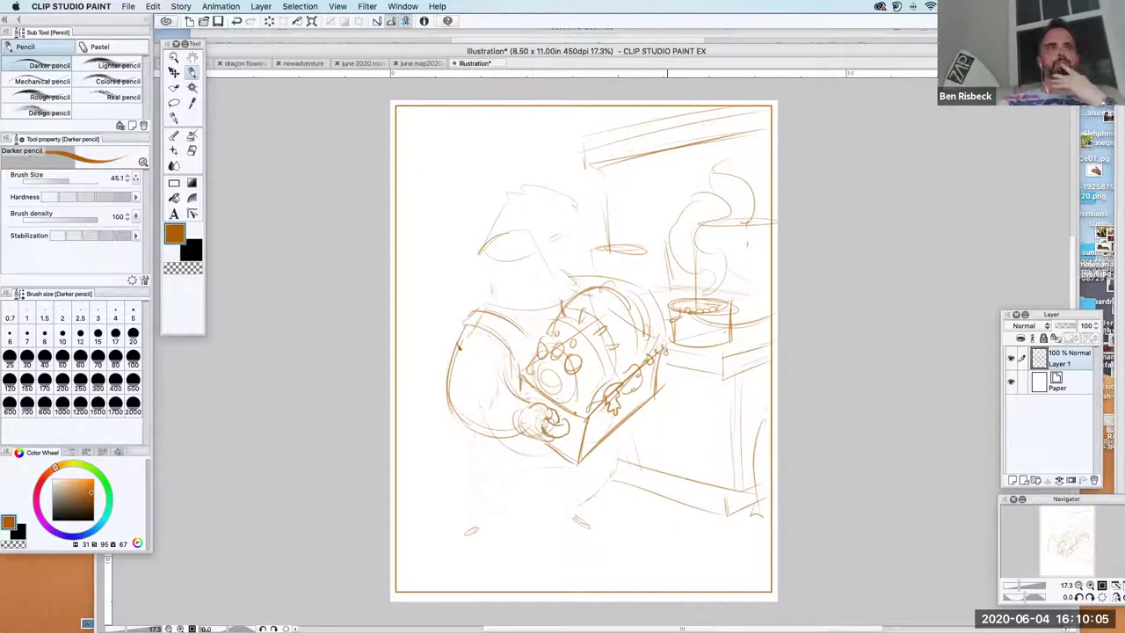
Strengthen the curved back outline of the dish in the tray, adding spikes along its top and the far arm's contour
drag(609, 289, 659, 353)
drag(615, 285, 648, 317)
drag(621, 305, 626, 311)
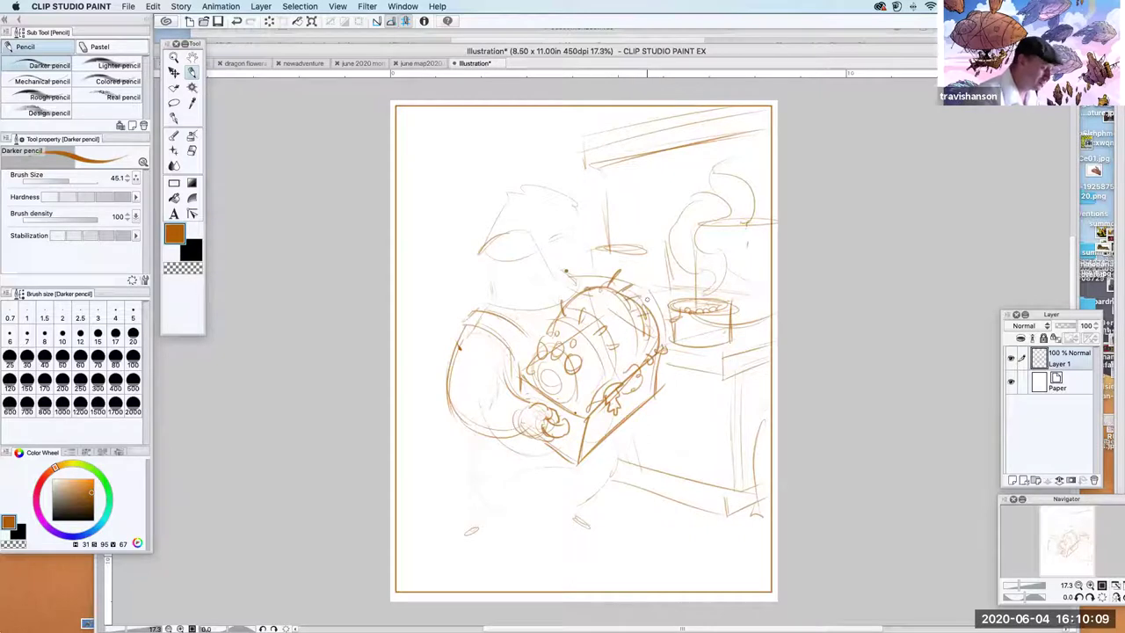
mouse_move(576, 272)
mouse_down()
mouse_move(658, 304)
mouse_move(659, 353)
mouse_up()
Draw the sides and curved lower hem of the character's tunic below the tray
drag(486, 442, 486, 459)
drag(480, 480, 597, 487)
drag(621, 428, 624, 466)
Draw the character's face with brow, eyes, snout, mouth and jaw, plus pointed ears and tufts of fur under the chin
mouse_move(488, 261)
mouse_down()
mouse_move(480, 275)
mouse_move(520, 288)
mouse_up()
mouse_move(484, 243)
mouse_down()
mouse_move(555, 256)
mouse_move(573, 288)
mouse_up()
drag(492, 295, 480, 305)
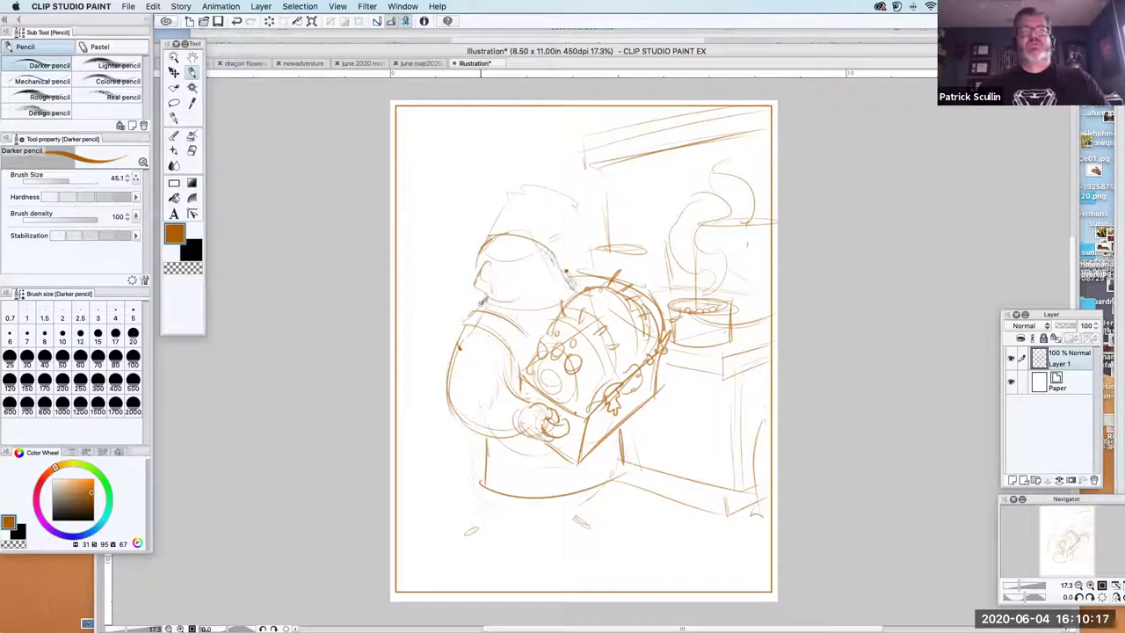
drag(533, 258, 552, 283)
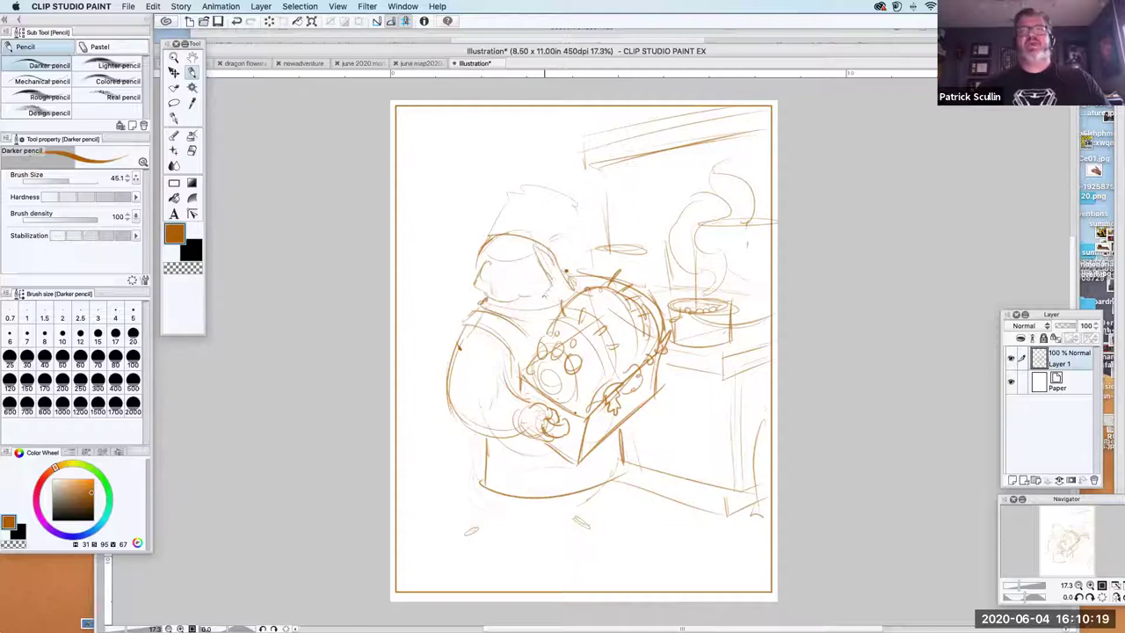
mouse_move(479, 266)
mouse_down()
mouse_move(533, 259)
mouse_move(481, 267)
mouse_move(547, 236)
mouse_move(568, 264)
mouse_up()
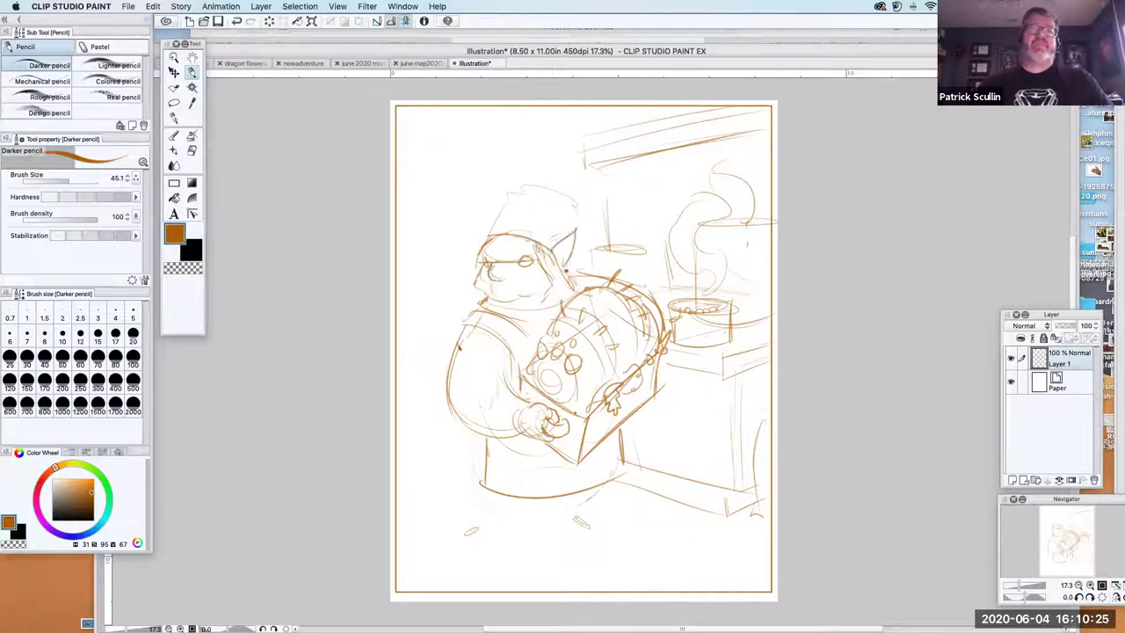
drag(474, 243, 470, 226)
mouse_move(490, 283)
mouse_down()
mouse_move(512, 292)
mouse_move(480, 291)
mouse_move(505, 310)
mouse_up()
mouse_move(489, 297)
mouse_down()
mouse_move(506, 311)
mouse_move(486, 310)
mouse_up()
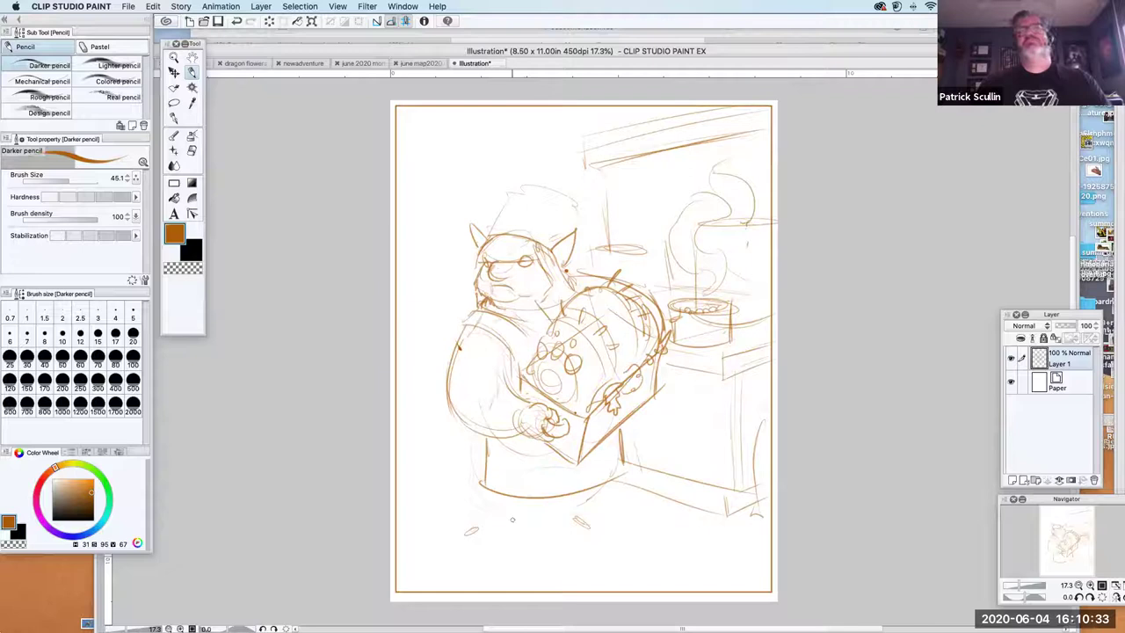
Sketch the trouser legs and clawed feet below the tunic, and erase the stray scribbles inside the near foot
mouse_move(474, 435)
mouse_down()
mouse_move(469, 480)
mouse_move(510, 503)
mouse_move(475, 517)
mouse_move(466, 539)
mouse_move(485, 538)
mouse_up()
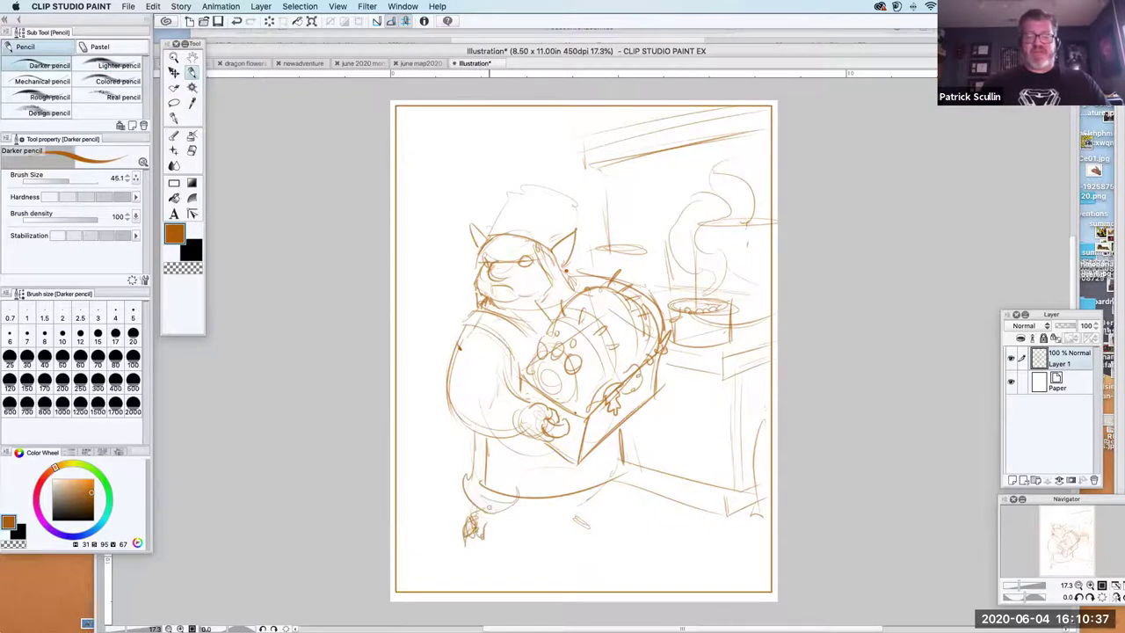
mouse_move(576, 494)
mouse_down()
mouse_move(546, 501)
mouse_move(614, 480)
mouse_up()
mouse_move(552, 508)
mouse_down()
mouse_move(587, 527)
mouse_move(627, 517)
mouse_up()
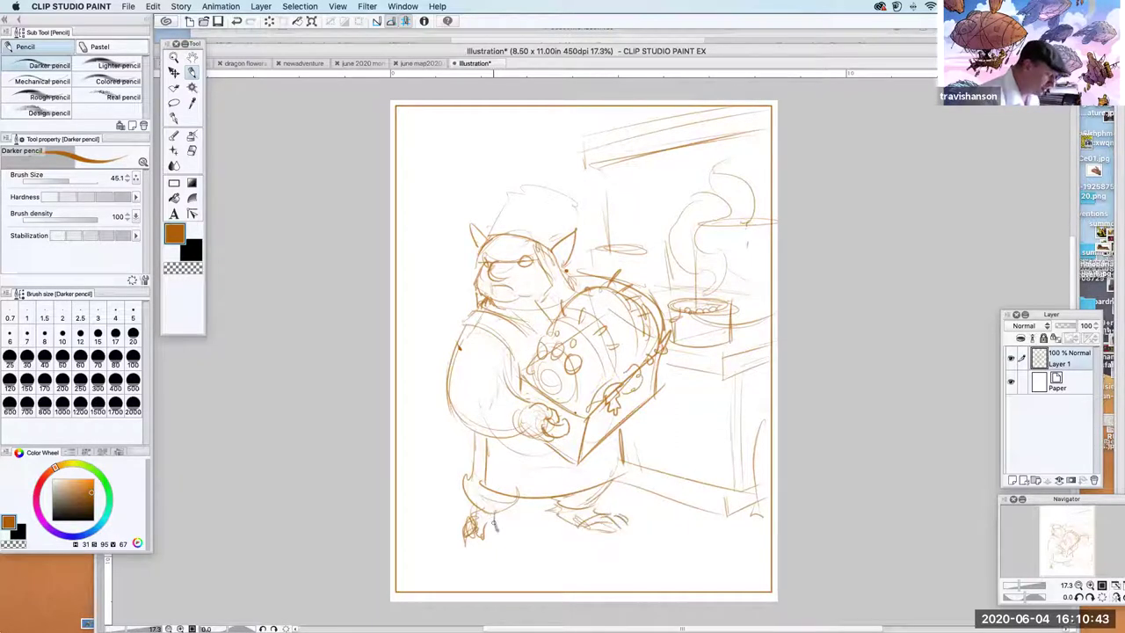
drag(472, 554, 499, 554)
drag(498, 530, 508, 552)
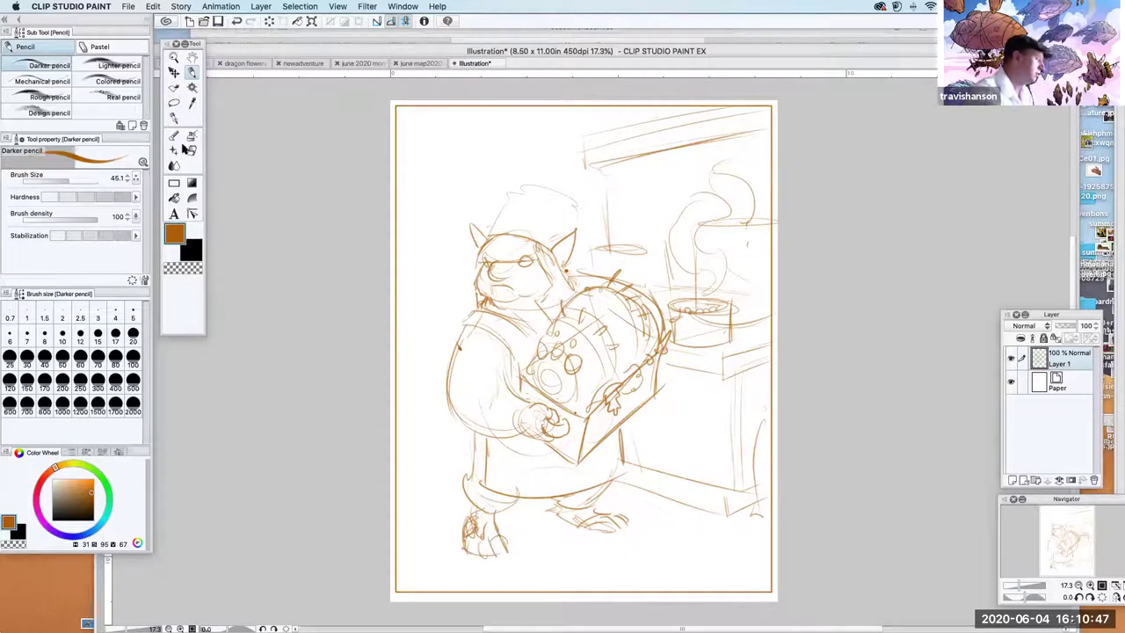
click(192, 150)
mouse_move(476, 513)
mouse_down()
mouse_move(466, 533)
mouse_move(474, 522)
mouse_move(485, 538)
mouse_move(476, 534)
mouse_up()
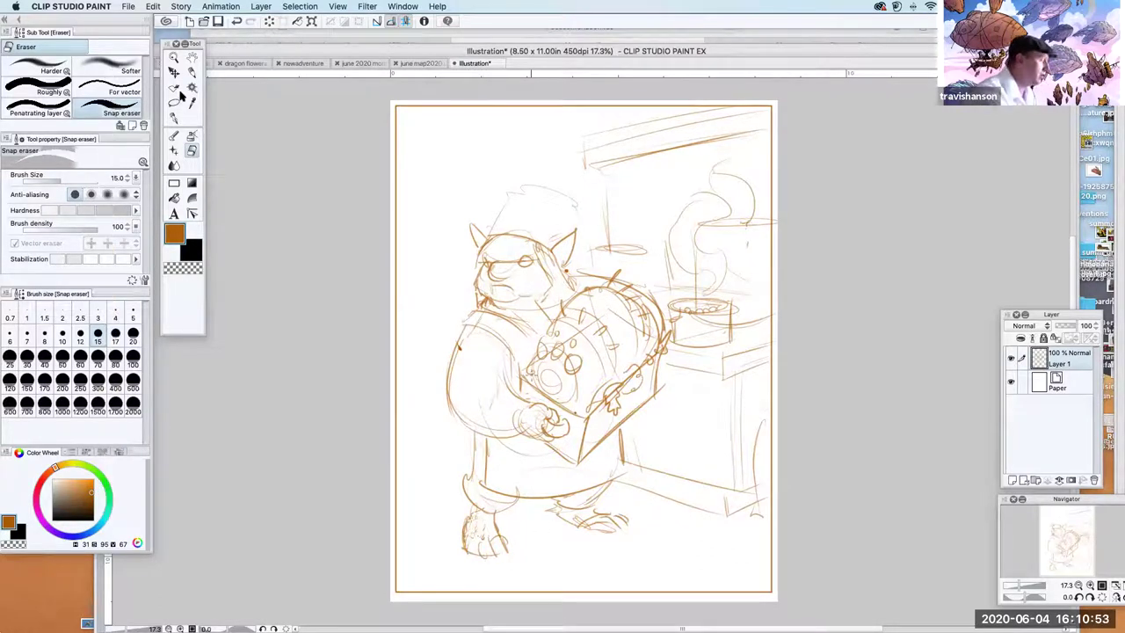
Refine the trouser cuff and lower leg outline with the Darker pencil
click(174, 116)
click(191, 75)
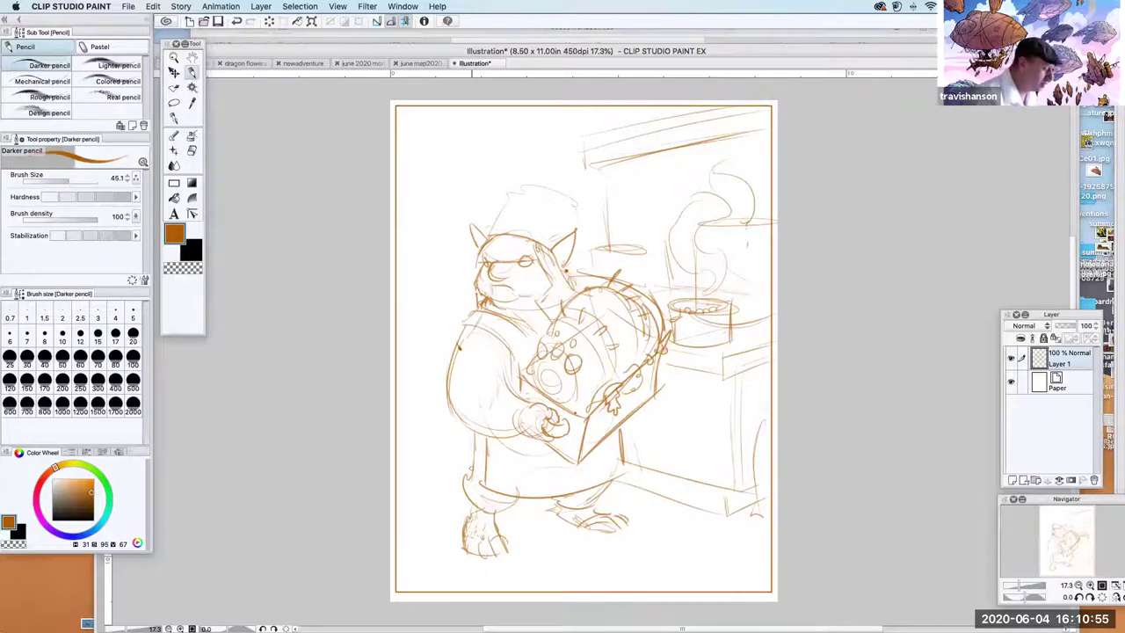
drag(462, 492, 477, 511)
mouse_move(468, 428)
mouse_down()
mouse_move(473, 470)
mouse_move(519, 524)
mouse_move(575, 510)
mouse_up()
Sketch a foreground table across the bottom of the page, with angled top edges, a thick front corner and a leg
drag(494, 528, 558, 520)
drag(509, 555, 587, 530)
mouse_move(402, 483)
mouse_down()
mouse_move(438, 467)
mouse_move(466, 570)
mouse_move(431, 476)
mouse_move(631, 517)
mouse_move(530, 580)
mouse_up()
drag(577, 550, 523, 582)
drag(631, 510, 591, 582)
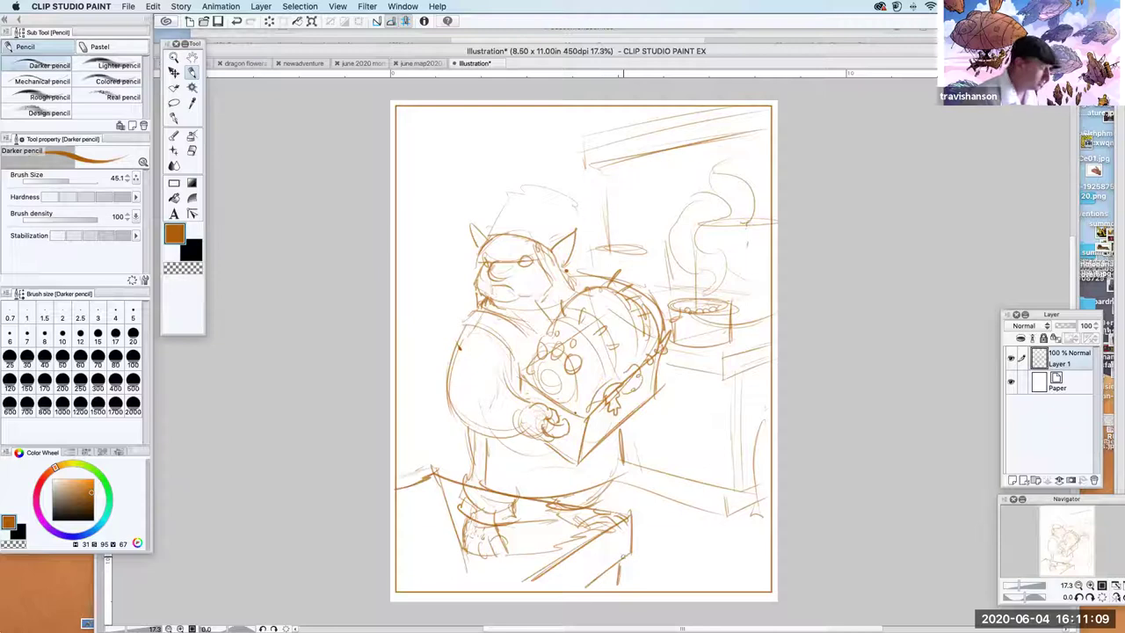
drag(402, 558, 445, 583)
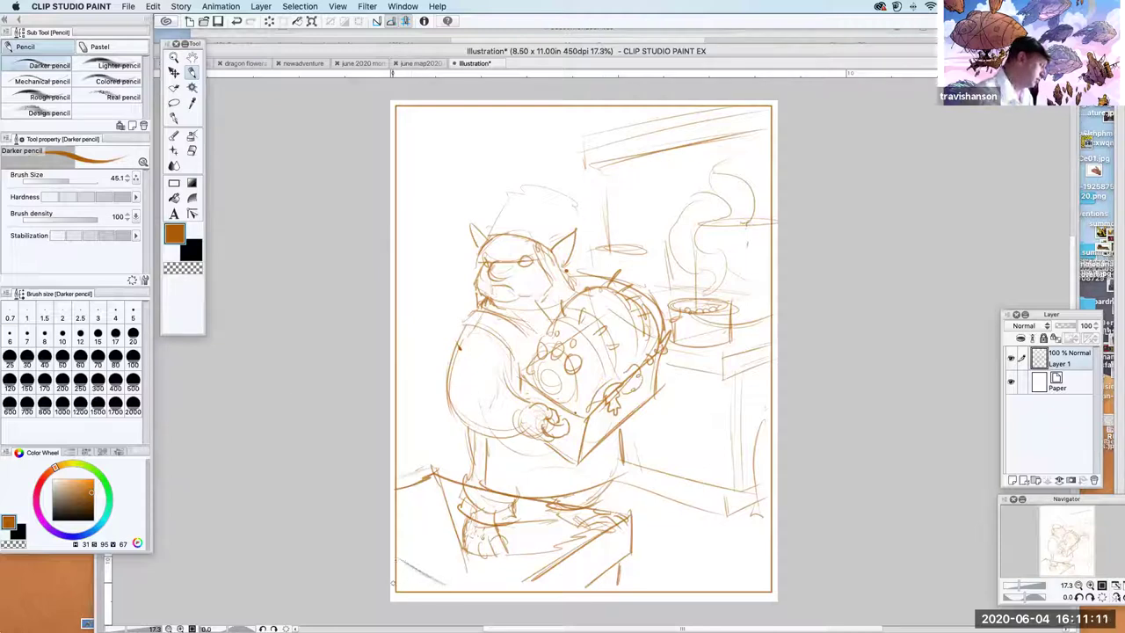
Clear the legs, feet and stray lines overlapping the foreground tabletop using lasso selections, leaving nothing selected
click(192, 149)
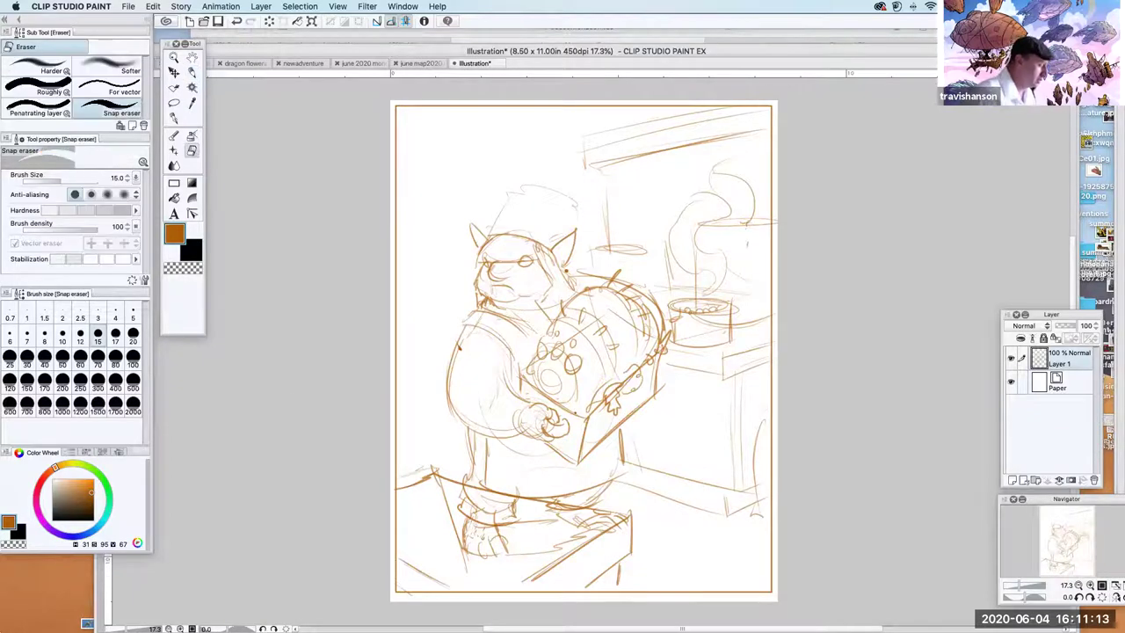
click(174, 102)
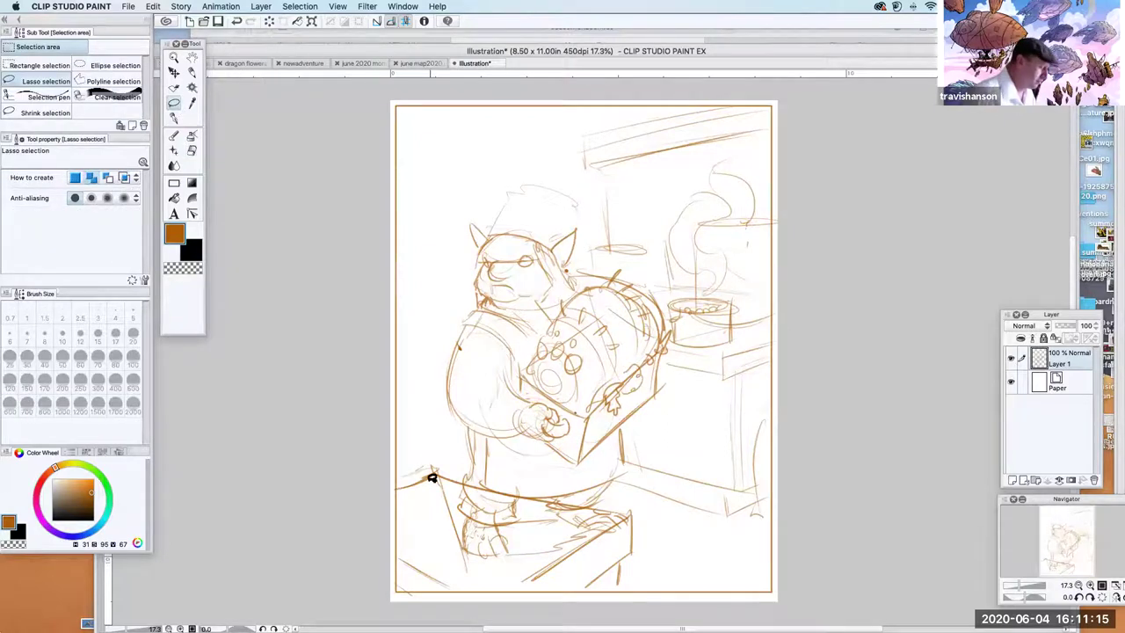
mouse_move(604, 519)
mouse_down()
mouse_move(506, 573)
mouse_move(439, 484)
mouse_up()
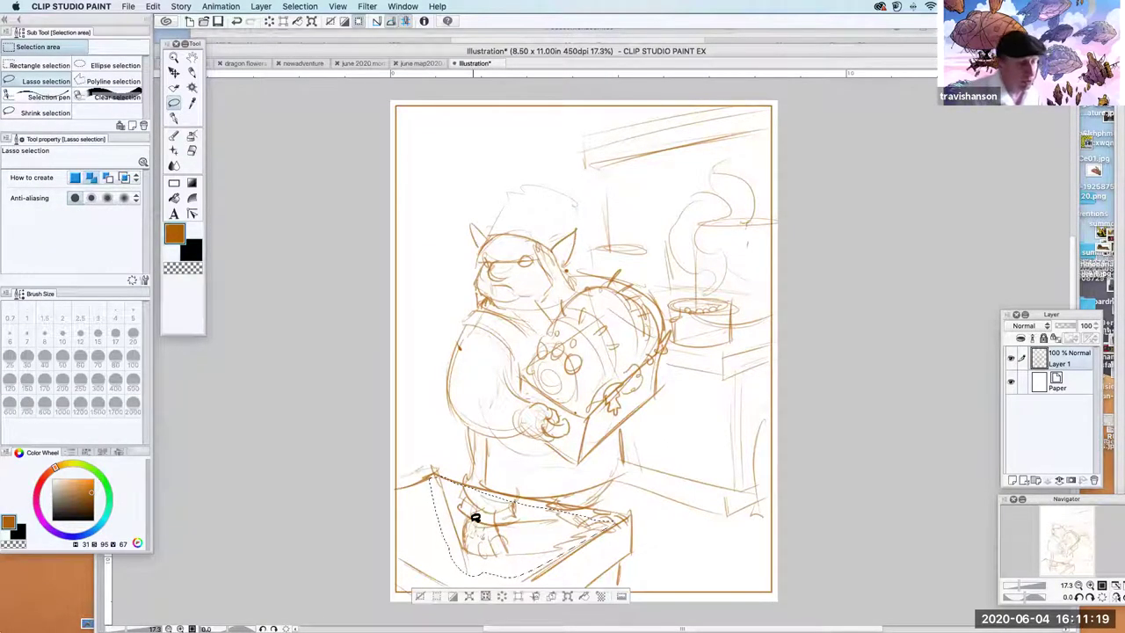
key(Delete)
click(310, 7)
click(316, 32)
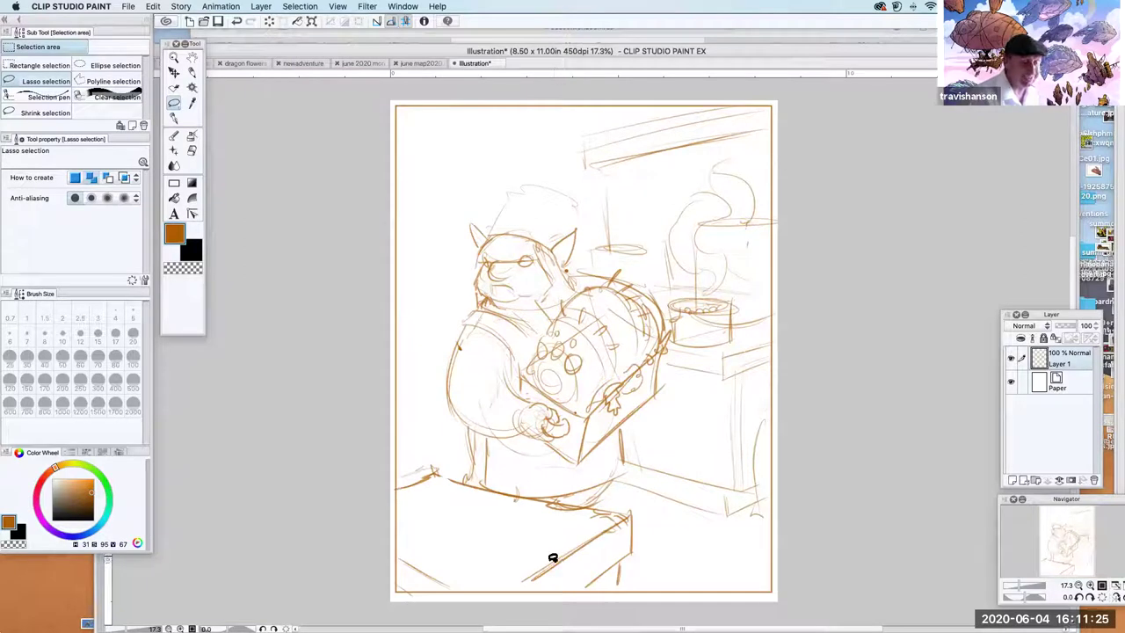
mouse_move(537, 559)
mouse_down()
mouse_move(613, 518)
mouse_move(541, 506)
mouse_up()
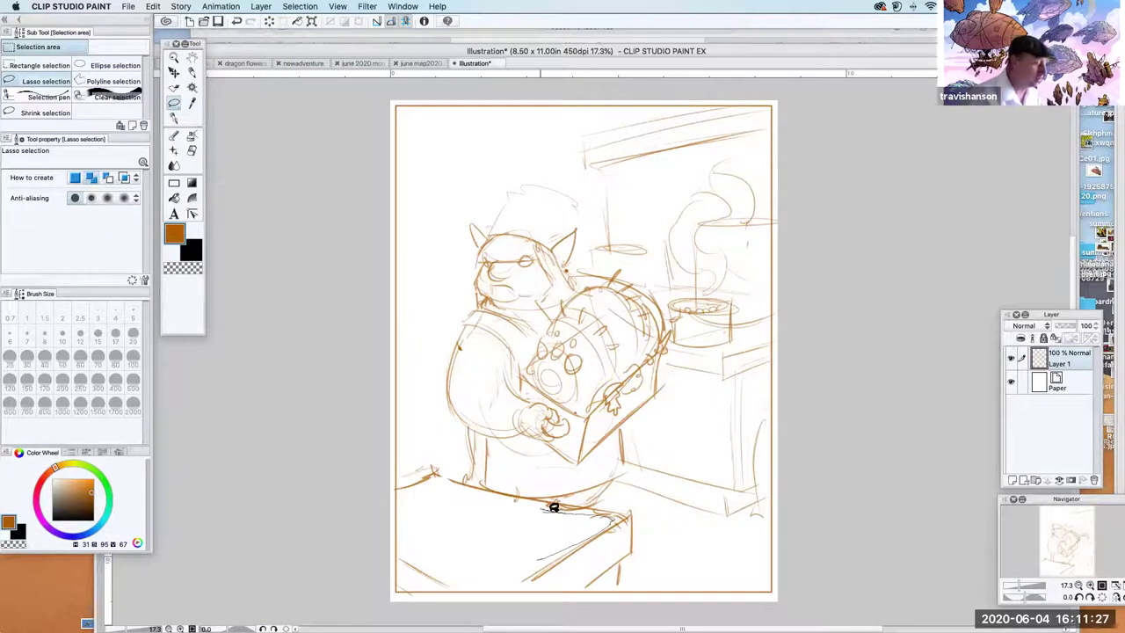
click(300, 6)
click(308, 30)
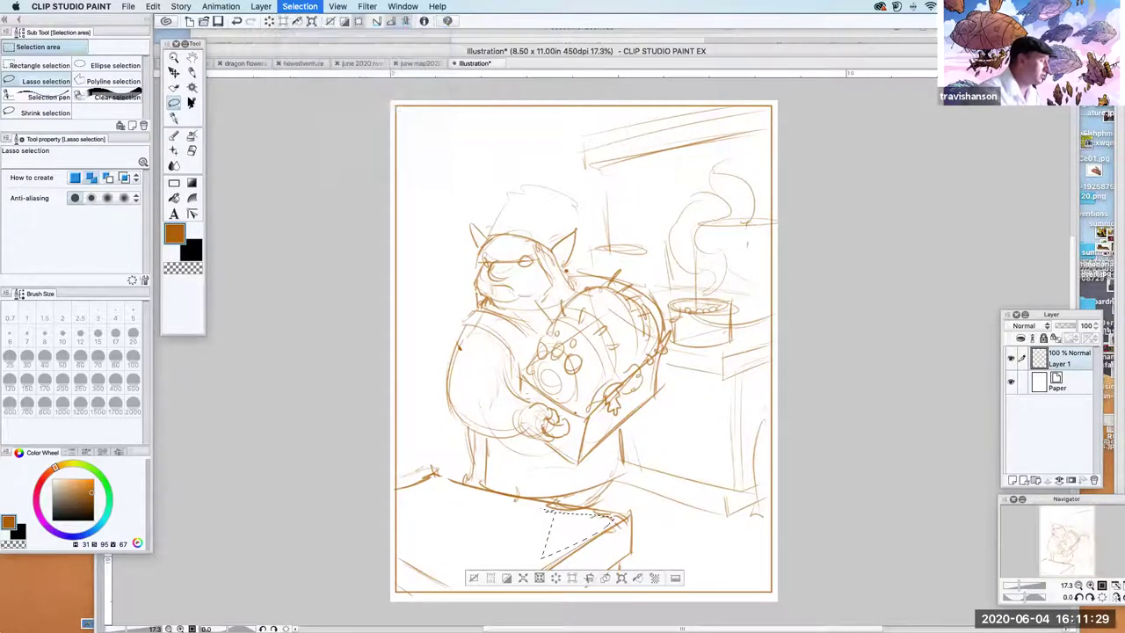
Sketch two round containers at the tabletop's far-left end and a long knife with a ridged handle lying across the table
click(191, 72)
mouse_move(399, 423)
mouse_down()
mouse_move(428, 420)
mouse_move(444, 433)
mouse_move(445, 421)
mouse_up()
mouse_move(443, 421)
mouse_down()
mouse_move(439, 490)
mouse_move(438, 480)
mouse_up()
mouse_move(403, 514)
mouse_down()
mouse_move(439, 508)
mouse_move(416, 516)
mouse_up()
mouse_move(443, 474)
mouse_down()
mouse_move(465, 494)
mouse_move(405, 528)
mouse_move(463, 498)
mouse_up()
mouse_move(411, 499)
mouse_down()
mouse_move(414, 536)
mouse_move(459, 556)
mouse_up()
mouse_move(462, 492)
mouse_down()
mouse_move(468, 543)
mouse_move(485, 538)
mouse_move(475, 565)
mouse_move(493, 564)
mouse_up()
mouse_move(489, 554)
mouse_down()
mouse_move(527, 538)
mouse_move(518, 528)
mouse_move(542, 543)
mouse_move(545, 527)
mouse_move(613, 510)
mouse_up()
drag(597, 515, 548, 541)
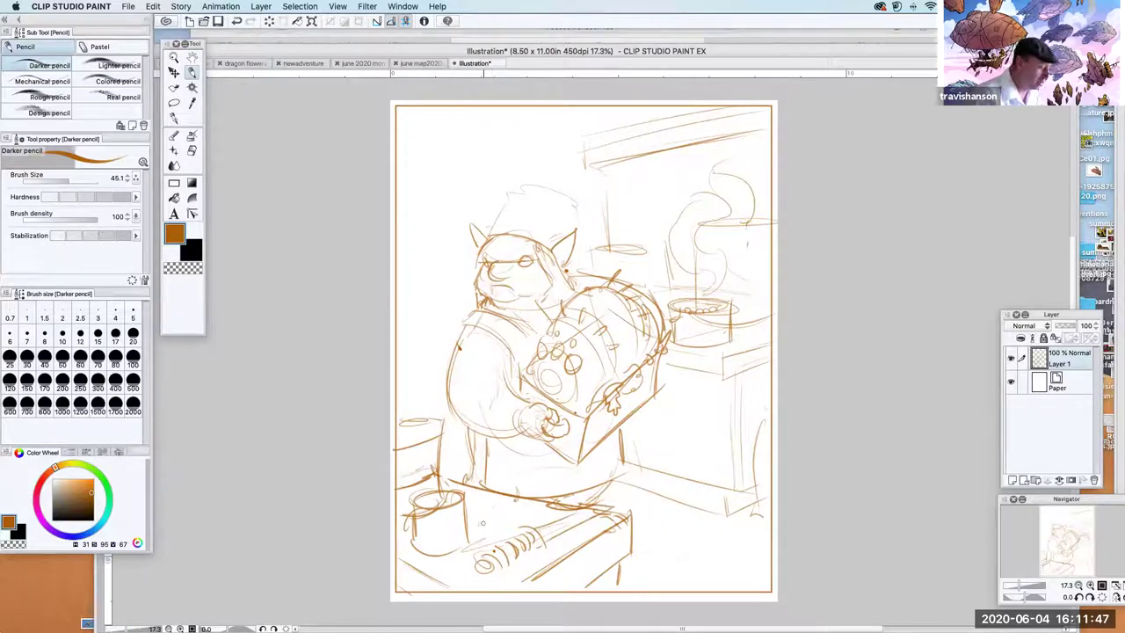
Darken the range hood's edges with the Darker pencil and add small rounded objects on its upper ledge
mouse_move(585, 140)
mouse_down()
mouse_move(583, 167)
mouse_move(764, 123)
mouse_up()
drag(599, 132, 689, 107)
drag(599, 167, 663, 149)
drag(586, 116, 620, 113)
drag(607, 110, 608, 132)
Draw the oven door on the stove front with a row of upright vent slots
mouse_move(652, 392)
mouse_down()
mouse_move(726, 383)
mouse_move(713, 469)
mouse_up()
drag(630, 446, 721, 461)
mouse_move(705, 409)
mouse_down()
mouse_move(706, 446)
mouse_move(705, 426)
mouse_move(682, 443)
mouse_up()
mouse_move(660, 405)
mouse_down()
mouse_move(660, 439)
mouse_move(637, 432)
mouse_up()
mouse_move(665, 384)
mouse_down()
mouse_move(719, 384)
mouse_move(714, 457)
mouse_up()
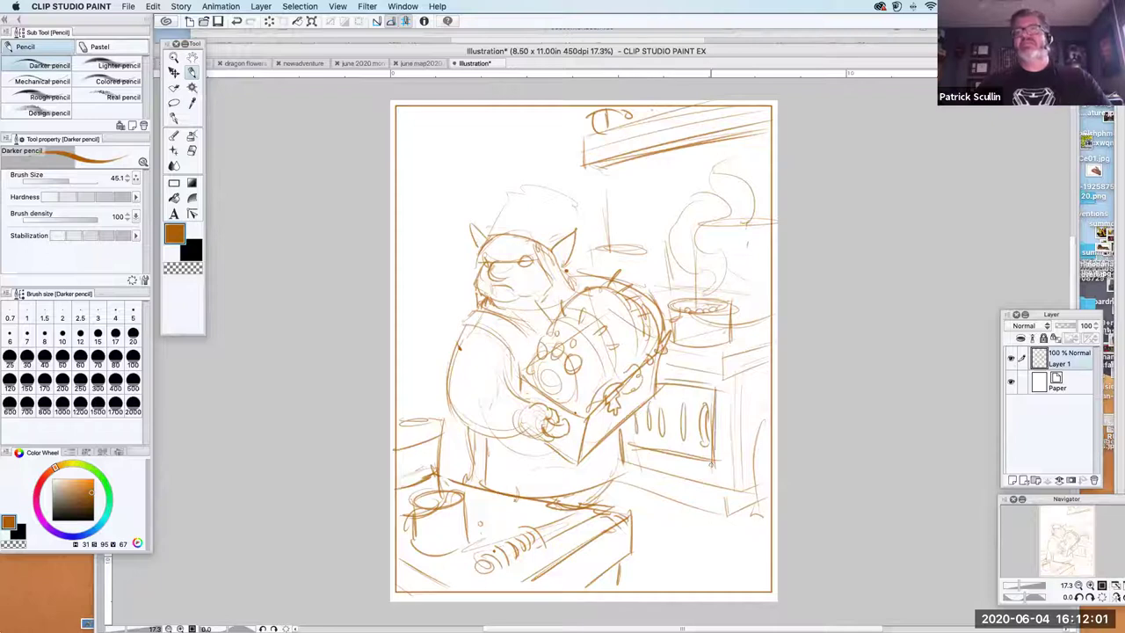
Strengthen the stove's countertop edge, corner post and base, and add a bottle shape beside it at the page border
mouse_move(728, 354)
mouse_down()
mouse_move(727, 377)
mouse_move(774, 360)
mouse_up()
drag(729, 355, 773, 343)
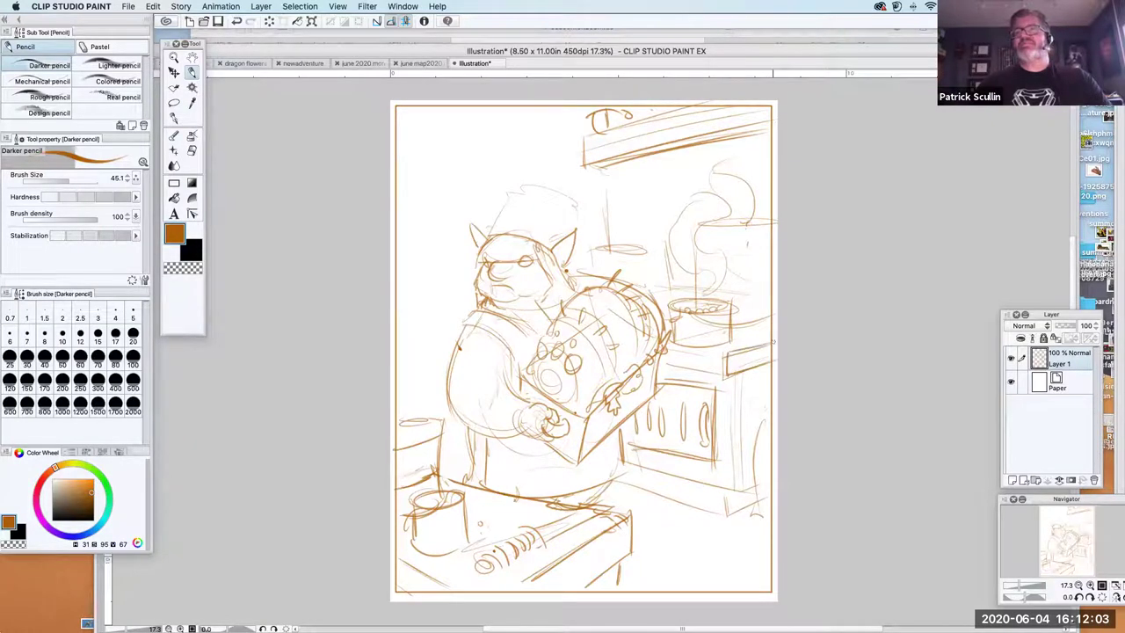
mouse_move(666, 352)
mouse_down()
mouse_move(714, 352)
mouse_move(661, 365)
mouse_move(711, 370)
mouse_move(733, 487)
mouse_move(770, 478)
mouse_up()
mouse_move(626, 464)
mouse_down()
mouse_move(724, 483)
mouse_move(686, 479)
mouse_up()
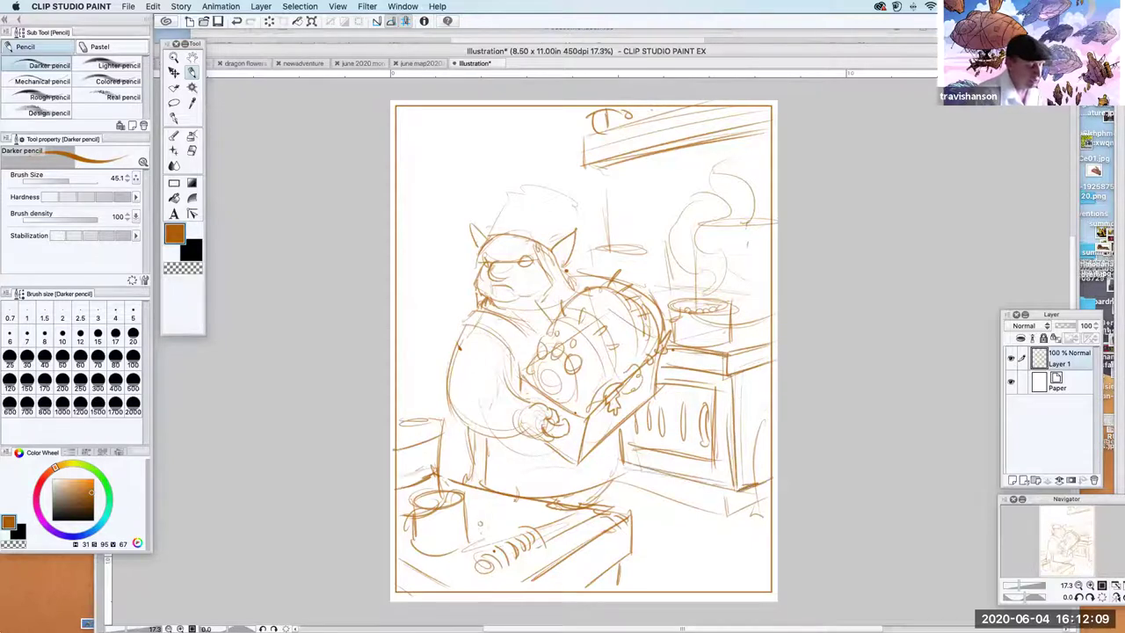
mouse_move(615, 478)
mouse_down()
mouse_move(726, 502)
mouse_move(729, 515)
mouse_move(768, 492)
mouse_up()
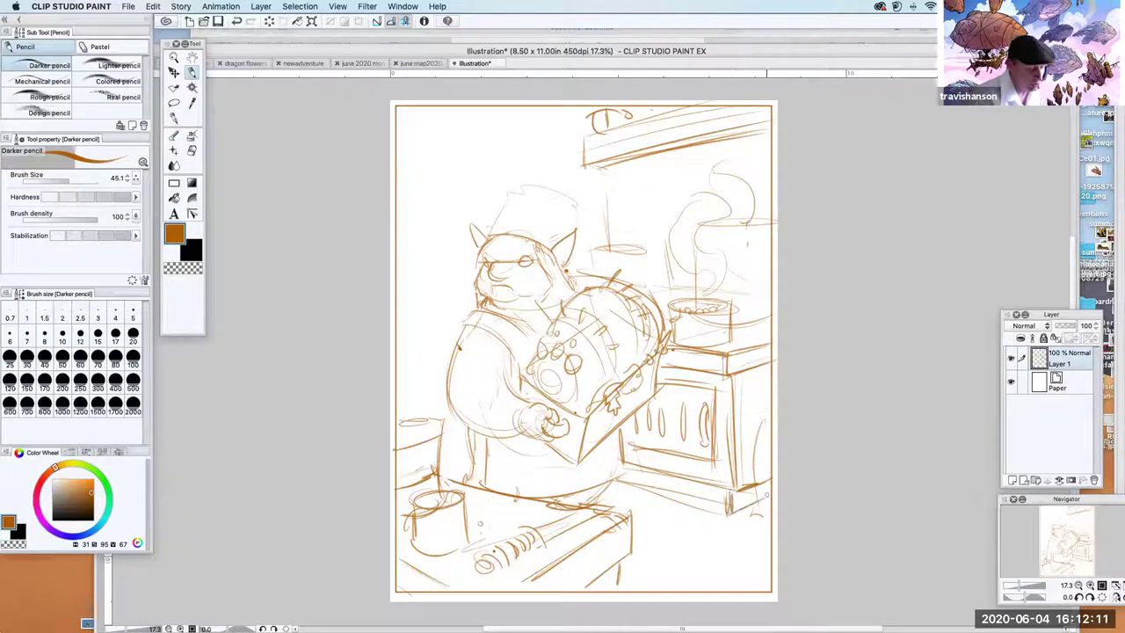
mouse_move(762, 421)
mouse_down()
mouse_move(752, 517)
mouse_move(768, 519)
mouse_up()
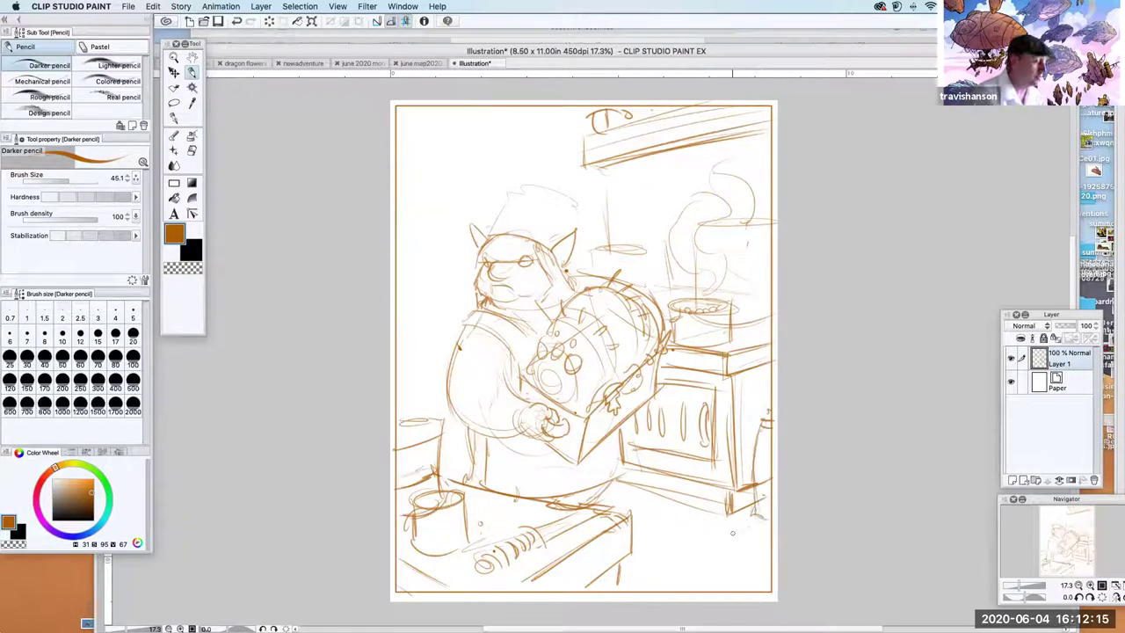
Clear the character's pointy-eared head and hair with a lasso selection, then deselect
click(173, 103)
mouse_move(524, 307)
mouse_down()
mouse_move(531, 220)
mouse_move(510, 228)
mouse_move(542, 215)
mouse_up()
mouse_move(506, 305)
mouse_down()
mouse_move(518, 185)
mouse_move(562, 209)
mouse_up()
drag(549, 270, 584, 193)
key(Delete)
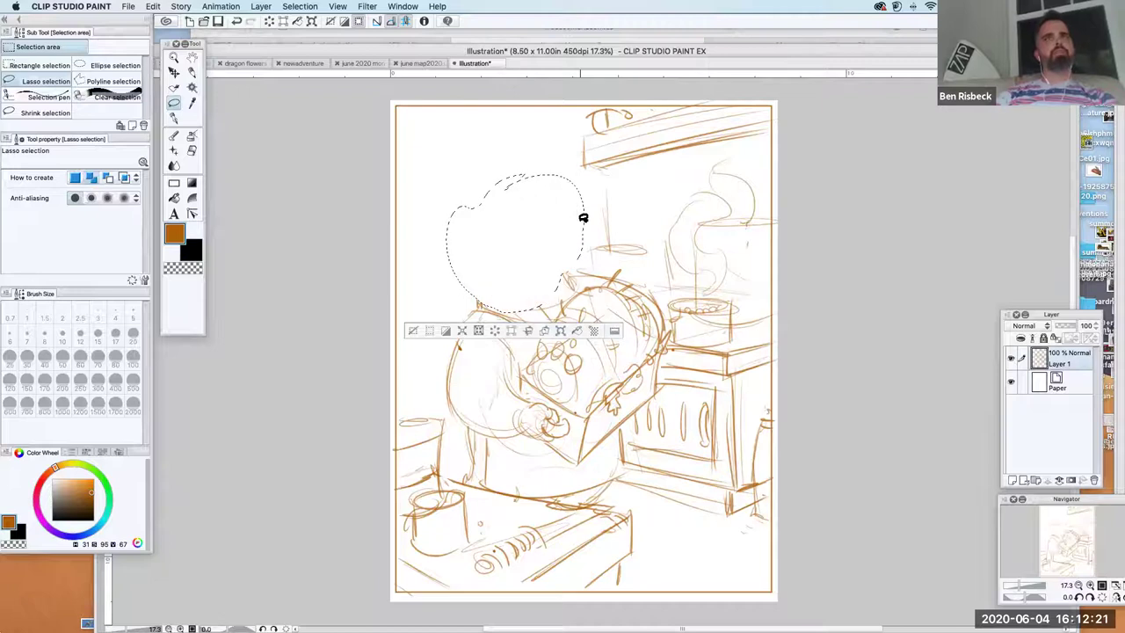
click(294, 6)
click(314, 33)
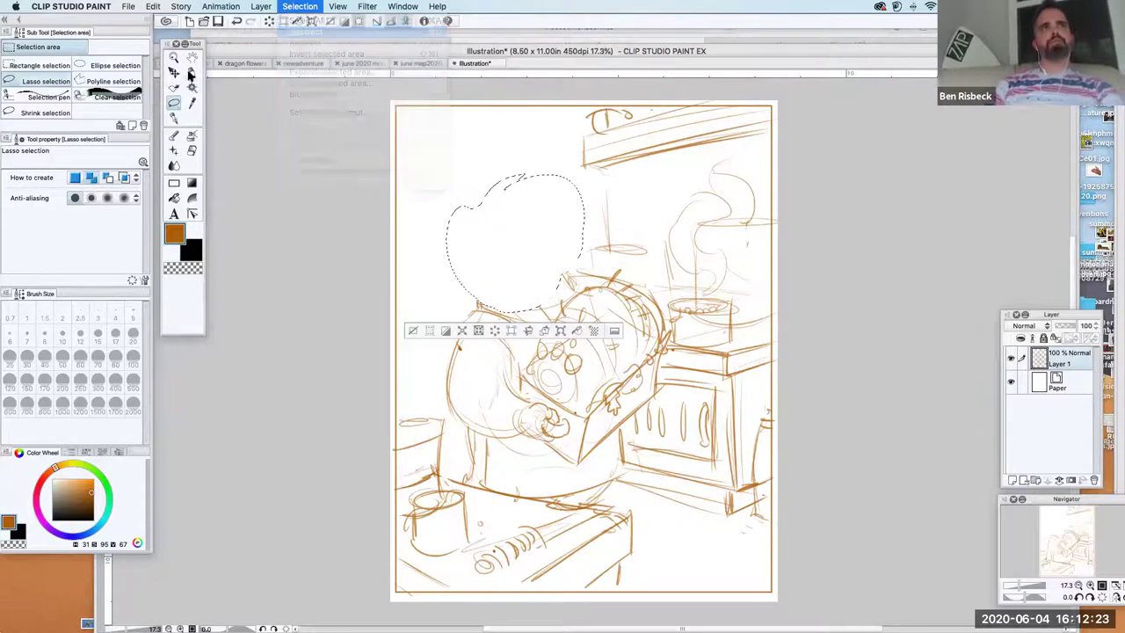
Draw a new head with a toothy grin, round nose, angry eyes and ears, topped by a tall chef's hat
key(p)
mouse_move(481, 302)
mouse_down()
mouse_move(469, 222)
mouse_move(529, 209)
mouse_move(569, 280)
mouse_up()
mouse_move(490, 235)
mouse_down()
mouse_move(523, 313)
mouse_move(490, 300)
mouse_move(538, 297)
mouse_up()
mouse_move(480, 276)
mouse_down()
mouse_move(527, 250)
mouse_move(534, 275)
mouse_move(483, 271)
mouse_move(529, 284)
mouse_move(503, 274)
mouse_move(536, 258)
mouse_move(530, 278)
mouse_move(480, 251)
mouse_move(480, 239)
mouse_move(492, 246)
mouse_move(482, 252)
mouse_move(510, 227)
mouse_move(485, 236)
mouse_move(530, 211)
mouse_move(542, 243)
mouse_up()
drag(471, 255, 475, 271)
mouse_move(475, 211)
mouse_down()
mouse_move(477, 161)
mouse_move(515, 153)
mouse_move(494, 149)
mouse_move(556, 191)
mouse_move(538, 213)
mouse_up()
mouse_move(470, 220)
mouse_down()
mouse_move(537, 211)
mouse_move(479, 175)
mouse_up()
mouse_move(478, 177)
mouse_down()
mouse_move(473, 159)
mouse_move(528, 144)
mouse_up()
Outline the large pot on the stove, add burner flames beneath the pots, and draw a utensil handle sticking out
mouse_move(701, 225)
mouse_down()
mouse_move(700, 252)
mouse_move(770, 223)
mouse_up()
mouse_move(732, 327)
mouse_down()
mouse_move(773, 296)
mouse_move(742, 304)
mouse_move(745, 330)
mouse_up()
drag(752, 304, 758, 328)
drag(765, 305, 768, 329)
drag(742, 322, 772, 318)
mouse_move(677, 337)
mouse_down()
mouse_move(730, 345)
mouse_move(723, 331)
mouse_move(699, 343)
mouse_up()
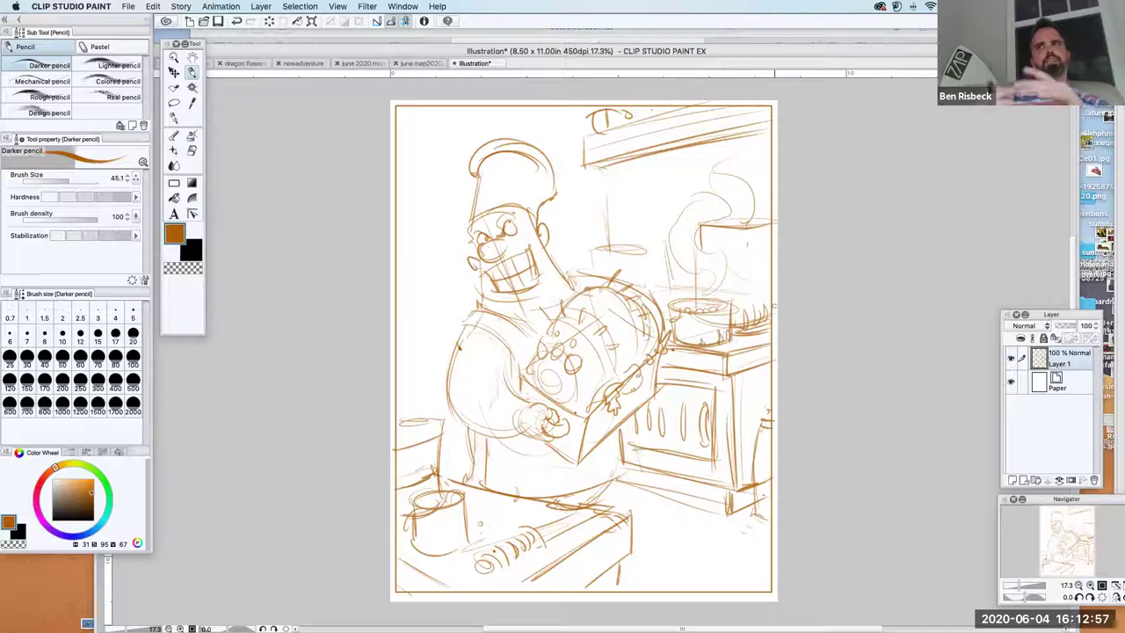
drag(694, 180, 715, 215)
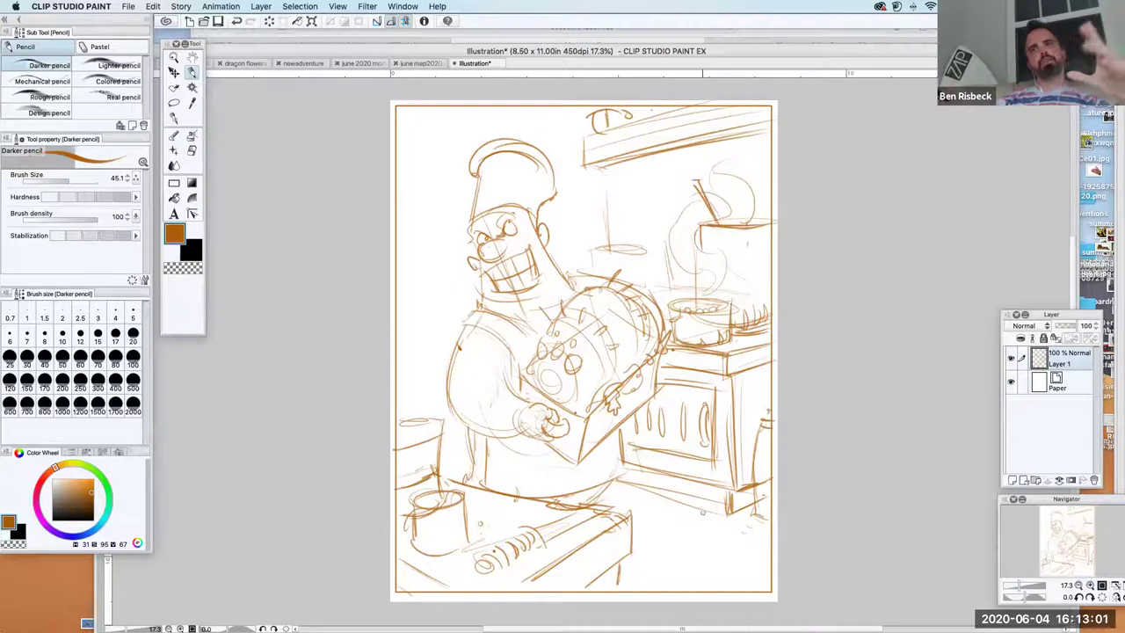
Sketch a second foreground counter corner in the page's lower right with a round-rimmed cylindrical jar standing on it
drag(733, 512, 758, 496)
drag(692, 536, 621, 582)
mouse_move(692, 538)
mouse_down()
mouse_move(756, 553)
mouse_move(759, 589)
mouse_up()
drag(656, 520, 656, 578)
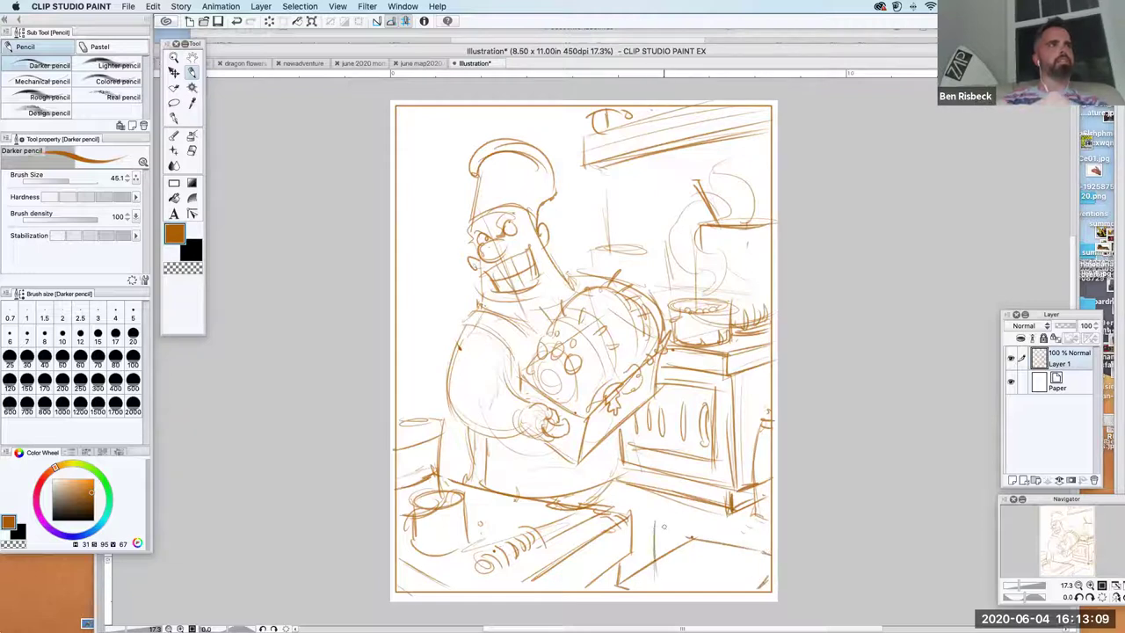
mouse_move(658, 525)
mouse_down()
mouse_move(713, 513)
mouse_move(665, 513)
mouse_move(724, 576)
mouse_up()
drag(656, 577, 726, 582)
drag(721, 531, 724, 577)
drag(656, 508, 659, 580)
mouse_move(650, 523)
mouse_down()
mouse_move(714, 517)
mouse_move(719, 504)
mouse_up()
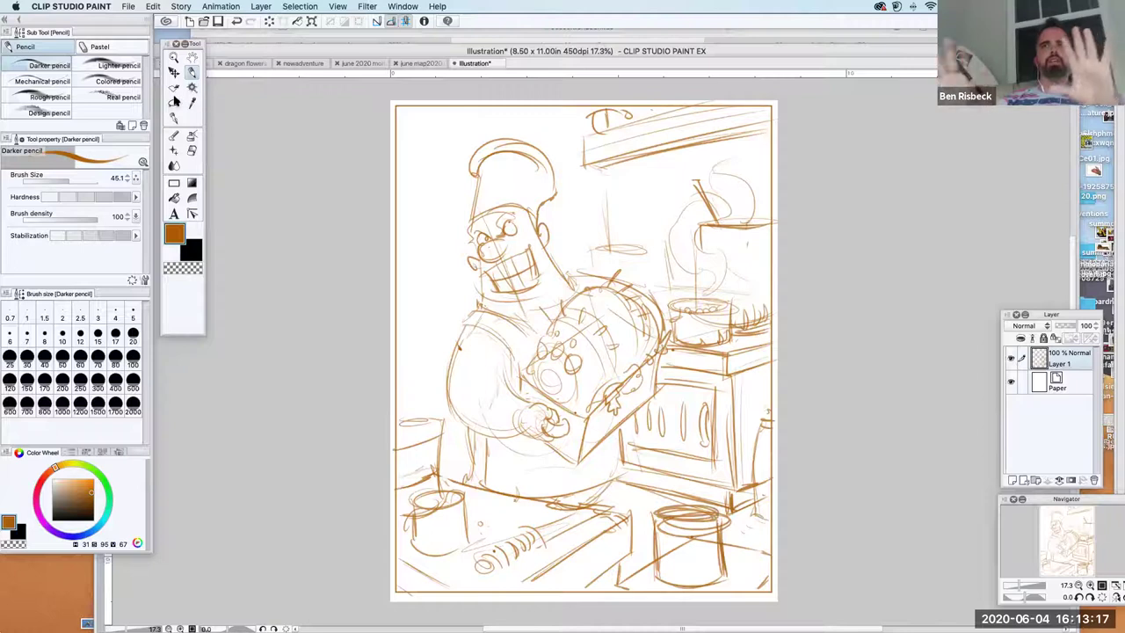
Clear the counter lines showing through the body of the jar with a lasso selection, then deselect
click(174, 102)
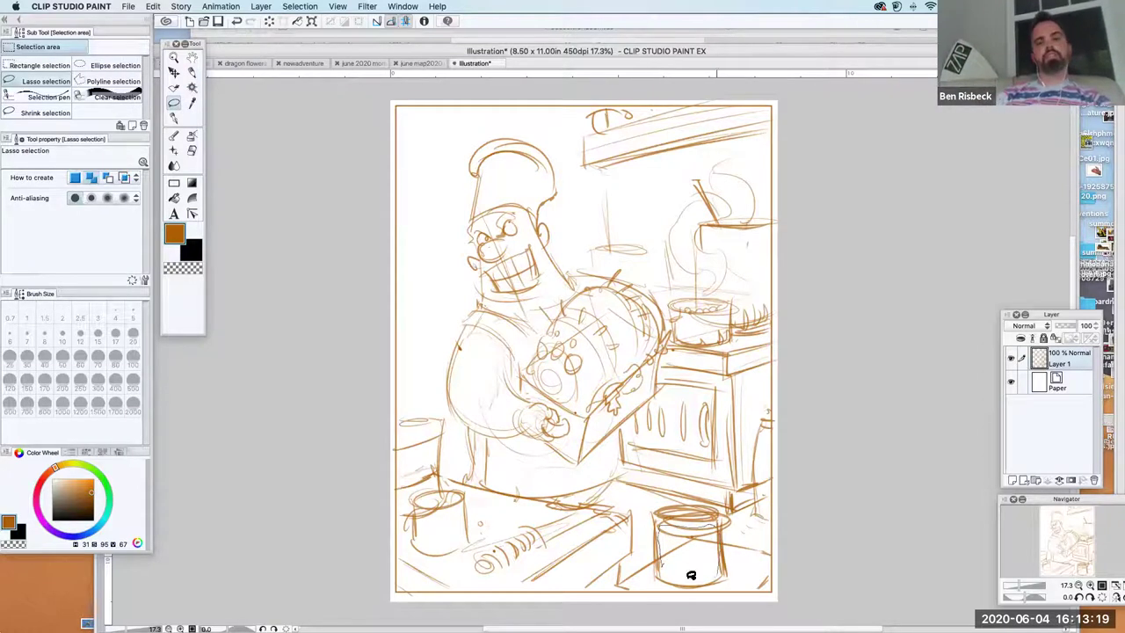
drag(692, 575, 662, 565)
key(Delete)
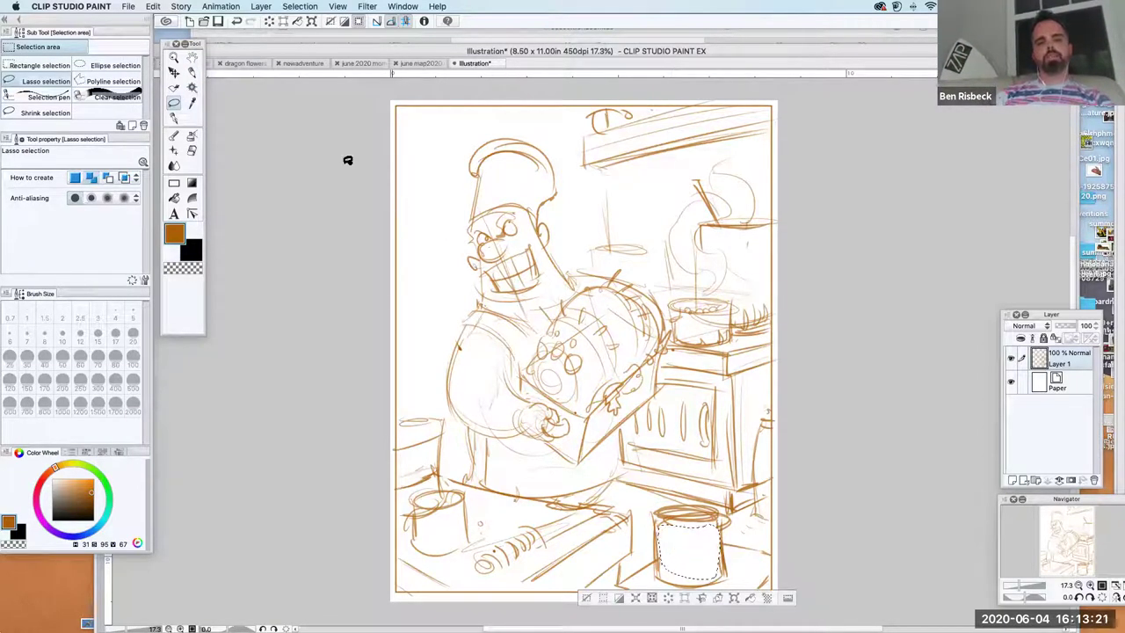
click(300, 6)
click(309, 33)
Draw a bunch of cooking utensils, including a rounded spoon, standing in the jar
click(191, 73)
drag(706, 512, 727, 452)
mouse_move(706, 512)
mouse_down()
mouse_move(733, 455)
mouse_move(722, 459)
mouse_up()
mouse_move(650, 517)
mouse_down()
mouse_move(645, 487)
mouse_move(672, 490)
mouse_move(673, 445)
mouse_move(681, 516)
mouse_up()
drag(670, 446, 677, 478)
mouse_move(684, 518)
mouse_down()
mouse_move(694, 462)
mouse_move(685, 478)
mouse_move(700, 474)
mouse_up()
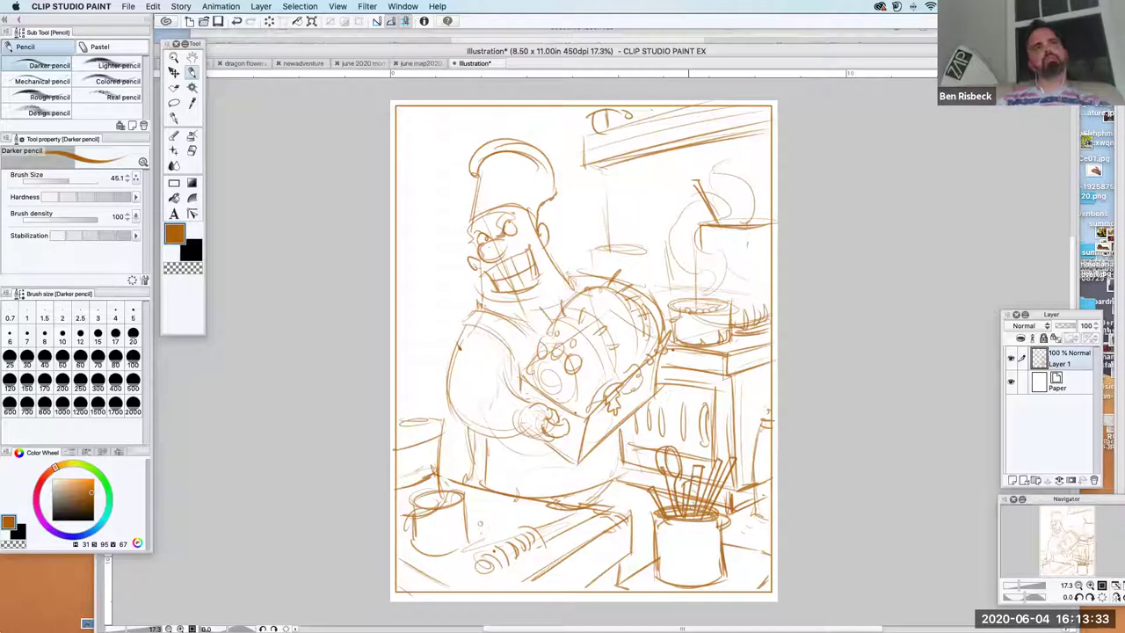
Draw small jagged-topped packages beside the utensil jar and erase the jar line overlapping the front one
mouse_move(701, 589)
mouse_down()
mouse_move(703, 553)
mouse_move(719, 559)
mouse_up()
mouse_move(713, 573)
mouse_down()
mouse_move(732, 562)
mouse_move(715, 546)
mouse_move(754, 547)
mouse_up()
drag(757, 589, 747, 548)
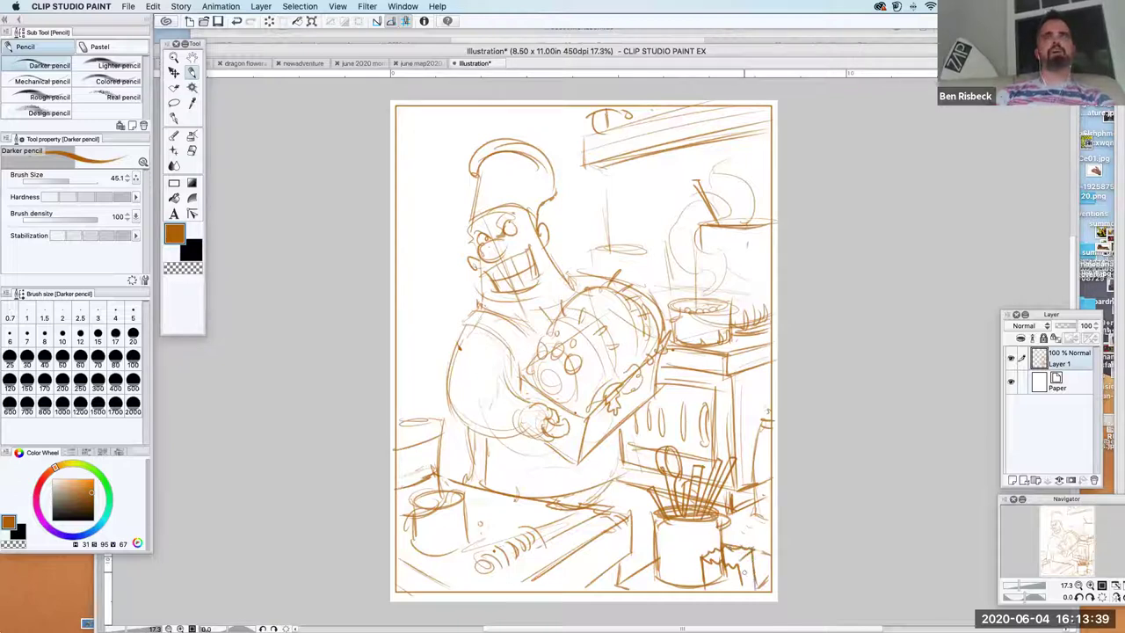
drag(719, 587, 771, 541)
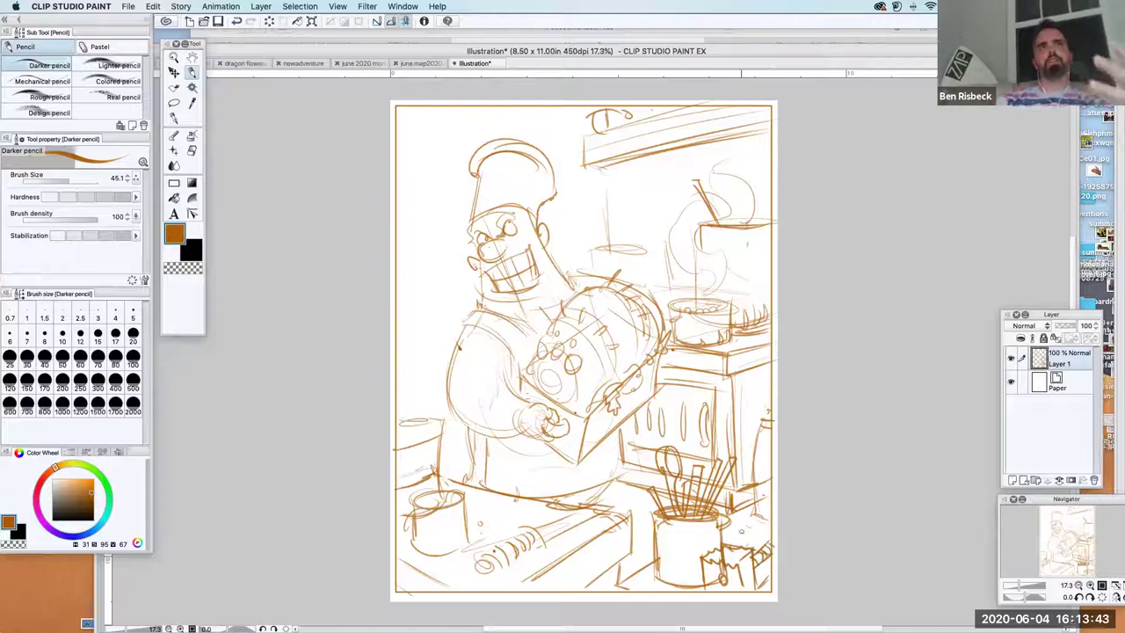
click(192, 150)
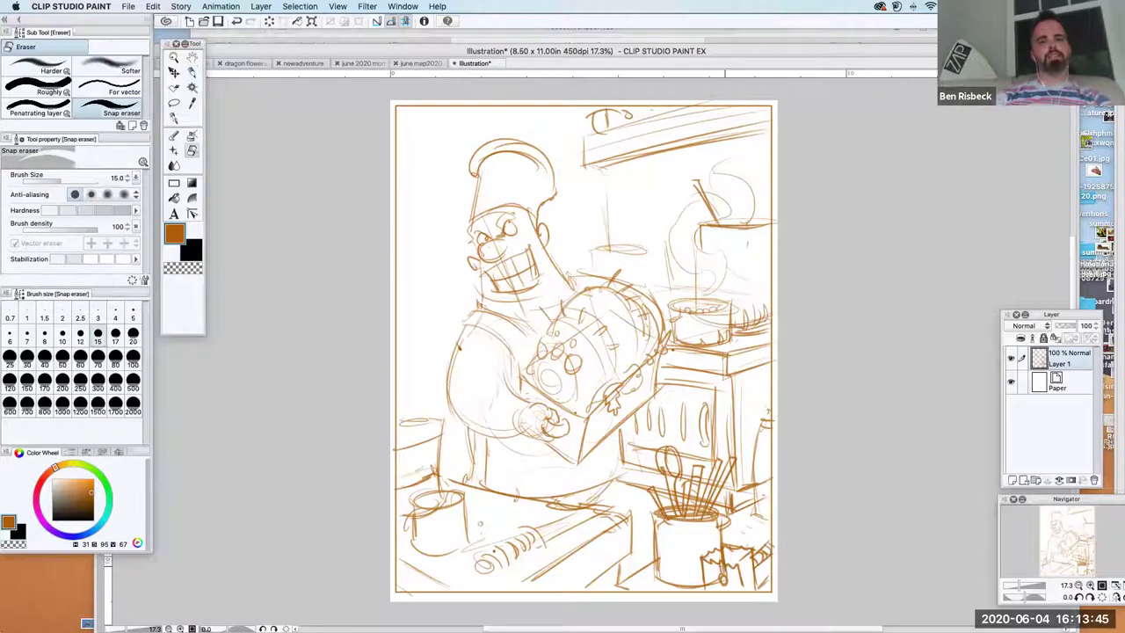
mouse_move(719, 570)
mouse_down()
mouse_move(724, 554)
mouse_move(718, 587)
mouse_up()
Darken the knife's ridged handle and blade, add bands to the tabletop container, and touch up the table's front edge
key(p)
mouse_move(474, 555)
mouse_down()
mouse_move(487, 571)
mouse_move(489, 555)
mouse_move(531, 533)
mouse_move(525, 548)
mouse_up()
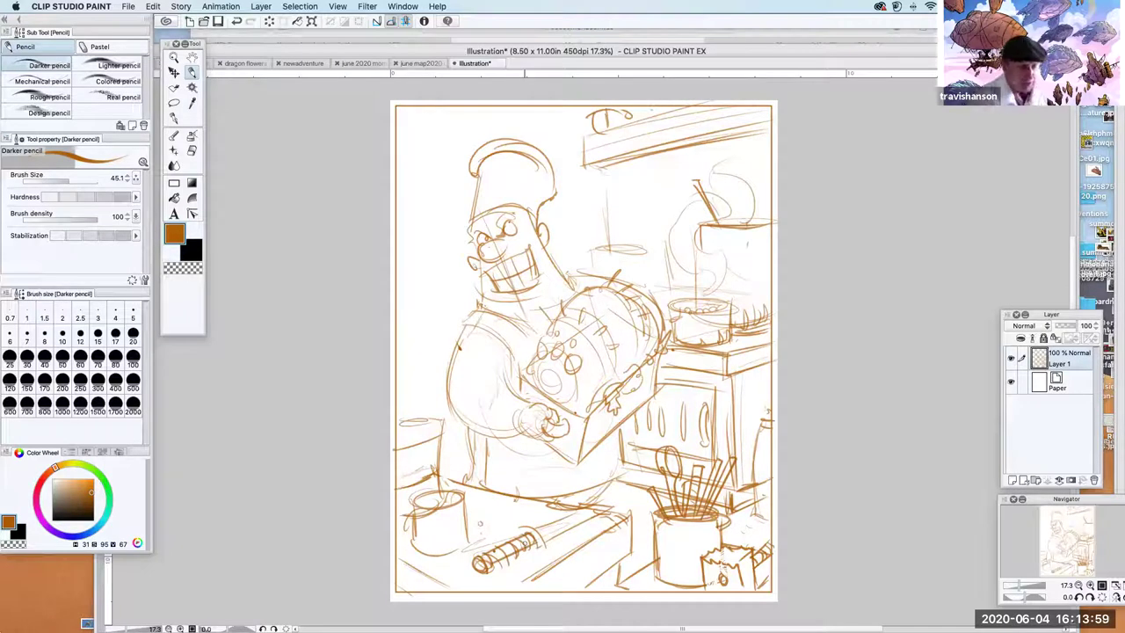
mouse_move(525, 530)
mouse_down()
mouse_move(545, 545)
mouse_move(584, 509)
mouse_move(631, 492)
mouse_up()
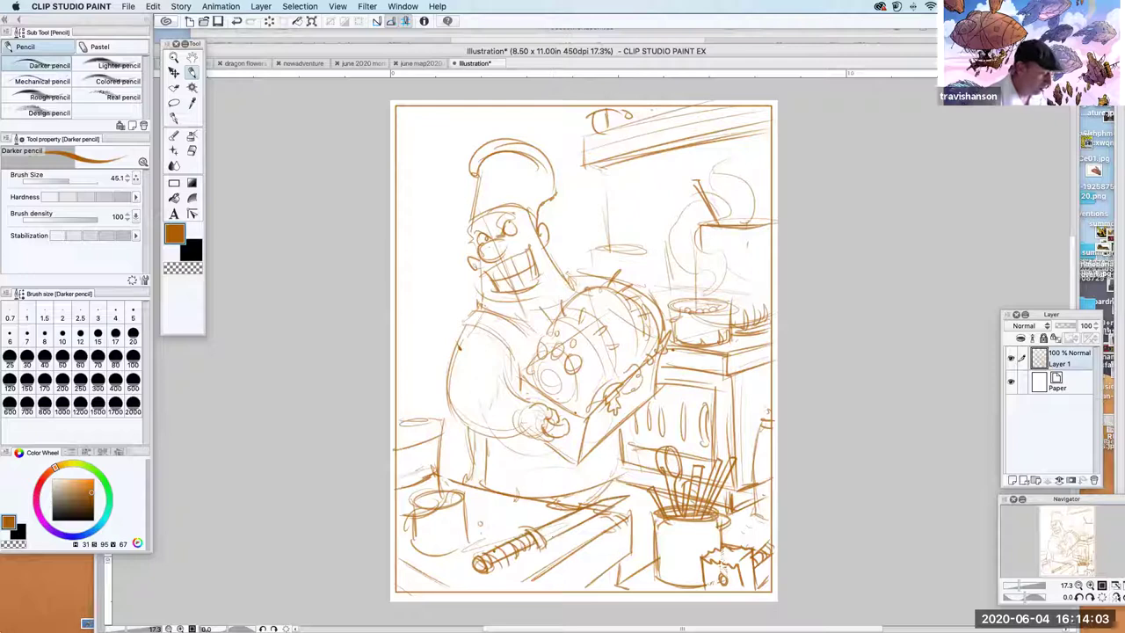
mouse_move(417, 522)
mouse_down()
mouse_move(460, 517)
mouse_move(443, 529)
mouse_move(450, 552)
mouse_up()
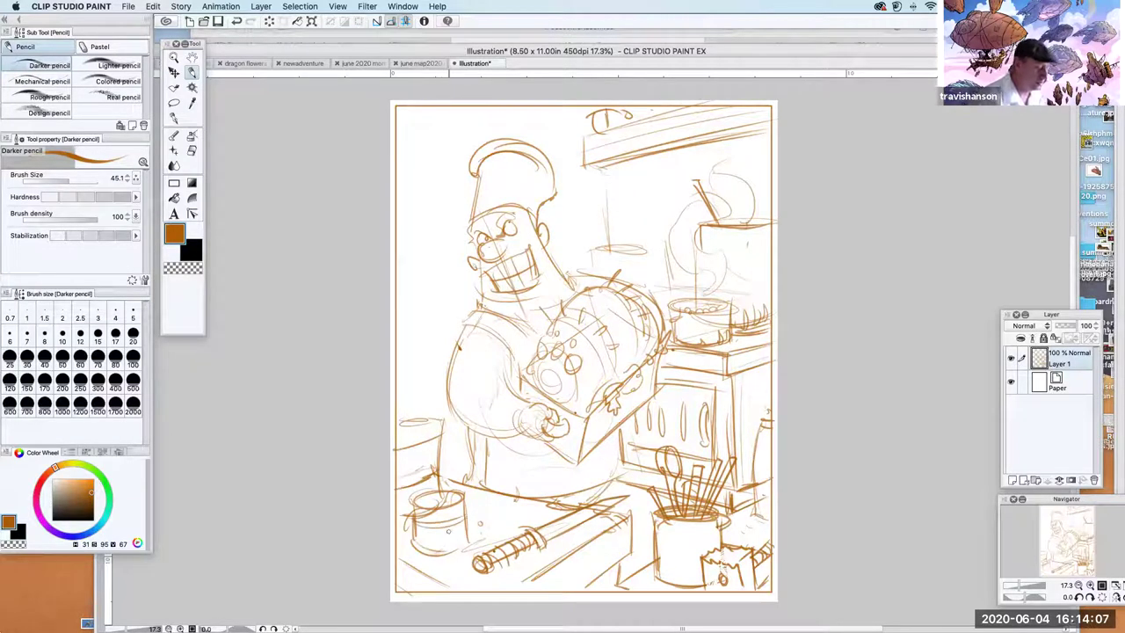
drag(536, 575, 522, 589)
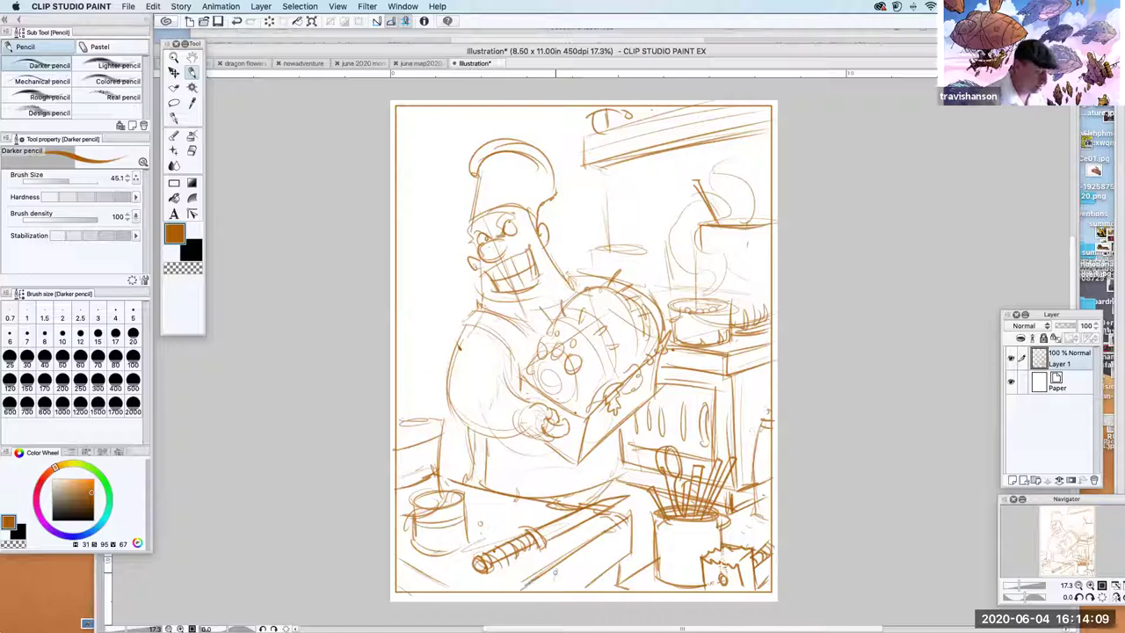
Draw round vegetables along the inside edges of the tray around the roast
mouse_move(570, 409)
mouse_down()
mouse_move(577, 398)
mouse_move(595, 410)
mouse_move(629, 370)
mouse_up()
drag(524, 367, 528, 378)
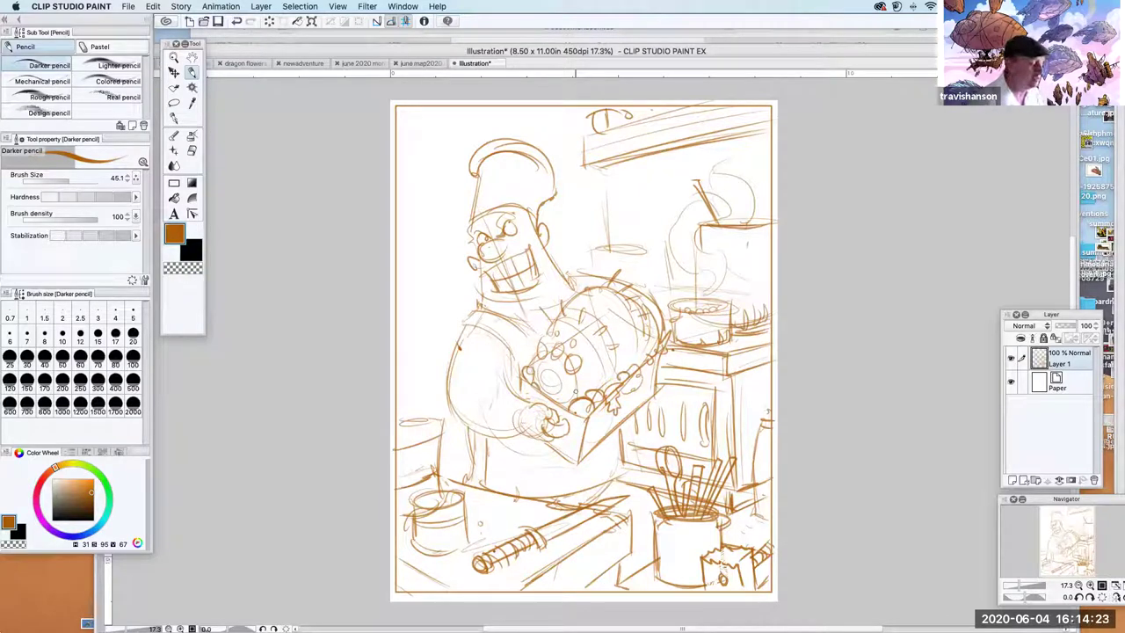
drag(639, 357, 664, 334)
drag(627, 355, 653, 337)
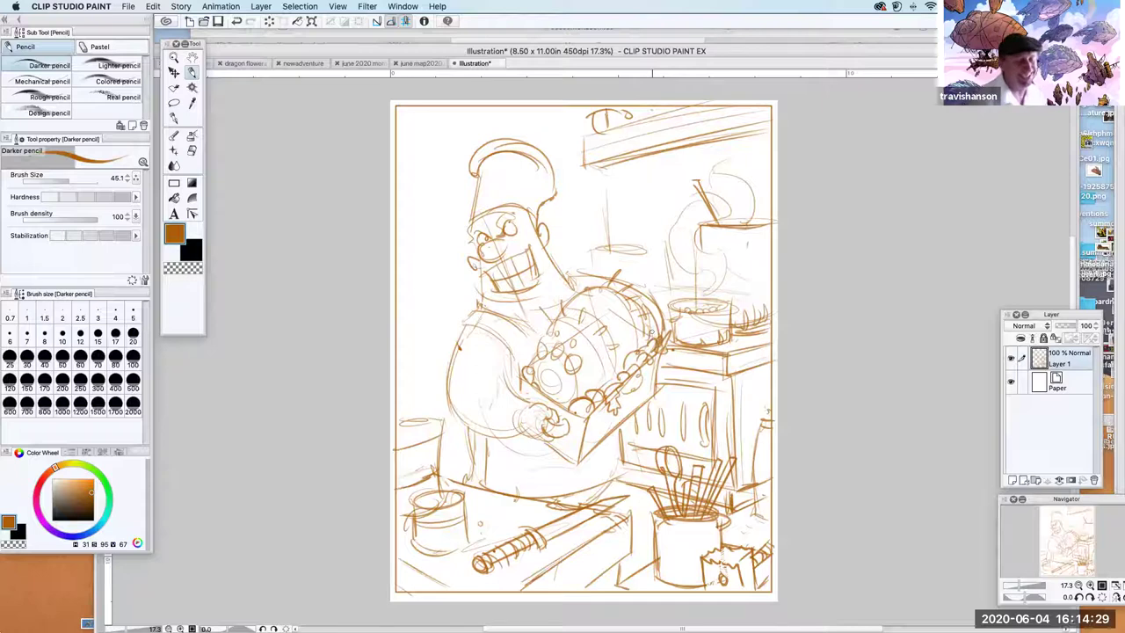
Thicken the tray's rim and detail the roast with multiple eyes, a toothy mouth, spots and two protruding bone-like stalks
mouse_move(585, 421)
mouse_down()
mouse_move(606, 404)
mouse_move(524, 404)
mouse_up()
mouse_move(587, 421)
mouse_down()
mouse_move(577, 464)
mouse_move(653, 393)
mouse_up()
mouse_move(539, 343)
mouse_down()
mouse_move(543, 356)
mouse_move(579, 362)
mouse_move(548, 380)
mouse_move(562, 390)
mouse_move(547, 391)
mouse_move(550, 334)
mouse_move(597, 387)
mouse_up()
mouse_move(586, 302)
mouse_down()
mouse_move(577, 328)
mouse_move(592, 304)
mouse_move(599, 318)
mouse_up()
mouse_move(567, 300)
mouse_down()
mouse_move(551, 324)
mouse_move(569, 302)
mouse_move(642, 314)
mouse_move(624, 299)
mouse_move(635, 325)
mouse_move(607, 283)
mouse_move(628, 254)
mouse_up()
mouse_move(627, 257)
mouse_down()
mouse_move(612, 288)
mouse_move(668, 264)
mouse_move(645, 304)
mouse_up()
mouse_move(616, 373)
mouse_down()
mouse_move(605, 385)
mouse_move(604, 371)
mouse_move(622, 369)
mouse_up()
Darken the chef's shoulder and arm outline, and add a sleeve edge, glove cuff, heart tattoo and arm shading
drag(468, 322, 450, 412)
mouse_move(452, 410)
mouse_down()
mouse_move(536, 434)
mouse_move(514, 366)
mouse_move(469, 325)
mouse_move(535, 345)
mouse_up()
drag(566, 283, 585, 275)
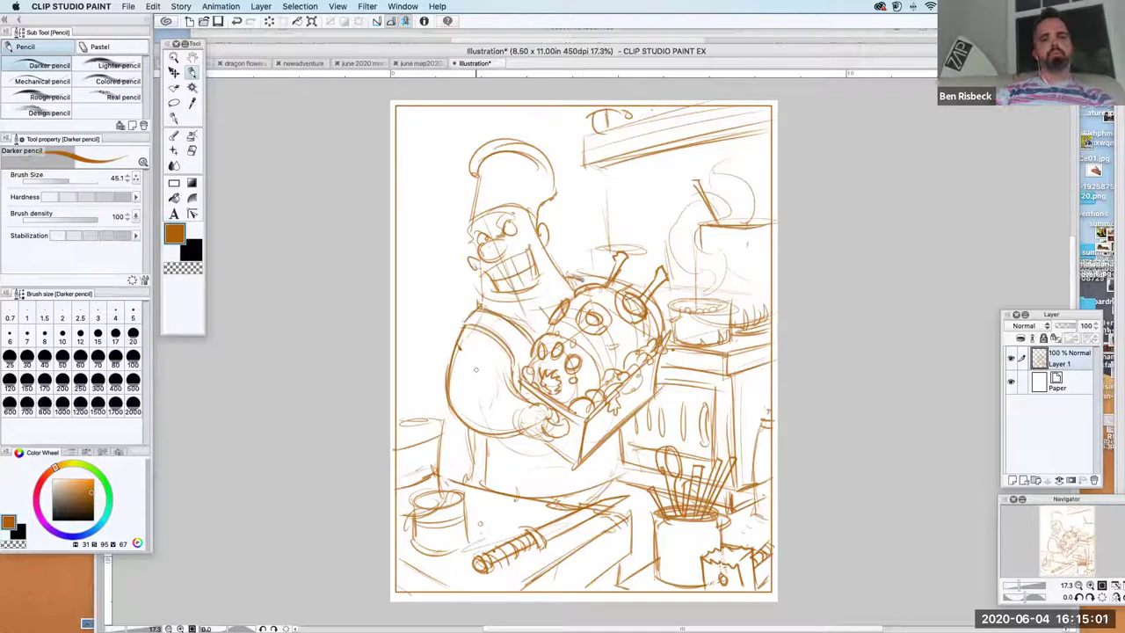
mouse_move(453, 363)
mouse_down()
mouse_move(455, 375)
mouse_move(475, 356)
mouse_move(459, 354)
mouse_move(476, 358)
mouse_move(462, 388)
mouse_move(482, 427)
mouse_move(512, 388)
mouse_move(528, 429)
mouse_move(526, 406)
mouse_move(467, 427)
mouse_up()
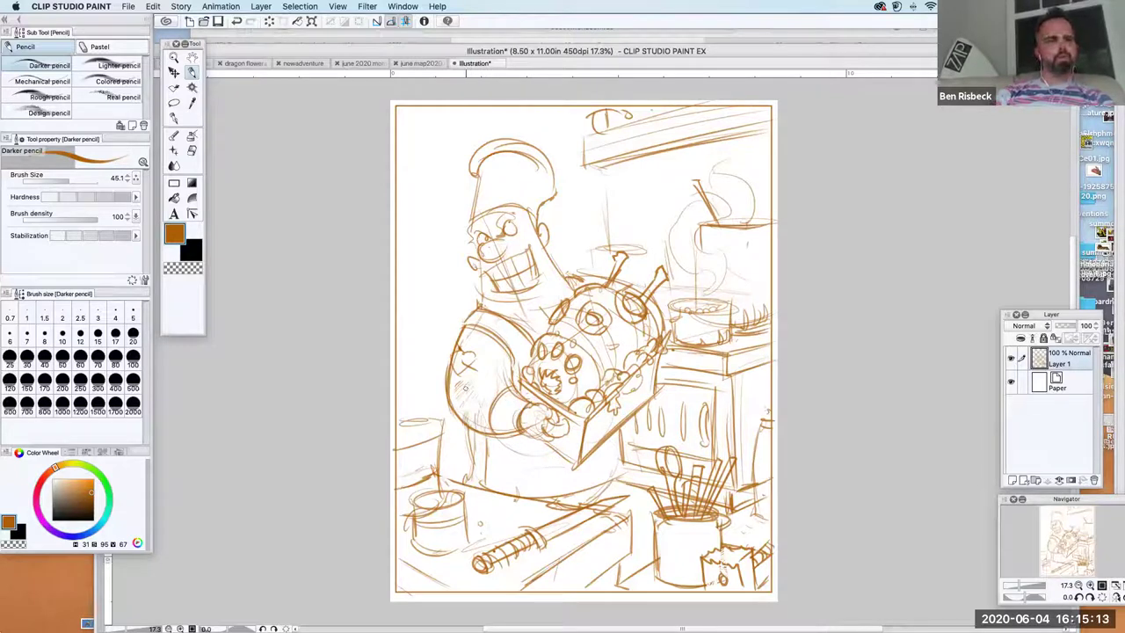
Refine the chef's jaw, neck and brow, adding pupils and stubble hatching under the chin
drag(555, 264, 551, 298)
mouse_move(480, 276)
mouse_down()
mouse_move(481, 304)
mouse_move(526, 313)
mouse_move(548, 291)
mouse_move(568, 292)
mouse_up()
mouse_move(507, 230)
mouse_down()
mouse_move(490, 232)
mouse_move(532, 216)
mouse_up()
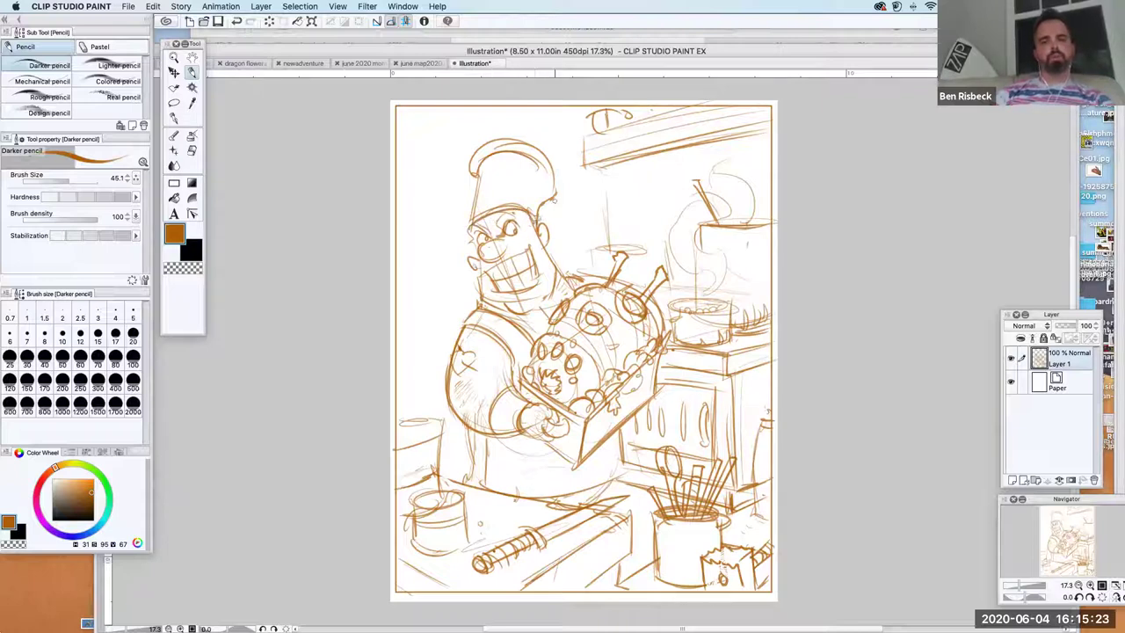
mouse_move(516, 304)
mouse_down()
mouse_move(529, 316)
mouse_move(547, 282)
mouse_up()
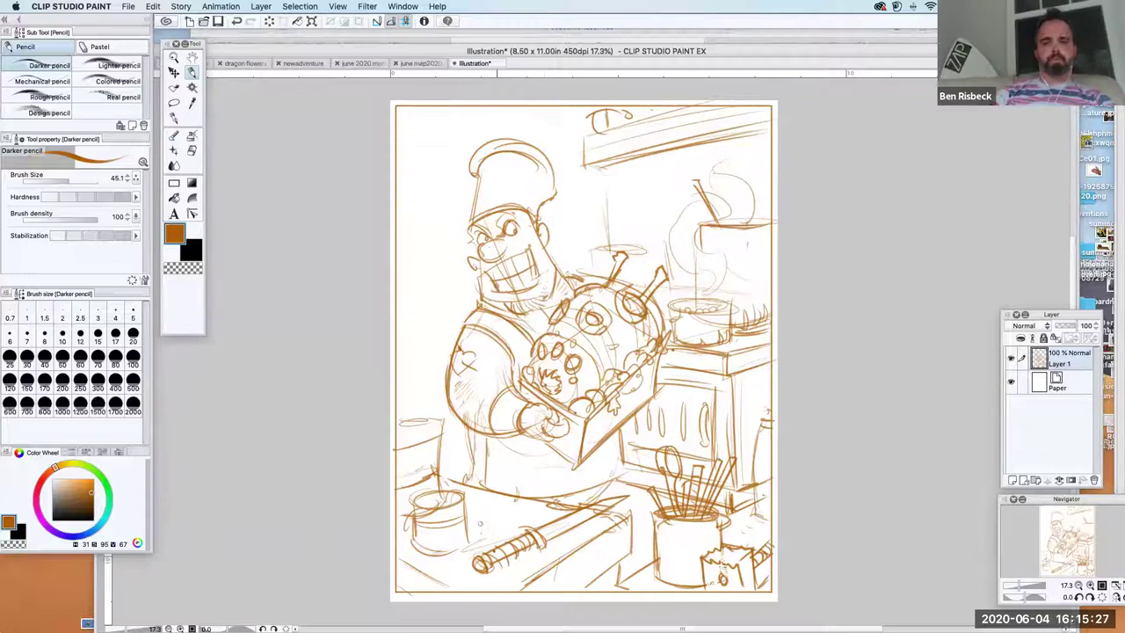
Draw the upright line below the range hood, a round pot behind the roast, and darker edges on the large stove pot
mouse_move(608, 167)
mouse_down()
mouse_move(612, 251)
mouse_move(624, 246)
mouse_move(607, 246)
mouse_move(661, 272)
mouse_up()
mouse_move(587, 251)
mouse_down()
mouse_move(590, 279)
mouse_move(664, 260)
mouse_move(661, 269)
mouse_up()
drag(665, 255, 666, 304)
drag(700, 271, 699, 294)
drag(707, 225, 708, 258)
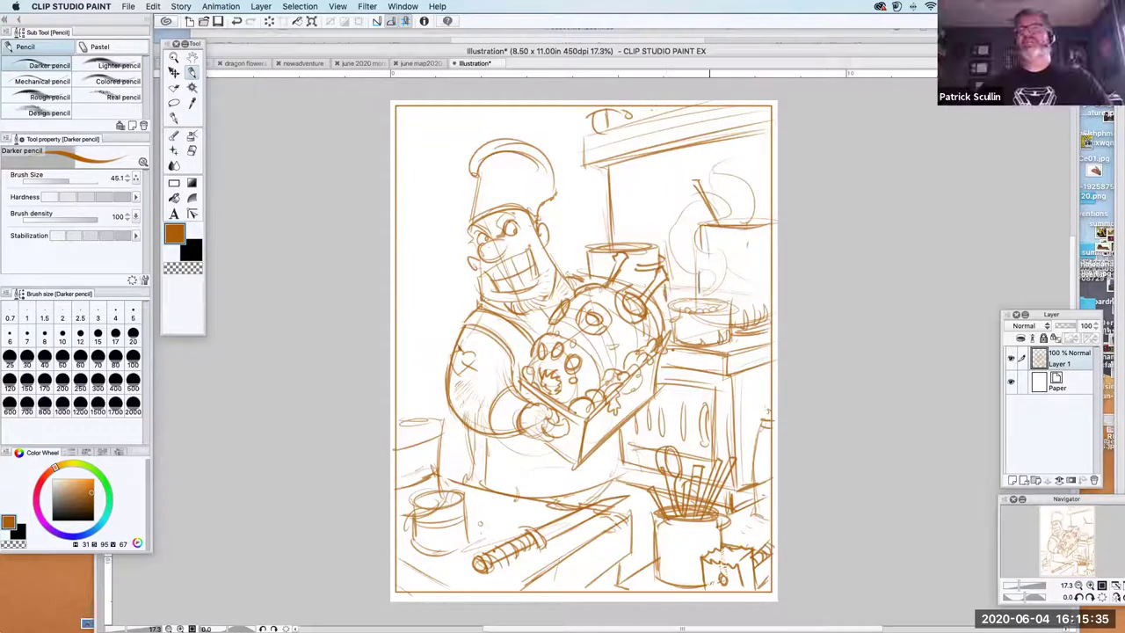
Darken the stove's near corner with a double vertical edge, and add rivets below its top edge
drag(740, 378, 743, 479)
drag(743, 421, 742, 487)
drag(745, 381, 772, 371)
drag(737, 481, 752, 468)
mouse_move(738, 381)
mouse_down()
mouse_move(765, 374)
mouse_move(736, 402)
mouse_up()
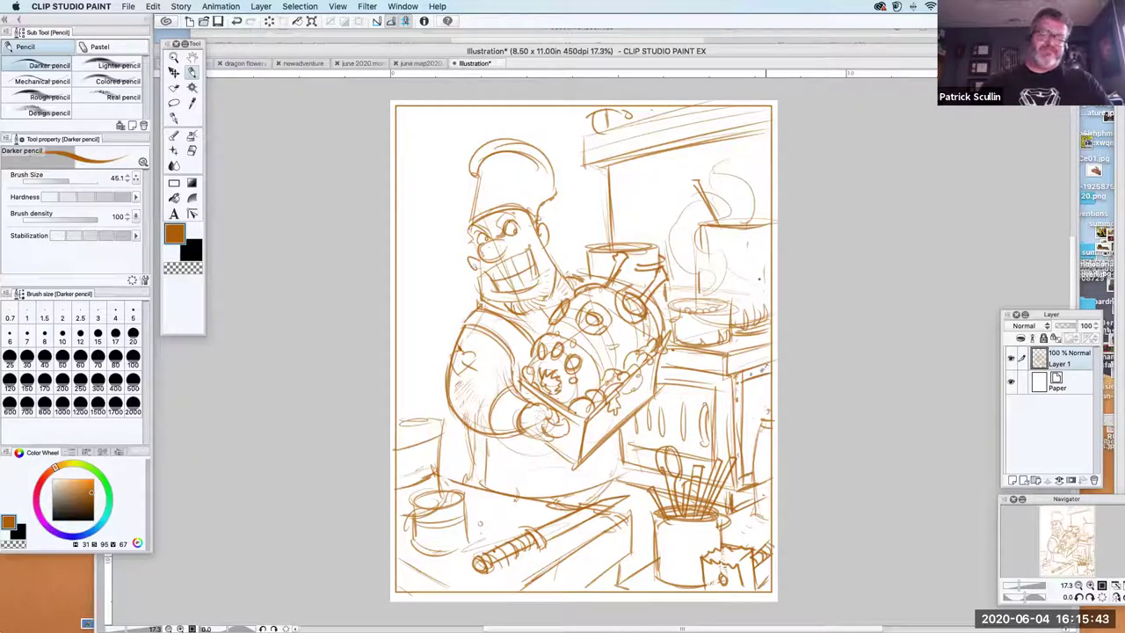
Outline the bottle beside the stove, darken the utensil crock's side, and add shading lines to the worktable's side
mouse_move(760, 420)
mouse_down()
mouse_move(772, 416)
mouse_move(755, 510)
mouse_move(770, 516)
mouse_up()
mouse_move(661, 540)
mouse_down()
mouse_move(710, 547)
mouse_move(656, 560)
mouse_up()
drag(573, 589, 629, 556)
drag(629, 517, 526, 575)
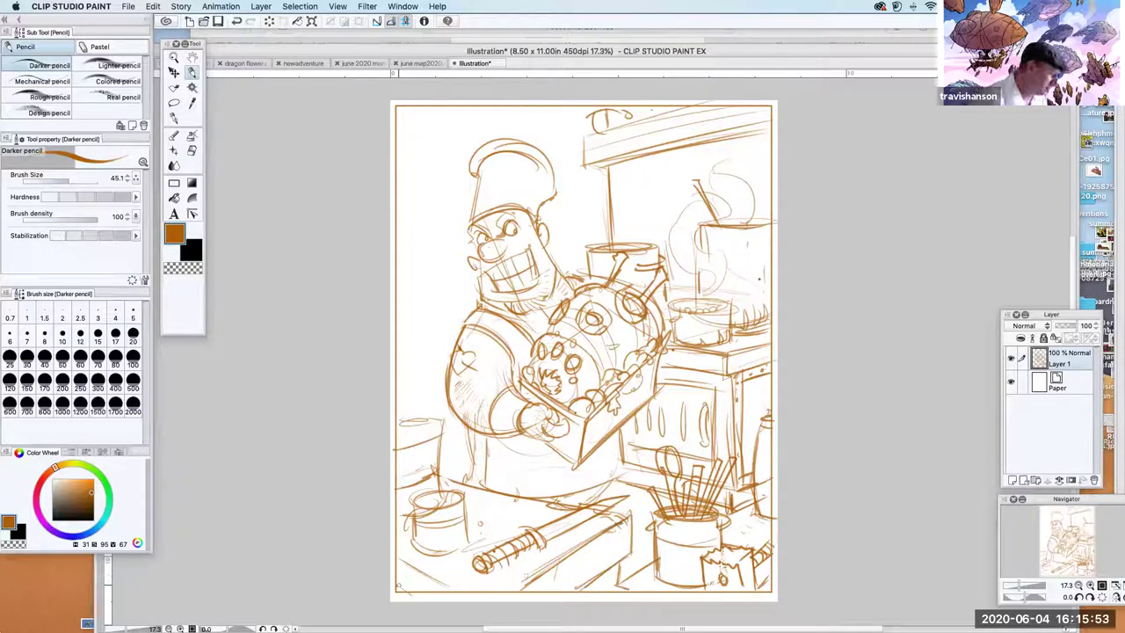
Draw a banded apron detail at the chef's hip, and add crease lines to the hat and a line on the face
mouse_move(475, 425)
mouse_down()
mouse_move(451, 461)
mouse_move(492, 467)
mouse_move(492, 455)
mouse_up()
mouse_move(488, 434)
mouse_down()
mouse_move(496, 483)
mouse_move(456, 471)
mouse_move(494, 485)
mouse_up()
drag(476, 202, 507, 160)
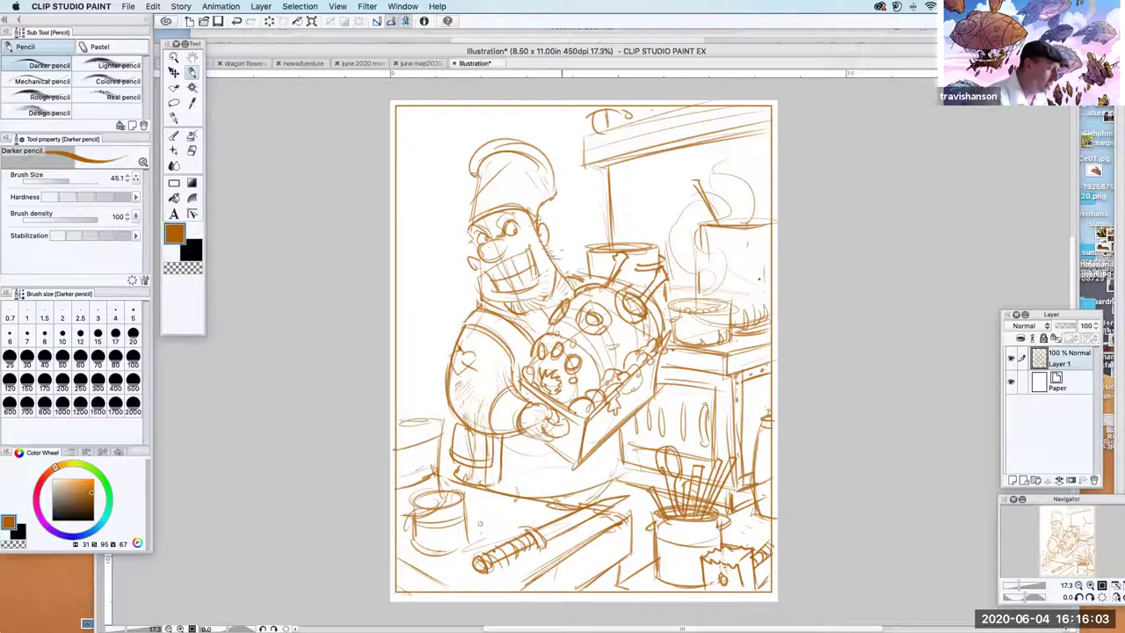
drag(479, 268, 479, 285)
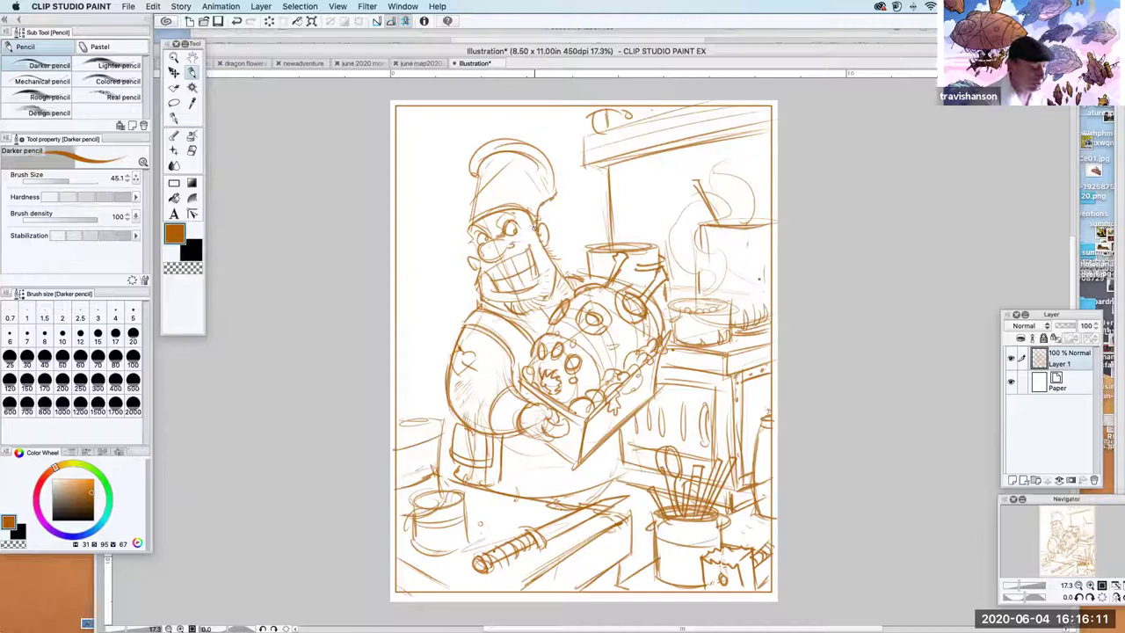
Darken the small stove pot with its handle and curling steam, and reinforce the large pot's rim
mouse_move(710, 297)
mouse_down()
mouse_move(675, 236)
mouse_move(663, 160)
mouse_move(730, 264)
mouse_move(703, 306)
mouse_move(696, 293)
mouse_move(670, 305)
mouse_move(733, 303)
mouse_move(675, 311)
mouse_move(672, 348)
mouse_move(728, 332)
mouse_up()
drag(729, 310, 722, 320)
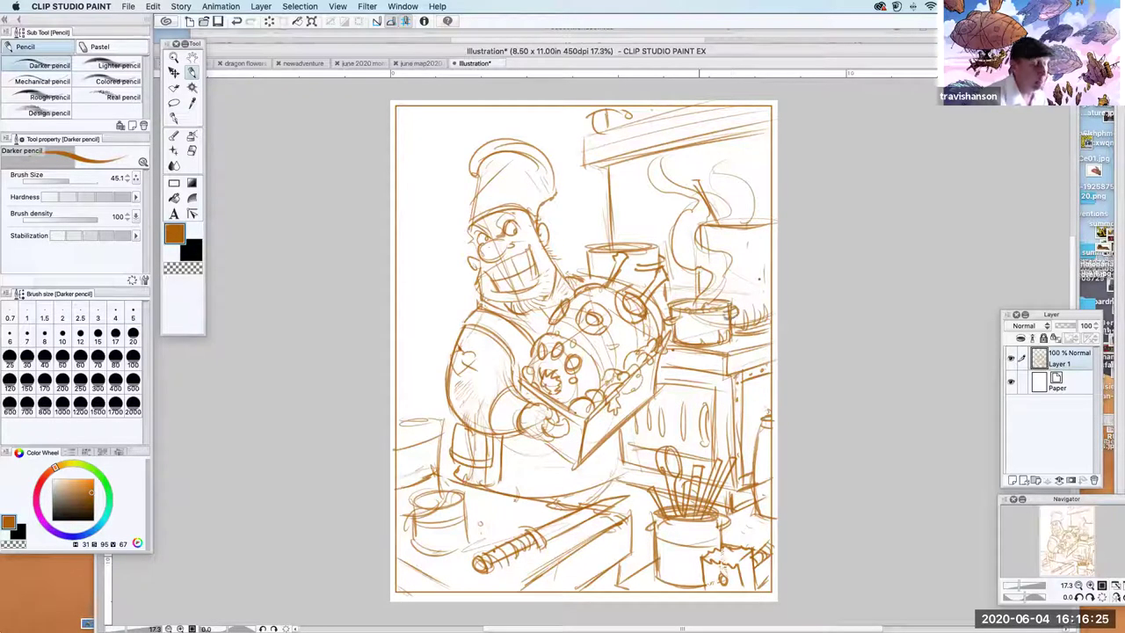
drag(770, 234, 750, 239)
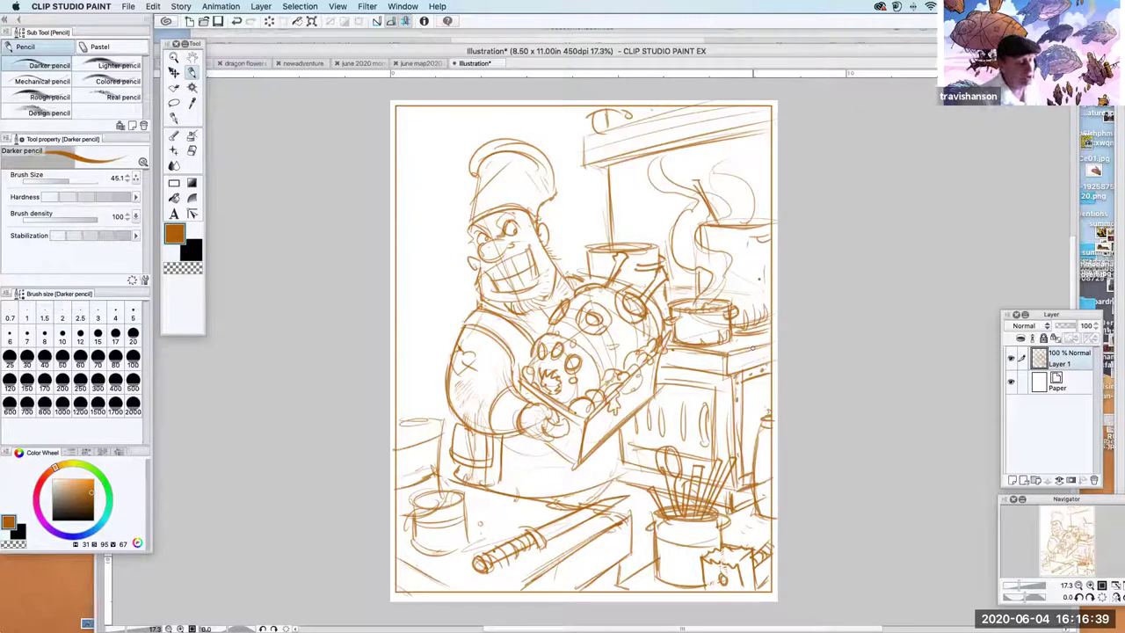
Draw two shelf lines beside the chef's hat, and add waist details, glove cuff stripes and shoulder strokes to the chef
drag(397, 181, 450, 181)
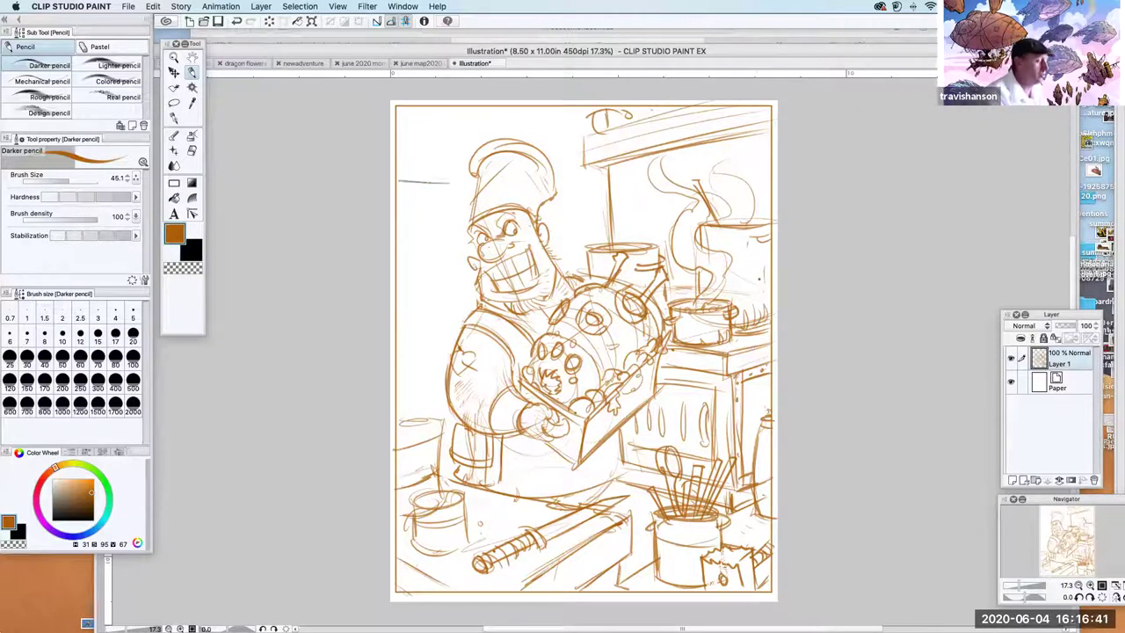
drag(402, 213, 466, 216)
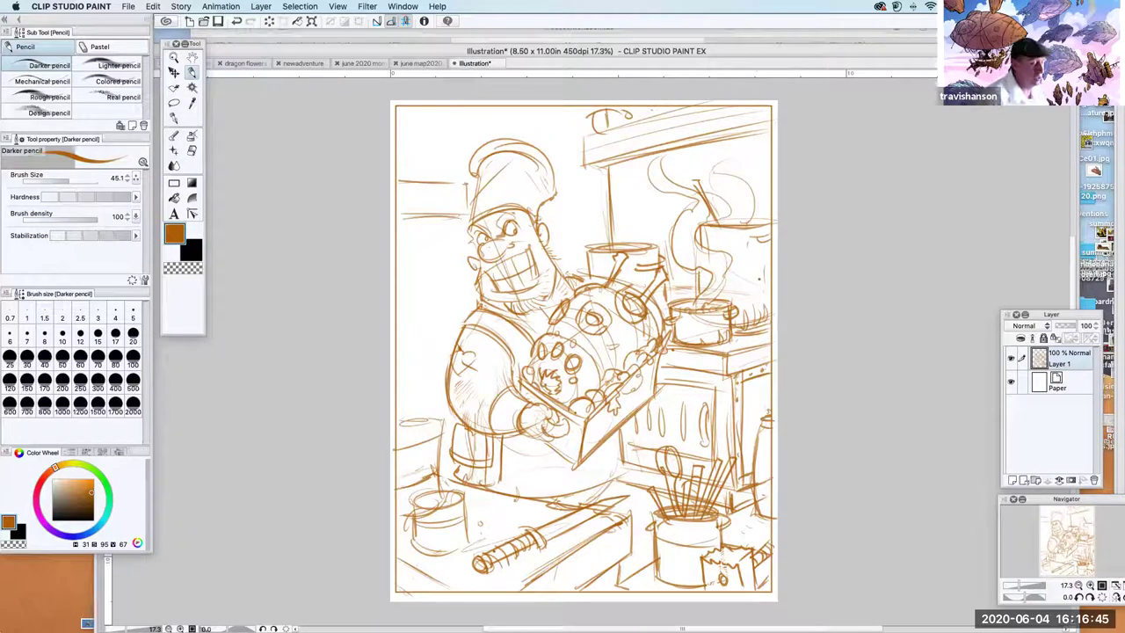
drag(509, 443, 525, 446)
mouse_move(455, 413)
mouse_down()
mouse_move(444, 444)
mouse_move(459, 419)
mouse_up()
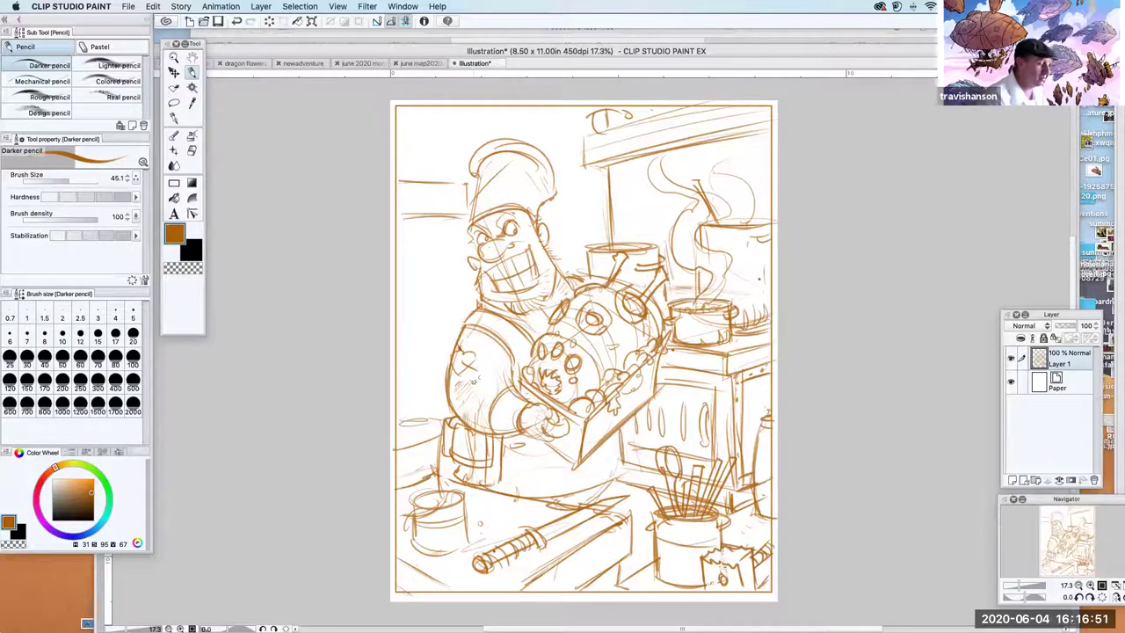
mouse_move(508, 394)
mouse_down()
mouse_move(500, 428)
mouse_move(513, 430)
mouse_up()
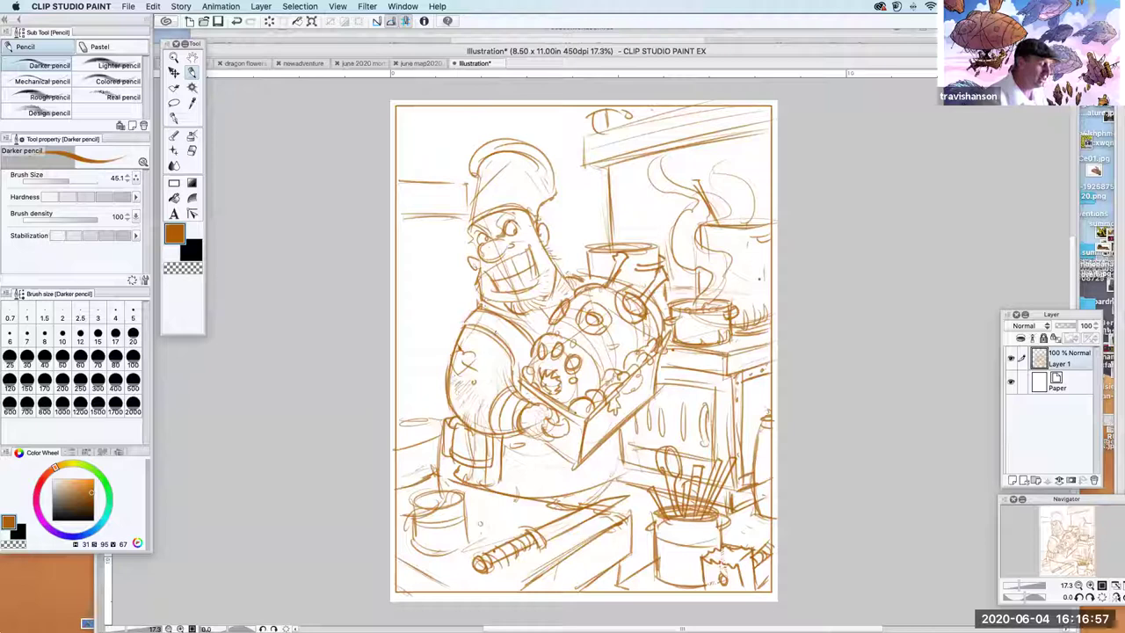
drag(465, 333, 453, 346)
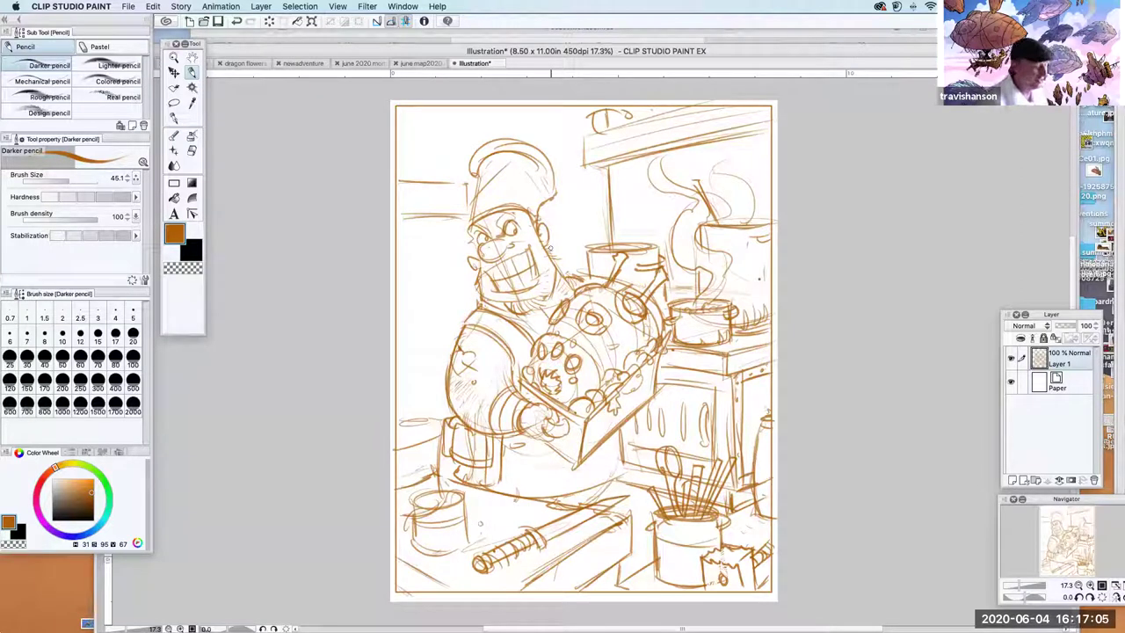
Draw the wall cupboard behind the chef with its lower shelf lines, side edge and counter lines beneath
drag(399, 288, 468, 282)
drag(399, 305, 470, 297)
drag(453, 216, 456, 332)
drag(402, 378, 446, 376)
drag(396, 399, 443, 387)
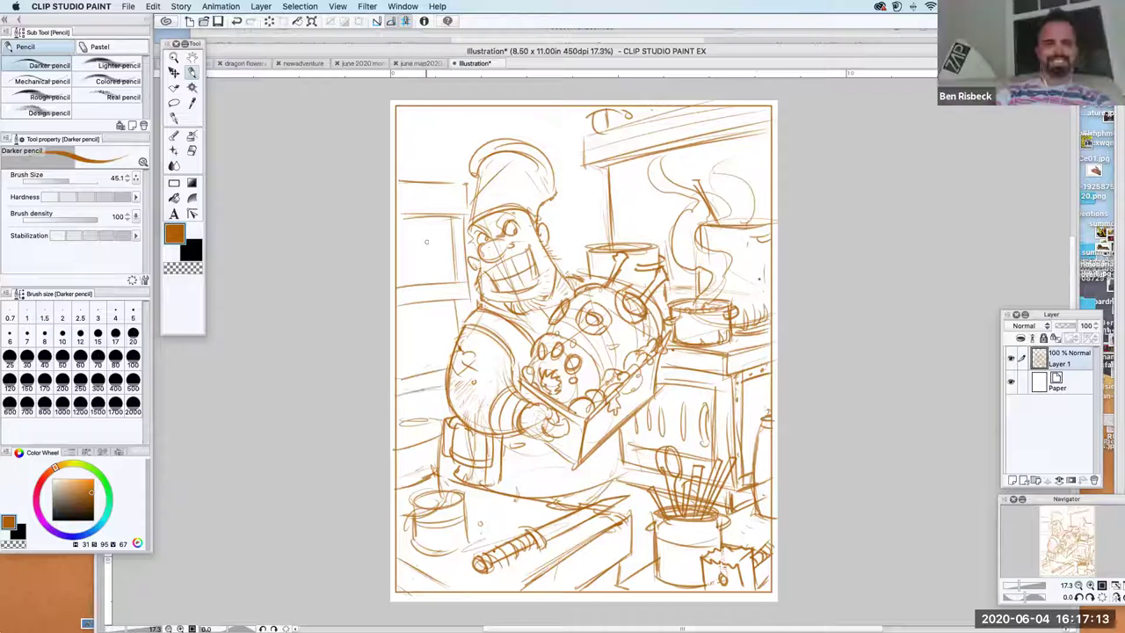
Sketch a small container and a lidded jar with round contents inside the wall cupboard
mouse_move(397, 254)
mouse_down()
mouse_move(424, 244)
mouse_move(422, 278)
mouse_move(413, 235)
mouse_move(445, 232)
mouse_up()
mouse_move(412, 239)
mouse_down()
mouse_move(448, 235)
mouse_move(453, 274)
mouse_up()
drag(420, 233, 439, 230)
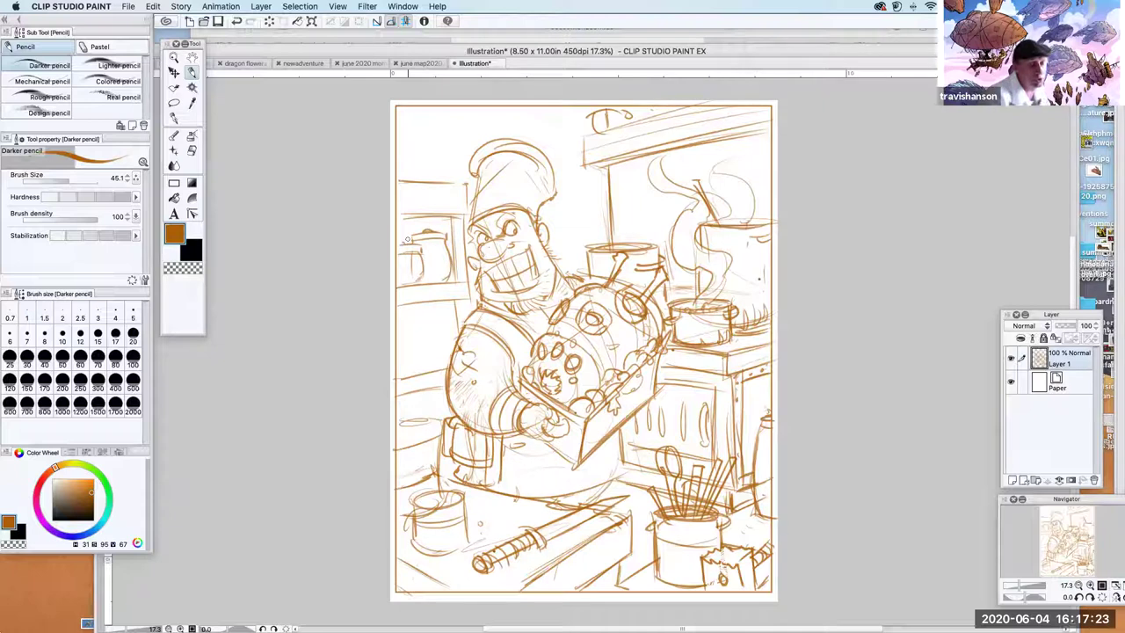
mouse_move(401, 257)
mouse_down()
mouse_move(419, 258)
mouse_move(404, 256)
mouse_move(404, 274)
mouse_up()
mouse_move(404, 274)
mouse_down()
mouse_move(436, 244)
mouse_move(443, 269)
mouse_up()
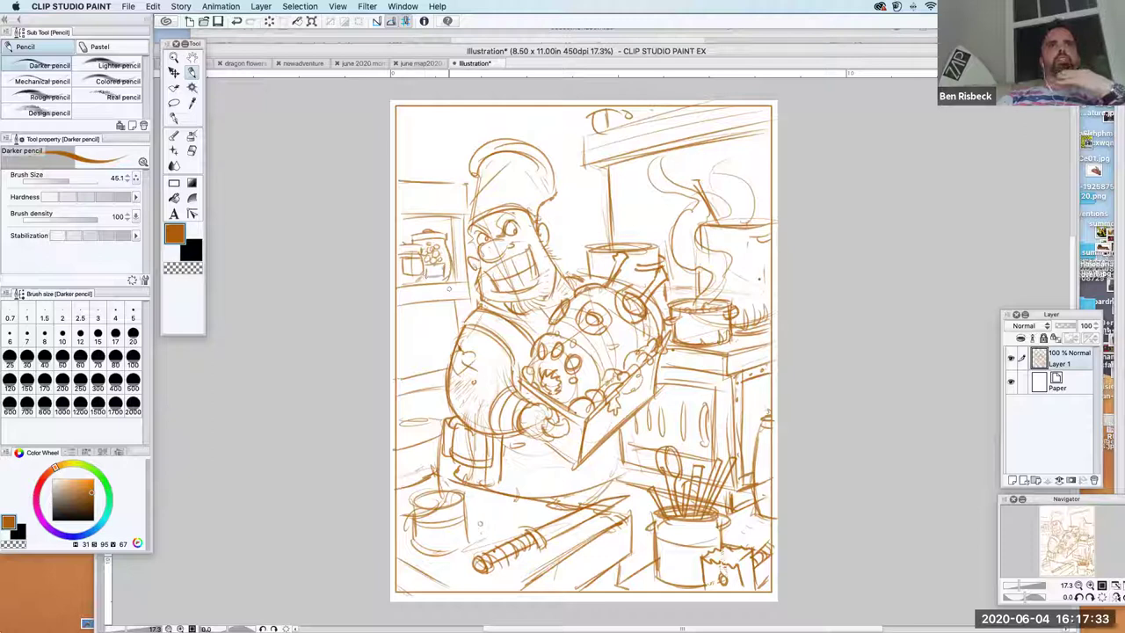
Draw a small chest of drawers with knobs under the wall cupboard, topped by flat items
drag(403, 370, 441, 367)
drag(417, 322, 417, 365)
drag(419, 346, 418, 373)
mouse_move(417, 322)
mouse_down()
mouse_move(462, 318)
mouse_move(437, 369)
mouse_move(433, 348)
mouse_move(455, 341)
mouse_move(433, 336)
mouse_move(434, 358)
mouse_up()
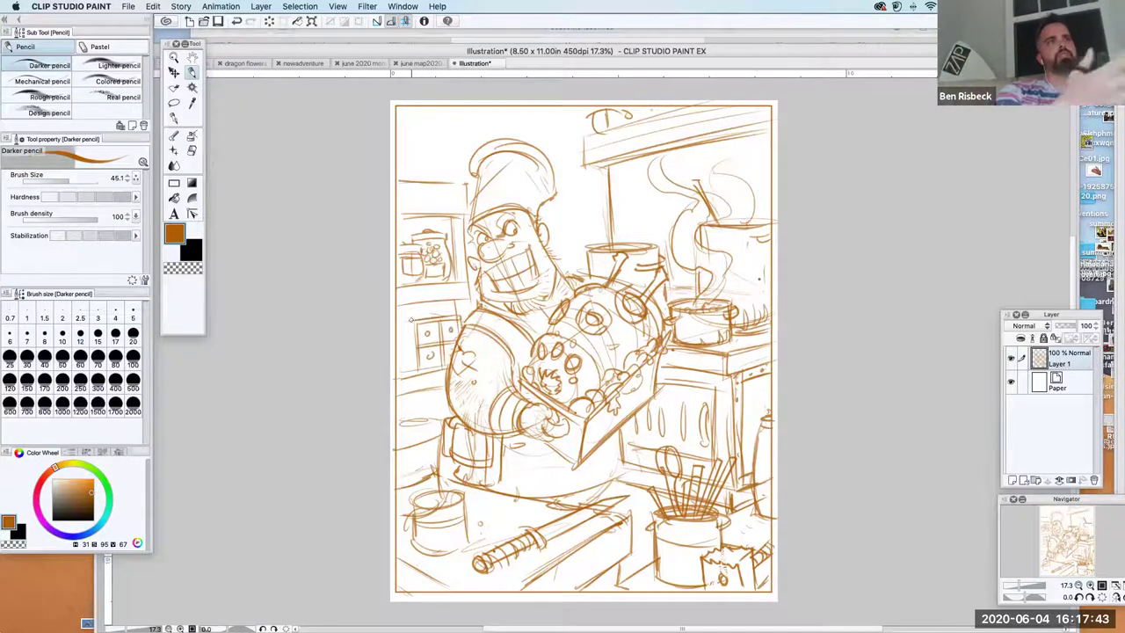
mouse_move(410, 318)
mouse_down()
mouse_move(463, 304)
mouse_move(409, 320)
mouse_move(413, 371)
mouse_up()
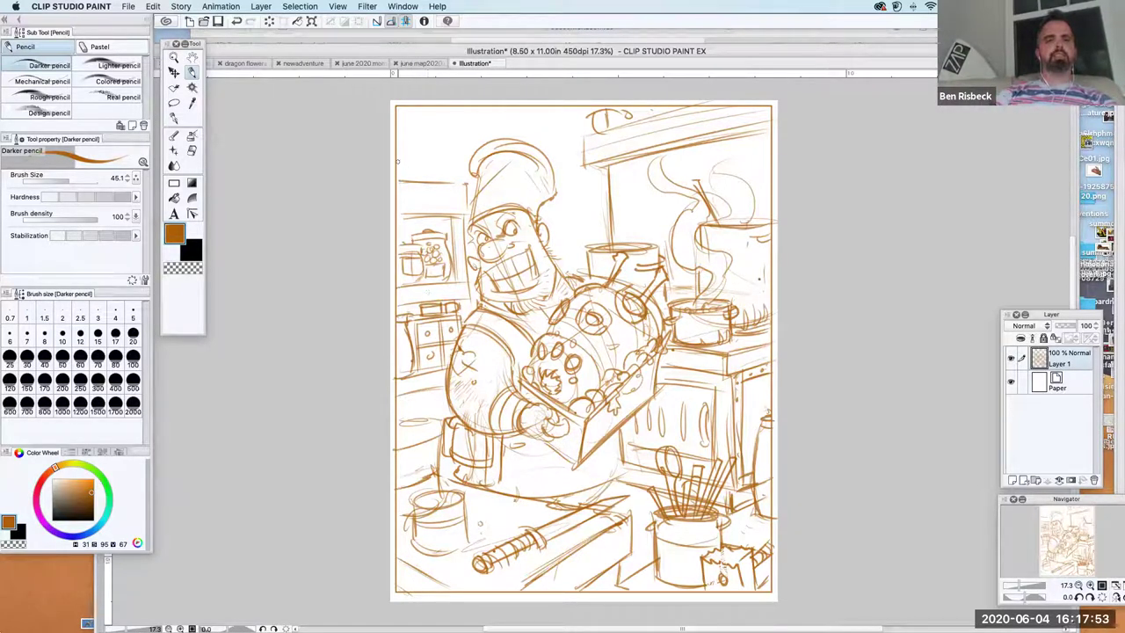
Draw large jars and a small figure on the top shelf, and decorate the shelf front with a zigzag pattern
mouse_move(402, 153)
mouse_down()
mouse_move(401, 128)
mouse_move(434, 122)
mouse_move(436, 182)
mouse_move(439, 160)
mouse_move(458, 181)
mouse_move(459, 145)
mouse_move(446, 144)
mouse_move(464, 149)
mouse_move(455, 176)
mouse_move(444, 141)
mouse_move(457, 143)
mouse_up()
mouse_move(452, 182)
mouse_down()
mouse_move(406, 190)
mouse_move(404, 203)
mouse_move(399, 186)
mouse_move(473, 187)
mouse_move(398, 200)
mouse_move(414, 187)
mouse_move(456, 193)
mouse_up()
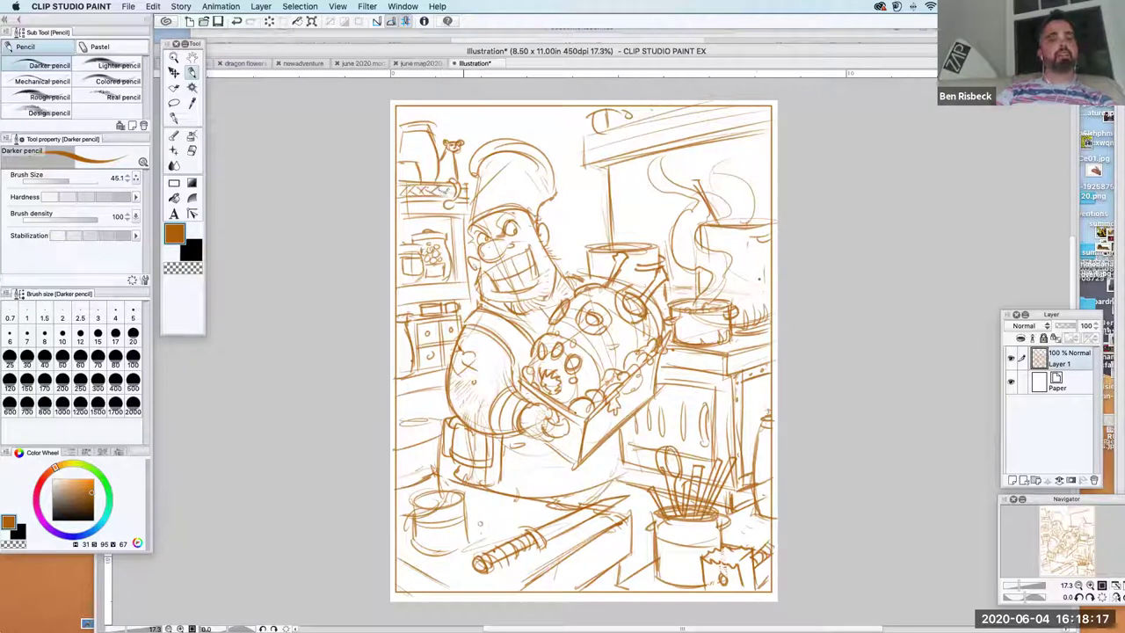
Darken the counter line below the drawers, and sketch a box on the surface beside the chef's waist
mouse_move(401, 383)
mouse_down()
mouse_move(442, 373)
mouse_move(441, 388)
mouse_up()
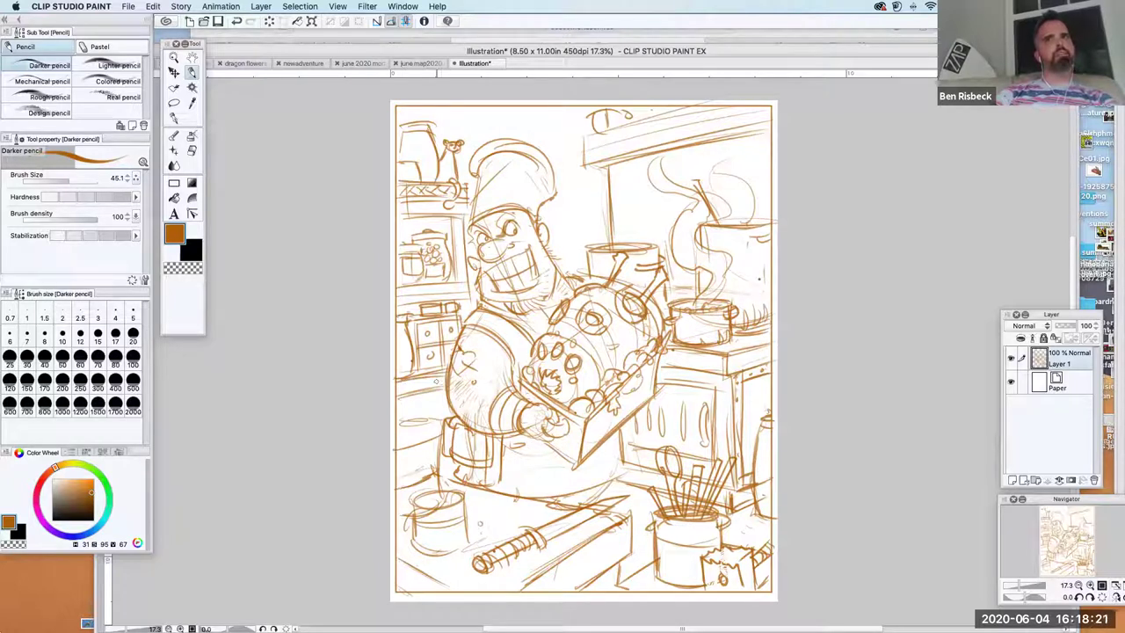
mouse_move(398, 426)
mouse_down()
mouse_move(442, 434)
mouse_move(429, 429)
mouse_move(436, 479)
mouse_up()
drag(395, 522, 410, 516)
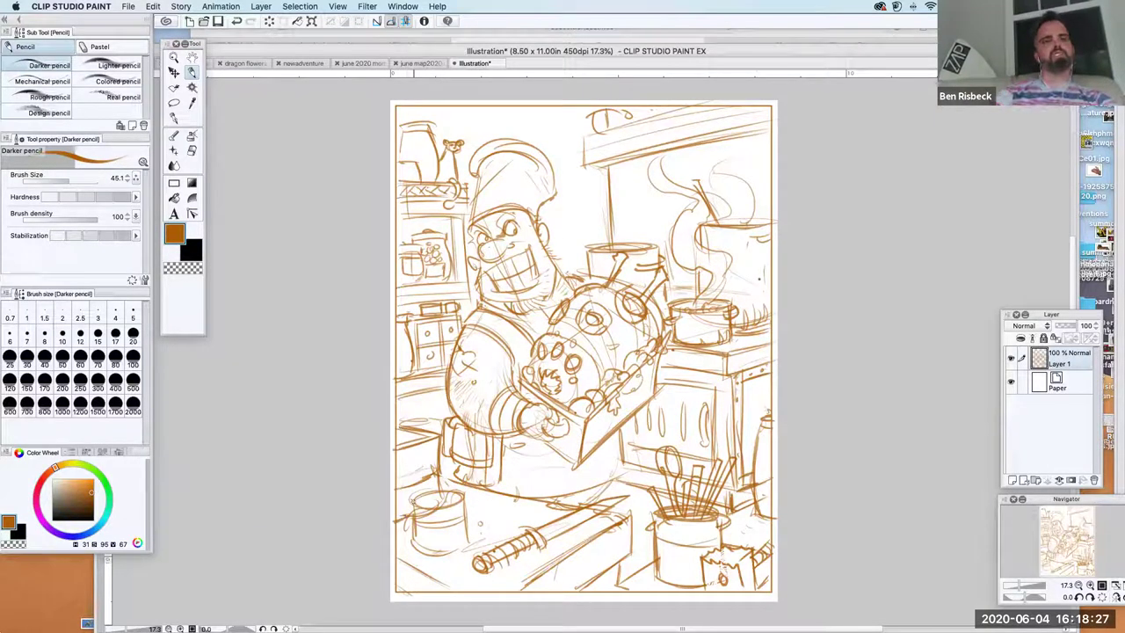
Draw a halved vegetable with chopped pieces and slices beside the tin on the worktable, erasing overlapping lines
mouse_move(498, 502)
mouse_down()
mouse_move(519, 518)
mouse_move(491, 504)
mouse_move(505, 529)
mouse_move(520, 519)
mouse_move(488, 506)
mouse_move(516, 515)
mouse_move(489, 527)
mouse_up()
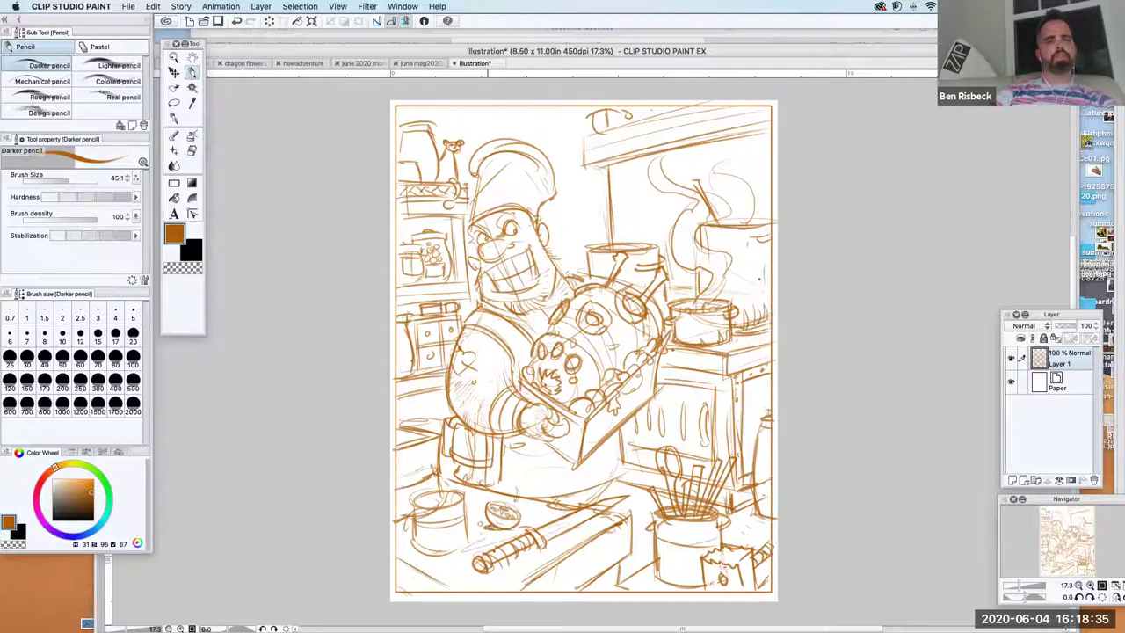
mouse_move(471, 487)
mouse_down()
mouse_move(472, 515)
mouse_move(498, 494)
mouse_move(503, 501)
mouse_move(481, 493)
mouse_move(501, 494)
mouse_move(473, 504)
mouse_move(504, 497)
mouse_move(470, 511)
mouse_move(471, 495)
mouse_move(471, 513)
mouse_up()
click(191, 151)
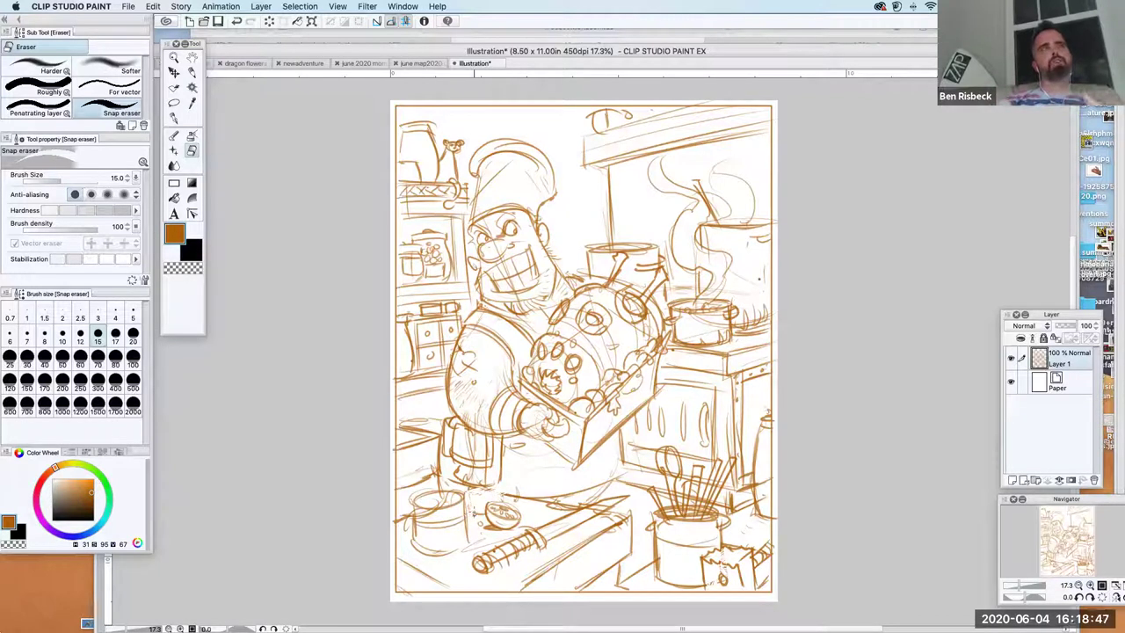
click(193, 74)
click(195, 76)
mouse_move(482, 502)
mouse_down()
mouse_move(470, 513)
mouse_move(489, 502)
mouse_up()
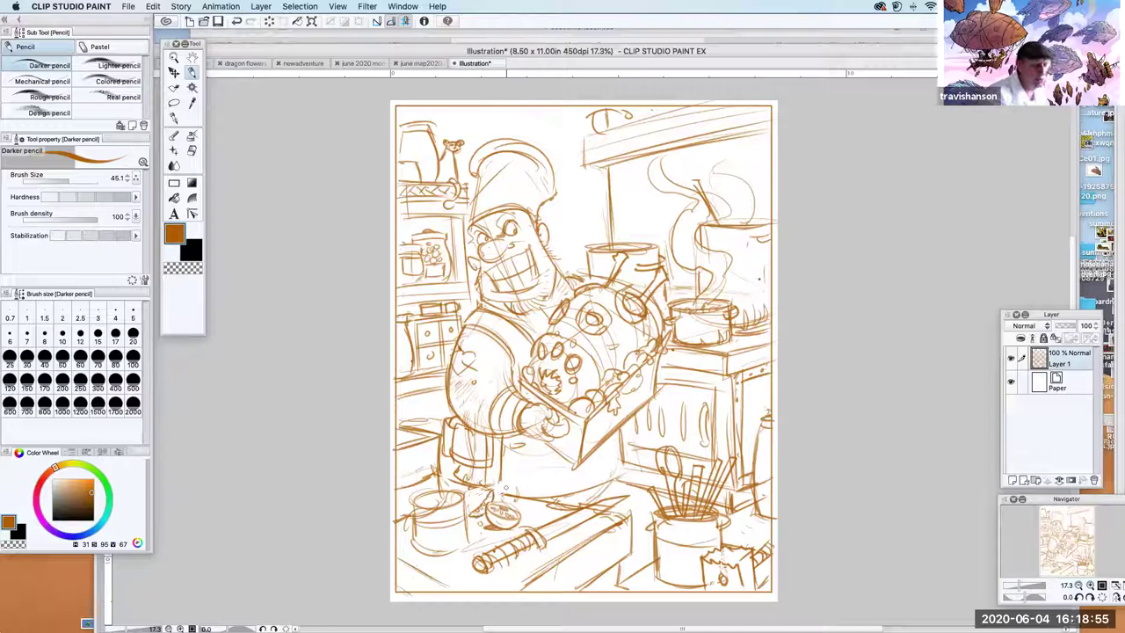
drag(466, 505, 479, 499)
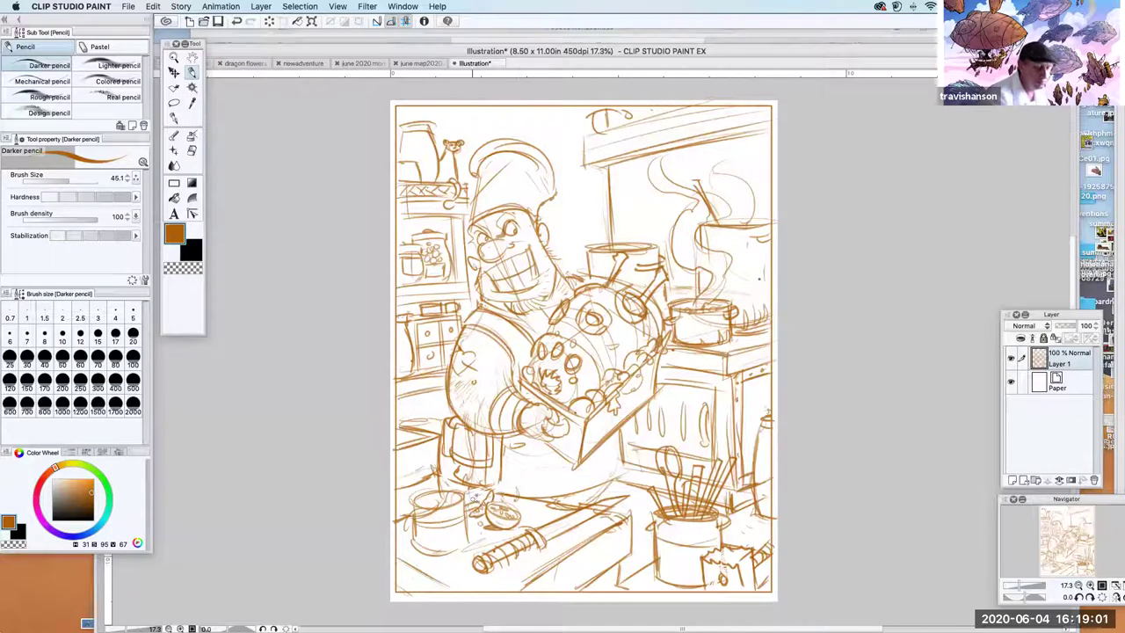
mouse_move(524, 510)
mouse_down()
mouse_move(538, 508)
mouse_move(529, 515)
mouse_up()
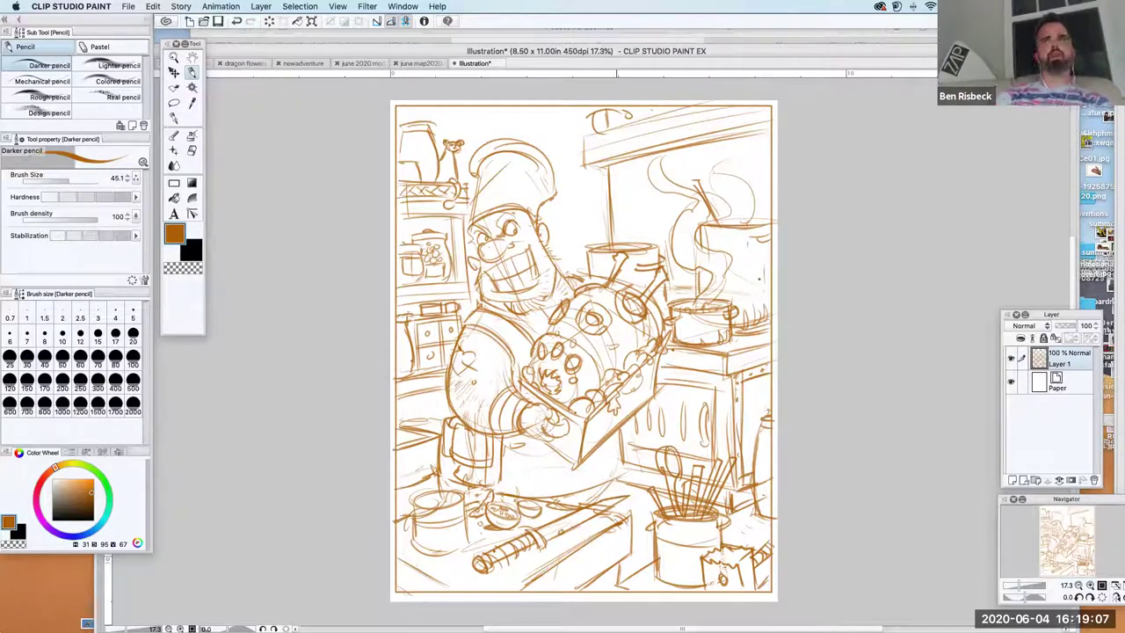
Darken the worktable's edges and leg, and reinforce the range hood's edges and the upright below it
mouse_move(508, 488)
mouse_down()
mouse_move(628, 513)
mouse_move(628, 557)
mouse_up()
mouse_move(629, 516)
mouse_down()
mouse_move(628, 555)
mouse_move(577, 589)
mouse_up()
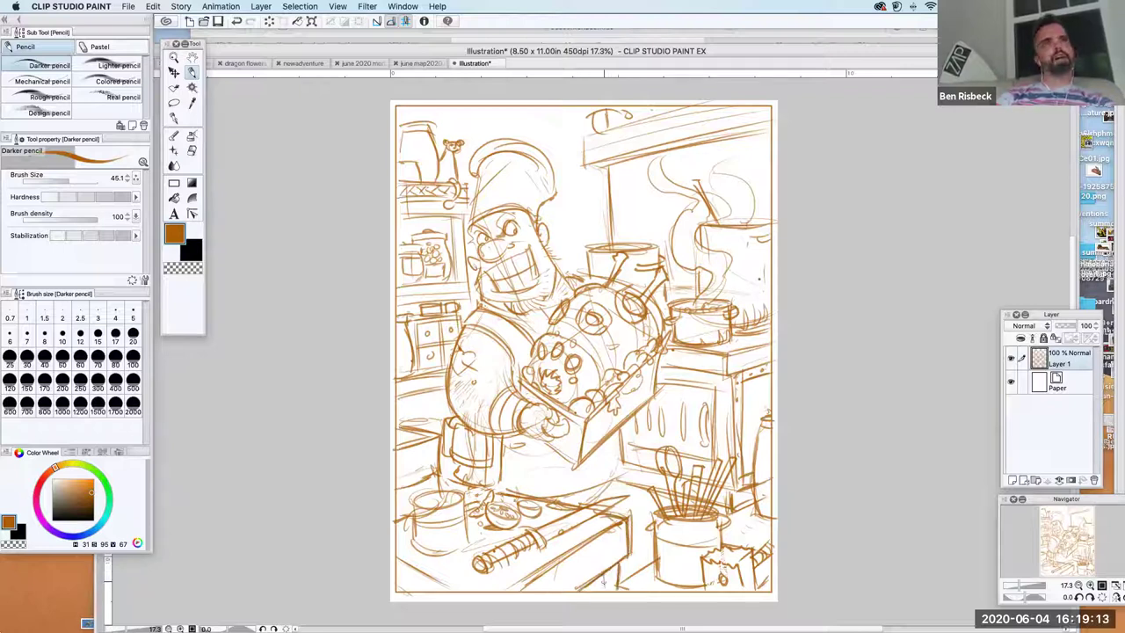
drag(586, 166, 701, 137)
mouse_move(636, 105)
mouse_down()
mouse_move(604, 113)
mouse_move(709, 107)
mouse_move(628, 113)
mouse_move(586, 141)
mouse_move(673, 123)
mouse_up()
drag(613, 167, 619, 218)
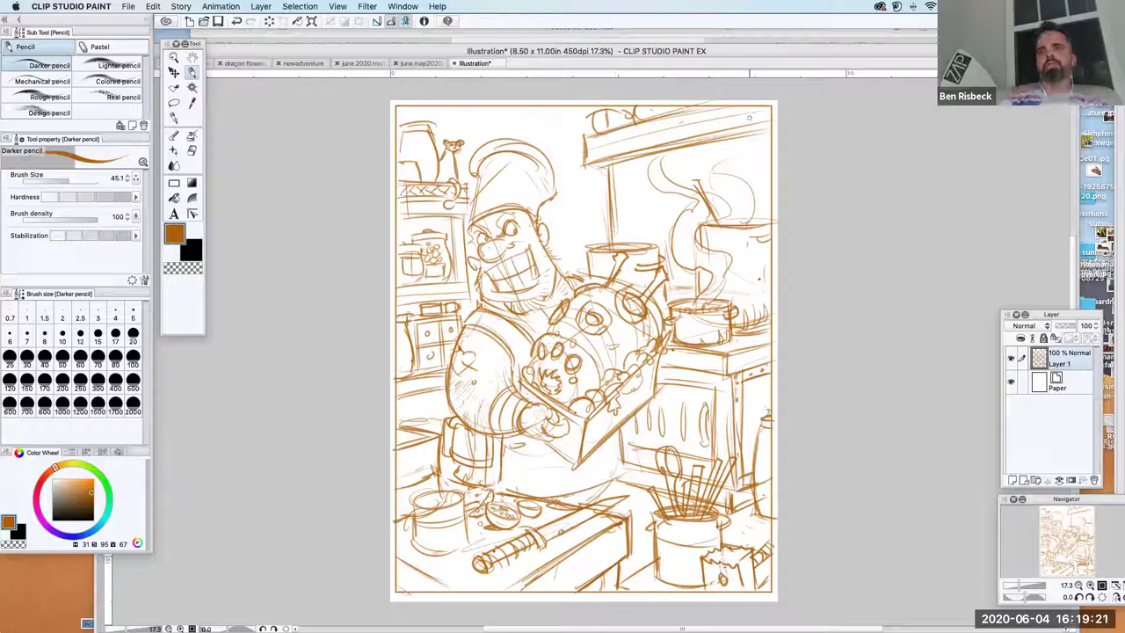
Turn the pot behind the roast into a bubbling pot with bubbles, drips, darker sides and rising steam
drag(624, 237, 629, 253)
mouse_move(629, 211)
mouse_down()
mouse_move(596, 208)
mouse_move(579, 106)
mouse_move(585, 153)
mouse_move(645, 234)
mouse_move(625, 186)
mouse_move(599, 244)
mouse_move(624, 242)
mouse_move(628, 216)
mouse_move(596, 220)
mouse_up()
mouse_move(591, 233)
mouse_down()
mouse_move(590, 249)
mouse_move(647, 241)
mouse_move(654, 227)
mouse_up()
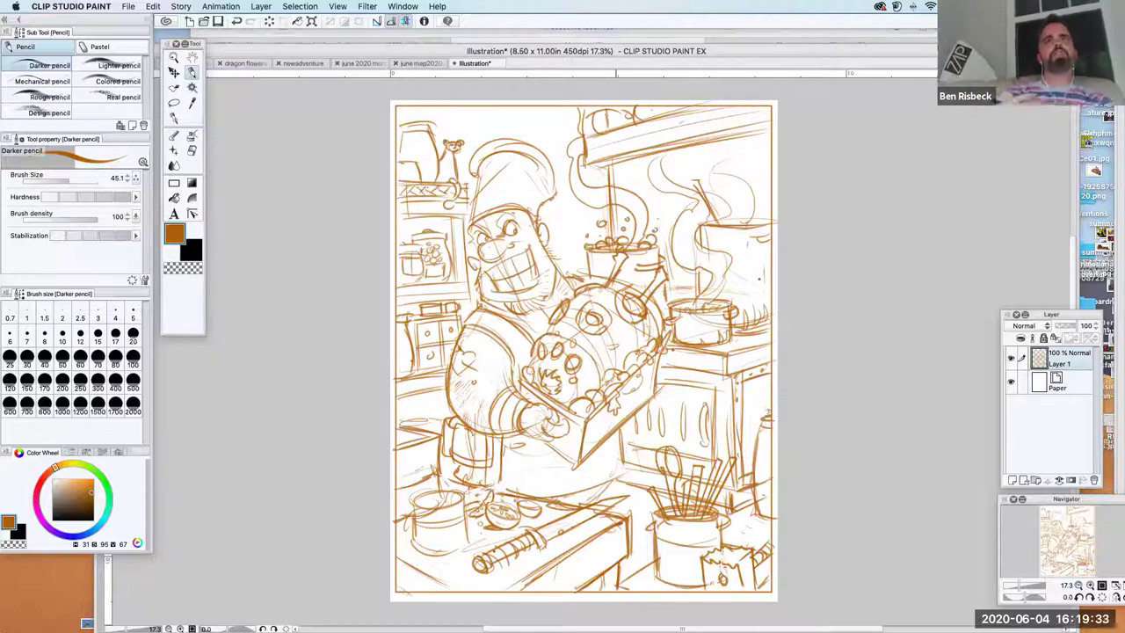
mouse_move(592, 255)
mouse_down()
mouse_move(617, 250)
mouse_move(600, 259)
mouse_move(605, 269)
mouse_up()
mouse_move(594, 256)
mouse_down()
mouse_move(649, 265)
mouse_move(659, 244)
mouse_move(638, 271)
mouse_move(669, 269)
mouse_move(668, 305)
mouse_up()
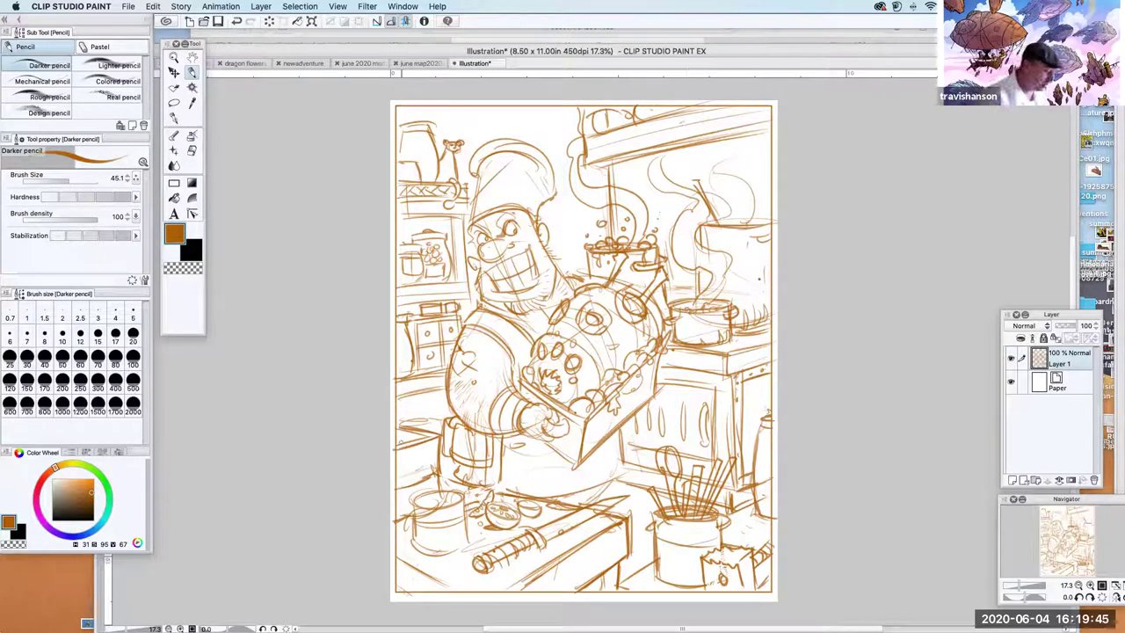
Add lines to the counter front below the drawers, and darken the wall cupboard's side edge
drag(395, 413, 442, 406)
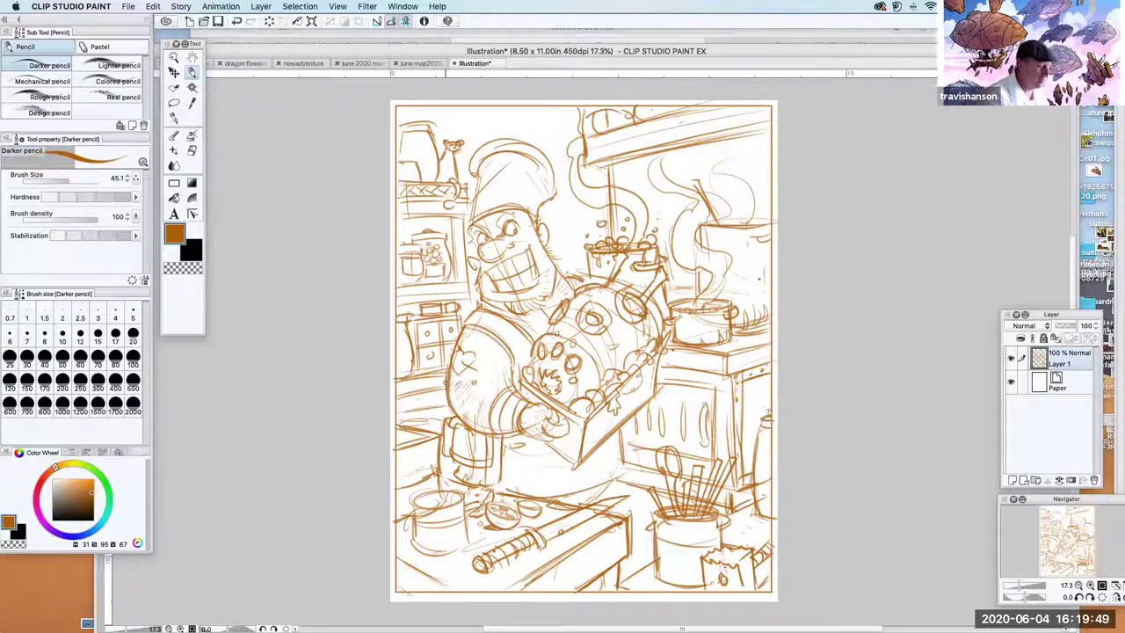
mouse_move(450, 216)
mouse_down()
mouse_move(446, 259)
mouse_move(468, 314)
mouse_up()
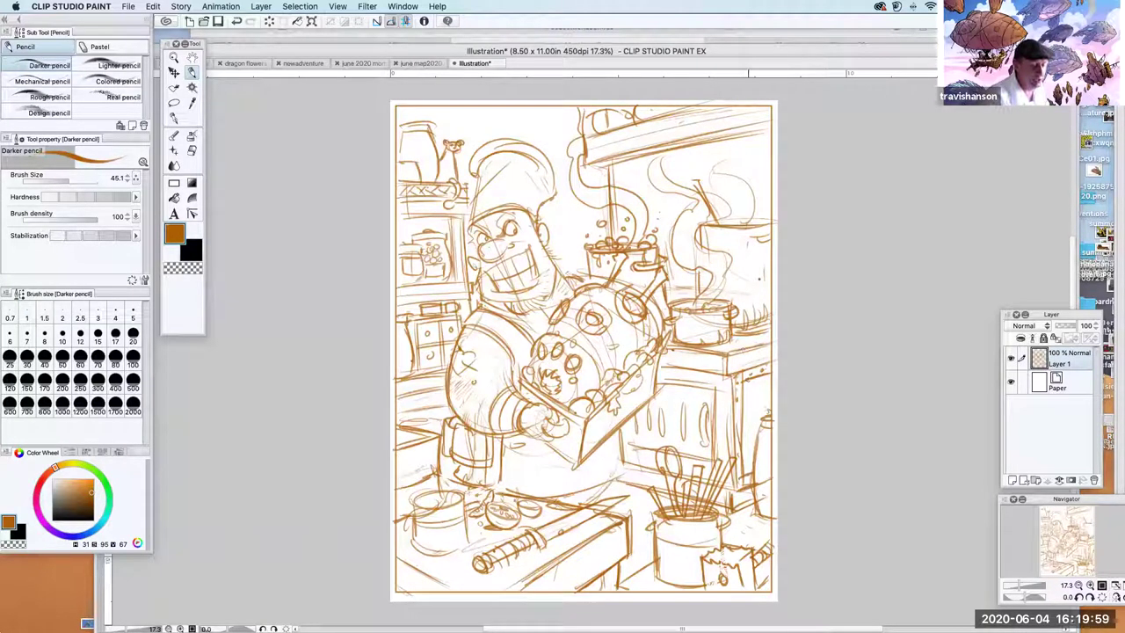
Close the outline around the bottle beside the stove, and fill the dark area behind it with the brown pencil colour
drag(771, 410, 749, 477)
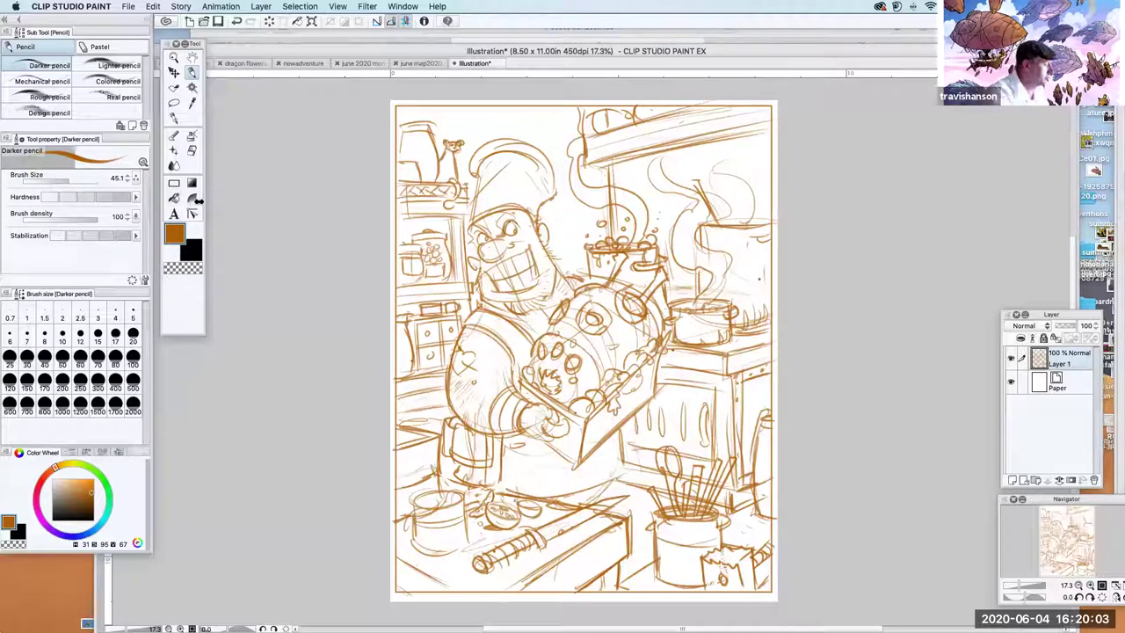
click(175, 198)
click(768, 374)
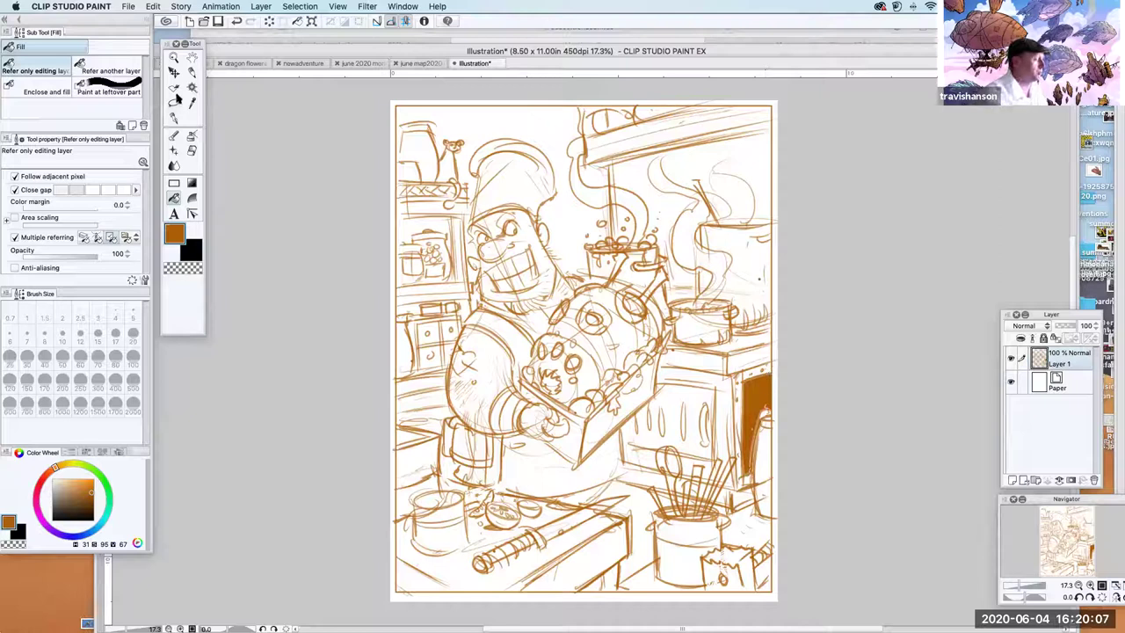
Reinforce the jar on the upper shelf in pencil, and extend the stove pot's steam upward across the range hood
click(192, 74)
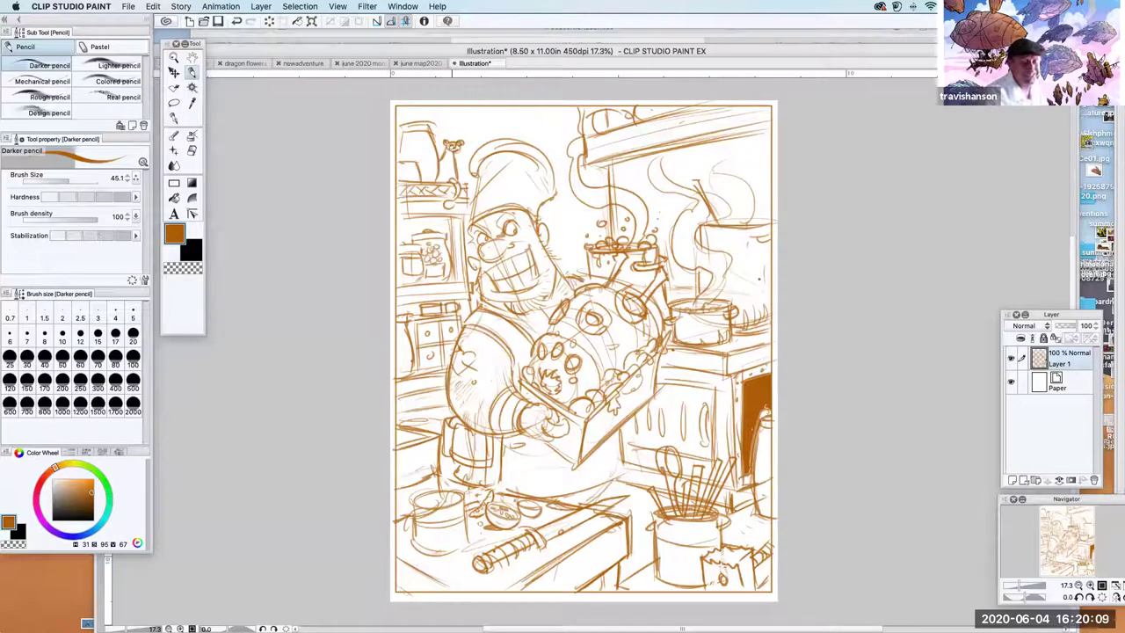
mouse_move(402, 125)
mouse_down()
mouse_move(400, 153)
mouse_move(418, 167)
mouse_up()
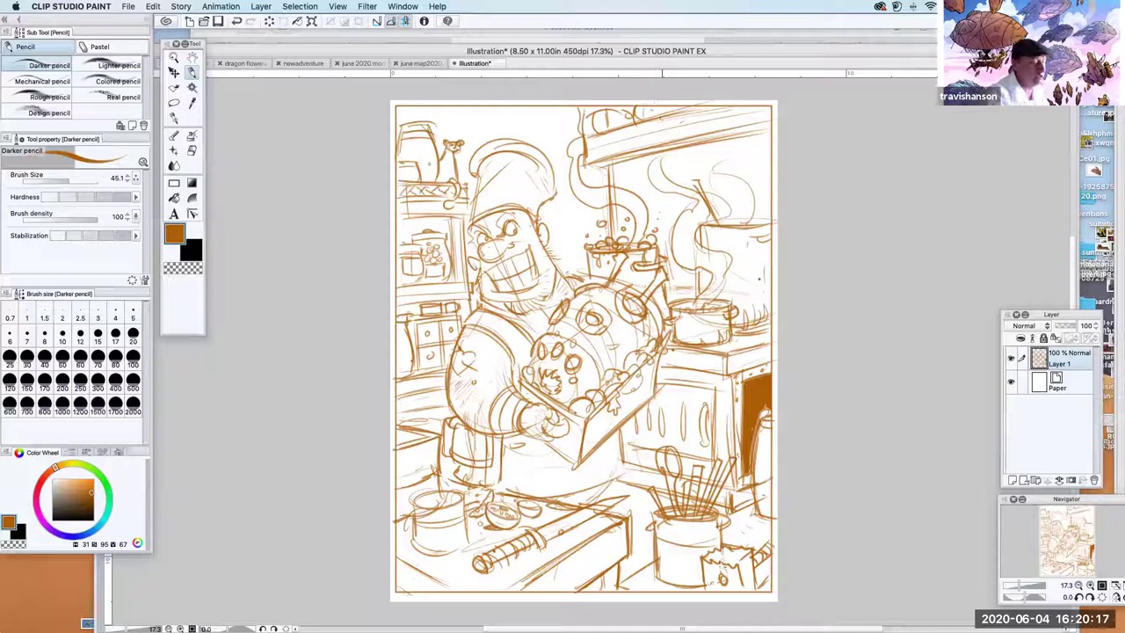
drag(659, 155, 666, 109)
drag(659, 172, 694, 120)
Erase the hood and upright lines that cross the steam ribbons, using the snap eraser at size 33.1
key(e)
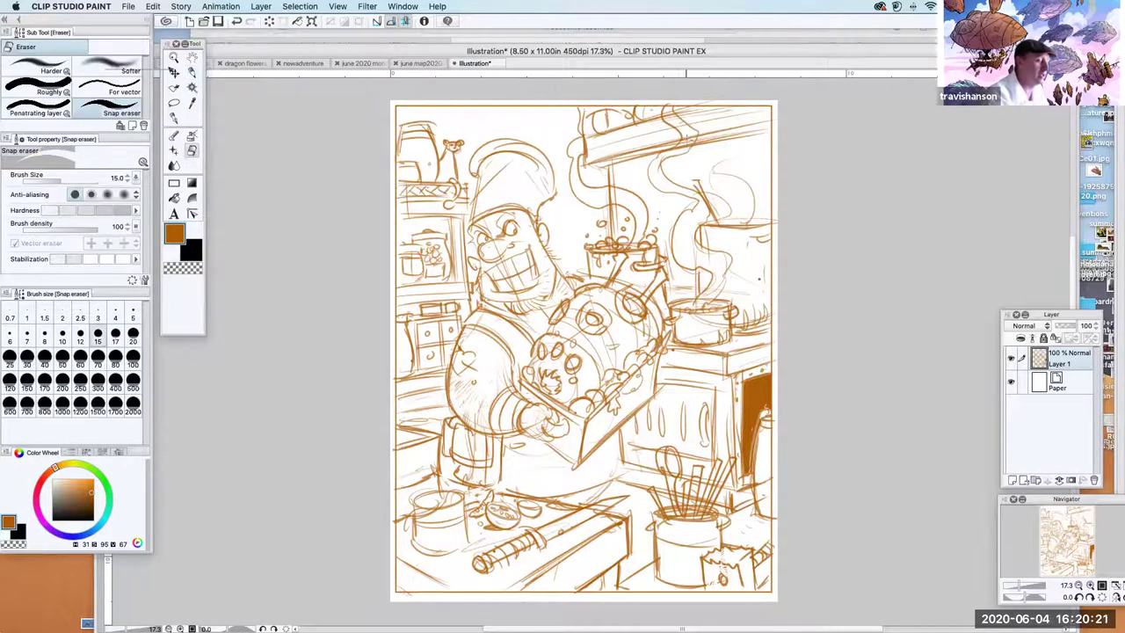
mouse_move(681, 147)
mouse_down()
mouse_move(691, 138)
mouse_move(665, 114)
mouse_move(677, 123)
mouse_up()
drag(607, 192, 611, 196)
drag(64, 181, 68, 181)
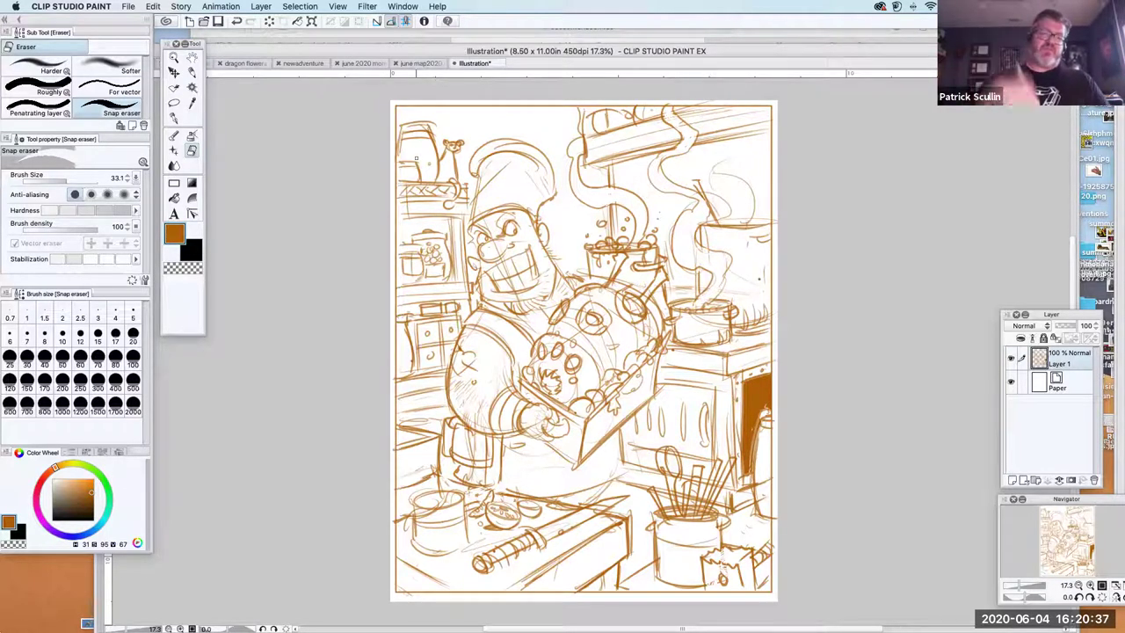
Fill the small box's shadowed side and the dark corner below the worktable's near edge with brown
click(191, 74)
click(193, 76)
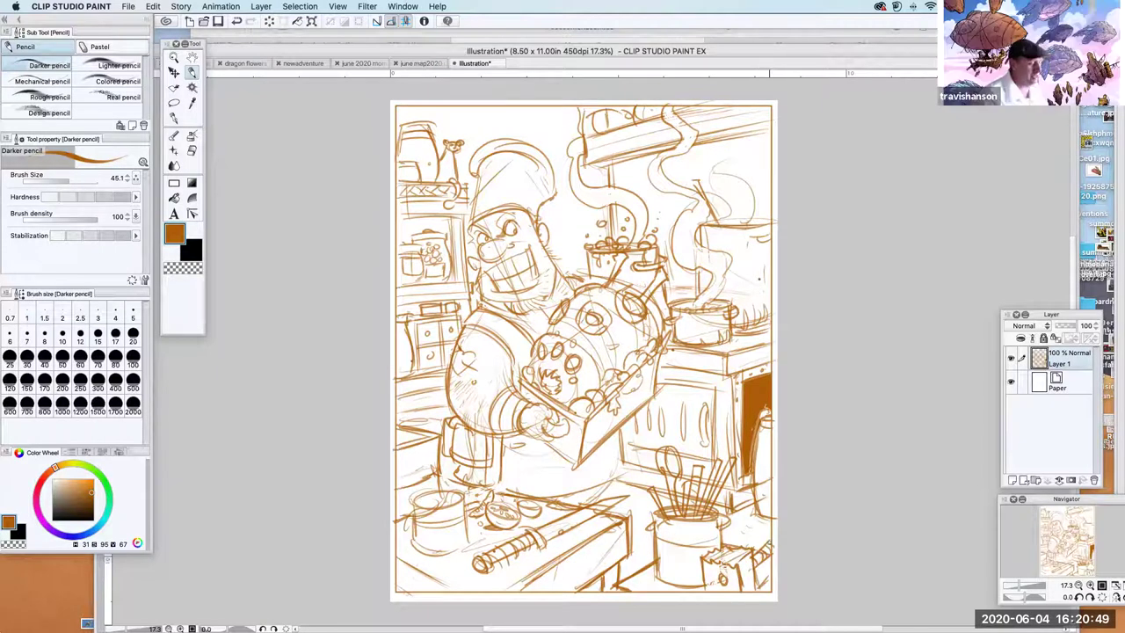
key(g)
click(749, 559)
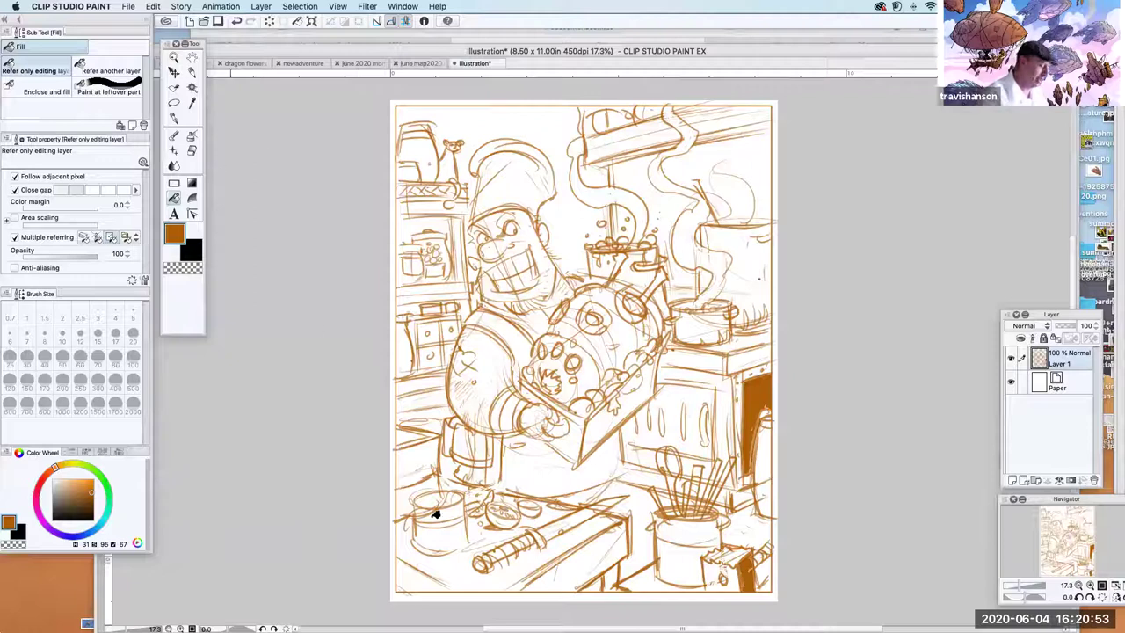
key(p)
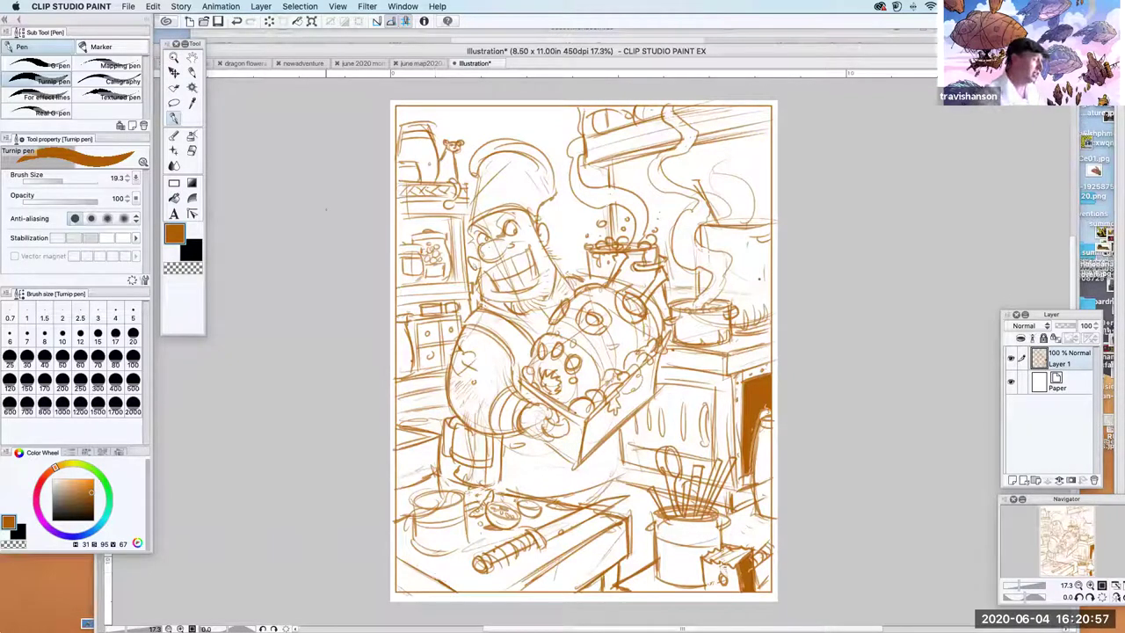
click(174, 199)
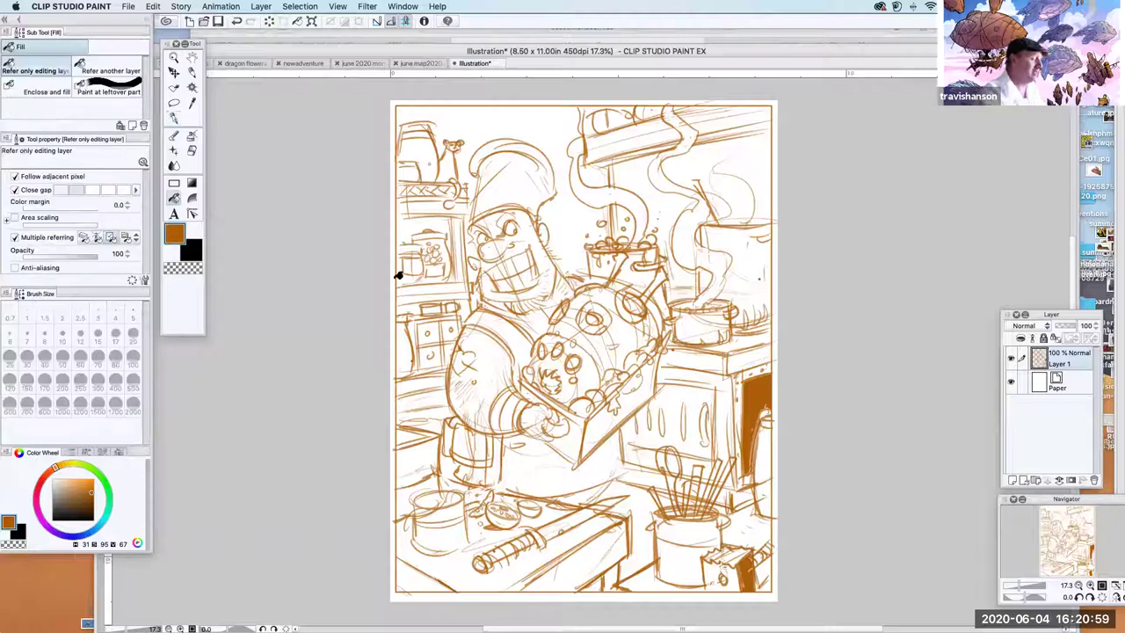
click(416, 577)
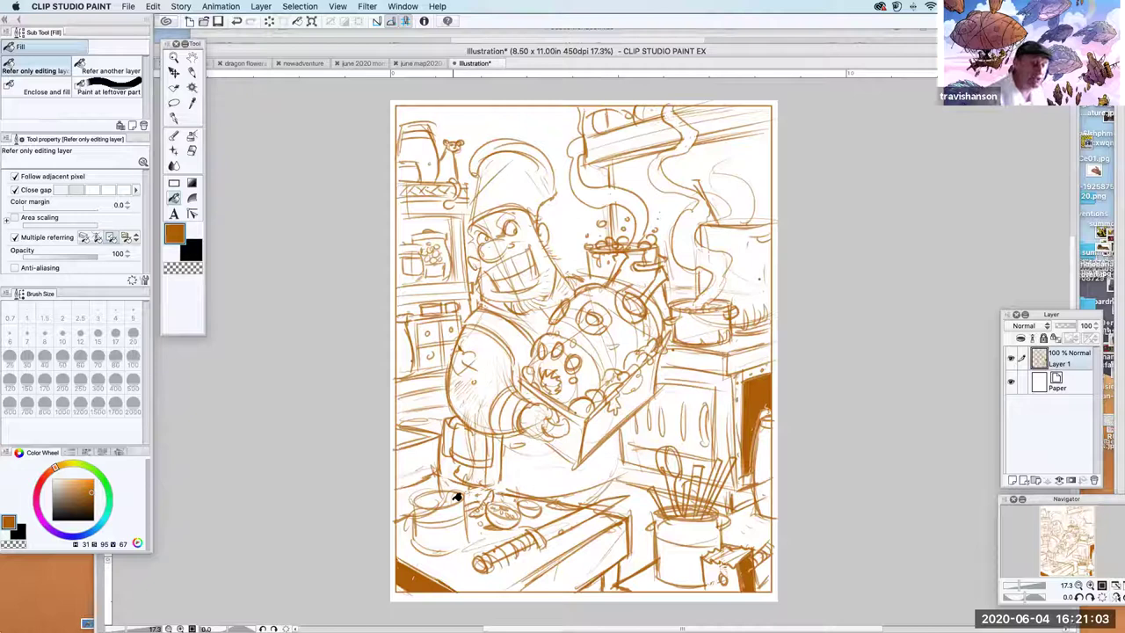
Reinforce the large pot's rim and the range hood's edges in pencil, and darken the burner flames beneath the pot
click(191, 74)
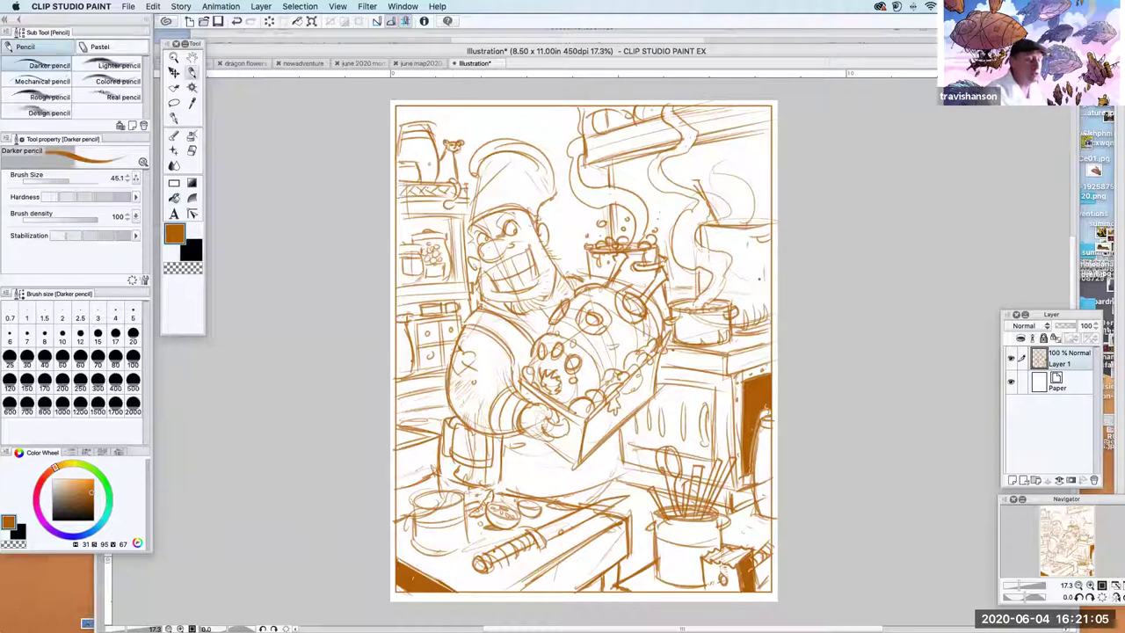
mouse_move(751, 221)
mouse_down()
mouse_move(769, 219)
mouse_move(753, 220)
mouse_up()
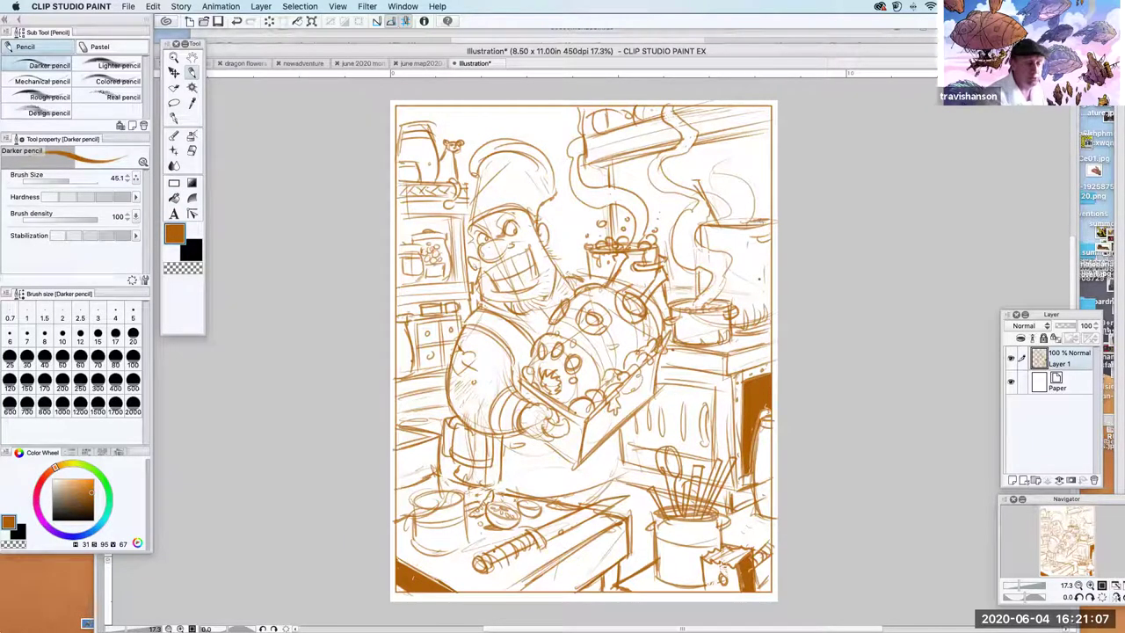
mouse_move(715, 131)
mouse_down()
mouse_move(768, 120)
mouse_move(768, 129)
mouse_up()
drag(587, 167, 643, 155)
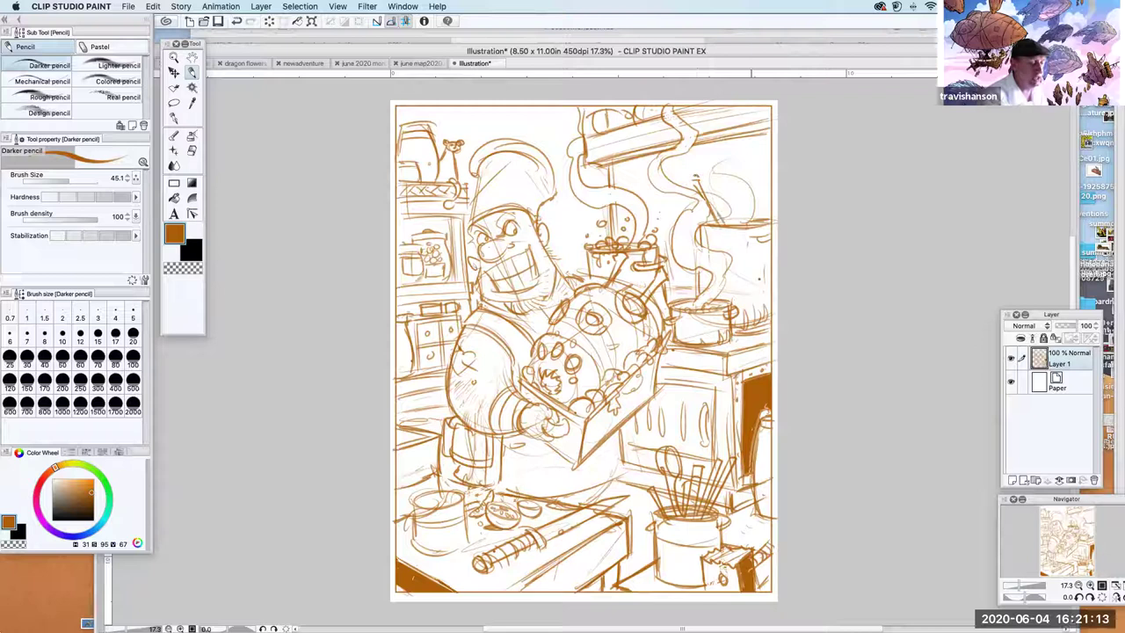
mouse_move(751, 315)
mouse_down()
mouse_move(749, 332)
mouse_move(763, 333)
mouse_move(703, 349)
mouse_move(717, 350)
mouse_up()
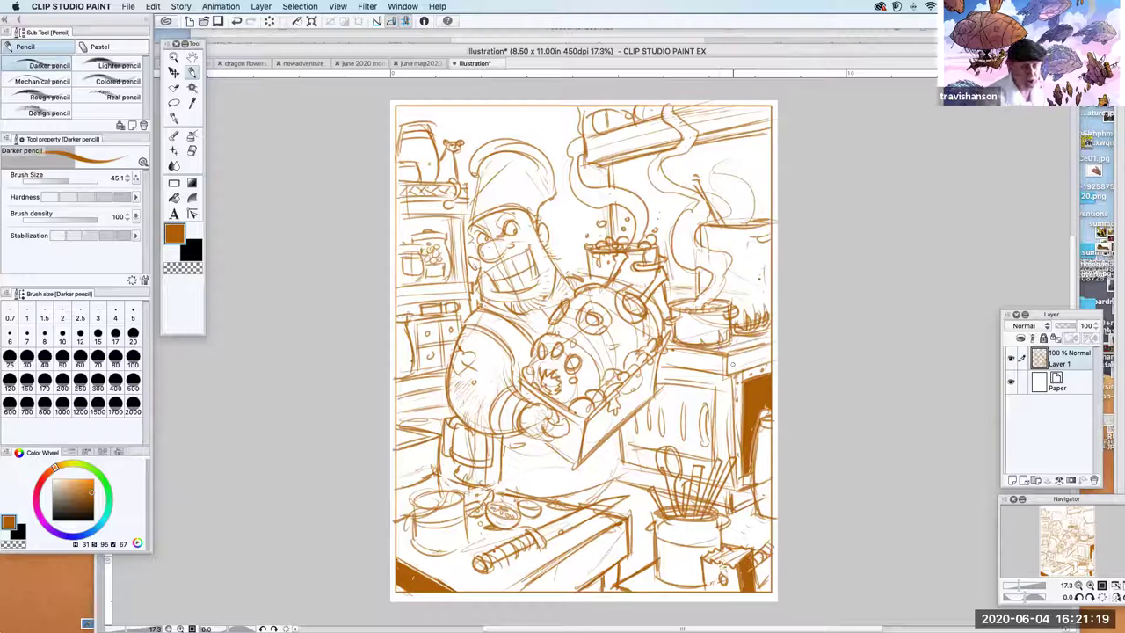
Darken the roast tray's edge and shade the monster roast's eyes and the ring on its top
mouse_move(660, 353)
mouse_down()
mouse_move(655, 391)
mouse_move(593, 442)
mouse_up()
drag(568, 361, 578, 360)
drag(556, 347, 546, 344)
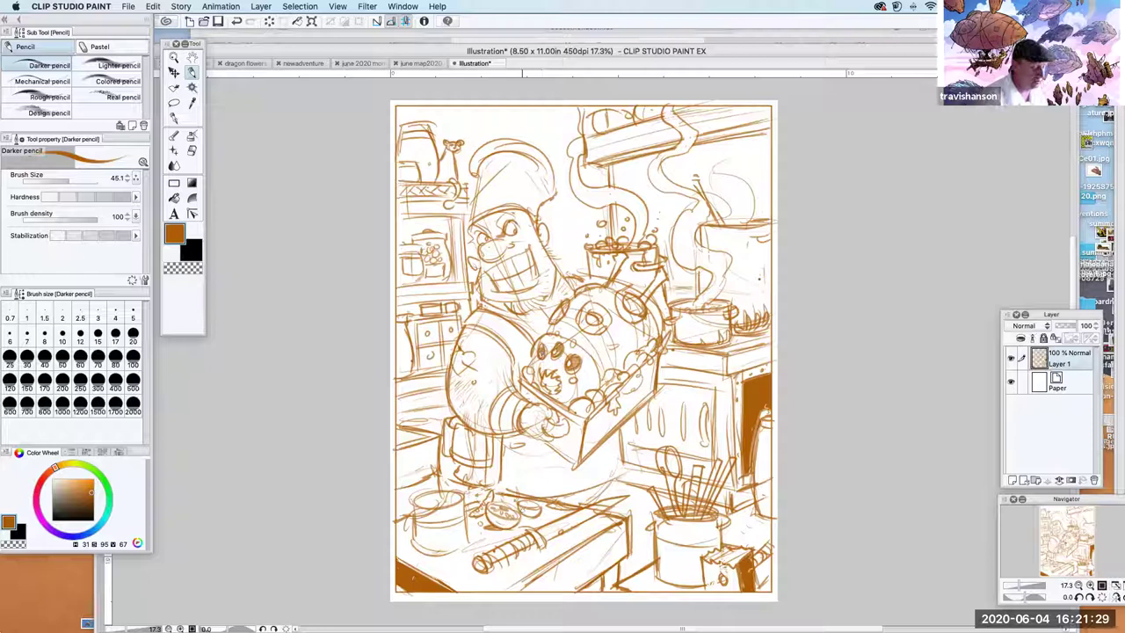
drag(529, 505, 535, 508)
mouse_move(581, 320)
mouse_down()
mouse_move(597, 333)
mouse_move(602, 322)
mouse_up()
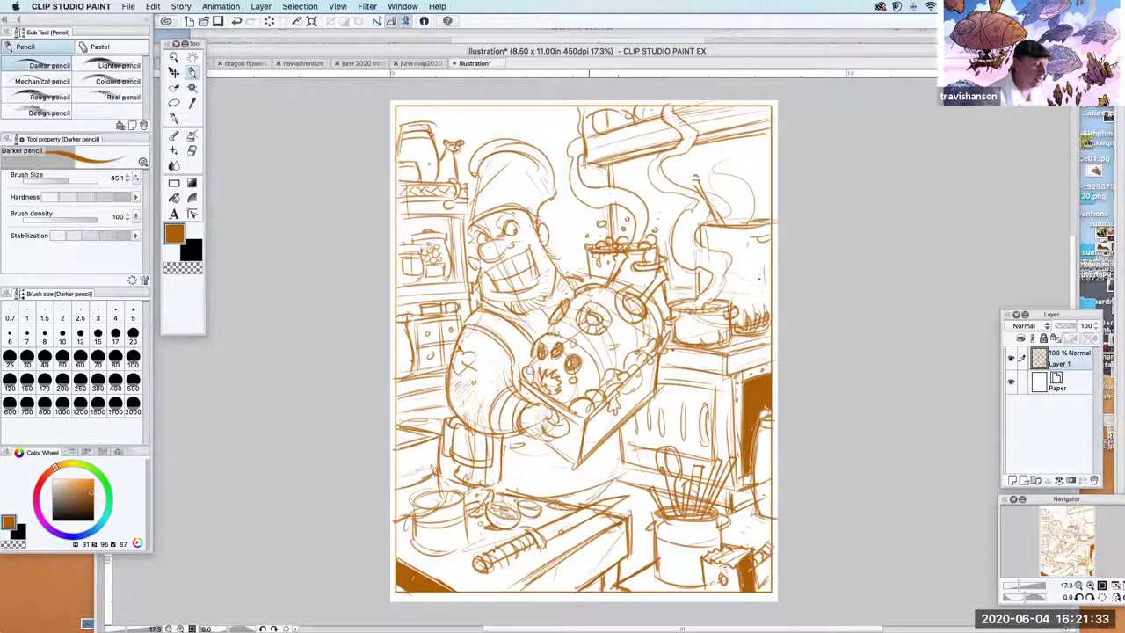
Add garnish details between the roast and the tray's edge, and shade the roast's open mouth
mouse_move(587, 390)
mouse_down()
mouse_move(594, 380)
mouse_move(607, 387)
mouse_move(624, 341)
mouse_move(615, 370)
mouse_move(627, 345)
mouse_move(630, 375)
mouse_move(638, 351)
mouse_up()
drag(659, 325, 650, 332)
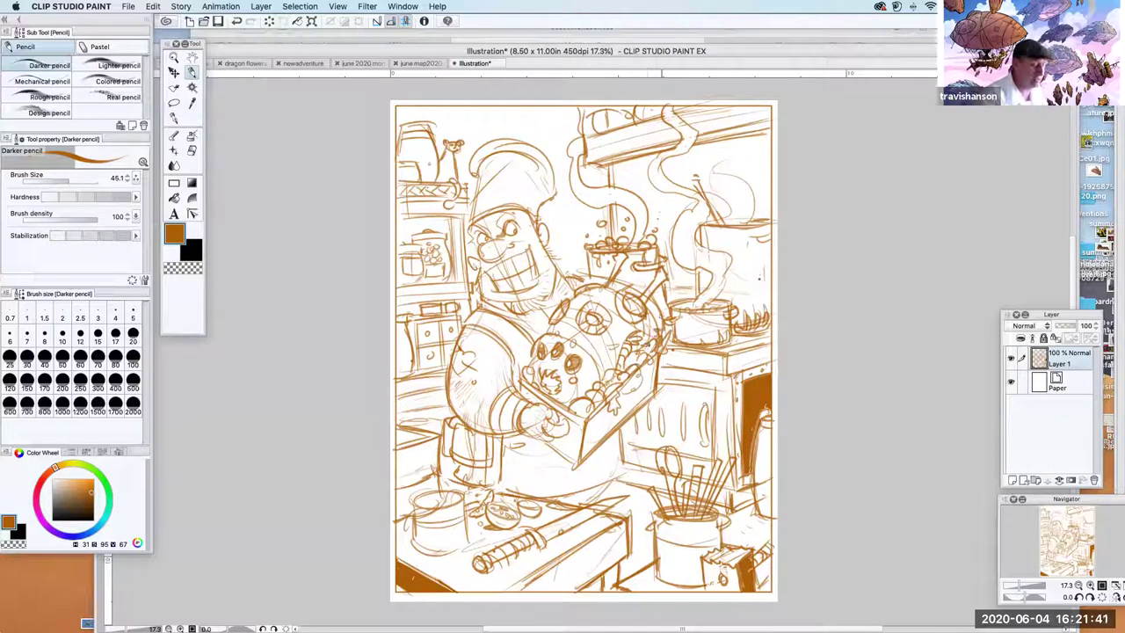
mouse_move(582, 396)
mouse_down()
mouse_move(566, 406)
mouse_move(551, 392)
mouse_up()
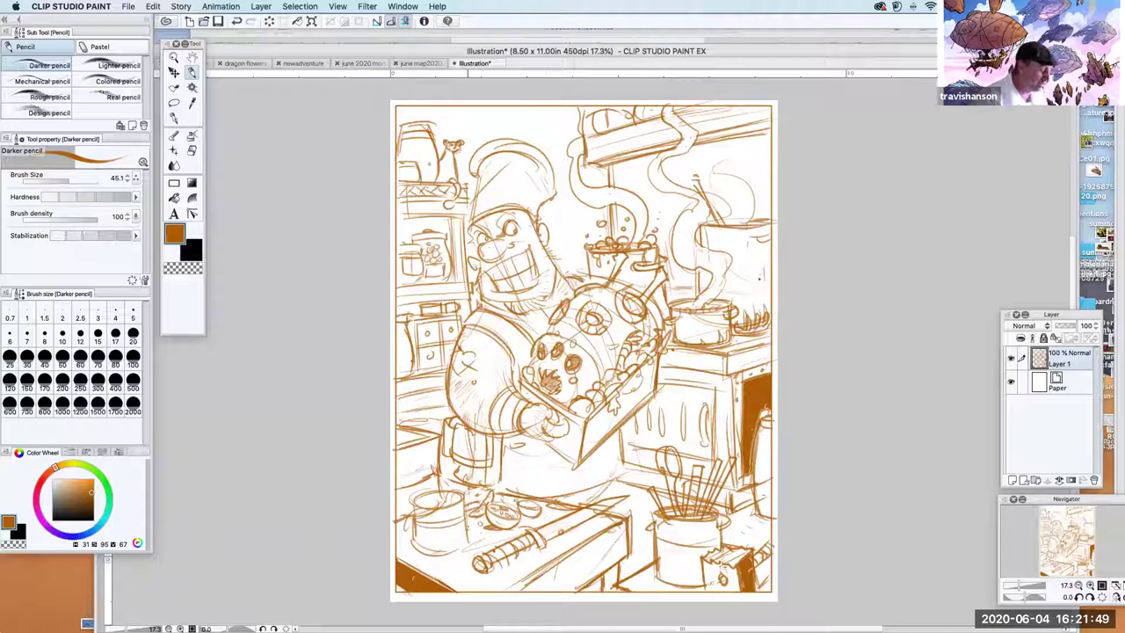
Draw a small bowl on the worktable, darken the pot's opening, and add grain lines to the table's front
mouse_move(453, 550)
mouse_down()
mouse_move(461, 529)
mouse_move(486, 525)
mouse_move(466, 530)
mouse_move(488, 537)
mouse_move(453, 554)
mouse_move(482, 533)
mouse_up()
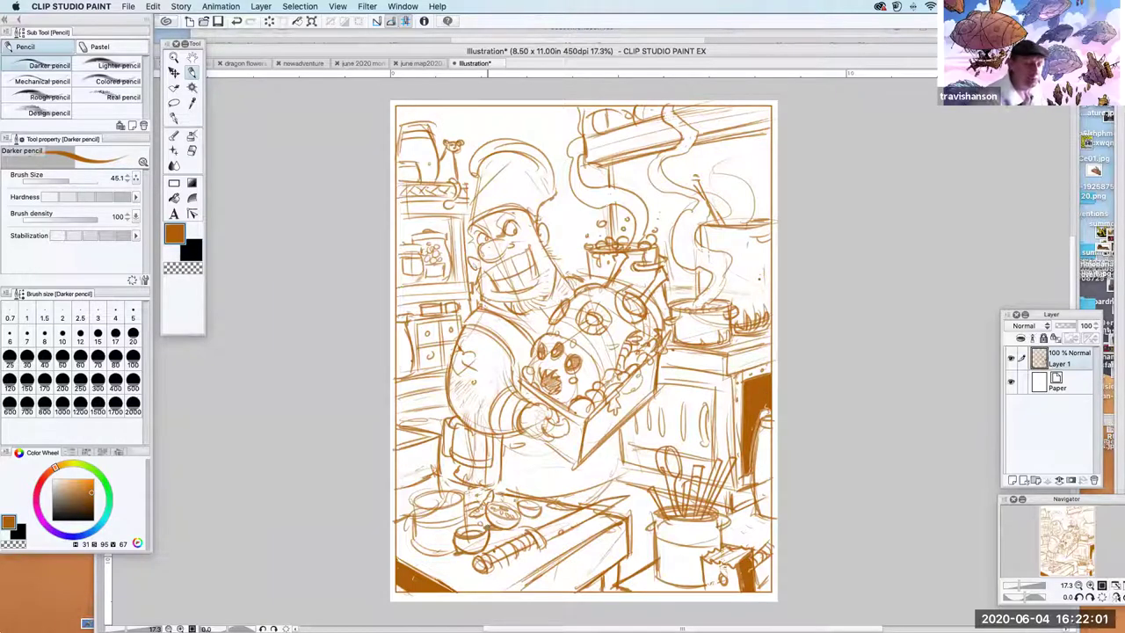
drag(414, 504, 459, 501)
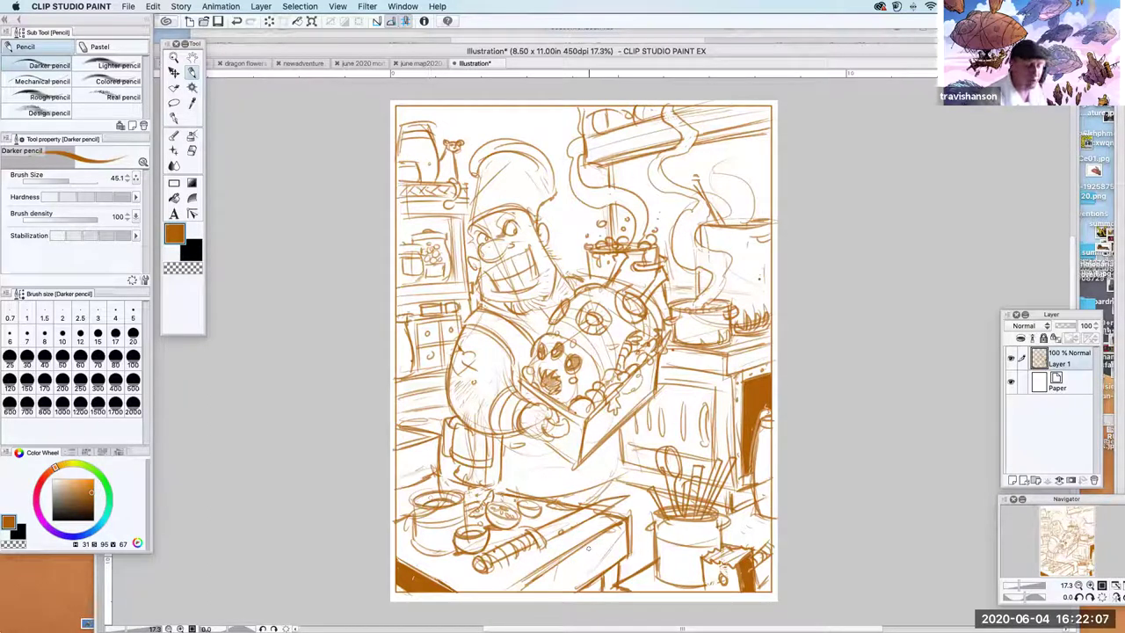
drag(593, 546, 599, 575)
mouse_move(605, 531)
mouse_down()
mouse_move(605, 574)
mouse_move(613, 565)
mouse_up()
Darken the counter lines behind the worktable, close the gap beside the pot, and fill it with brown
mouse_move(398, 399)
mouse_down()
mouse_move(446, 387)
mouse_move(448, 405)
mouse_move(433, 432)
mouse_move(405, 433)
mouse_move(414, 429)
mouse_move(420, 475)
mouse_move(402, 487)
mouse_up()
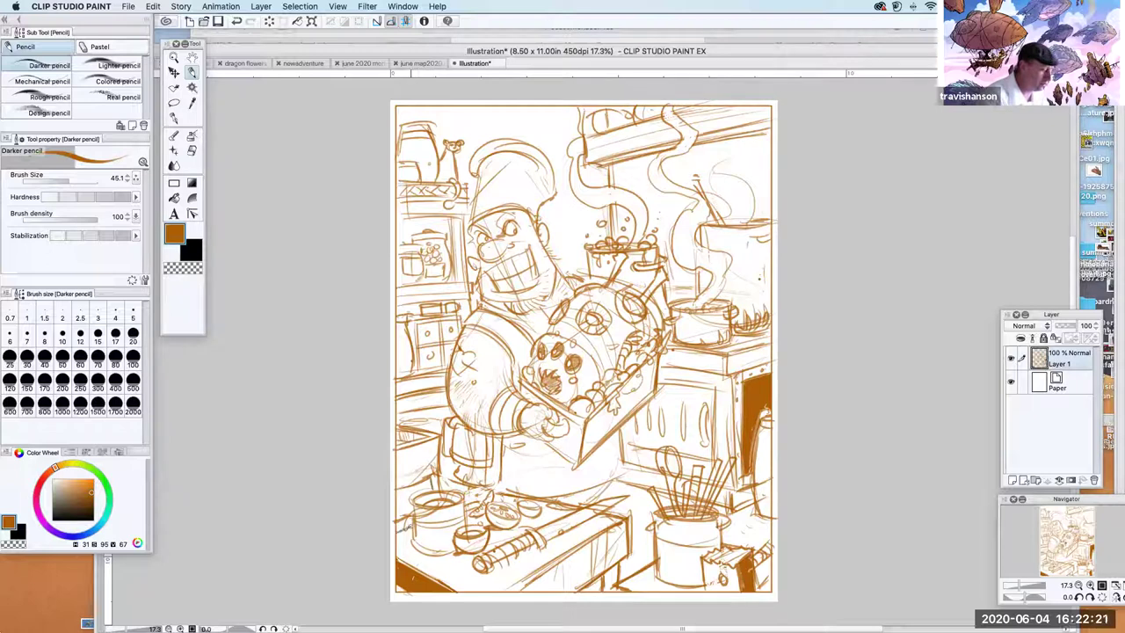
drag(434, 474, 396, 488)
click(175, 201)
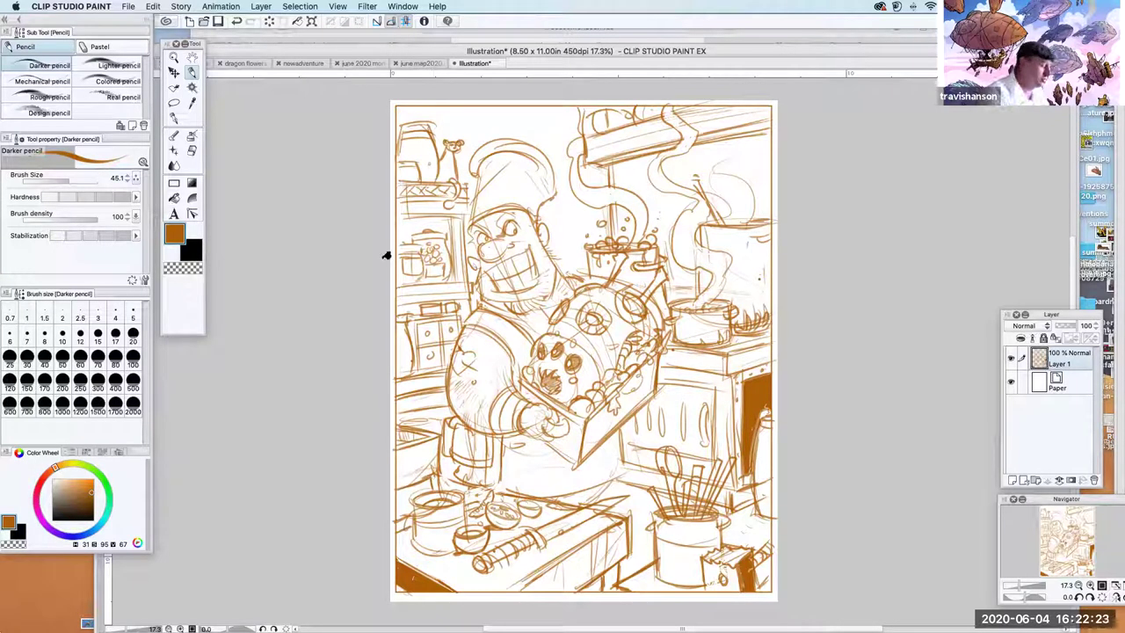
click(413, 494)
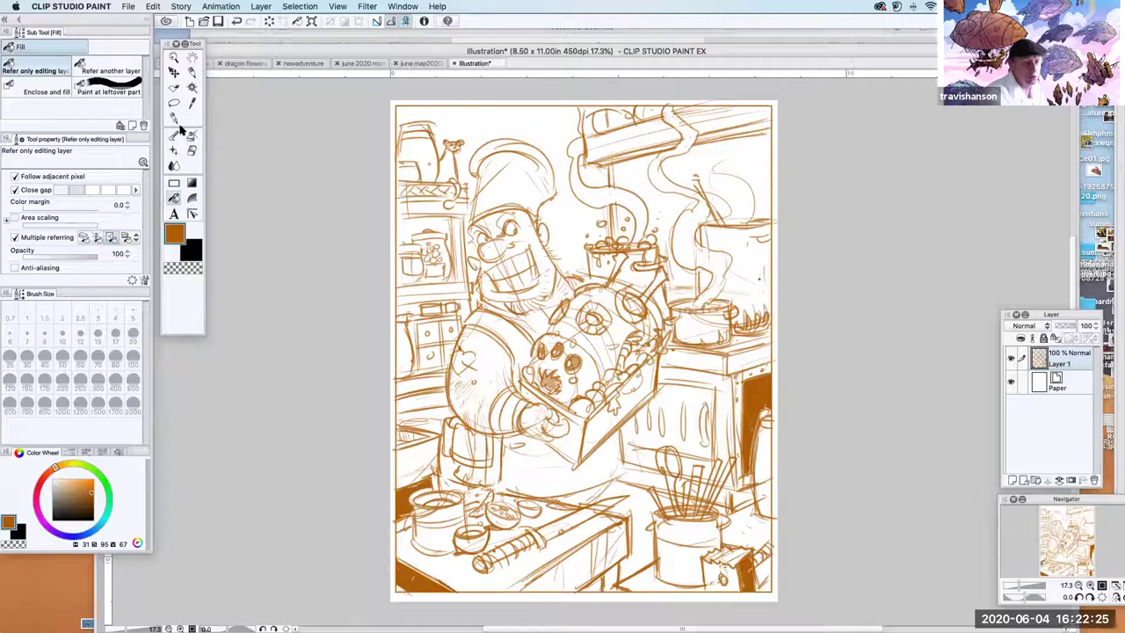
Pencil a hanging detail beside the range hood's upper corner, and draw curling steam rising from the large pot
click(192, 72)
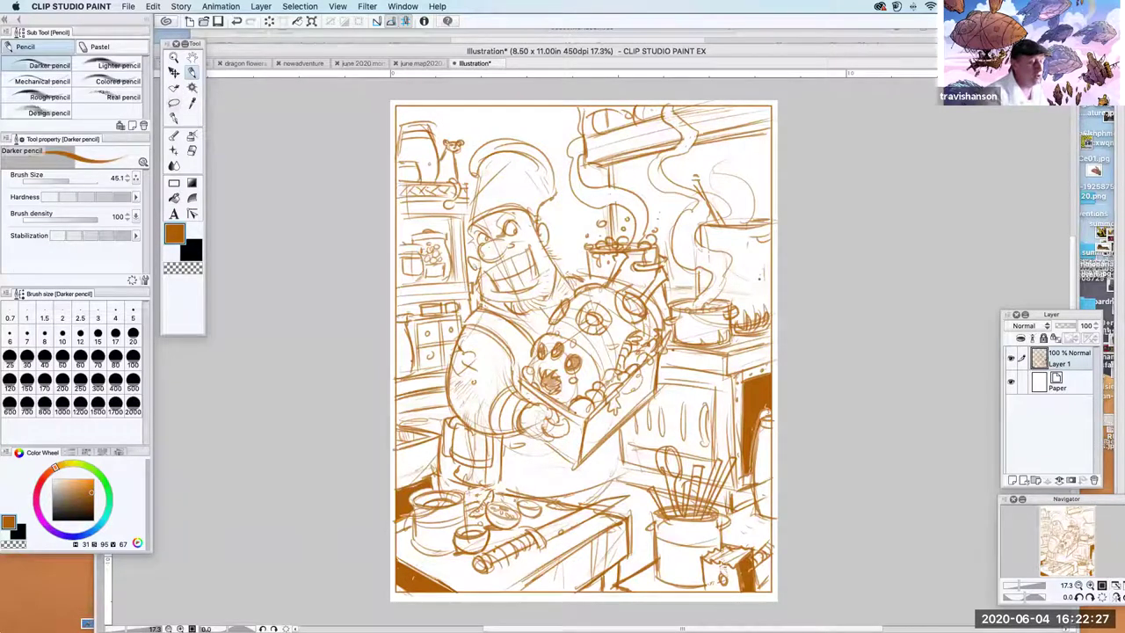
mouse_move(559, 108)
mouse_down()
mouse_move(582, 130)
mouse_move(568, 120)
mouse_up()
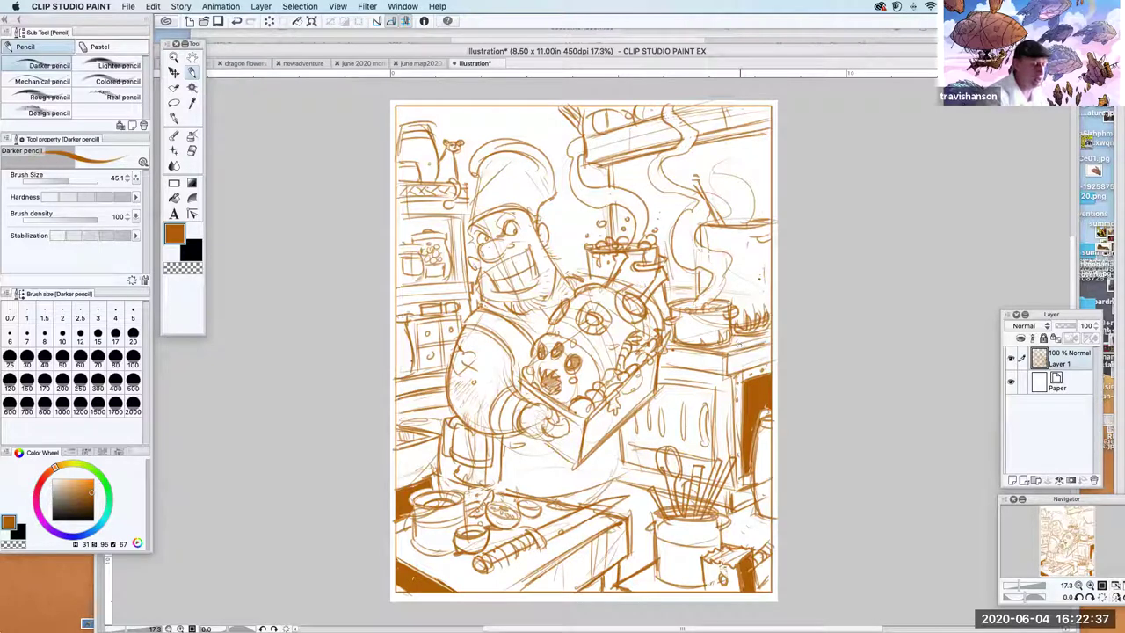
drag(768, 217, 757, 218)
mouse_move(729, 175)
mouse_down()
mouse_move(753, 153)
mouse_move(734, 147)
mouse_move(719, 167)
mouse_move(727, 211)
mouse_up()
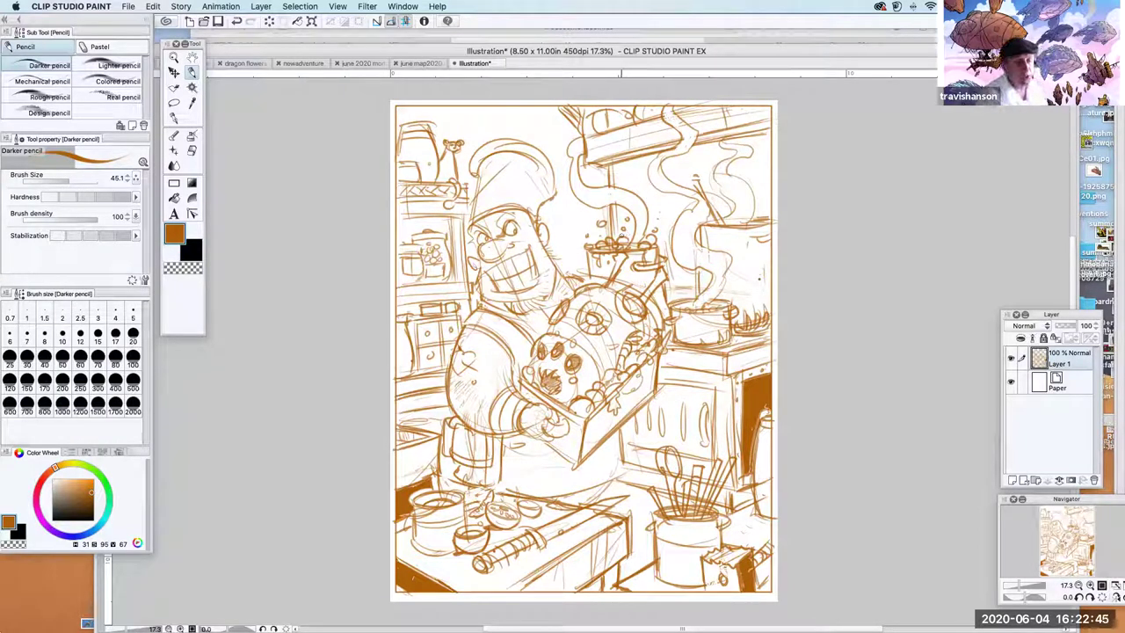
Outline the stove cabinet's door panel, firm up the apron's lower edges, and shade the spoon in the utensil jar
mouse_move(659, 378)
mouse_down()
mouse_move(717, 385)
mouse_move(720, 459)
mouse_up()
drag(714, 389, 713, 440)
mouse_move(623, 456)
mouse_down()
mouse_move(660, 466)
mouse_move(626, 477)
mouse_up()
mouse_move(588, 486)
mouse_down()
mouse_move(627, 476)
mouse_move(590, 504)
mouse_up()
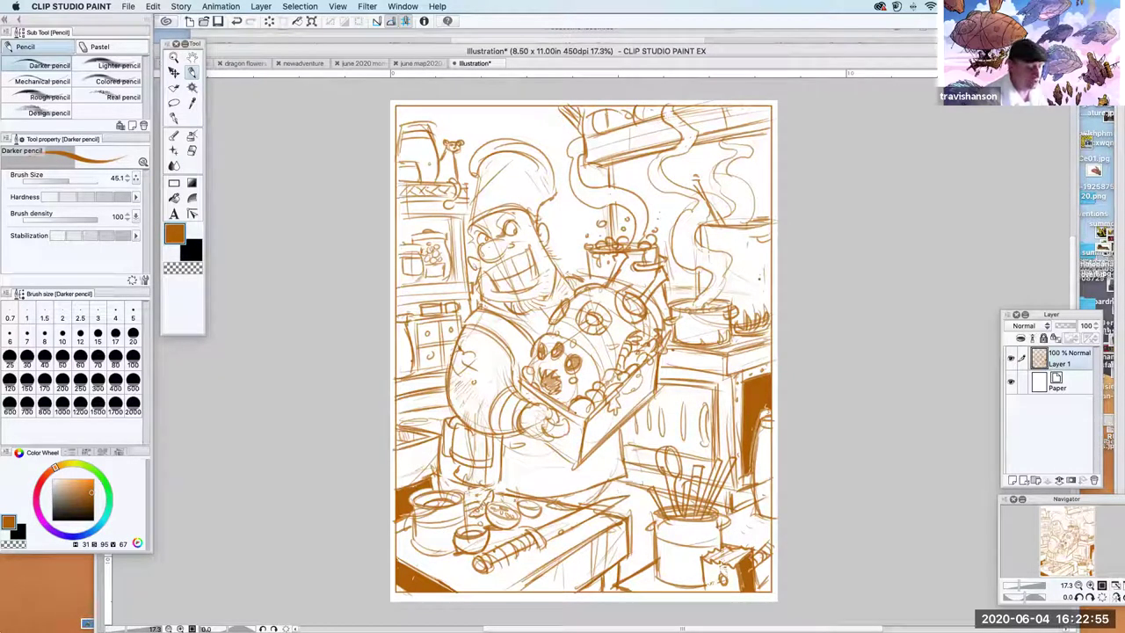
drag(671, 454, 668, 468)
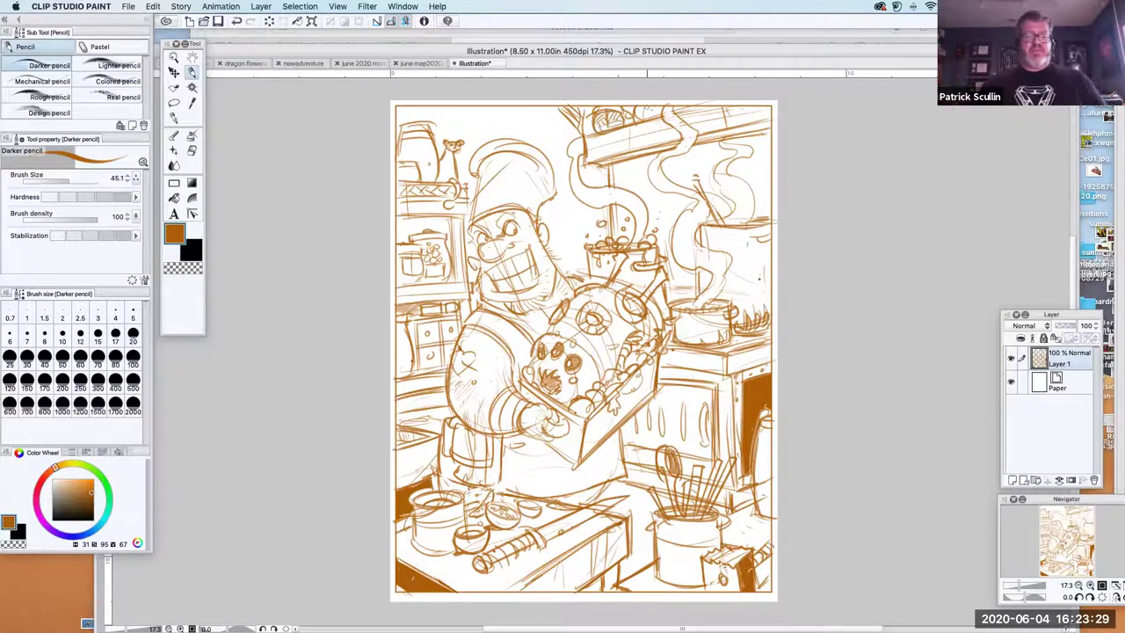
Add wall lines behind the steam and large pot, and detail the stove cabinet door with rivets and a handle
mouse_move(640, 159)
mouse_down()
mouse_move(640, 214)
mouse_move(771, 219)
mouse_up()
drag(714, 296, 767, 292)
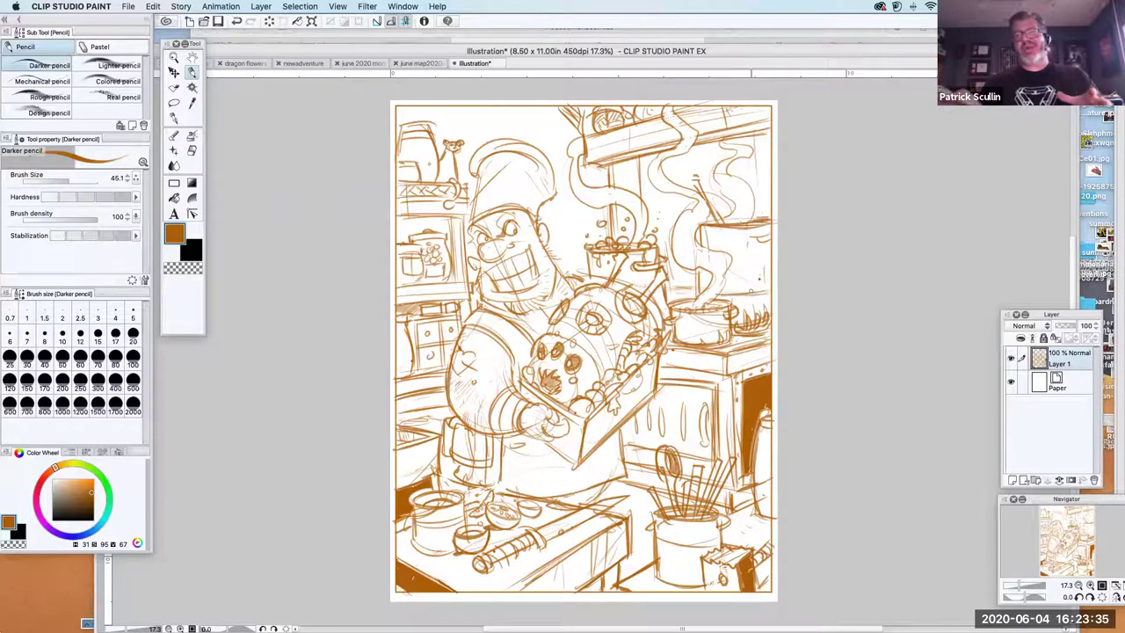
mouse_move(655, 377)
mouse_down()
mouse_move(712, 381)
mouse_move(699, 437)
mouse_move(703, 447)
mouse_move(710, 434)
mouse_move(715, 457)
mouse_move(622, 457)
mouse_up()
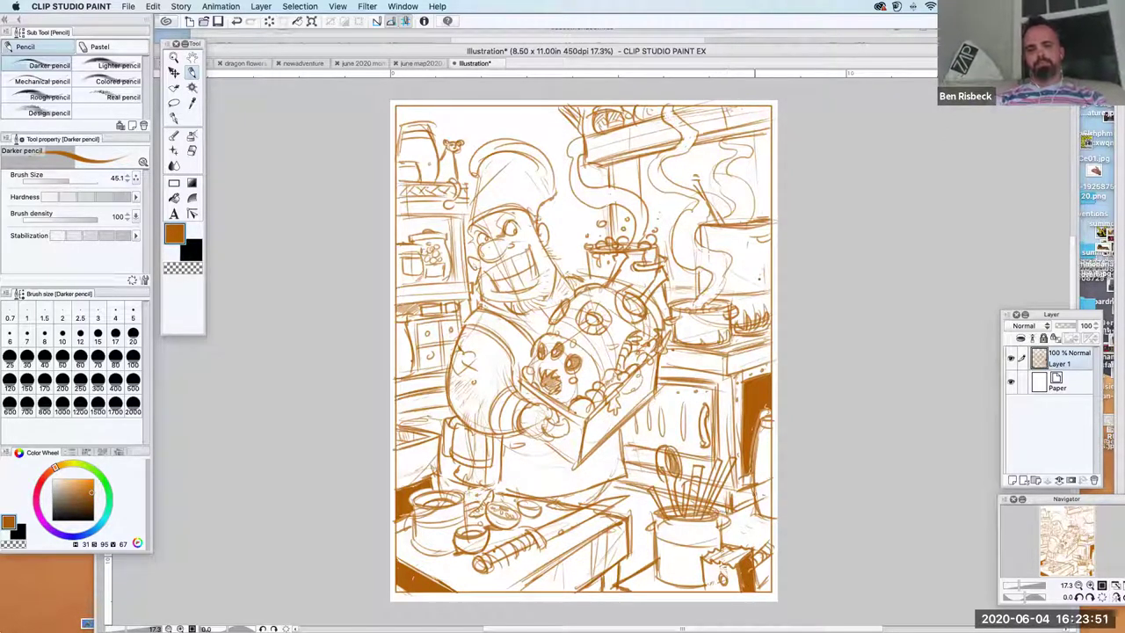
mouse_move(758, 499)
mouse_down()
mouse_move(774, 499)
mouse_move(770, 480)
mouse_up()
key(ctrl+z)
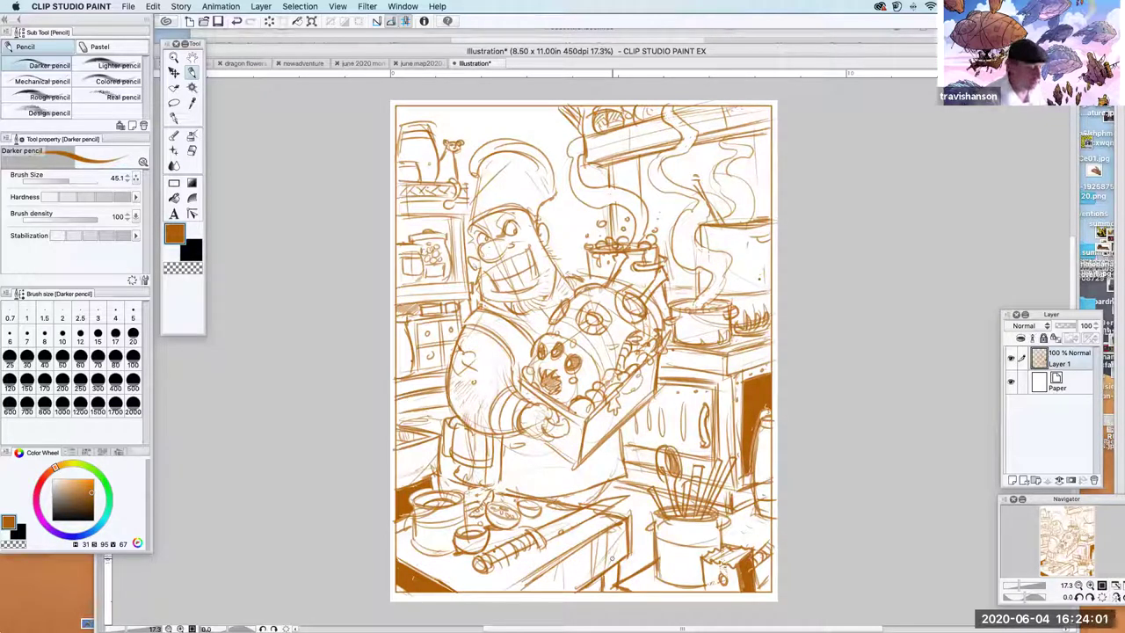
Strengthen the chef's neck, jaw, eyes and nose, and add shading to his hat and hair around his ear
mouse_move(536, 231)
mouse_down()
mouse_move(562, 278)
mouse_move(554, 299)
mouse_move(573, 292)
mouse_up()
drag(475, 261, 481, 291)
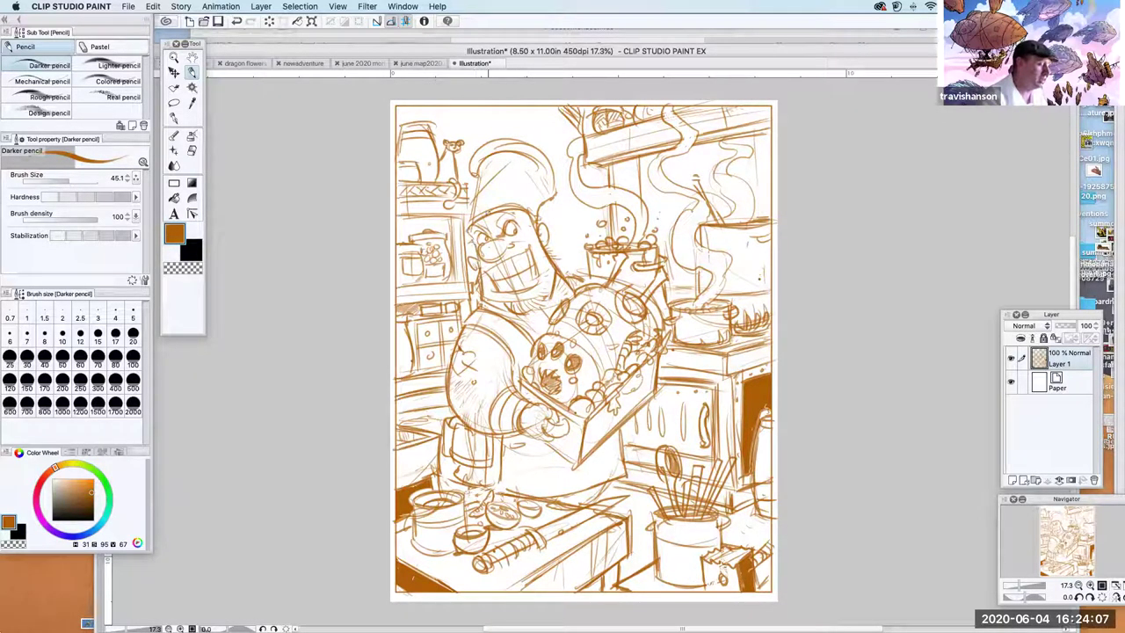
mouse_move(489, 227)
mouse_down()
mouse_move(492, 240)
mouse_move(524, 217)
mouse_move(495, 247)
mouse_move(507, 255)
mouse_up()
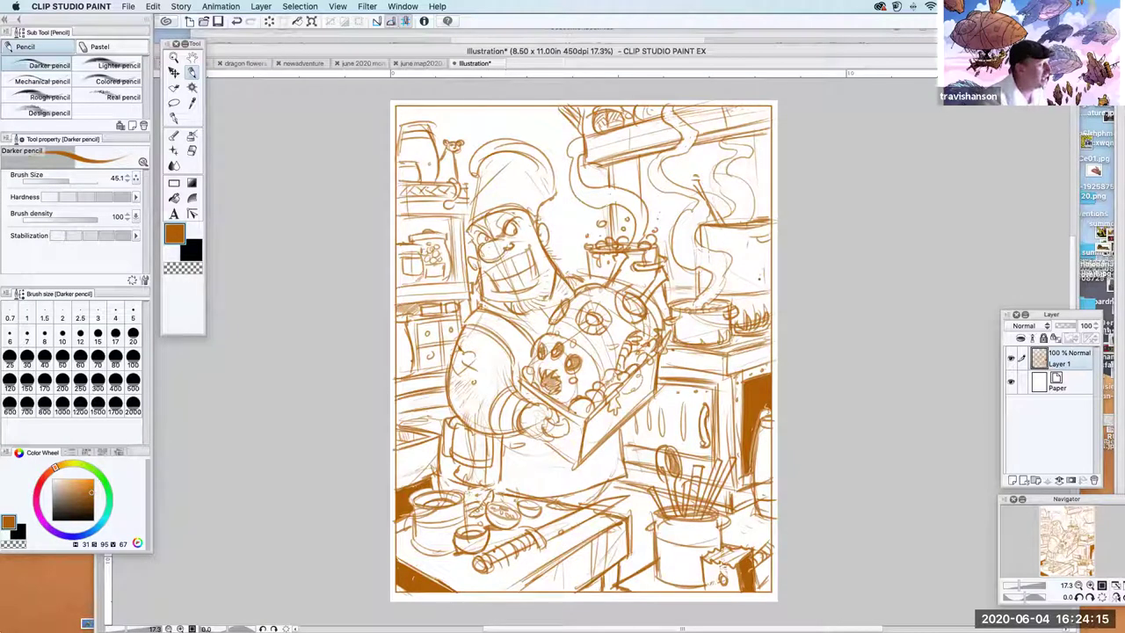
mouse_move(555, 207)
mouse_down()
mouse_move(539, 169)
mouse_move(499, 153)
mouse_move(475, 215)
mouse_move(508, 195)
mouse_up()
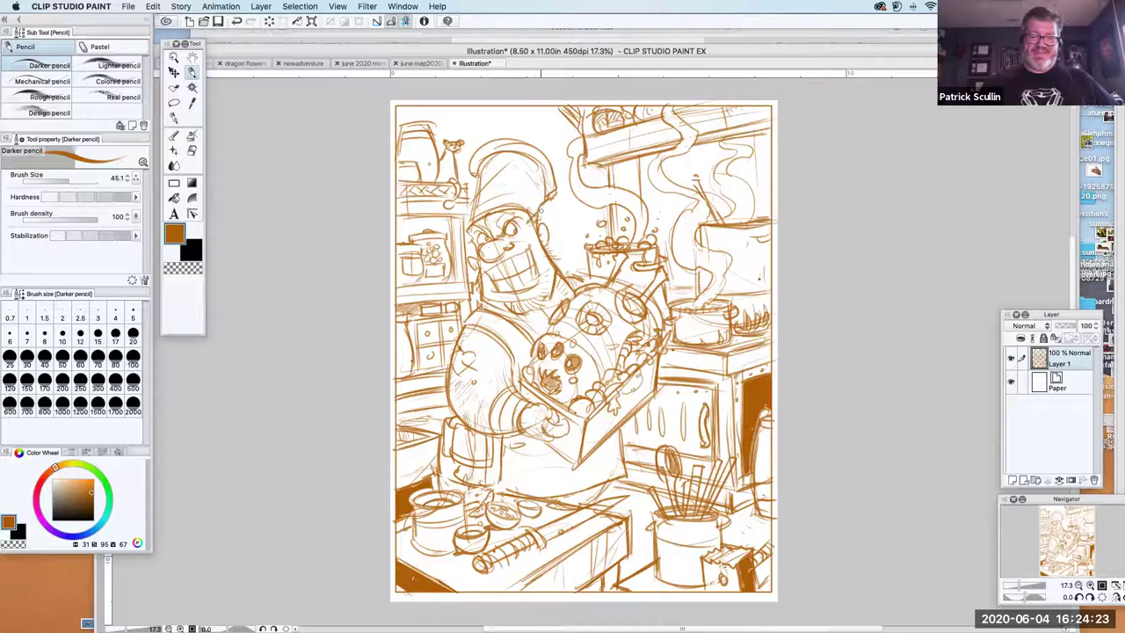
mouse_move(462, 235)
mouse_down()
mouse_move(476, 257)
mouse_move(473, 244)
mouse_up()
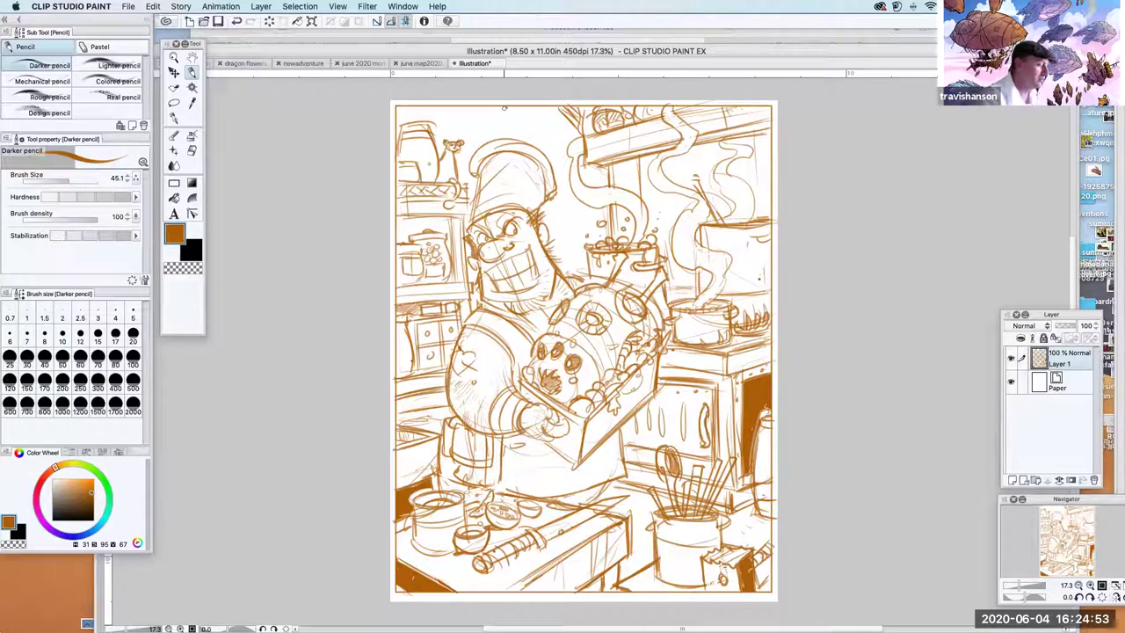
mouse_move(436, 142)
mouse_down()
mouse_move(457, 111)
mouse_move(421, 111)
mouse_move(434, 107)
mouse_move(444, 134)
mouse_up()
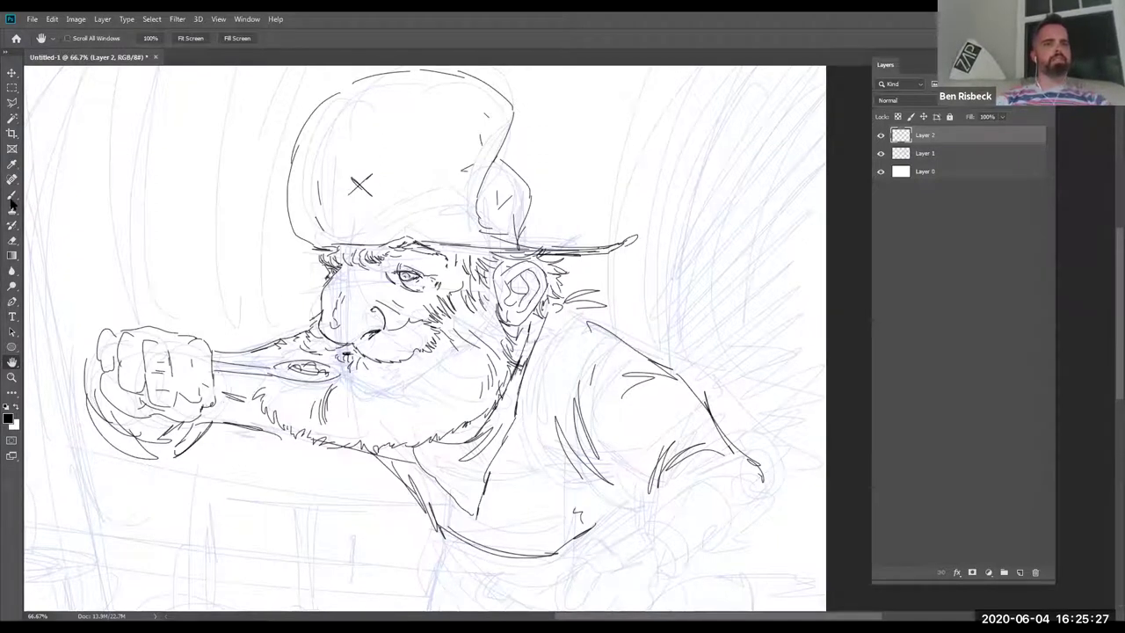
Ink the rolled sleeve cuff, elbow and bent forearm with its wristband on the arm resting at the bearded figure's hip
click(13, 167)
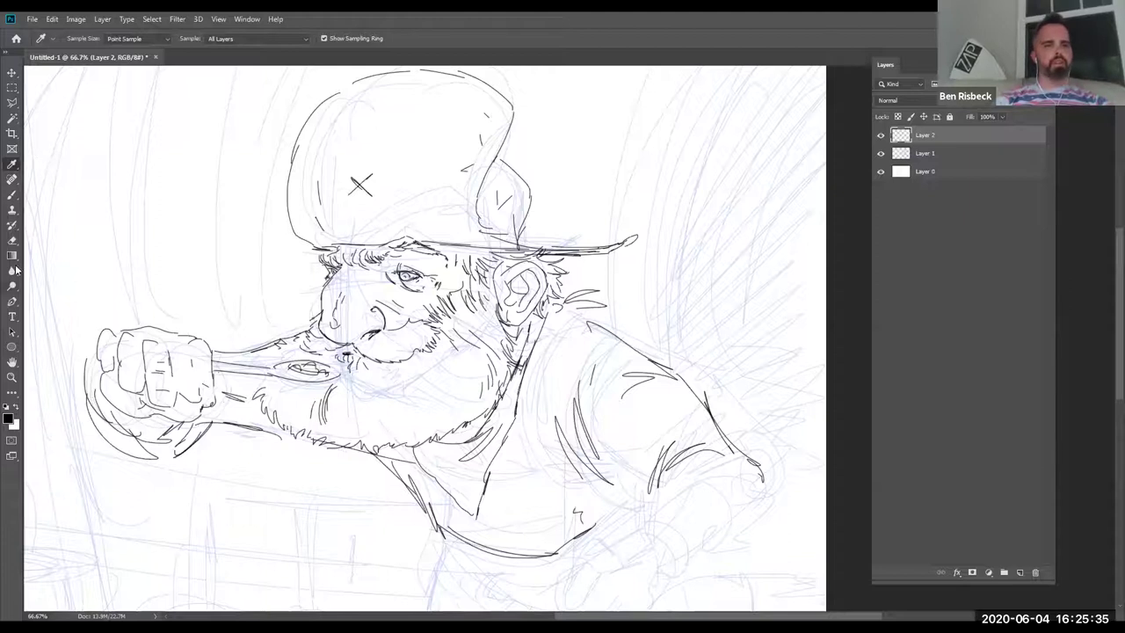
click(12, 195)
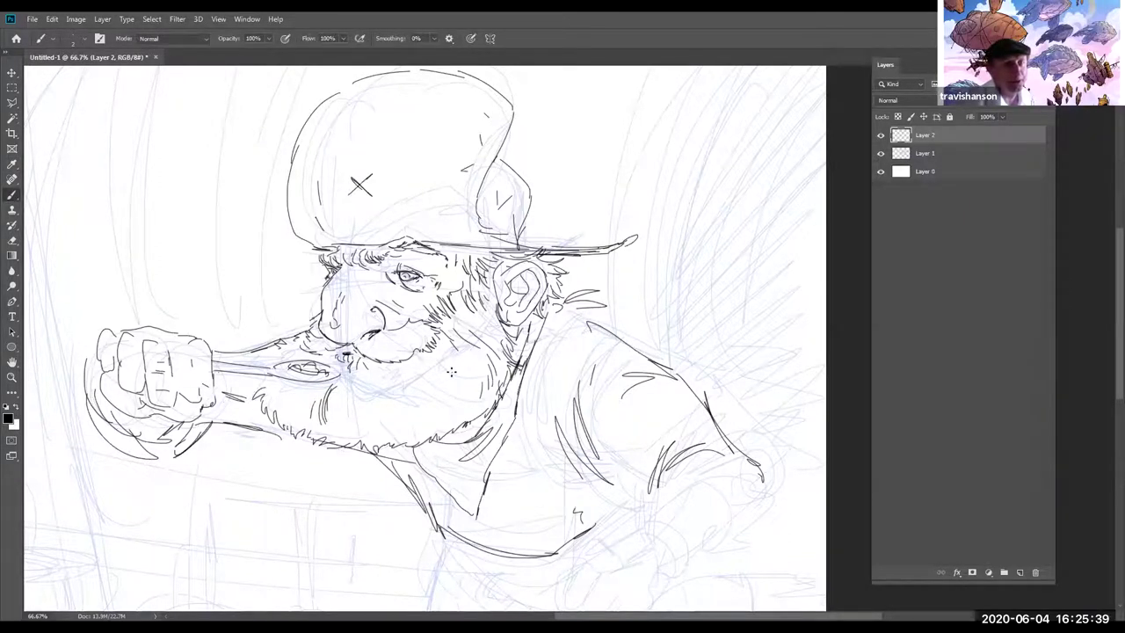
click(11, 363)
drag(507, 332, 397, 244)
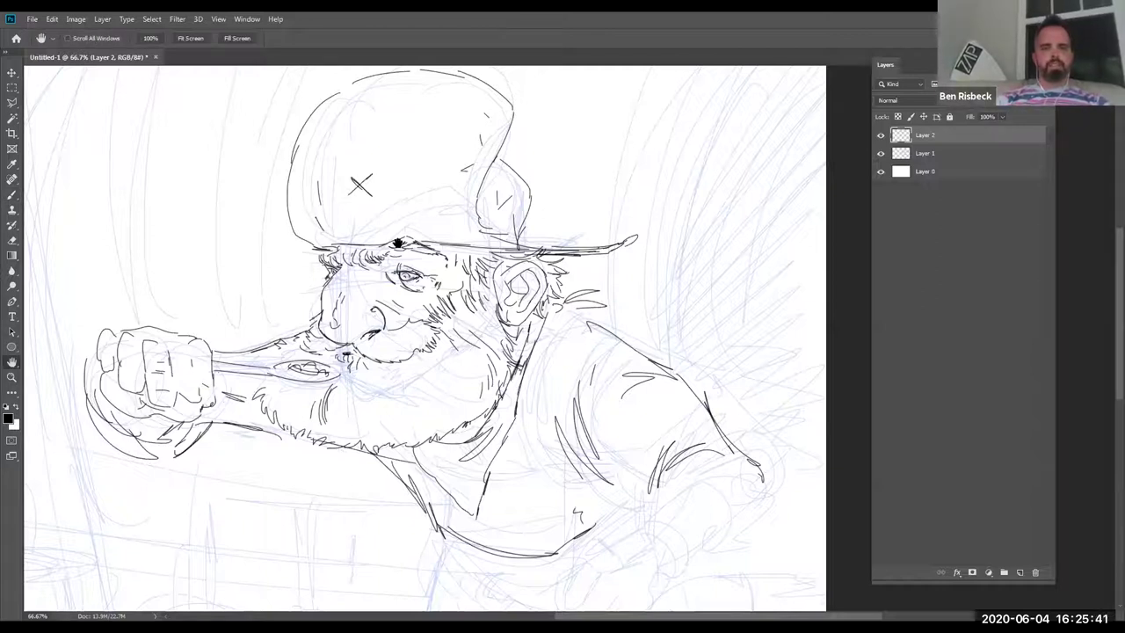
drag(528, 238, 549, 229)
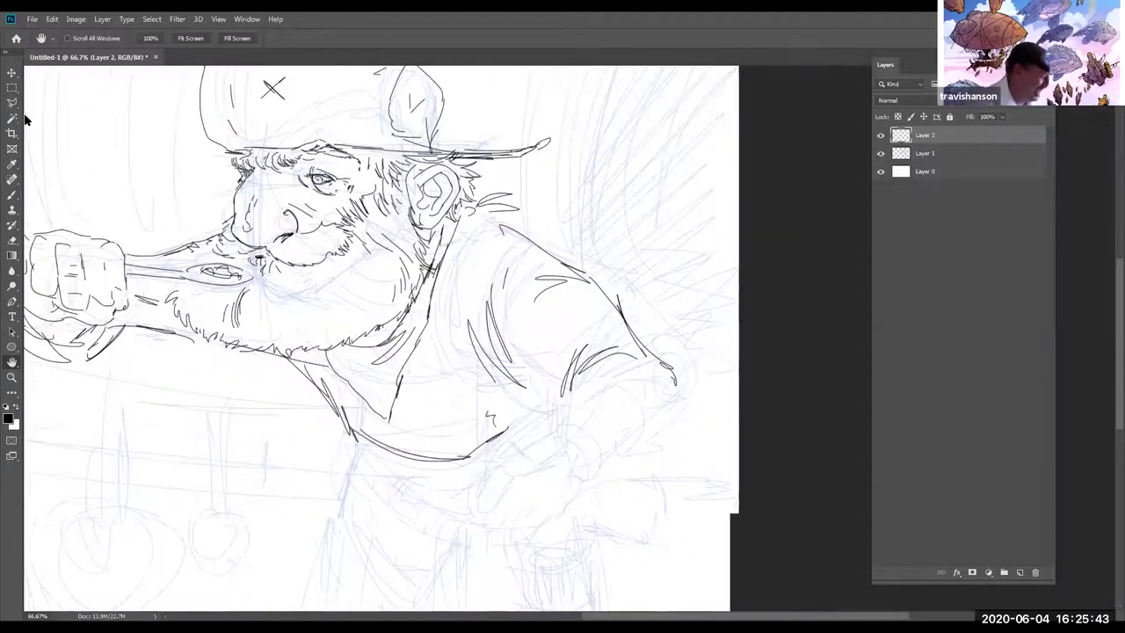
click(8, 196)
mouse_move(526, 398)
mouse_down()
mouse_move(553, 432)
mouse_move(632, 430)
mouse_up()
mouse_move(675, 352)
mouse_down()
mouse_move(701, 390)
mouse_move(720, 381)
mouse_move(730, 331)
mouse_move(814, 387)
mouse_up()
drag(766, 341, 833, 382)
mouse_move(790, 326)
mouse_down()
mouse_move(845, 370)
mouse_move(818, 396)
mouse_up()
drag(816, 392, 747, 429)
drag(746, 353, 723, 401)
mouse_move(724, 402)
mouse_down()
mouse_move(736, 432)
mouse_move(724, 392)
mouse_move(748, 423)
mouse_move(710, 436)
mouse_up()
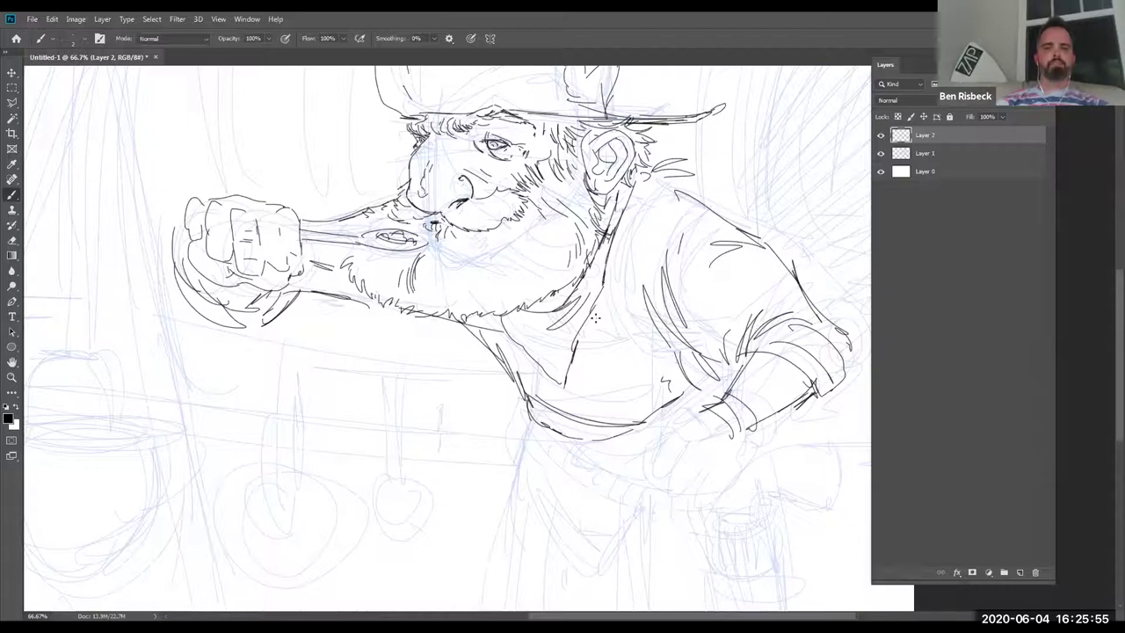
Add fold lines to the shirt along the collar, chest and shoulder seam
drag(615, 293, 592, 330)
drag(639, 265, 629, 304)
drag(659, 223, 650, 295)
mouse_move(673, 176)
mouse_down()
mouse_move(650, 298)
mouse_move(652, 193)
mouse_up()
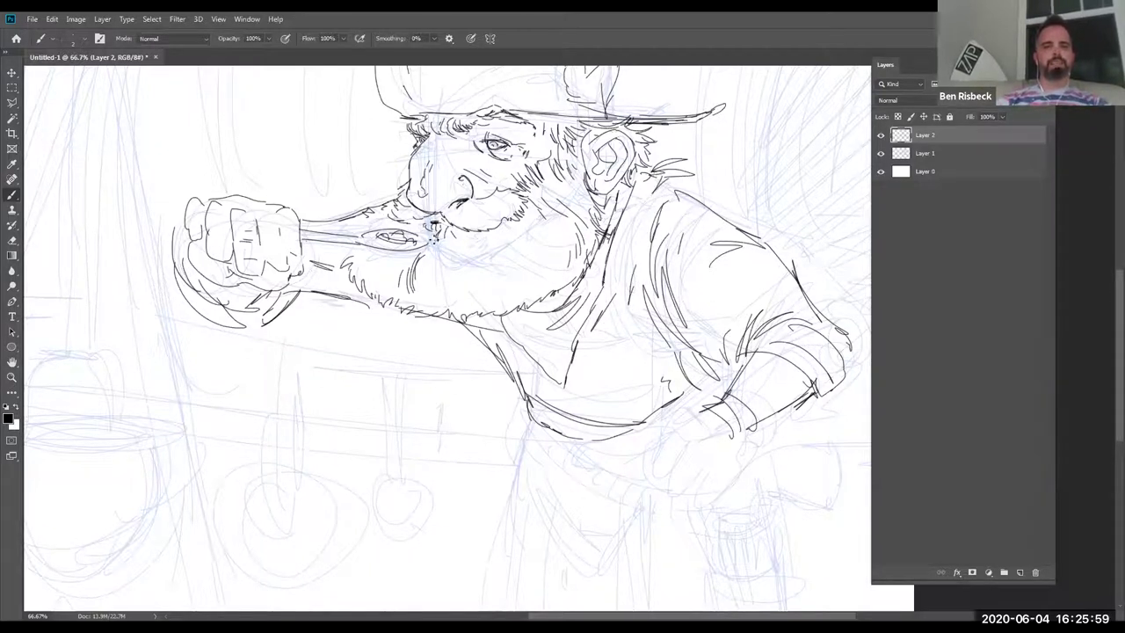
Fill the beard with curved strands from the chin to the tufts along the outstretched arm
mouse_move(492, 260)
mouse_down()
mouse_move(499, 313)
mouse_move(508, 305)
mouse_up()
drag(533, 262, 522, 304)
drag(544, 258, 533, 297)
drag(570, 235, 556, 280)
drag(469, 253, 451, 299)
mouse_move(385, 254)
mouse_down()
mouse_move(375, 278)
mouse_move(367, 262)
mouse_move(334, 296)
mouse_up()
Hatch the inside of the round shape behind the fist, and shade the inner ear
drag(265, 313, 230, 322)
mouse_move(214, 265)
mouse_down()
mouse_move(239, 305)
mouse_move(208, 301)
mouse_up()
mouse_move(236, 284)
mouse_down()
mouse_move(223, 308)
mouse_move(251, 300)
mouse_up()
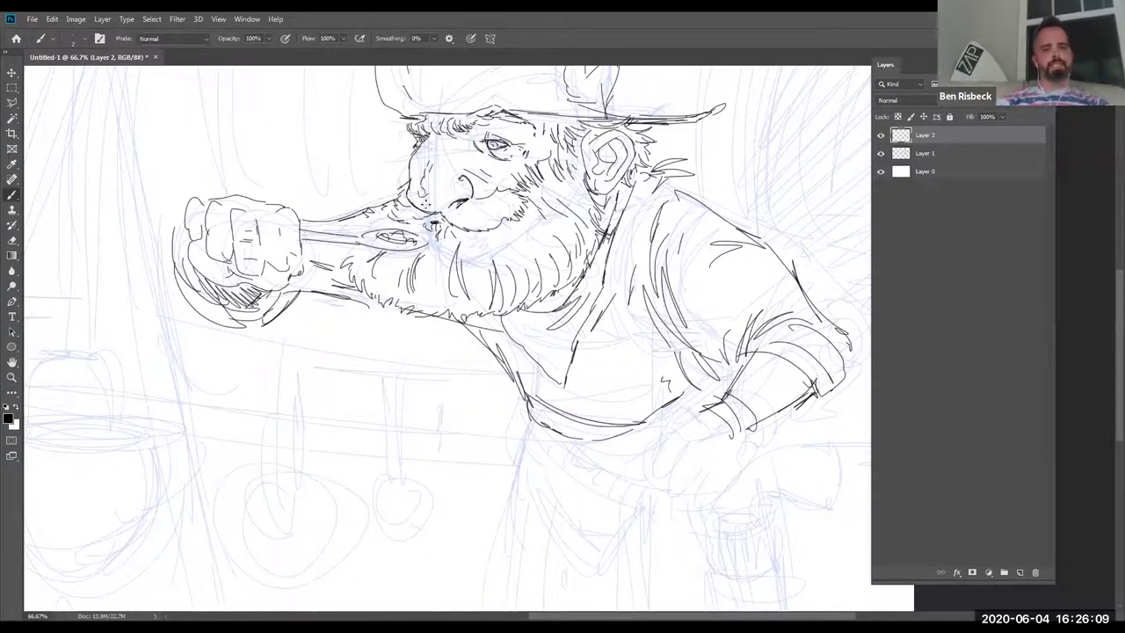
drag(595, 153, 622, 153)
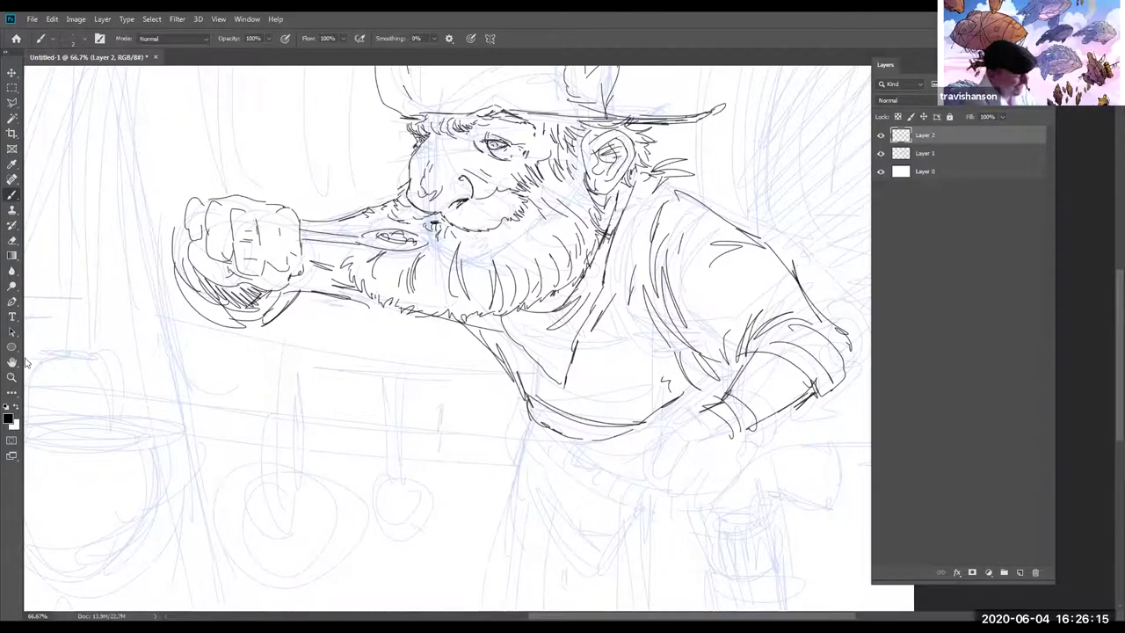
Draw the belt slung around the waist, the hand resting on the hip, and the tool head and handle hanging beside it
double_click(12, 362)
click(12, 377)
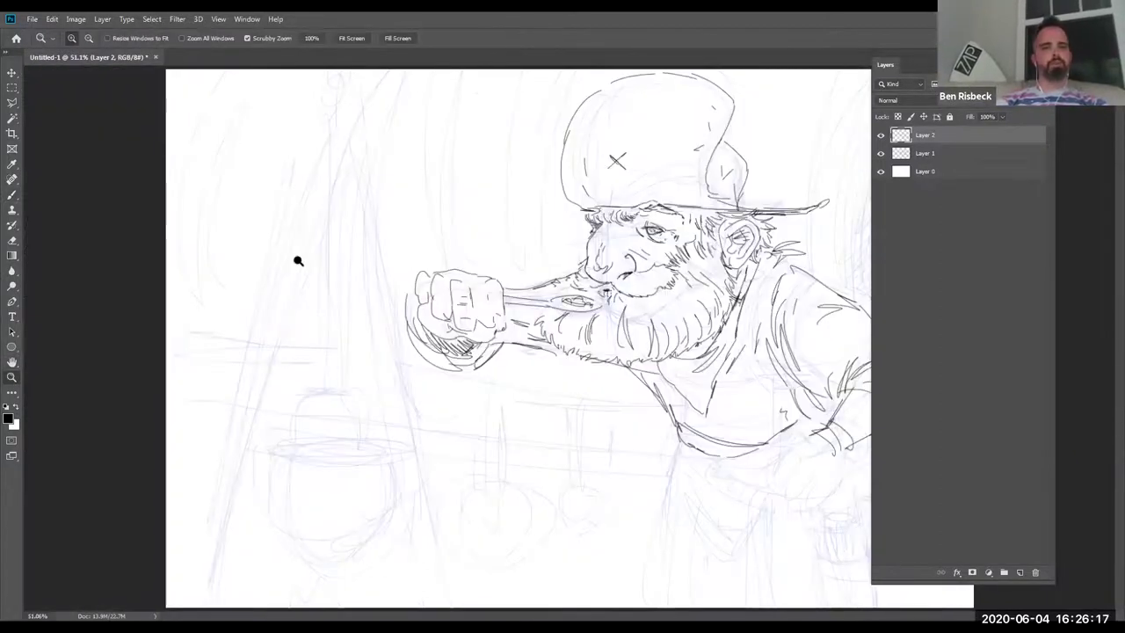
key(h)
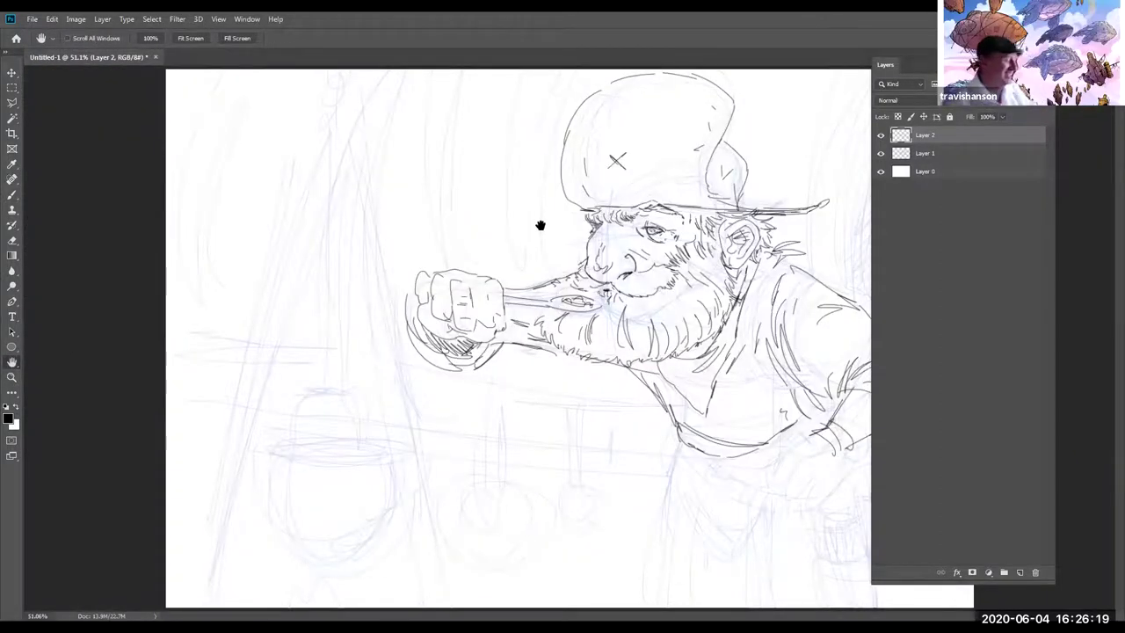
click(1039, 54)
click(12, 195)
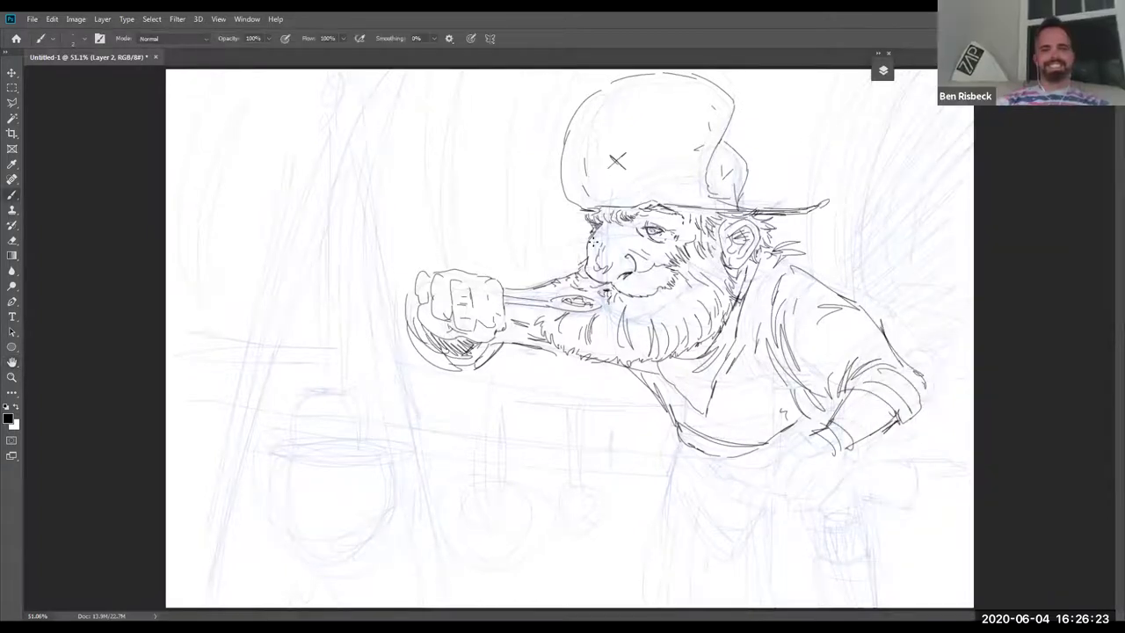
mouse_move(678, 435)
mouse_down()
mouse_move(726, 502)
mouse_move(700, 445)
mouse_move(704, 468)
mouse_move(777, 506)
mouse_up()
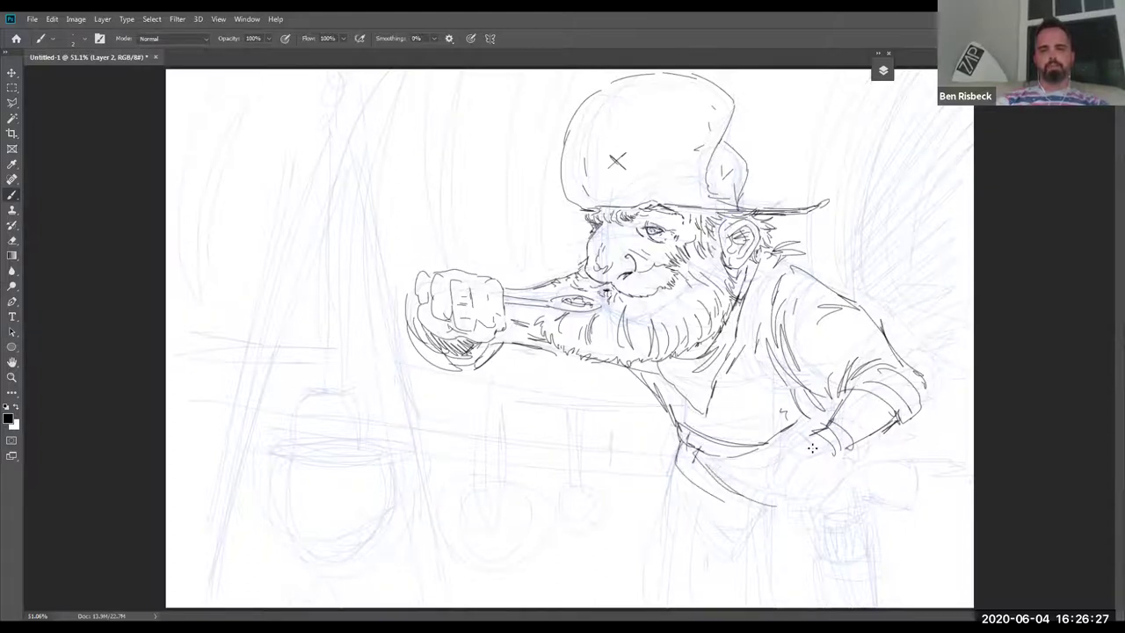
mouse_move(766, 457)
mouse_down()
mouse_move(769, 486)
mouse_move(783, 472)
mouse_move(788, 492)
mouse_move(785, 458)
mouse_move(800, 466)
mouse_move(801, 496)
mouse_move(848, 448)
mouse_up()
mouse_move(807, 519)
mouse_down()
mouse_move(860, 551)
mouse_move(849, 520)
mouse_move(845, 545)
mouse_move(833, 519)
mouse_move(837, 501)
mouse_move(852, 512)
mouse_move(904, 482)
mouse_move(909, 454)
mouse_move(835, 483)
mouse_up()
mouse_move(716, 488)
mouse_down()
mouse_move(779, 511)
mouse_move(732, 484)
mouse_move(753, 497)
mouse_move(724, 494)
mouse_move(787, 509)
mouse_move(818, 549)
mouse_move(822, 591)
mouse_move(867, 507)
mouse_up()
mouse_move(689, 473)
mouse_down()
mouse_move(710, 538)
mouse_move(730, 532)
mouse_up()
Outline both trouser legs from the belt to the bottom of the page, doubling their inner and outer contours
mouse_move(693, 444)
mouse_down()
mouse_move(635, 593)
mouse_move(619, 605)
mouse_up()
drag(665, 475, 620, 605)
drag(738, 521, 746, 605)
drag(749, 528, 761, 607)
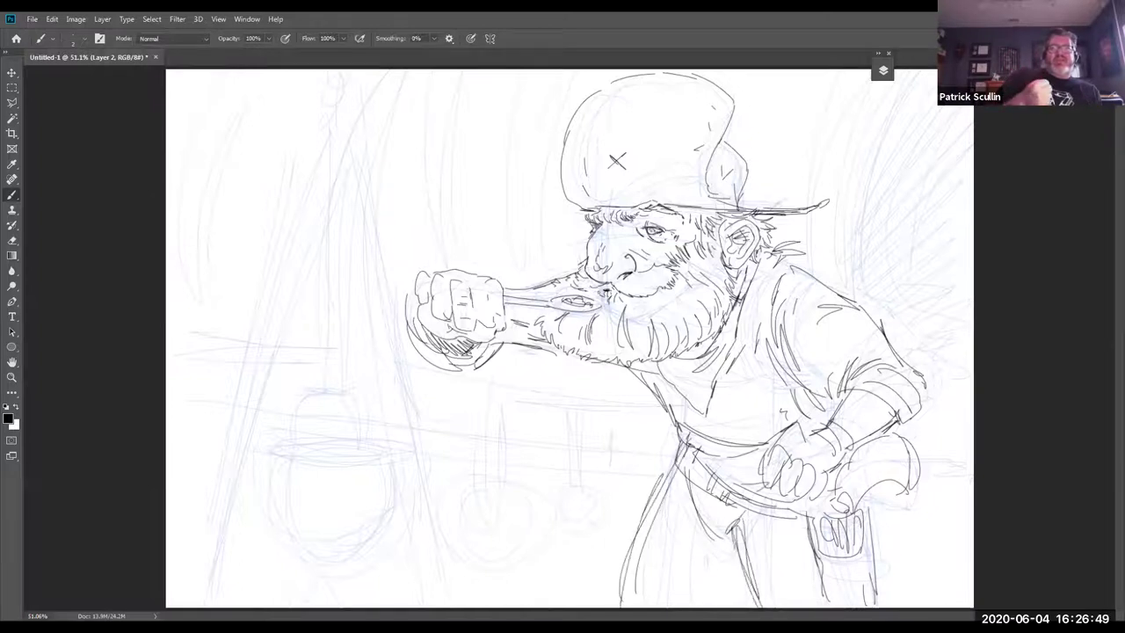
drag(736, 550, 757, 606)
mouse_move(734, 534)
mouse_down()
mouse_move(686, 573)
mouse_move(691, 593)
mouse_move(748, 608)
mouse_up()
drag(804, 529, 828, 606)
Add crease lines to the back of the hand, the shirt's side and the upper sleeve
mouse_move(797, 451)
mouse_down()
mouse_move(808, 444)
mouse_move(827, 469)
mouse_up()
mouse_move(774, 347)
mouse_down()
mouse_move(757, 371)
mouse_move(777, 292)
mouse_up()
drag(857, 321, 874, 357)
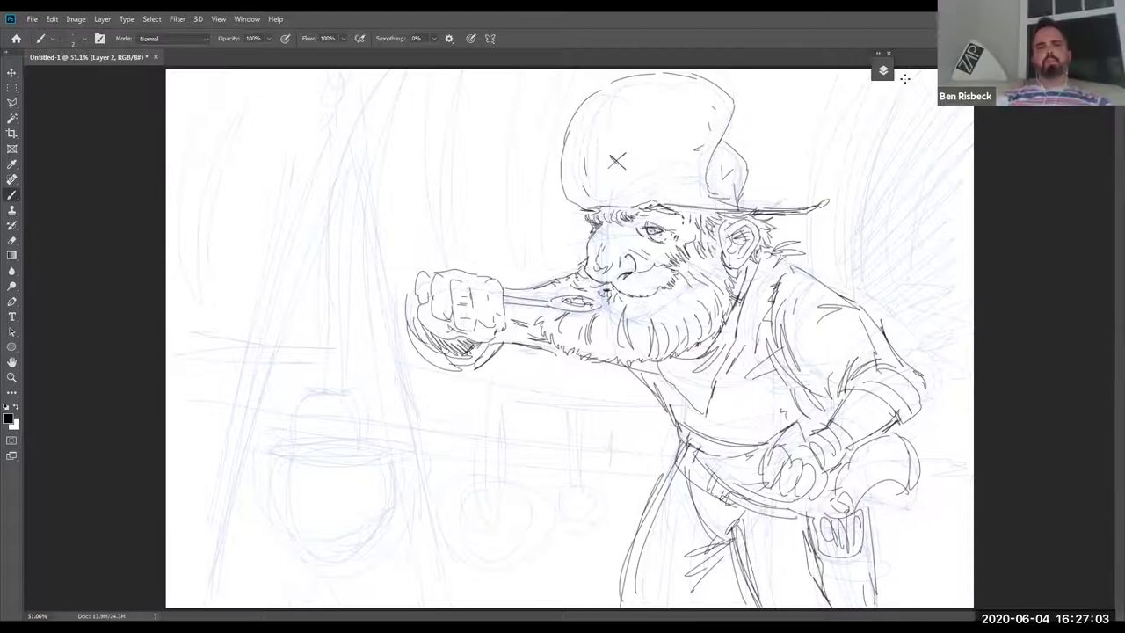
Enlarge the document window to fill the screen, and draw the curved edge of the archway behind the figure's back
drag(887, 59, 971, 52)
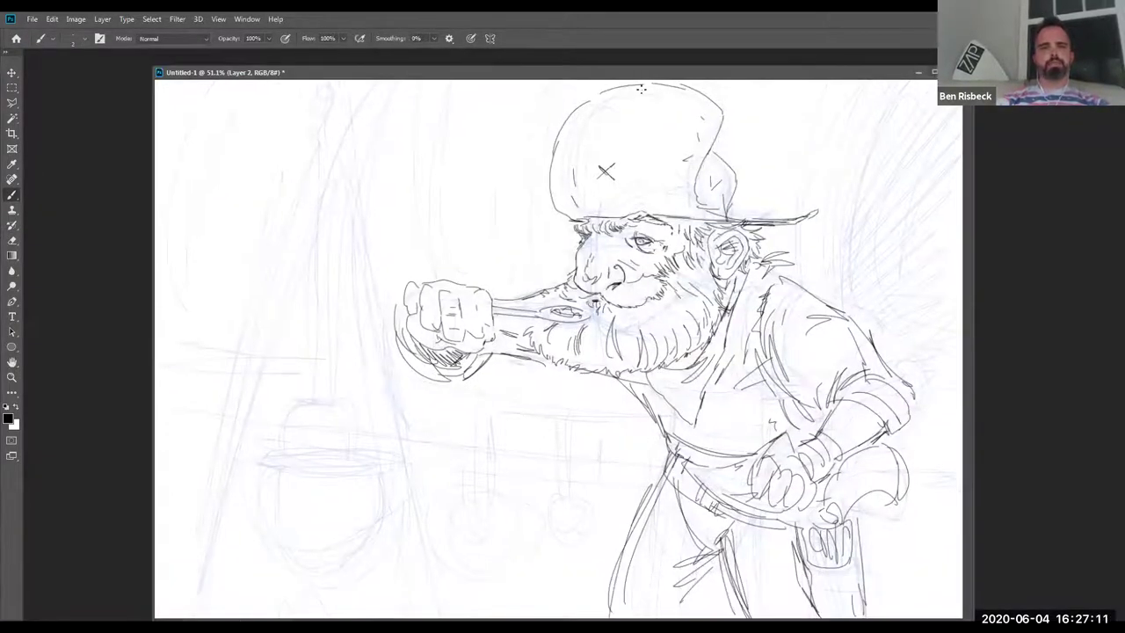
click(935, 72)
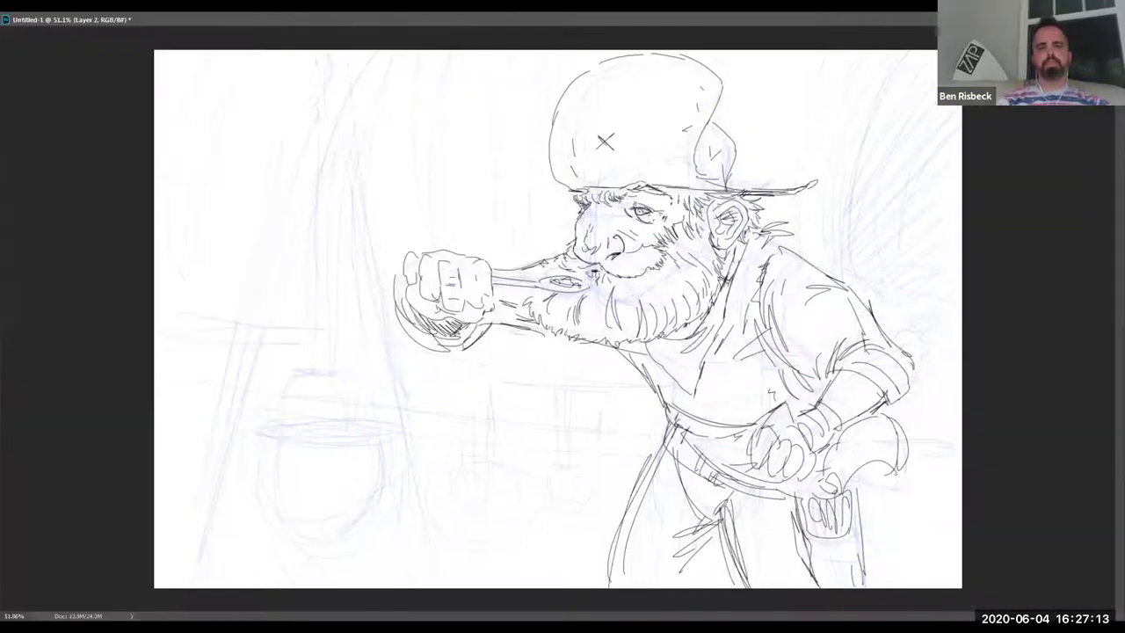
drag(848, 54, 819, 151)
drag(837, 79, 812, 243)
drag(849, 56, 805, 267)
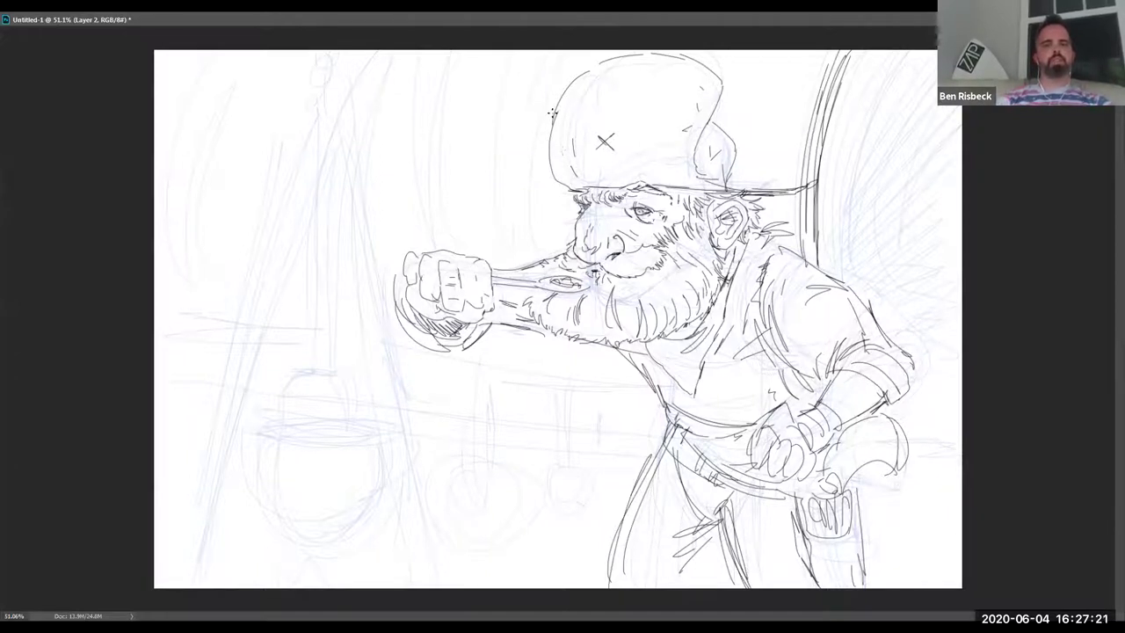
Draw a feathered arrow piercing the hat, and add a second band of curved lines inside the archway
mouse_move(501, 101)
mouse_down()
mouse_move(598, 130)
mouse_move(470, 106)
mouse_move(508, 101)
mouse_move(482, 89)
mouse_move(482, 76)
mouse_move(475, 88)
mouse_up()
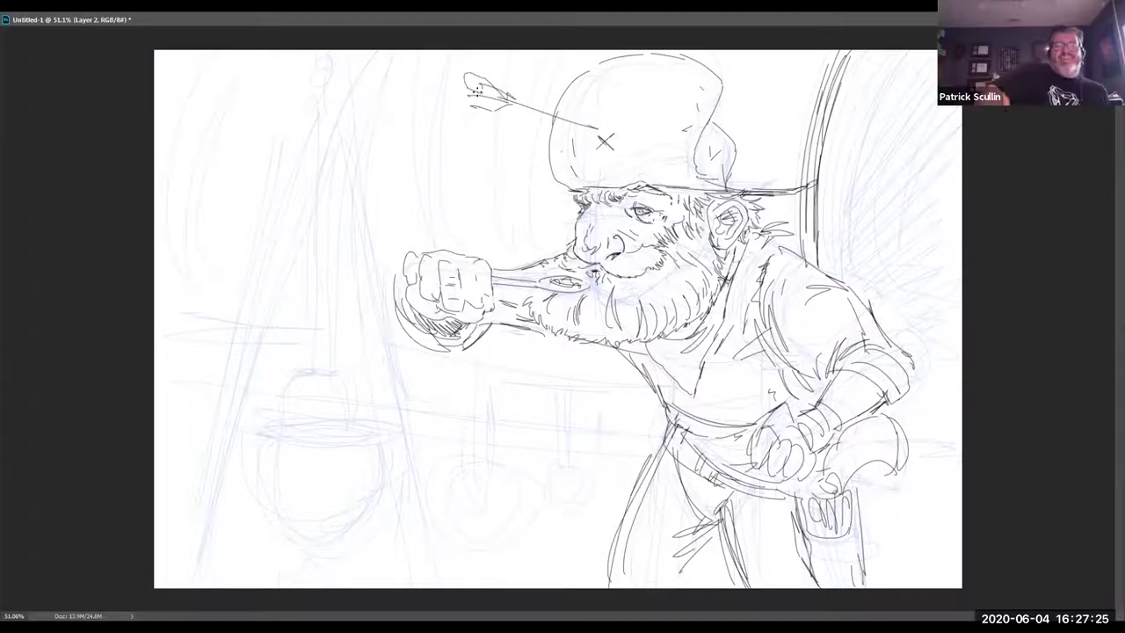
drag(734, 158, 767, 161)
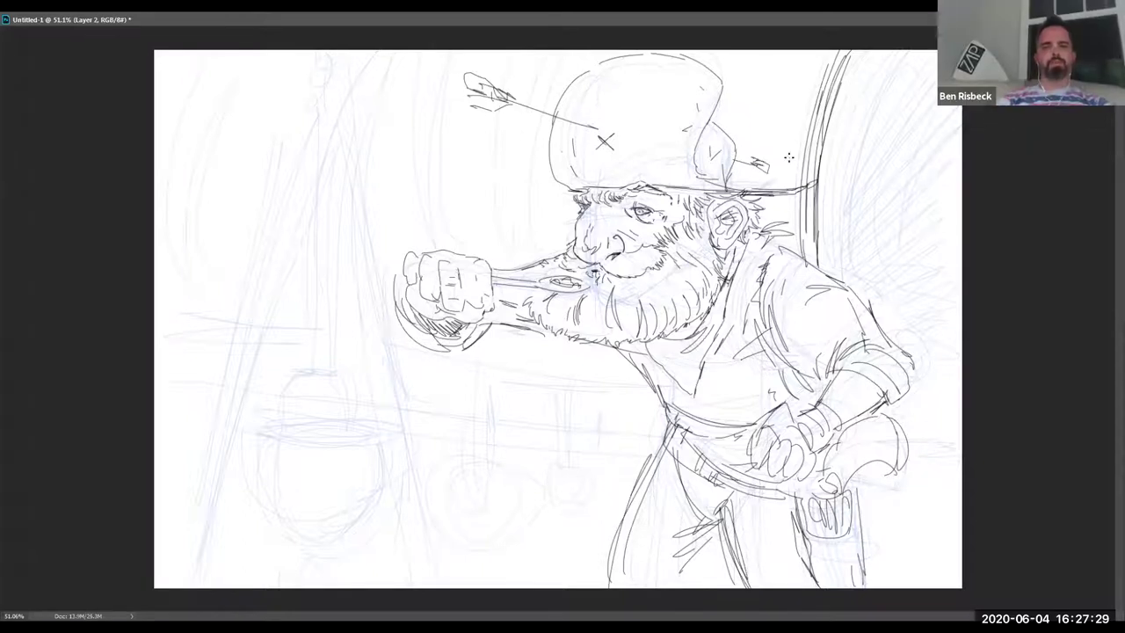
mouse_move(887, 58)
mouse_down()
mouse_move(843, 201)
mouse_move(844, 287)
mouse_up()
mouse_move(865, 88)
mouse_down()
mouse_move(831, 280)
mouse_move(830, 264)
mouse_up()
mouse_move(841, 138)
mouse_down()
mouse_move(829, 273)
mouse_move(829, 251)
mouse_up()
Draw the hanging cooking pot with its rim, arched handle and suspension lines, plus a banded form against its side
drag(356, 427, 380, 496)
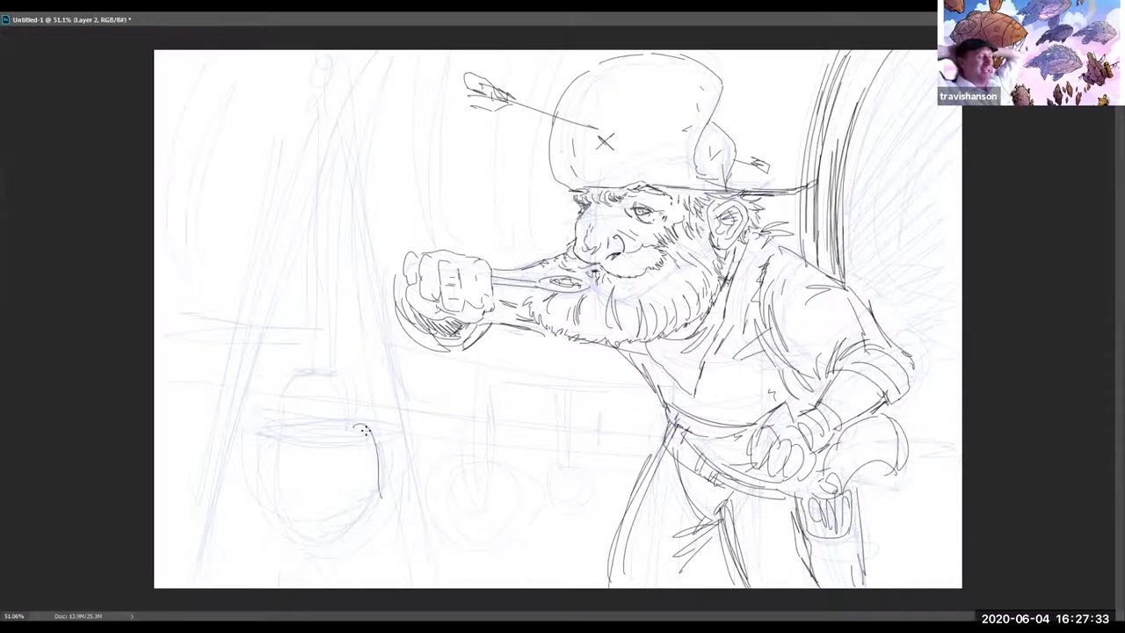
mouse_move(400, 413)
mouse_down()
mouse_move(378, 466)
mouse_move(417, 469)
mouse_move(395, 510)
mouse_up()
drag(404, 467, 411, 505)
drag(276, 439, 369, 425)
drag(268, 420, 308, 534)
mouse_move(373, 518)
mouse_down()
mouse_move(303, 531)
mouse_move(381, 515)
mouse_up()
mouse_move(304, 415)
mouse_down()
mouse_move(314, 353)
mouse_move(367, 403)
mouse_up()
mouse_move(334, 355)
mouse_down()
mouse_move(365, 420)
mouse_move(324, 367)
mouse_move(359, 118)
mouse_move(323, 350)
mouse_up()
Draw the long tripod legs on both sides of the pot, and bind them together at the apex
drag(327, 85, 173, 549)
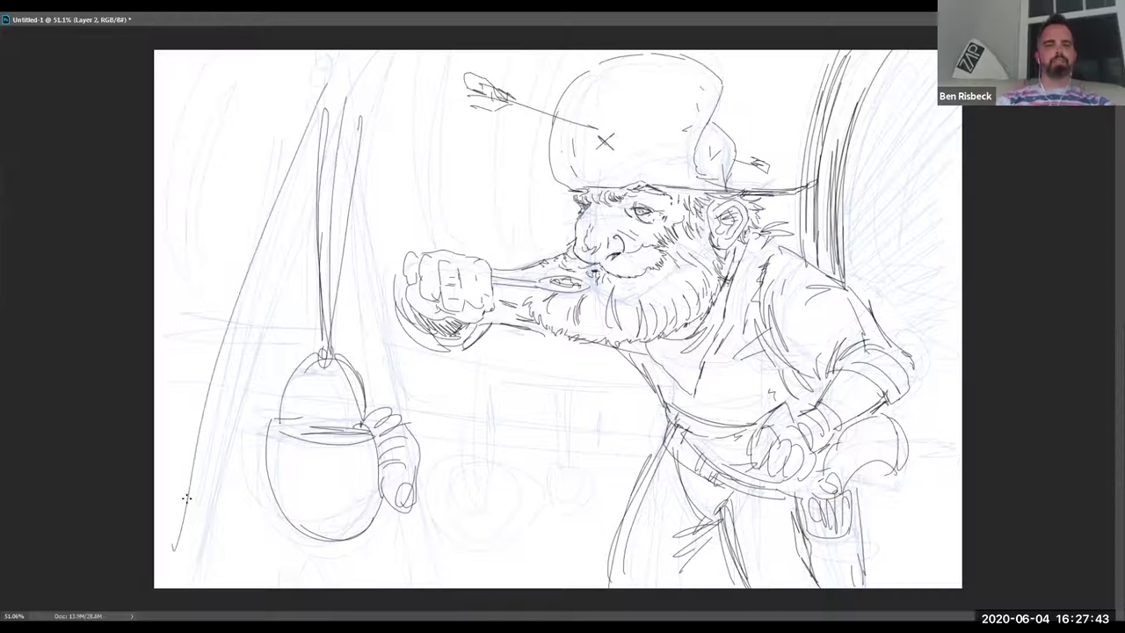
drag(334, 97, 174, 580)
drag(319, 101, 341, 101)
mouse_move(322, 92)
mouse_down()
mouse_move(338, 79)
mouse_move(369, 313)
mouse_up()
drag(339, 128, 390, 410)
drag(356, 248, 430, 583)
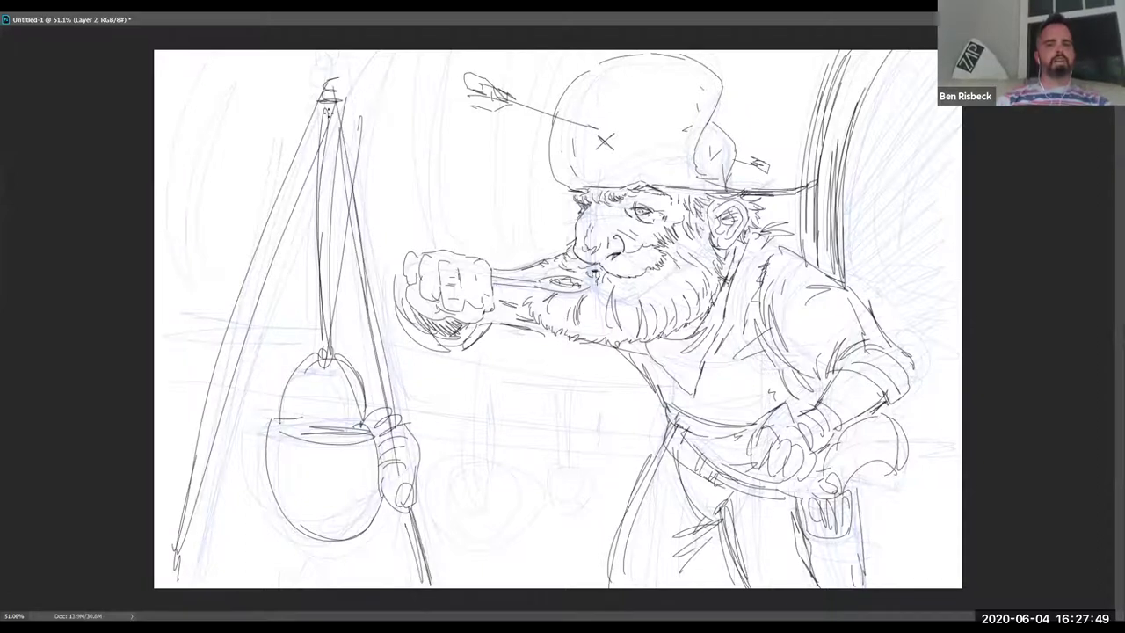
Add more lines alongside the pot's suspension rope, and reinforce the pot's lower contour
drag(332, 114, 318, 328)
drag(320, 195, 297, 364)
mouse_move(267, 433)
mouse_down()
mouse_move(290, 538)
mouse_move(355, 518)
mouse_move(361, 504)
mouse_up()
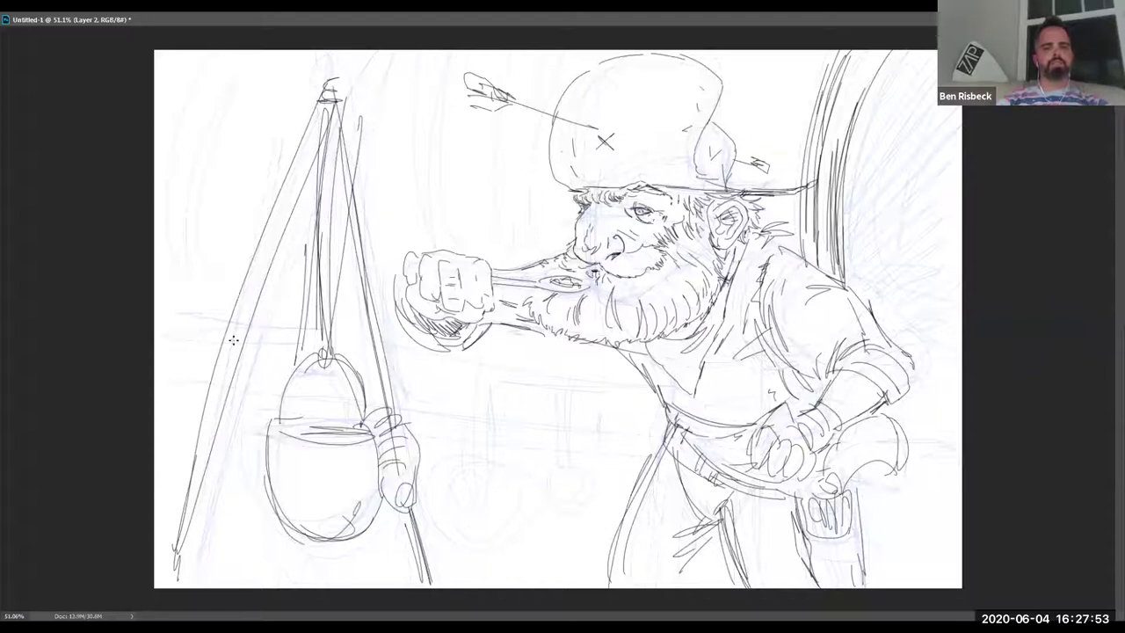
Draw a horizontal beam running behind the tripod to the figure's waist, and curved wall lines behind the tripod's outer leg
mouse_move(170, 367)
mouse_down()
mouse_move(348, 363)
mouse_move(638, 385)
mouse_up()
drag(163, 400, 254, 417)
drag(434, 440, 649, 458)
mouse_move(641, 383)
mouse_down()
mouse_move(647, 457)
mouse_move(662, 450)
mouse_up()
mouse_move(207, 352)
mouse_down()
mouse_move(211, 413)
mouse_move(246, 143)
mouse_move(278, 50)
mouse_move(241, 181)
mouse_move(290, 54)
mouse_up()
drag(246, 200, 249, 334)
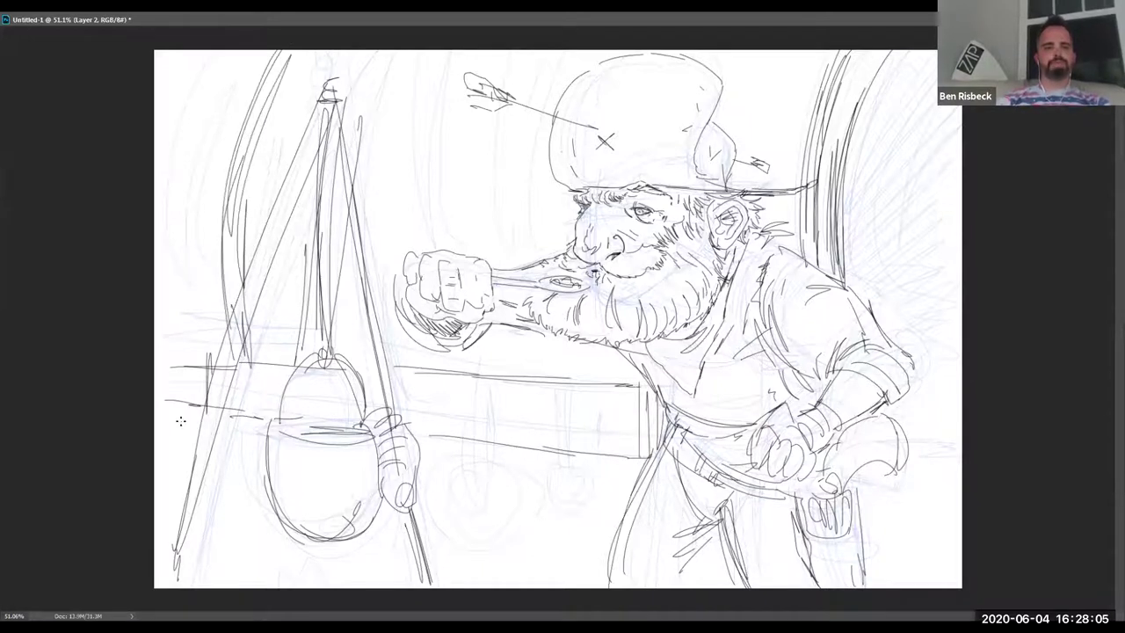
Sketch large curves rising around both sides of the pot, structural lines beside the tripod leg, and looping strokes under the pot
drag(181, 421, 197, 425)
drag(201, 536, 262, 552)
drag(269, 442, 253, 588)
drag(408, 468, 433, 583)
drag(429, 453, 446, 565)
mouse_move(339, 560)
mouse_down()
mouse_move(350, 539)
mouse_move(373, 548)
mouse_up()
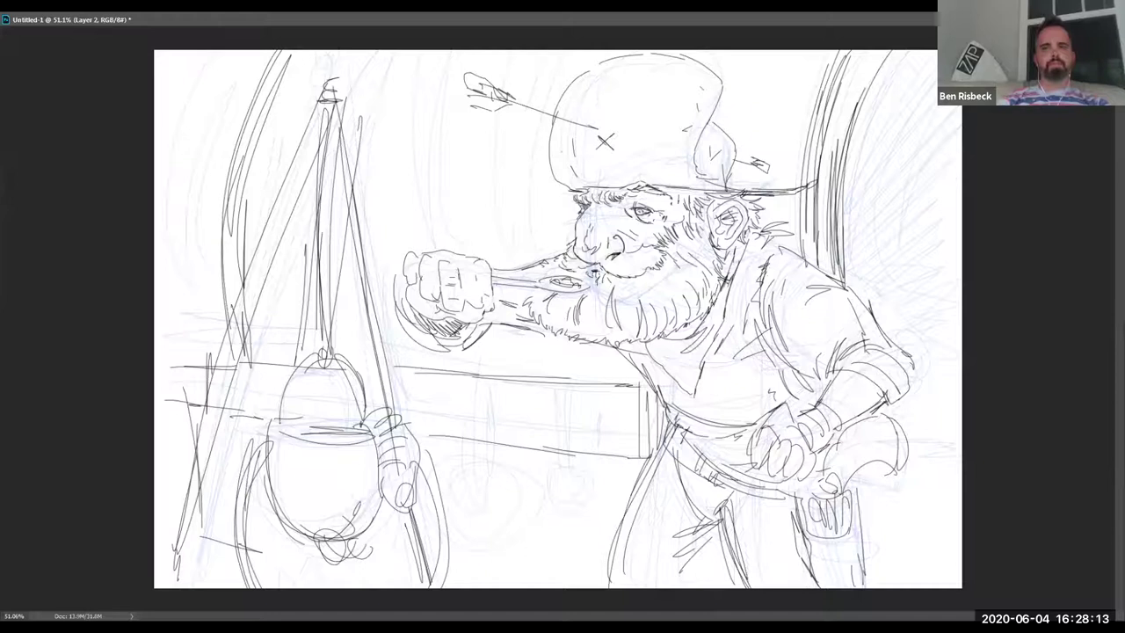
Leave the full-screen view and show the tools again beside the floating document
key(f)
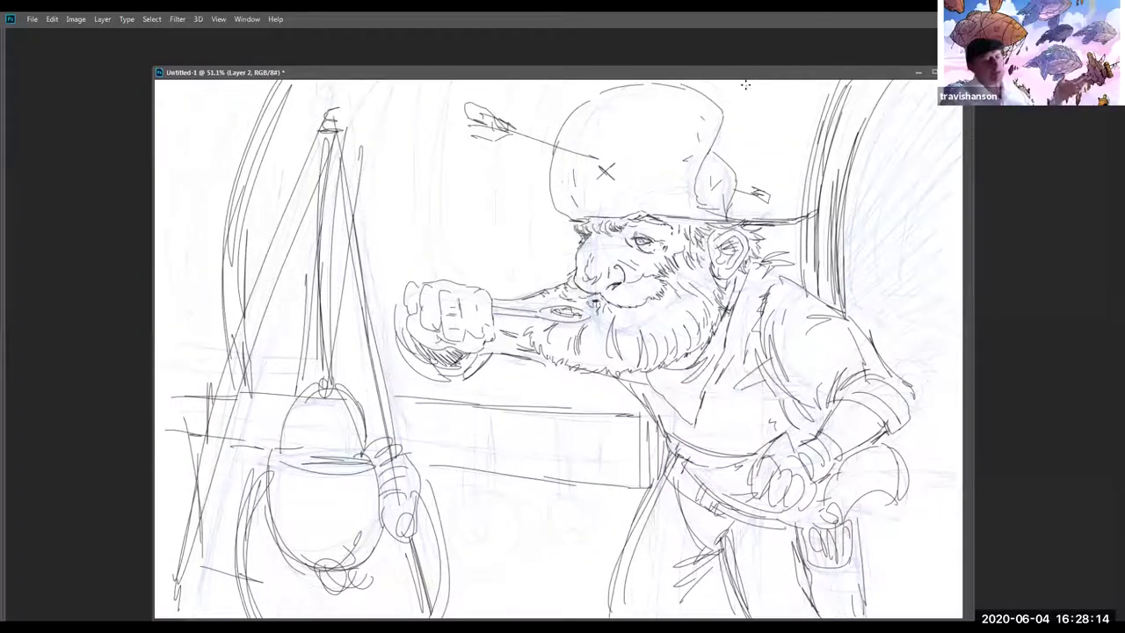
click(247, 20)
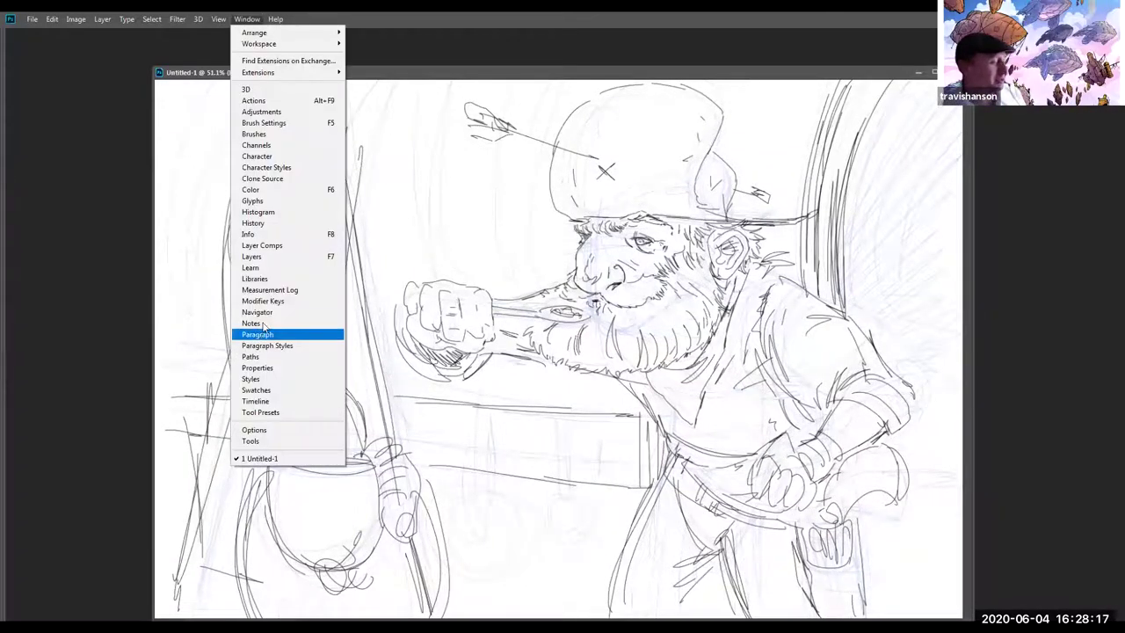
key(Return)
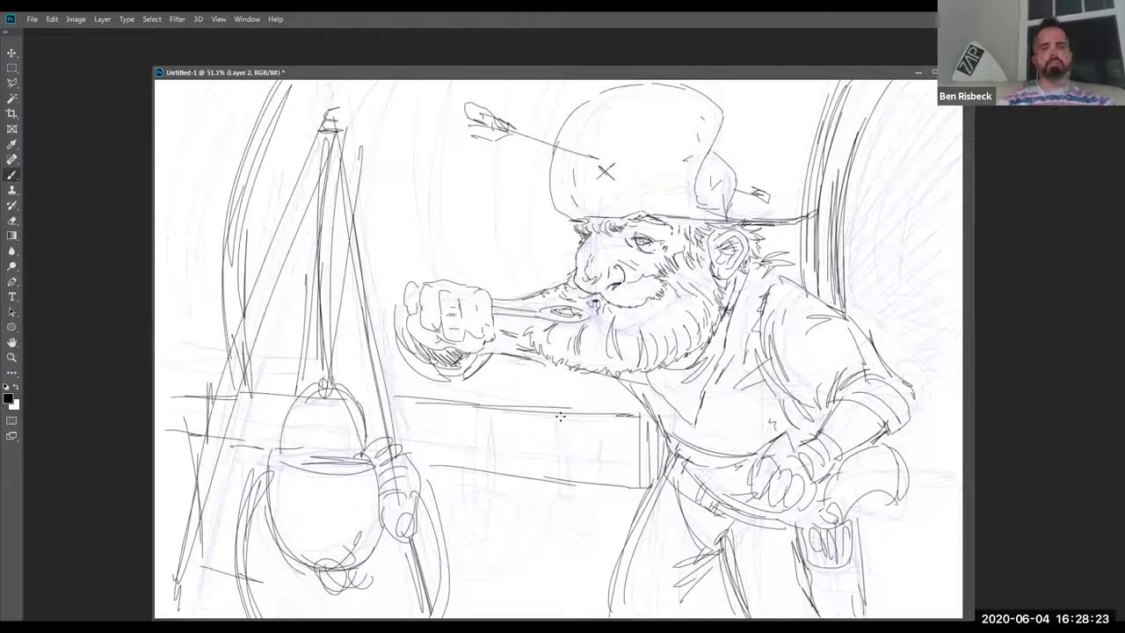
Add a vertical divider to the background beam, and reposition the floating document so the whole drawing is in view
mouse_move(550, 406)
mouse_down()
mouse_move(553, 491)
mouse_move(560, 480)
mouse_up()
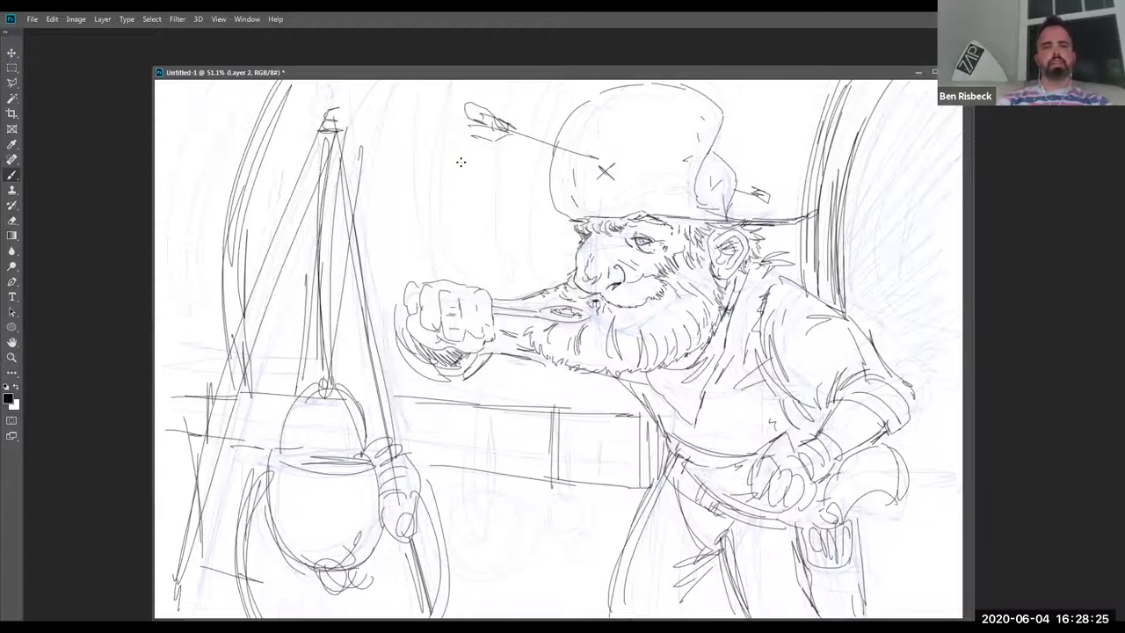
drag(466, 72, 443, 275)
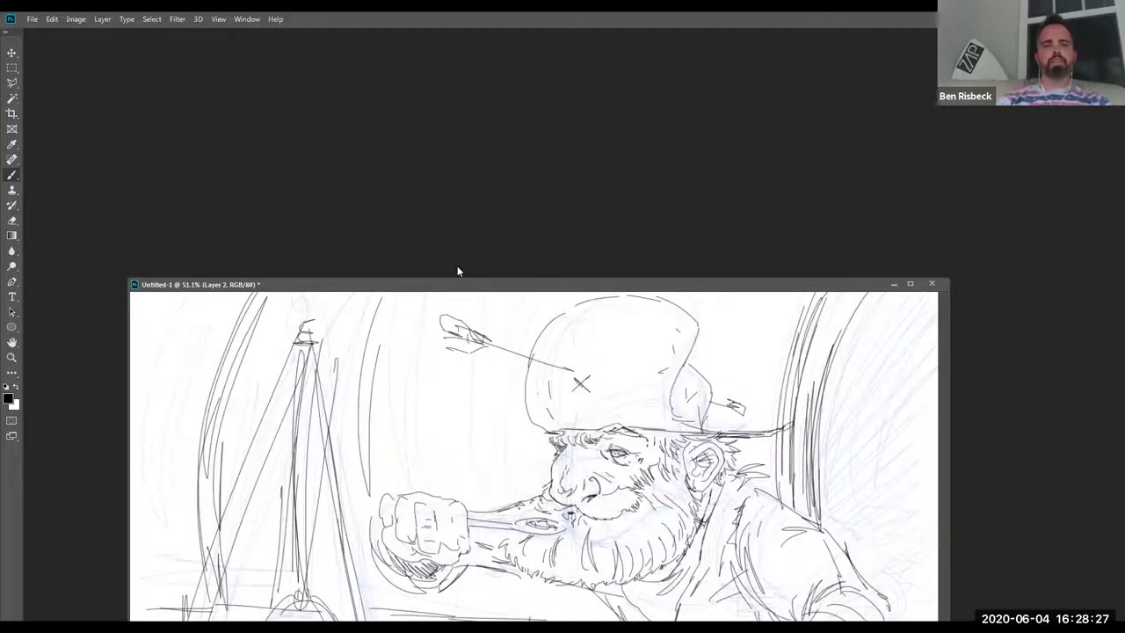
drag(455, 82, 447, 48)
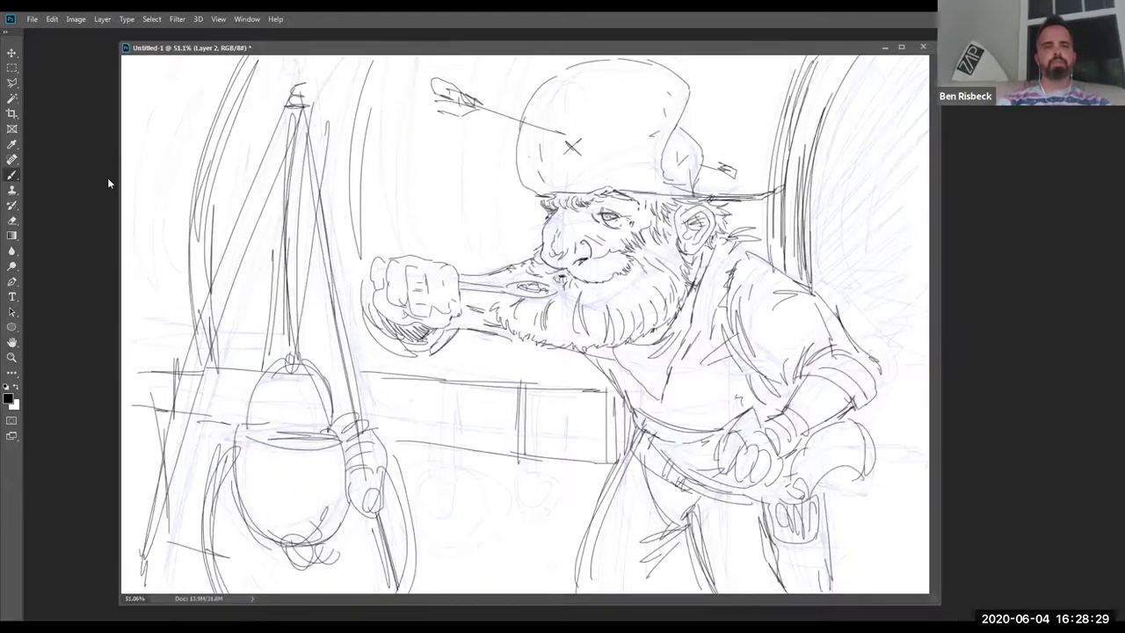
drag(531, 56, 493, 66)
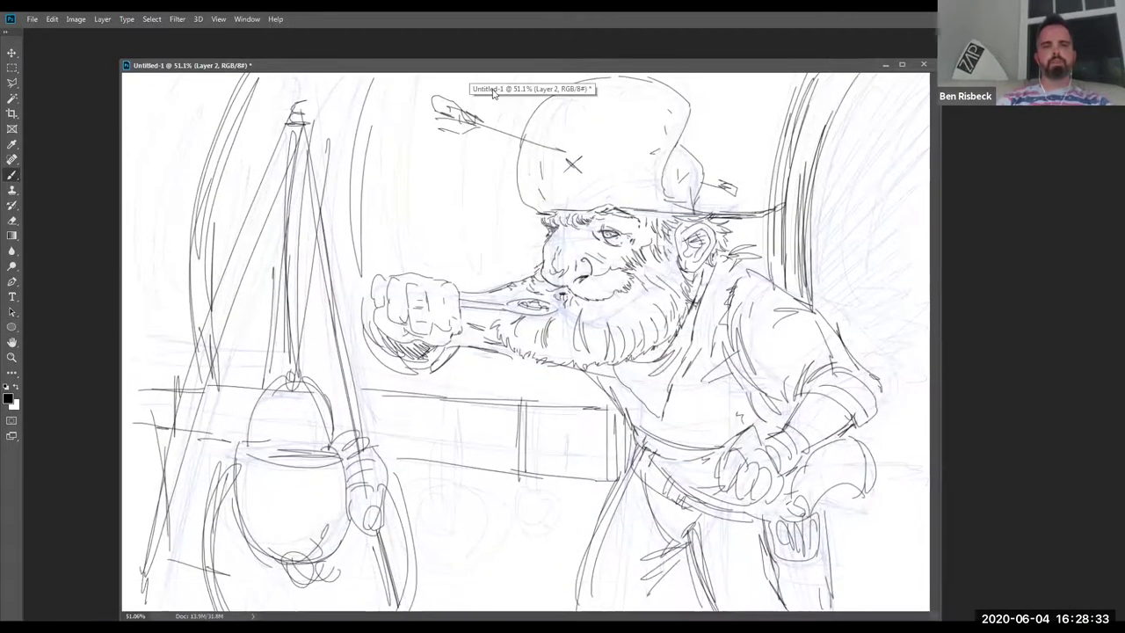
Add long curved background lines behind the outstretched arm, beyond the tripod and inside the archway behind the figure
drag(501, 109, 481, 279)
drag(505, 134, 491, 279)
drag(503, 348, 509, 400)
drag(366, 344, 379, 387)
mouse_move(168, 151)
mouse_down()
mouse_move(184, 369)
mouse_move(217, 109)
mouse_move(181, 213)
mouse_up()
mouse_move(203, 98)
mouse_down()
mouse_move(195, 299)
mouse_move(212, 347)
mouse_up()
drag(824, 299, 870, 118)
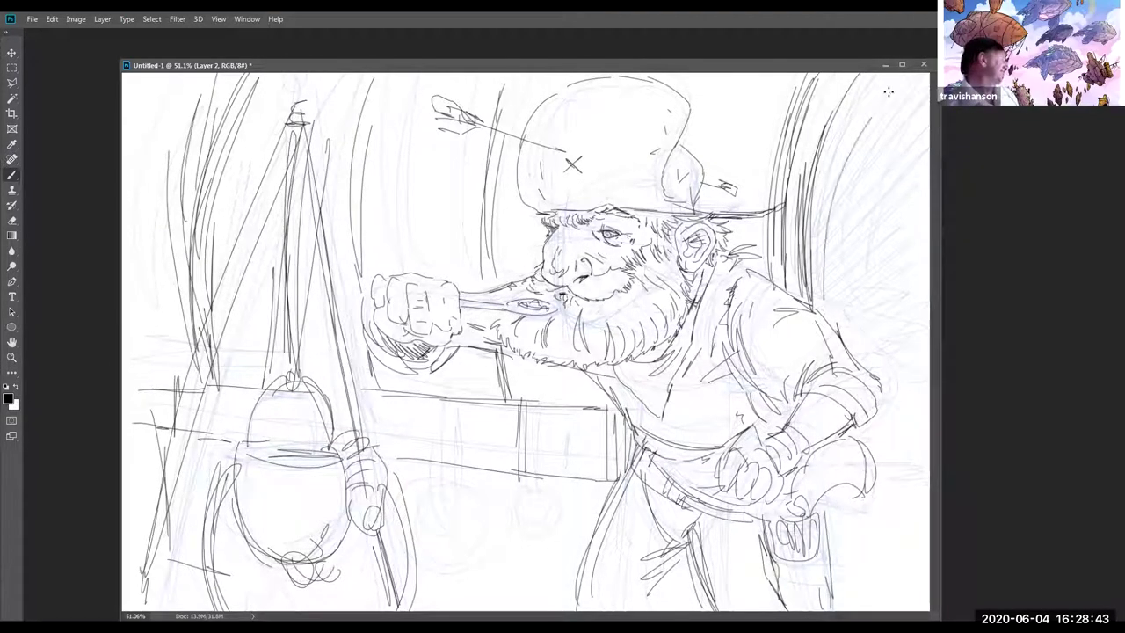
drag(891, 79, 830, 208)
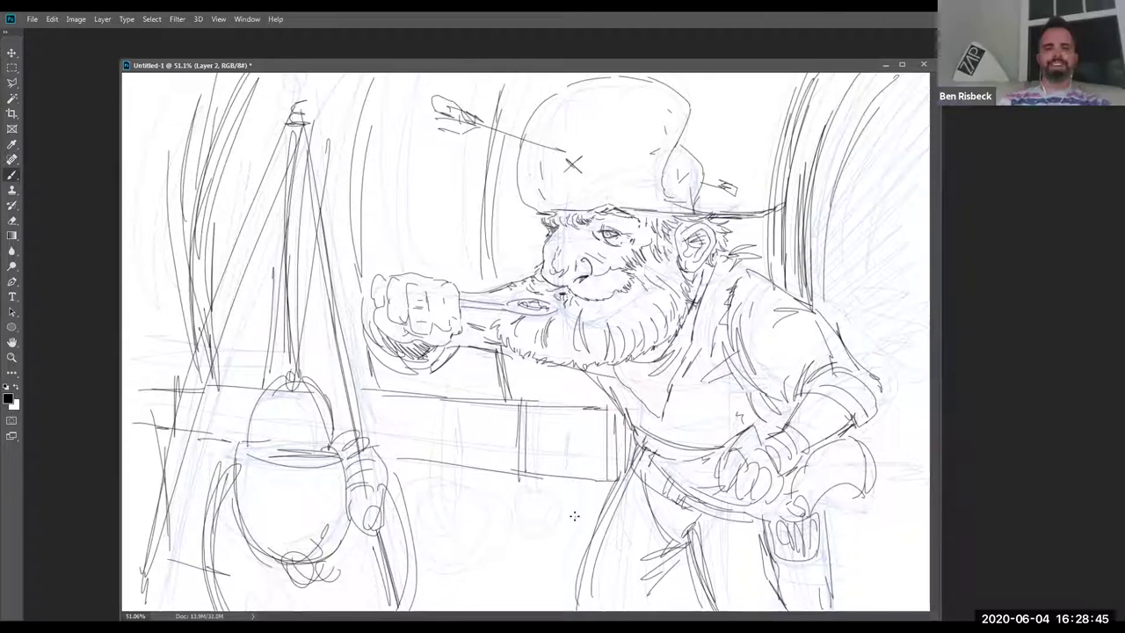
Sketch a ledge and horizontal lines in the background behind the tool and holster at the figure's hip
drag(835, 527, 841, 539)
mouse_move(883, 473)
mouse_down()
mouse_move(929, 475)
mouse_move(877, 454)
mouse_up()
mouse_move(876, 454)
mouse_down()
mouse_move(928, 456)
mouse_move(882, 437)
mouse_up()
drag(864, 433, 929, 432)
drag(831, 525, 916, 529)
drag(831, 567, 927, 567)
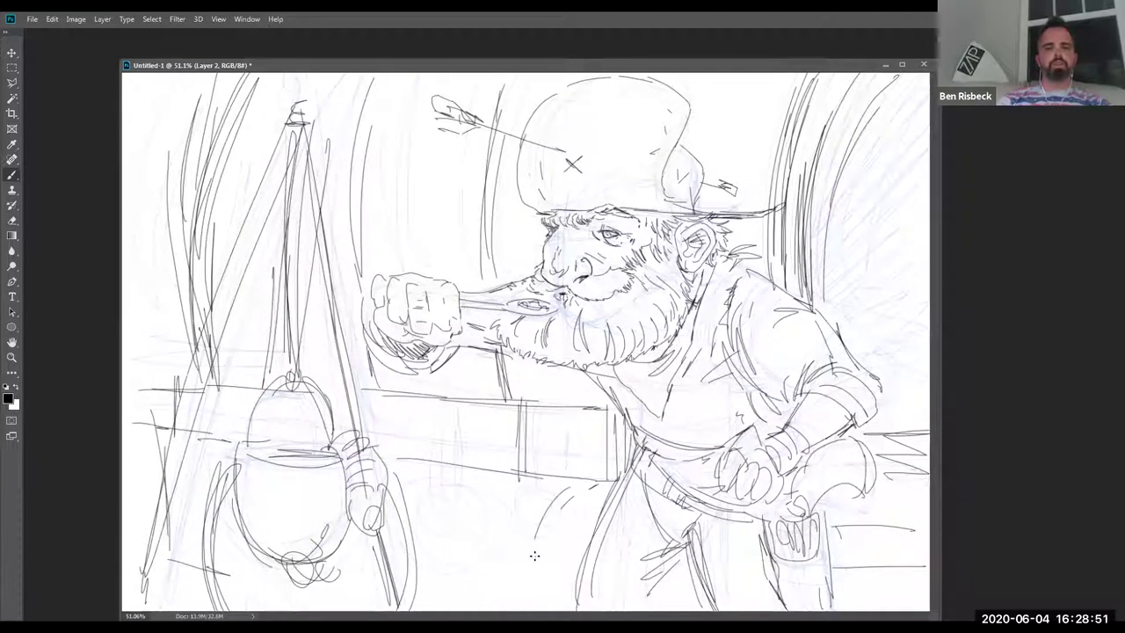
Sketch a double-lined arch behind the figure's front leg, and add cross lines to the belt and the curved piece at the hip
mouse_move(516, 594)
mouse_down()
mouse_move(581, 486)
mouse_move(530, 592)
mouse_move(568, 508)
mouse_move(613, 501)
mouse_up()
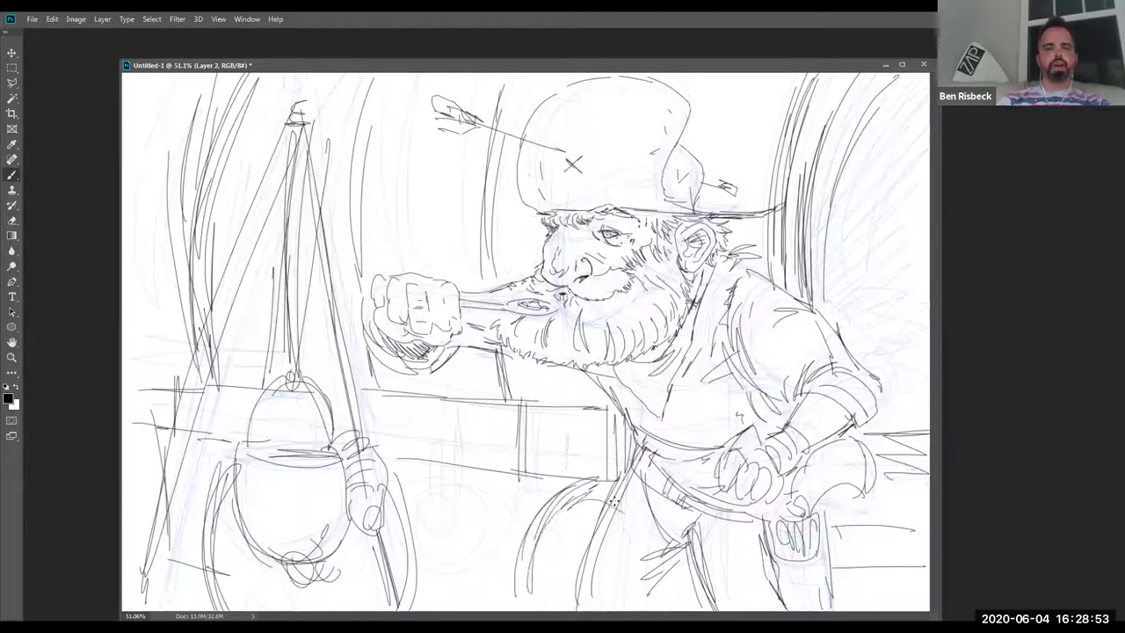
drag(663, 578, 680, 565)
drag(645, 607, 680, 565)
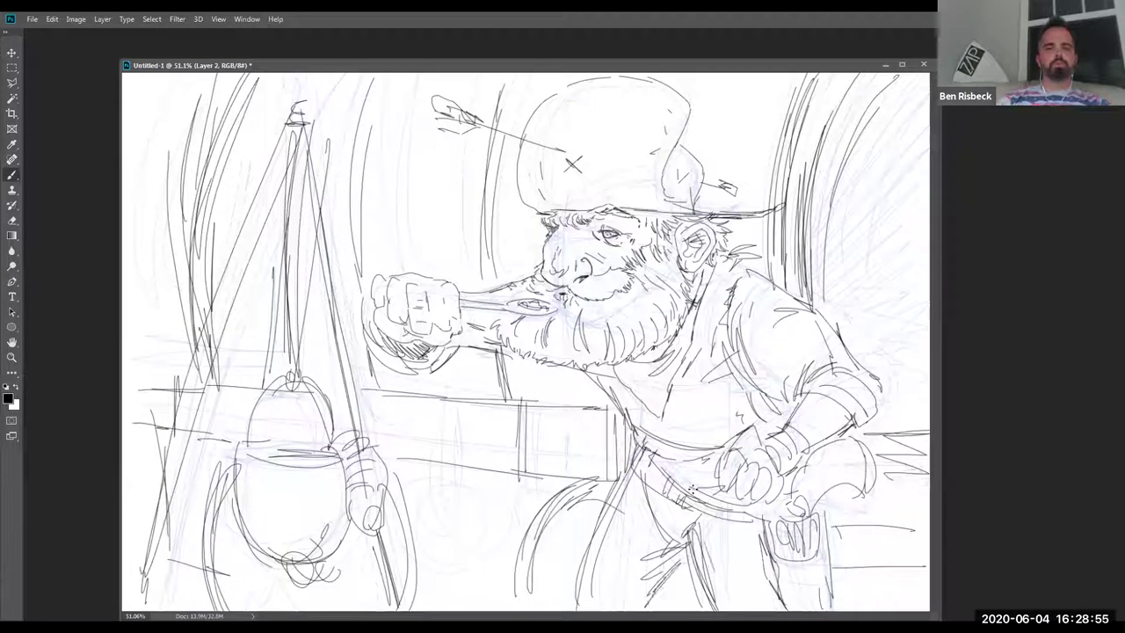
mouse_move(675, 502)
mouse_down()
mouse_move(751, 526)
mouse_move(726, 506)
mouse_move(723, 524)
mouse_move(746, 518)
mouse_move(747, 545)
mouse_up()
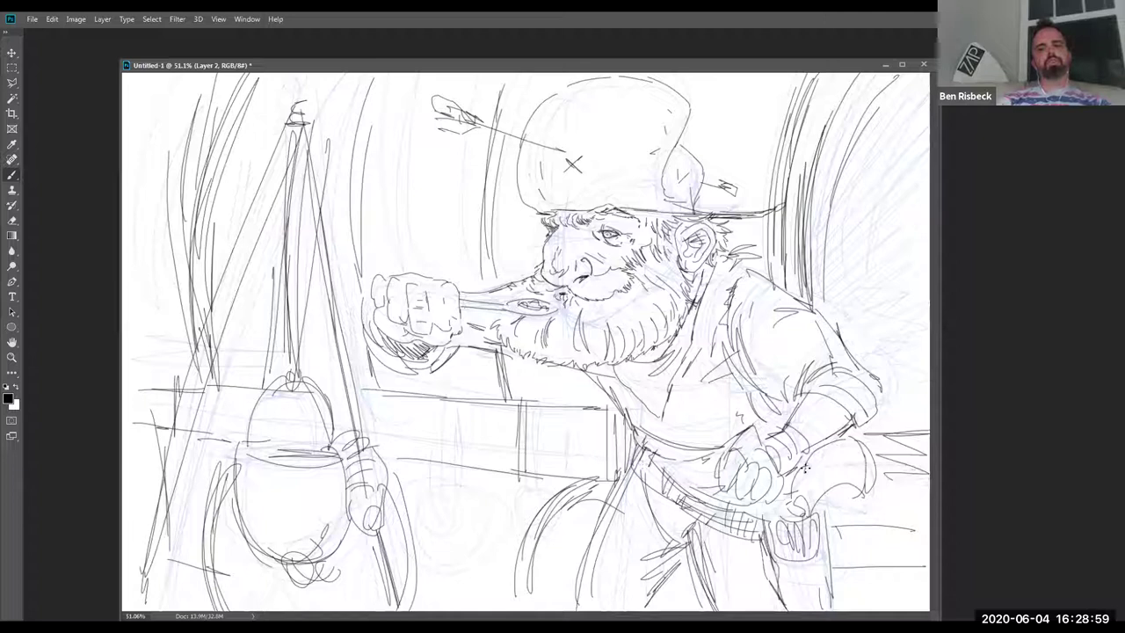
drag(823, 454, 847, 488)
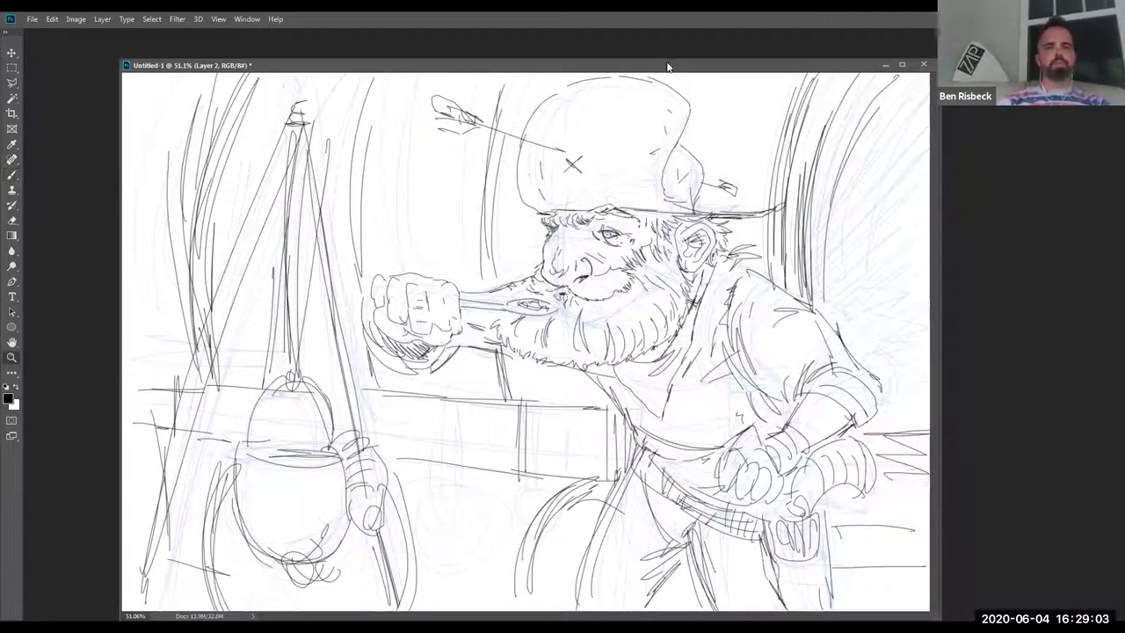
Bring up the layer list beside the floating document and add a new empty layer above Layer 2
click(247, 20)
click(253, 255)
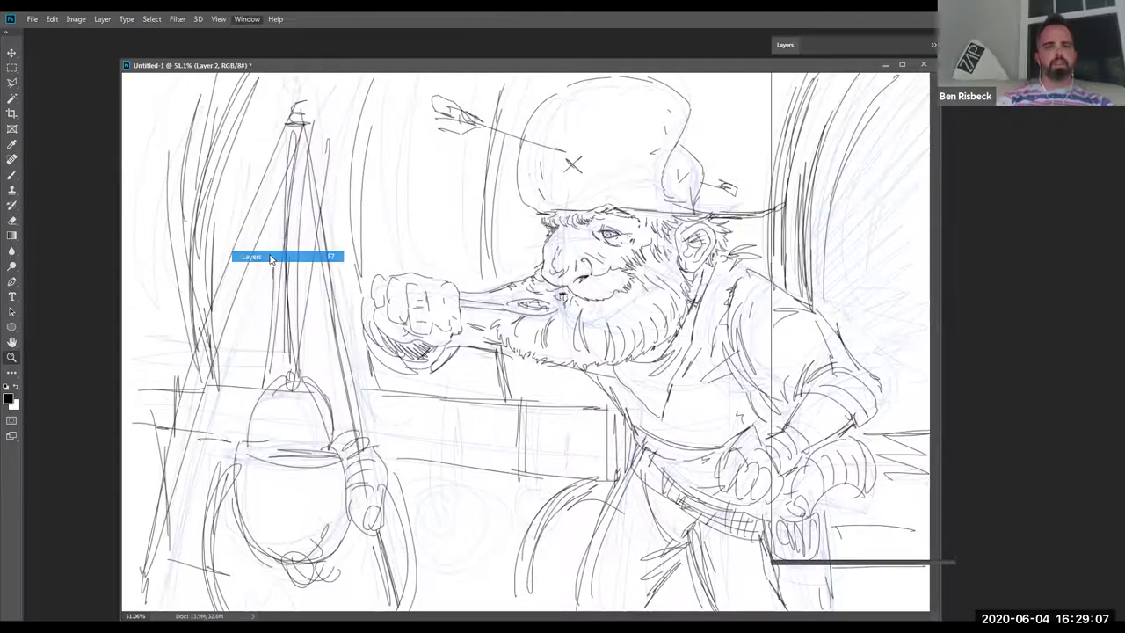
drag(888, 41, 1049, 39)
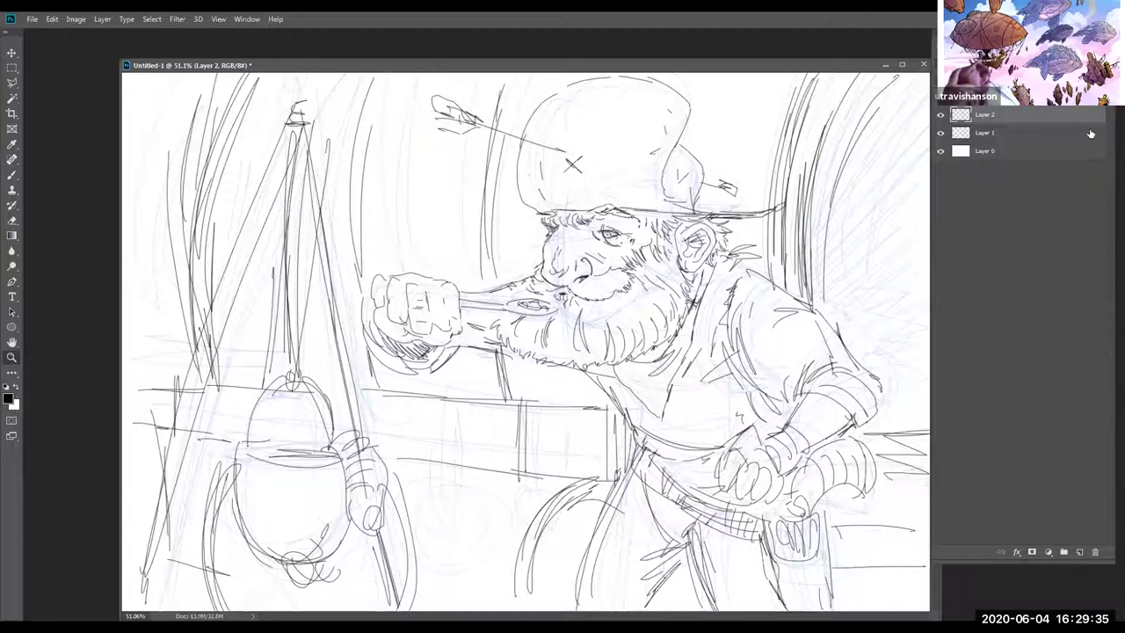
key(ctrl+shift+alt+n)
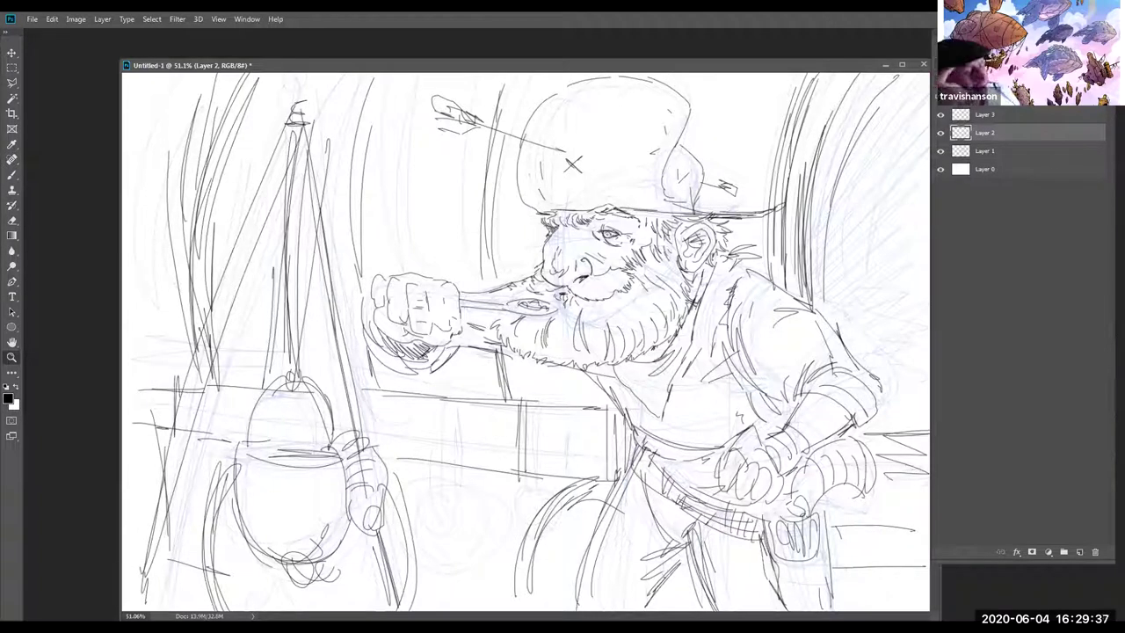
Fade the Layer 2 sketch to 50% opacity and hide the blue rough on Layer 1
key(3)
key(0)
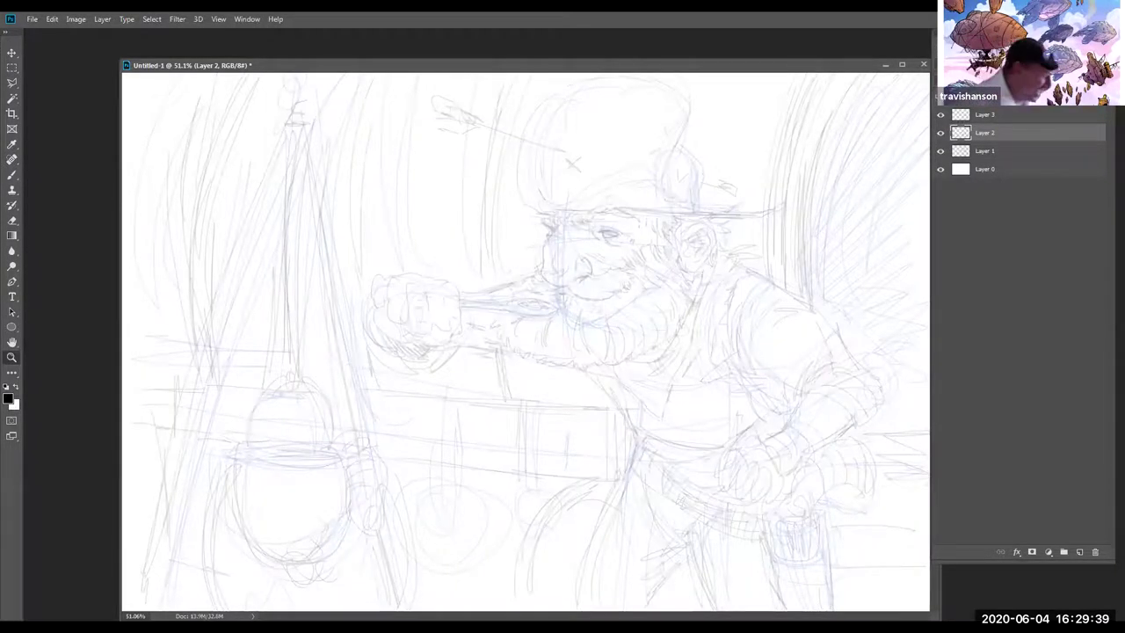
key(0)
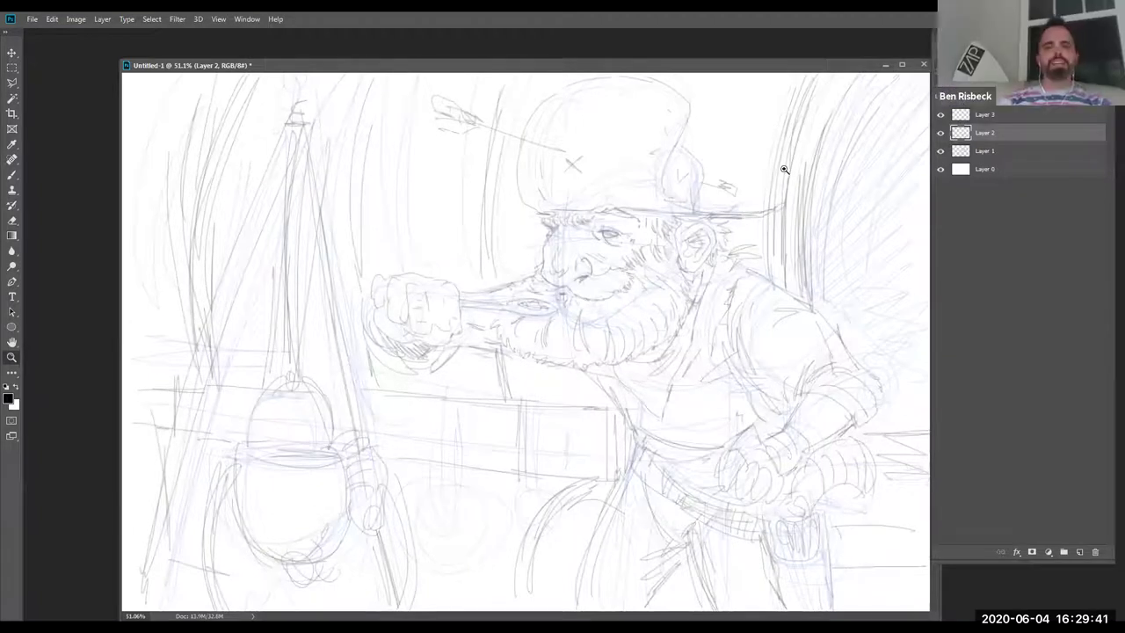
key(5)
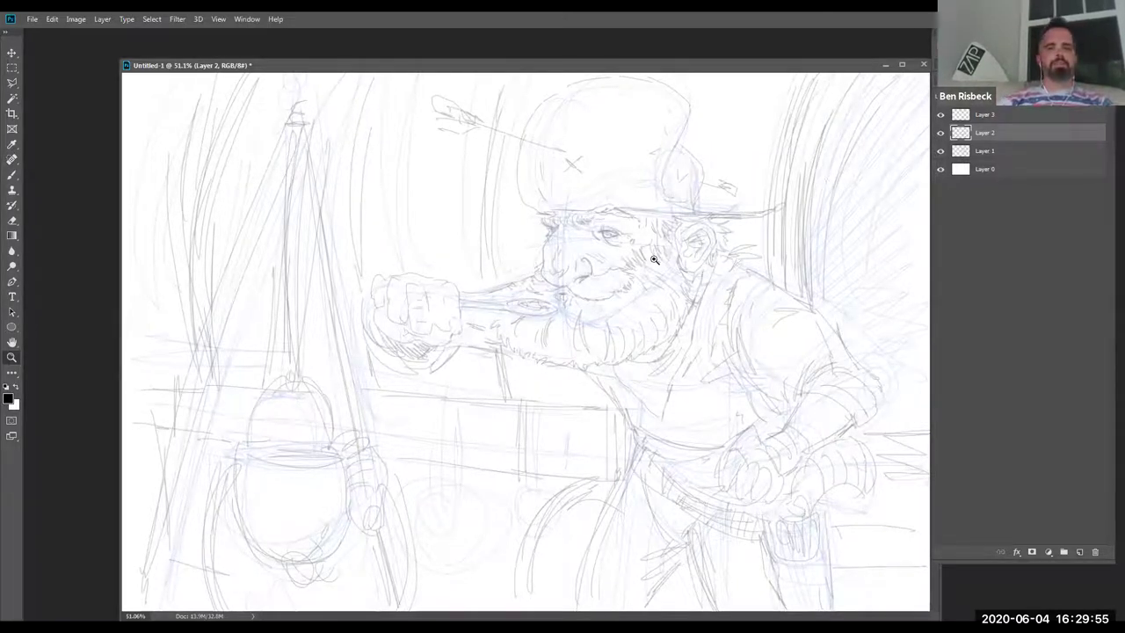
double_click(645, 216)
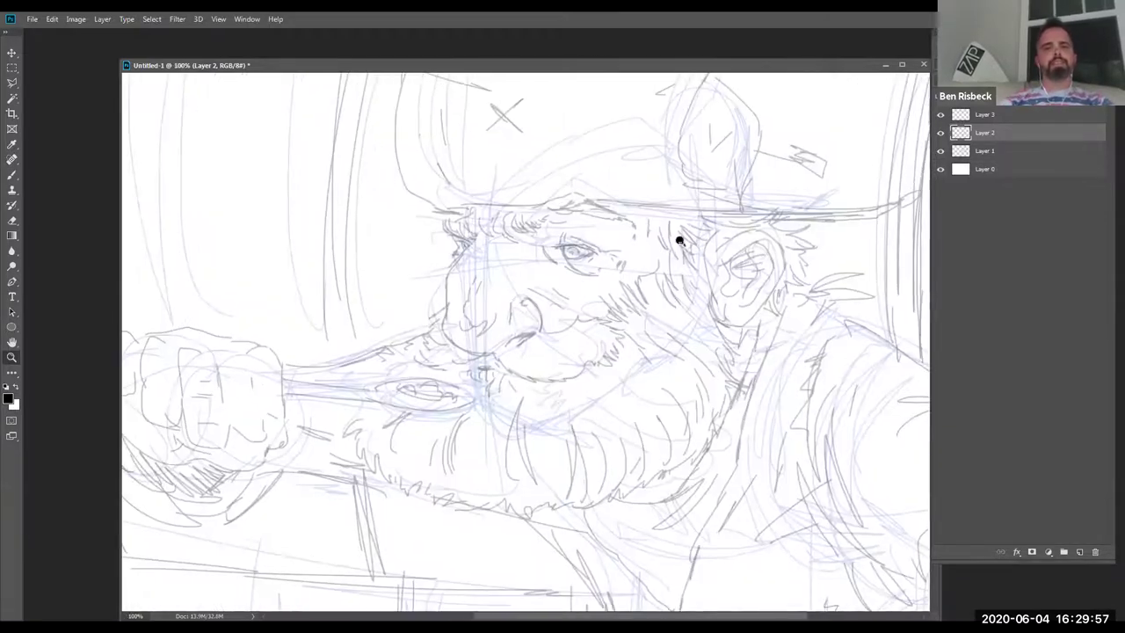
click(638, 234)
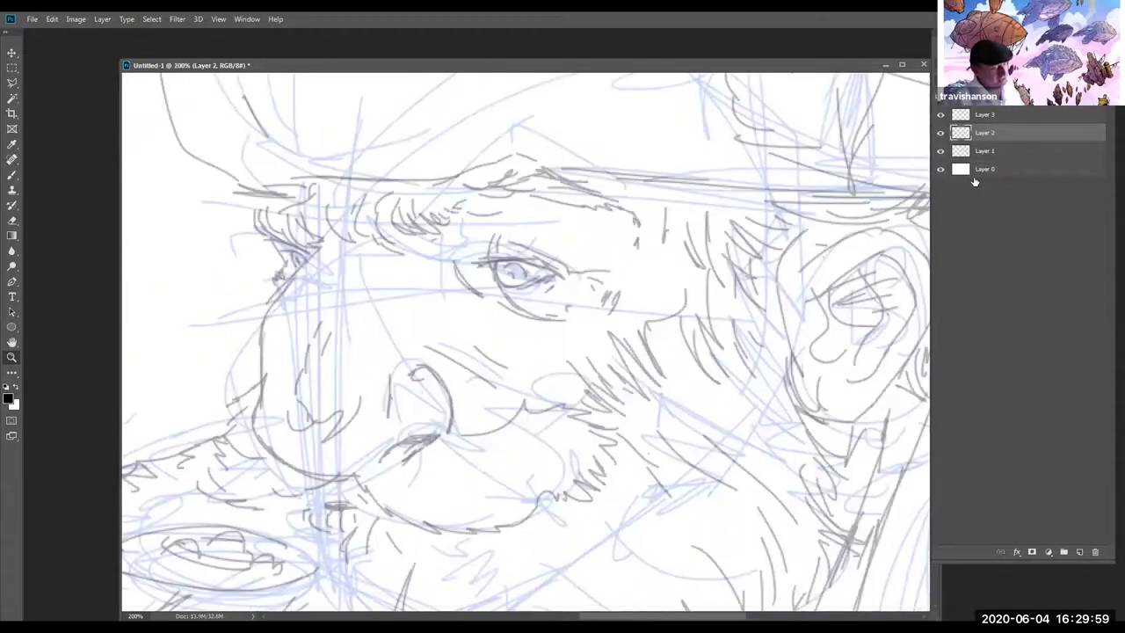
click(940, 151)
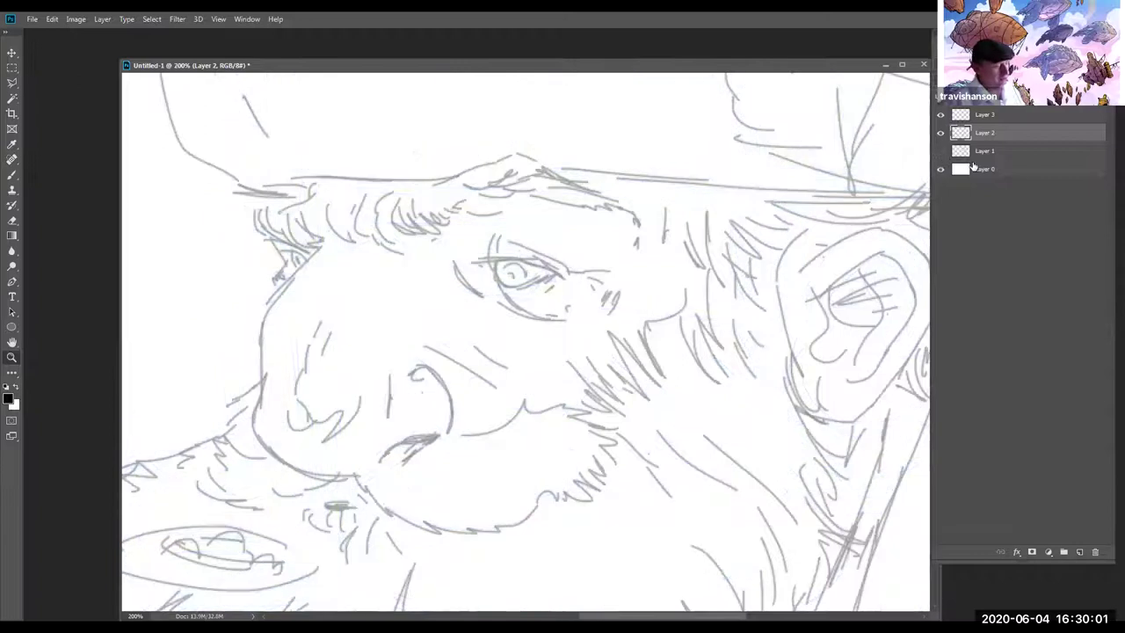
Ink the near eye on Layer 3 with bold black brush strokes, including its lids, iris, pupil and corner wrinkles
alt+click(619, 217)
click(11, 174)
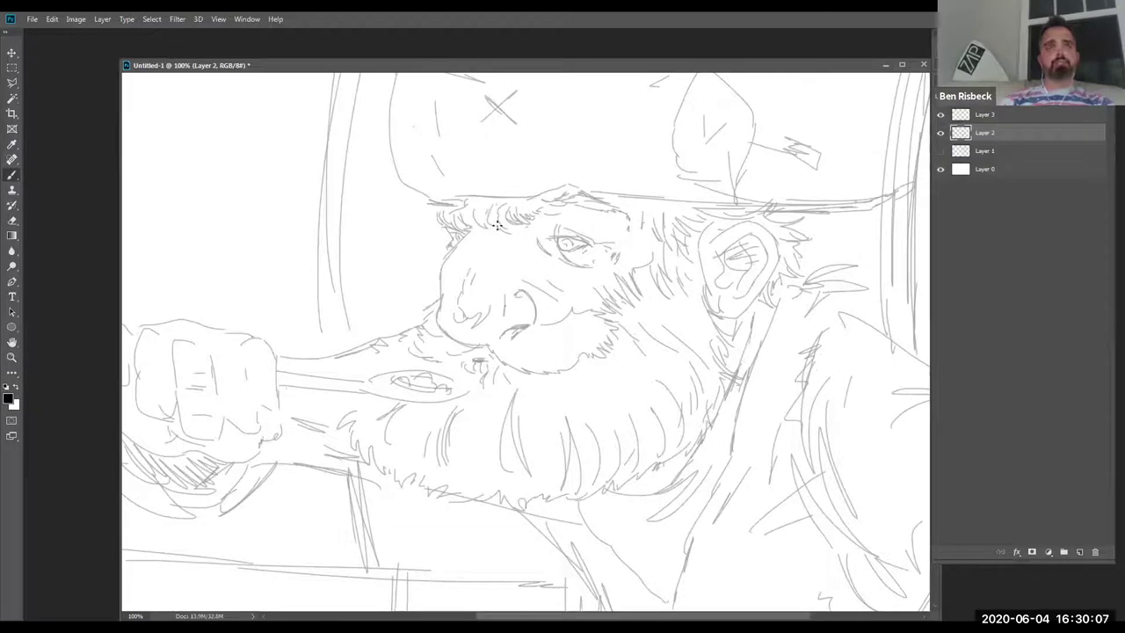
click(12, 357)
click(536, 243)
click(11, 174)
key(alt+bracketright)
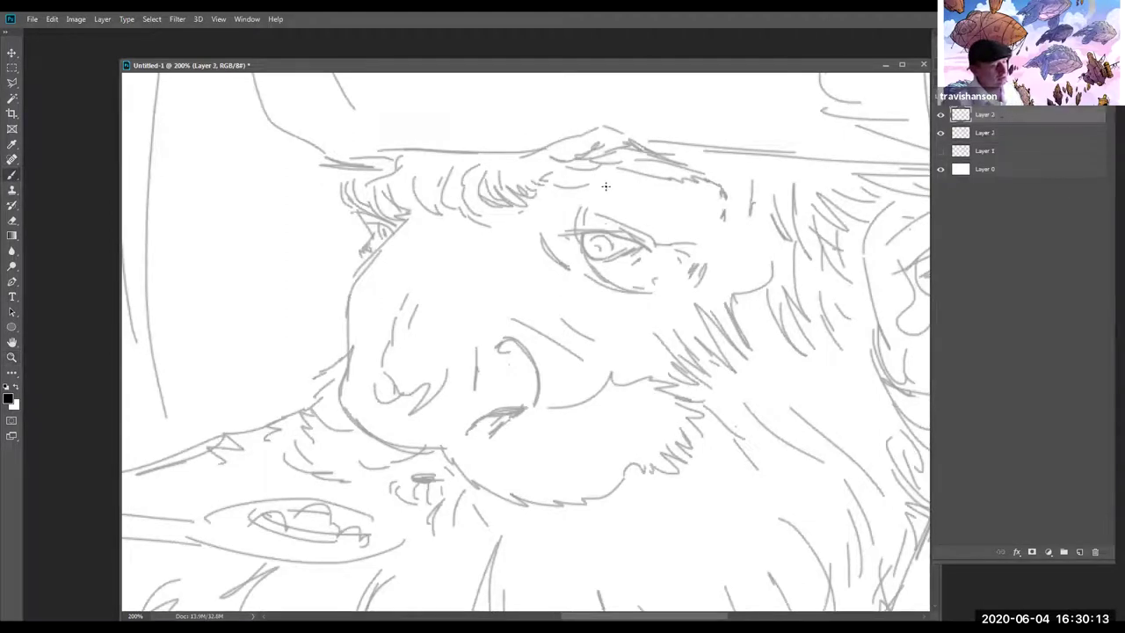
mouse_move(560, 228)
mouse_down()
mouse_move(651, 242)
mouse_move(564, 235)
mouse_move(615, 260)
mouse_move(567, 255)
mouse_move(565, 232)
mouse_move(577, 252)
mouse_move(568, 254)
mouse_move(630, 283)
mouse_up()
mouse_move(592, 209)
mouse_down()
mouse_move(570, 226)
mouse_move(595, 216)
mouse_move(566, 217)
mouse_move(661, 237)
mouse_move(691, 255)
mouse_move(669, 249)
mouse_move(676, 261)
mouse_move(686, 227)
mouse_move(652, 270)
mouse_up()
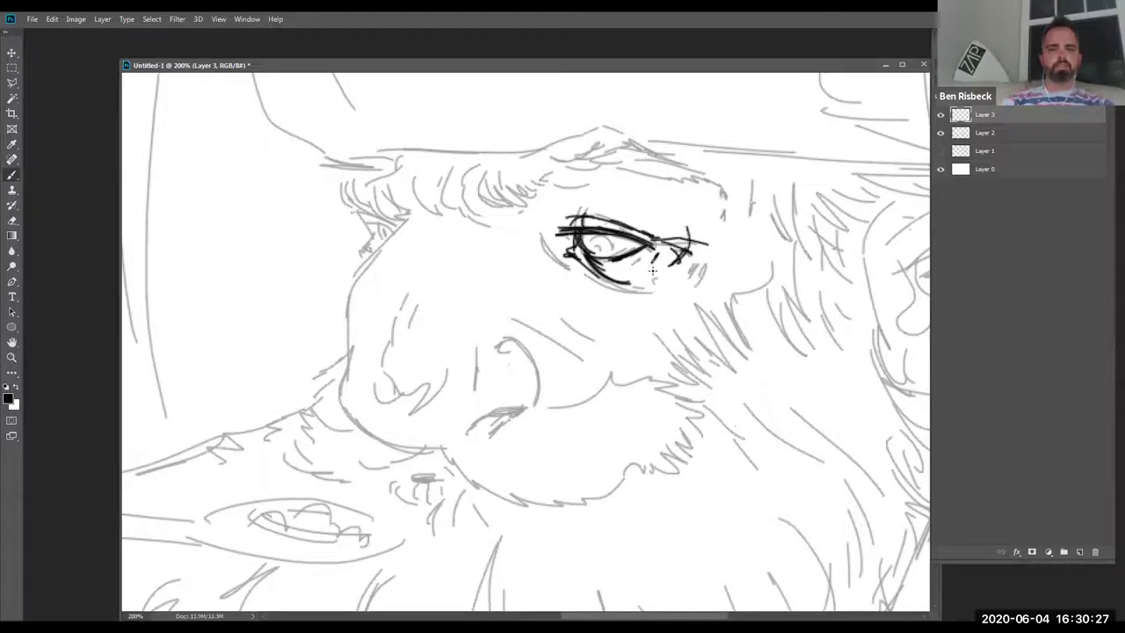
drag(602, 233, 613, 251)
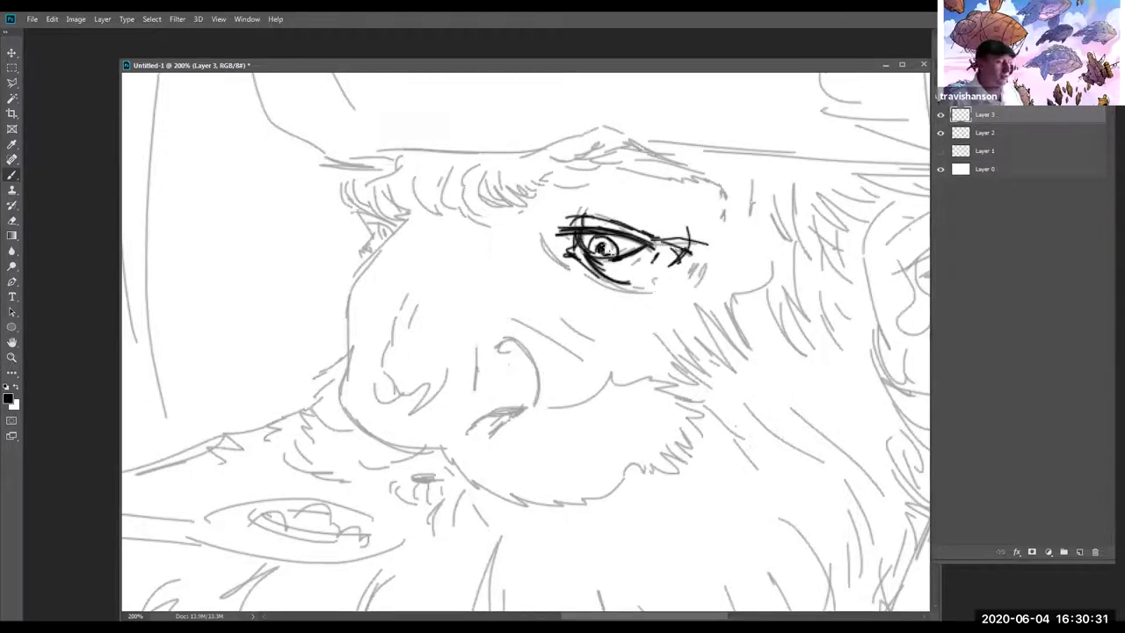
drag(585, 270, 610, 283)
Ink both bushy eyebrows below the hat brim with short, dense hair strokes
mouse_move(456, 167)
mouse_down()
mouse_move(481, 212)
mouse_move(475, 178)
mouse_move(506, 155)
mouse_up()
drag(500, 209, 525, 152)
mouse_move(531, 202)
mouse_down()
mouse_move(546, 150)
mouse_move(573, 150)
mouse_move(554, 174)
mouse_move(595, 134)
mouse_move(631, 135)
mouse_move(625, 149)
mouse_move(658, 140)
mouse_up()
mouse_move(633, 166)
mouse_down()
mouse_move(687, 161)
mouse_move(676, 174)
mouse_move(711, 170)
mouse_move(723, 195)
mouse_up()
mouse_move(398, 213)
mouse_down()
mouse_move(385, 171)
mouse_move(358, 170)
mouse_up()
drag(362, 216, 352, 172)
mouse_move(351, 222)
mouse_down()
mouse_move(341, 176)
mouse_move(337, 200)
mouse_up()
Ink the nose outline and nostril, the cheek crease beside it, and the upper edge of the near moustache
mouse_move(357, 225)
mouse_down()
mouse_move(348, 197)
mouse_move(394, 232)
mouse_move(355, 272)
mouse_move(343, 395)
mouse_move(395, 443)
mouse_move(440, 455)
mouse_move(517, 413)
mouse_up()
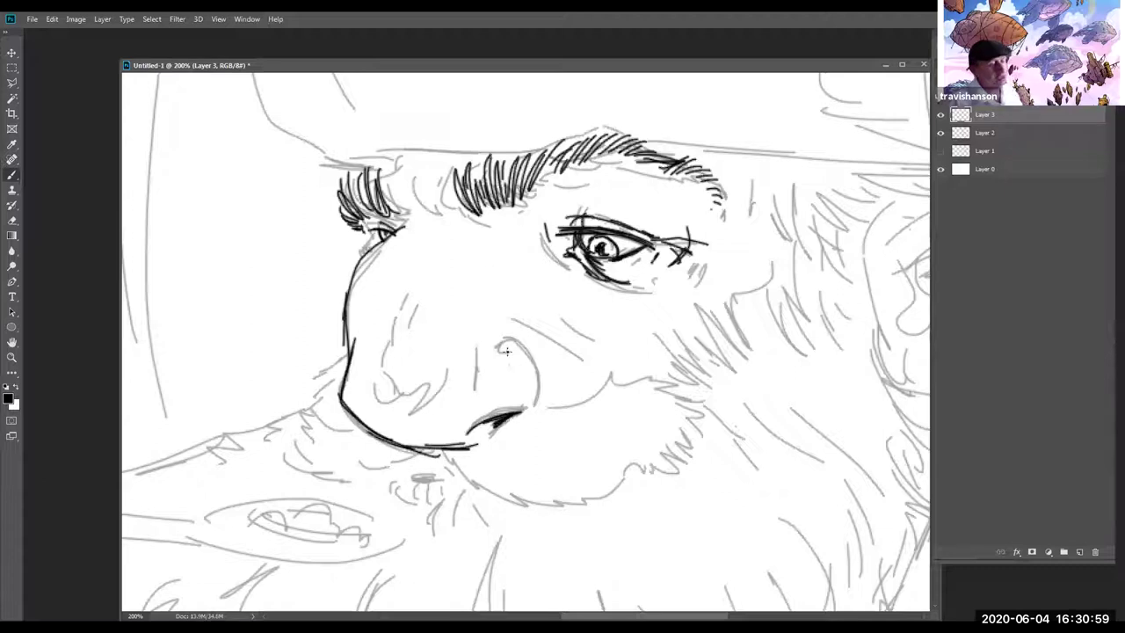
mouse_move(504, 350)
mouse_down()
mouse_move(539, 408)
mouse_move(536, 345)
mouse_move(609, 378)
mouse_move(536, 317)
mouse_move(513, 320)
mouse_up()
mouse_move(513, 323)
mouse_down()
mouse_move(504, 334)
mouse_move(539, 391)
mouse_up()
drag(520, 343, 571, 376)
mouse_move(531, 410)
mouse_down()
mouse_move(637, 377)
mouse_move(665, 387)
mouse_up()
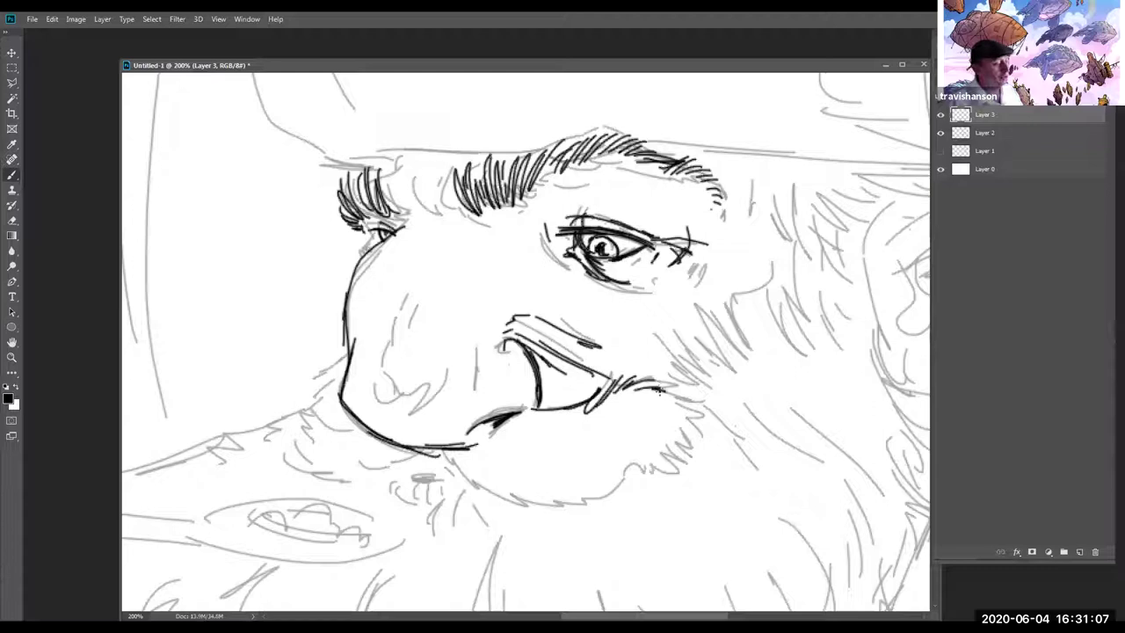
Ink the hairy lower edges of both moustache halves and a dark mark for the mouth beneath them
drag(455, 450, 542, 515)
mouse_move(498, 481)
mouse_down()
mouse_move(564, 511)
mouse_move(606, 497)
mouse_move(706, 439)
mouse_move(716, 400)
mouse_move(703, 395)
mouse_up()
mouse_move(435, 454)
mouse_down()
mouse_move(387, 473)
mouse_move(338, 470)
mouse_move(286, 435)
mouse_move(283, 410)
mouse_move(297, 392)
mouse_up()
mouse_move(299, 384)
mouse_down()
mouse_move(310, 411)
mouse_move(327, 410)
mouse_move(333, 378)
mouse_up()
drag(411, 480, 443, 483)
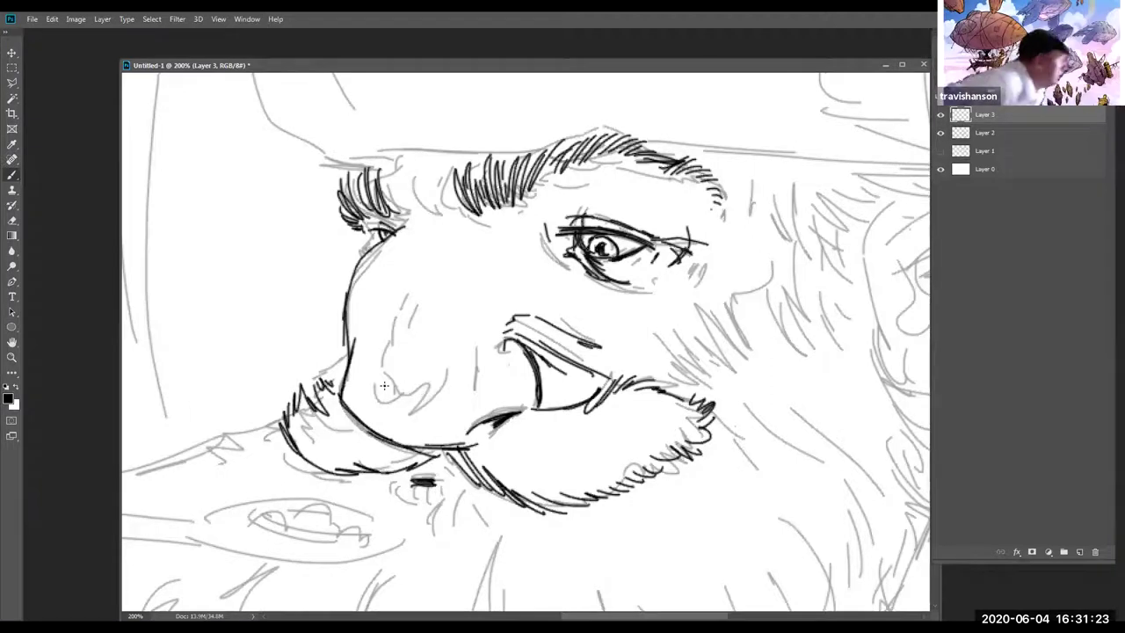
Ink the nose's tip and bridge contours, fill the near eyebrow's inner end, and add wrinkles around the eye
drag(380, 385, 390, 400)
mouse_move(388, 368)
mouse_down()
mouse_move(390, 295)
mouse_move(414, 251)
mouse_up()
drag(416, 185, 431, 209)
drag(426, 162, 417, 185)
mouse_move(439, 160)
mouse_down()
mouse_move(419, 216)
mouse_move(536, 225)
mouse_move(548, 262)
mouse_move(573, 283)
mouse_up()
drag(687, 267, 659, 286)
Ink tufts of beard hair up the cheek from the moustache end to the sideburn in front of the ear
drag(659, 334, 686, 392)
drag(665, 355, 695, 396)
mouse_move(677, 354)
mouse_down()
mouse_move(722, 341)
mouse_move(698, 357)
mouse_move(698, 332)
mouse_move(710, 349)
mouse_move(711, 300)
mouse_up()
mouse_move(733, 351)
mouse_down()
mouse_move(728, 293)
mouse_move(744, 271)
mouse_move(782, 262)
mouse_move(790, 223)
mouse_up()
drag(791, 280, 795, 221)
mouse_move(803, 274)
mouse_down()
mouse_move(808, 216)
mouse_move(822, 231)
mouse_up()
mouse_move(832, 264)
mouse_down()
mouse_move(849, 269)
mouse_move(840, 220)
mouse_up()
mouse_move(851, 267)
mouse_down()
mouse_move(868, 225)
mouse_move(847, 214)
mouse_up()
mouse_move(860, 236)
mouse_down()
mouse_move(856, 214)
mouse_move(874, 211)
mouse_up()
drag(849, 223, 871, 207)
mouse_move(786, 202)
mouse_down()
mouse_move(762, 183)
mouse_move(780, 202)
mouse_move(772, 222)
mouse_up()
drag(749, 176, 761, 251)
drag(764, 247, 762, 261)
Ink the lip details below the moustache, and add hatching under the nose, at the nostril and along the cheek crease
click(12, 342)
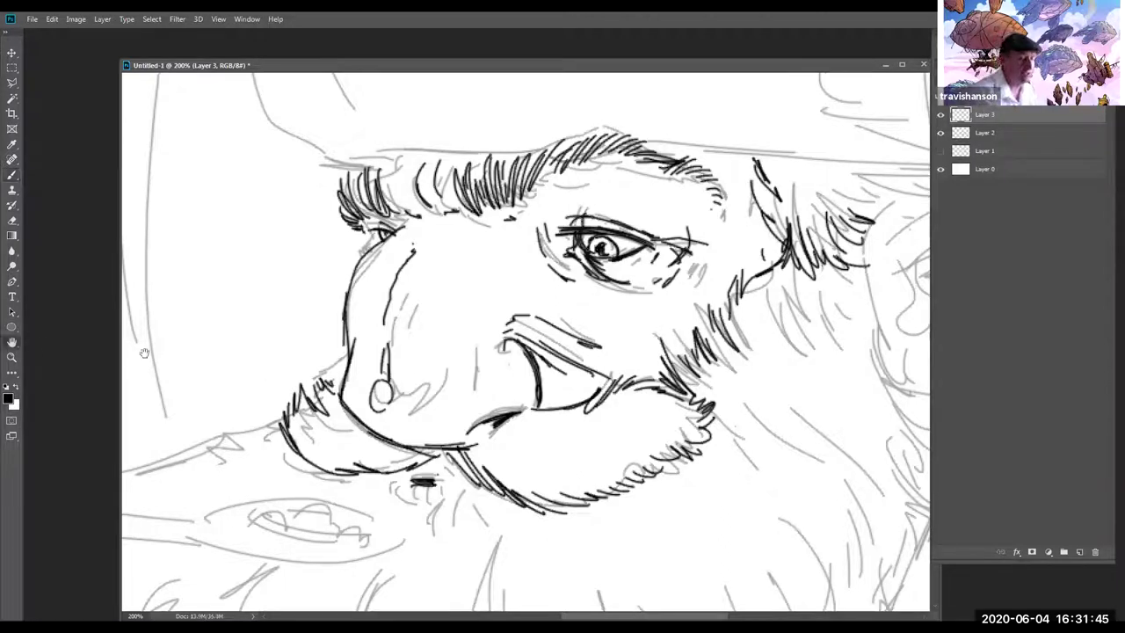
drag(419, 334, 381, 189)
click(9, 144)
click(12, 160)
click(11, 178)
mouse_move(366, 339)
mouse_down()
mouse_move(360, 359)
mouse_move(422, 362)
mouse_up()
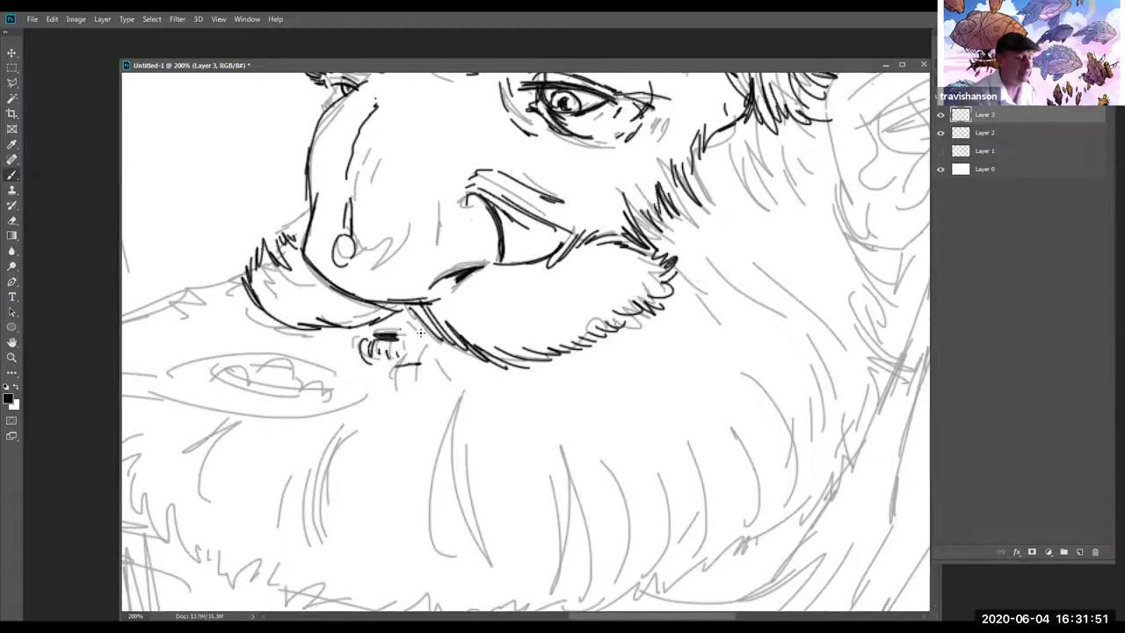
drag(354, 288, 390, 321)
mouse_move(368, 295)
mouse_down()
mouse_move(396, 317)
mouse_move(424, 320)
mouse_up()
drag(460, 285, 480, 272)
drag(507, 197, 523, 217)
drag(519, 206, 531, 222)
drag(528, 211, 544, 230)
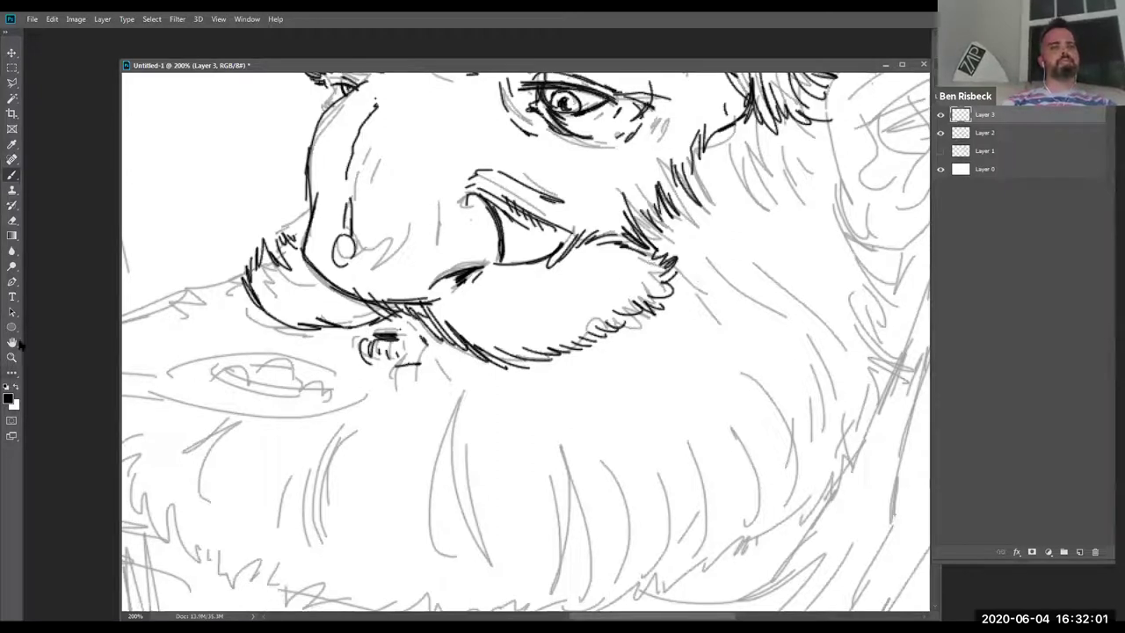
Ink the beard's rear edge with short hair strokes from below the ear down towards the chin
drag(612, 288, 454, 265)
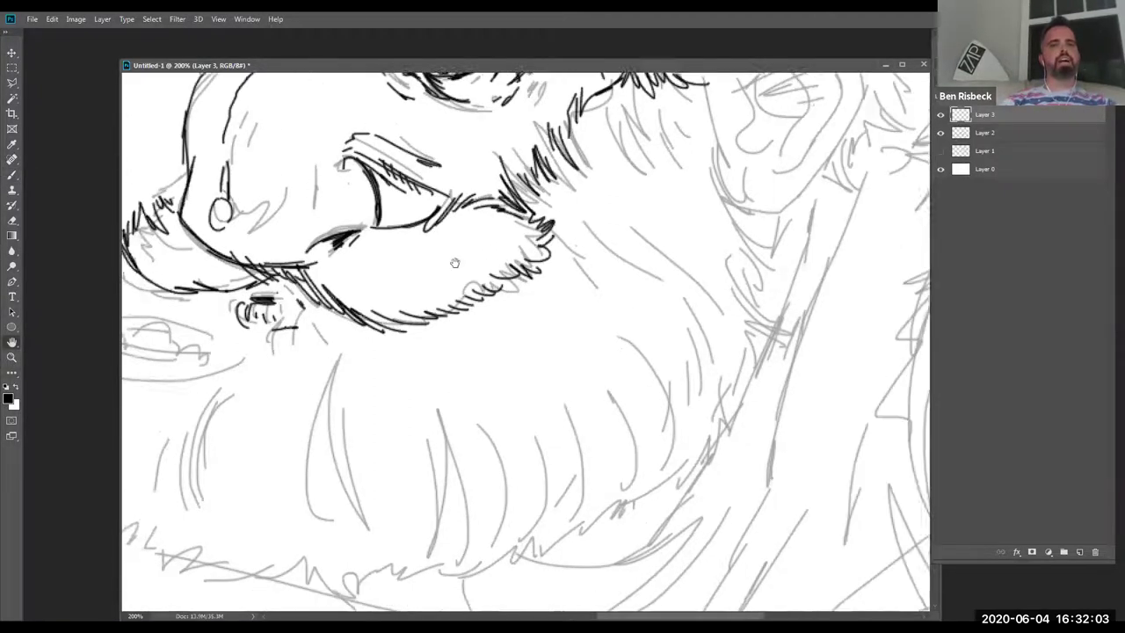
click(11, 174)
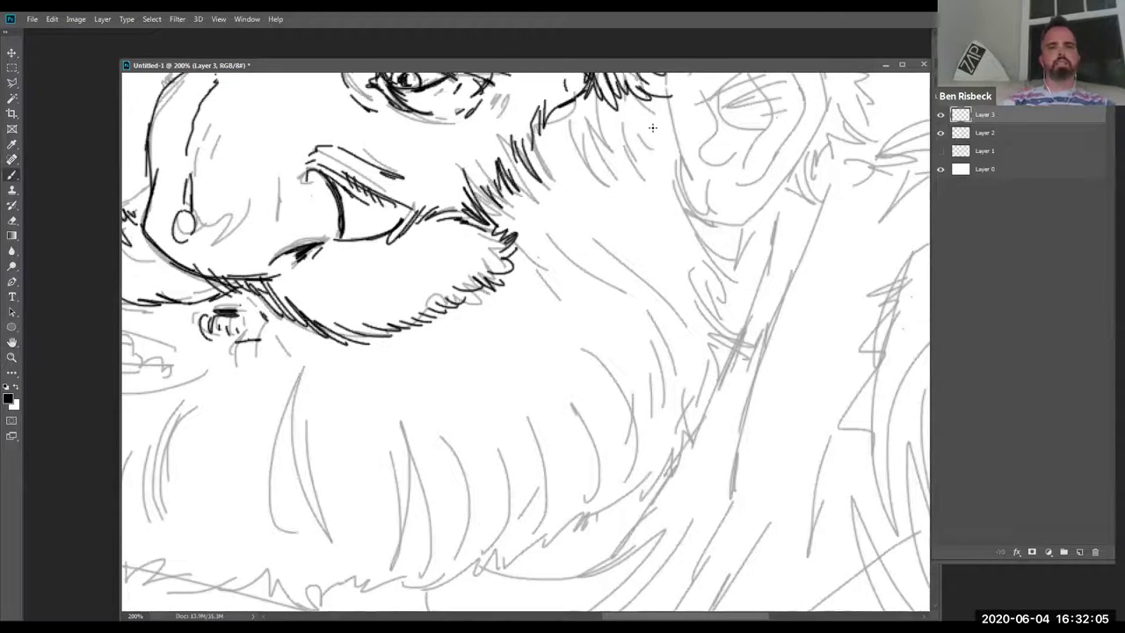
mouse_move(669, 124)
mouse_down()
mouse_move(692, 180)
mouse_move(677, 193)
mouse_move(695, 225)
mouse_move(699, 195)
mouse_move(674, 212)
mouse_move(718, 243)
mouse_move(727, 263)
mouse_move(710, 251)
mouse_move(736, 286)
mouse_move(727, 335)
mouse_move(717, 328)
mouse_move(732, 350)
mouse_move(714, 350)
mouse_move(713, 337)
mouse_move(709, 364)
mouse_up()
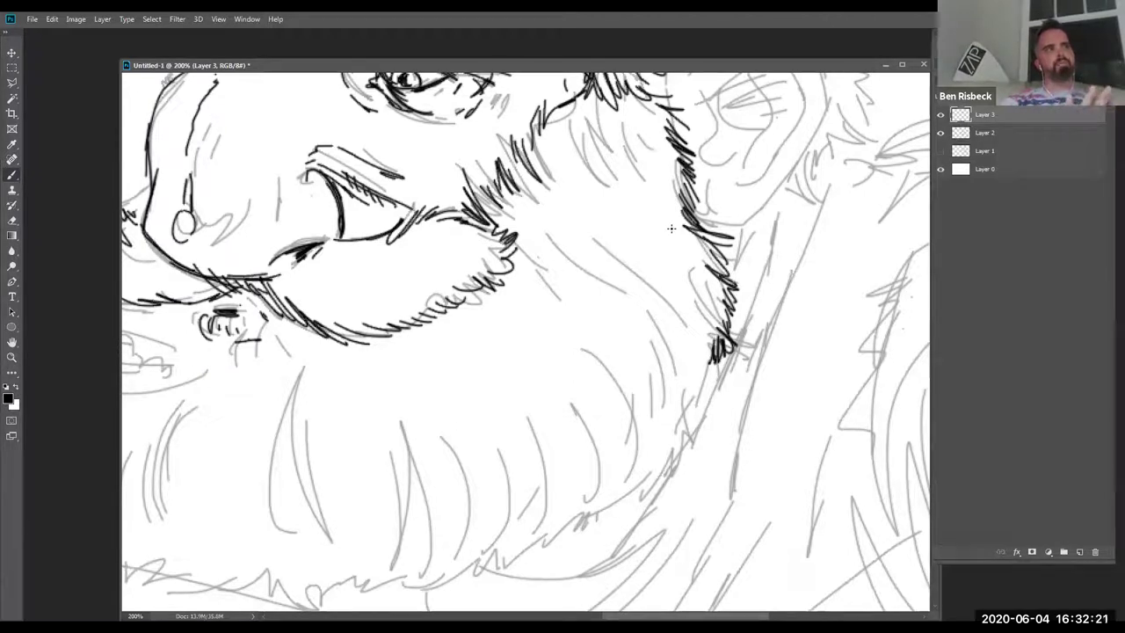
drag(713, 350, 688, 414)
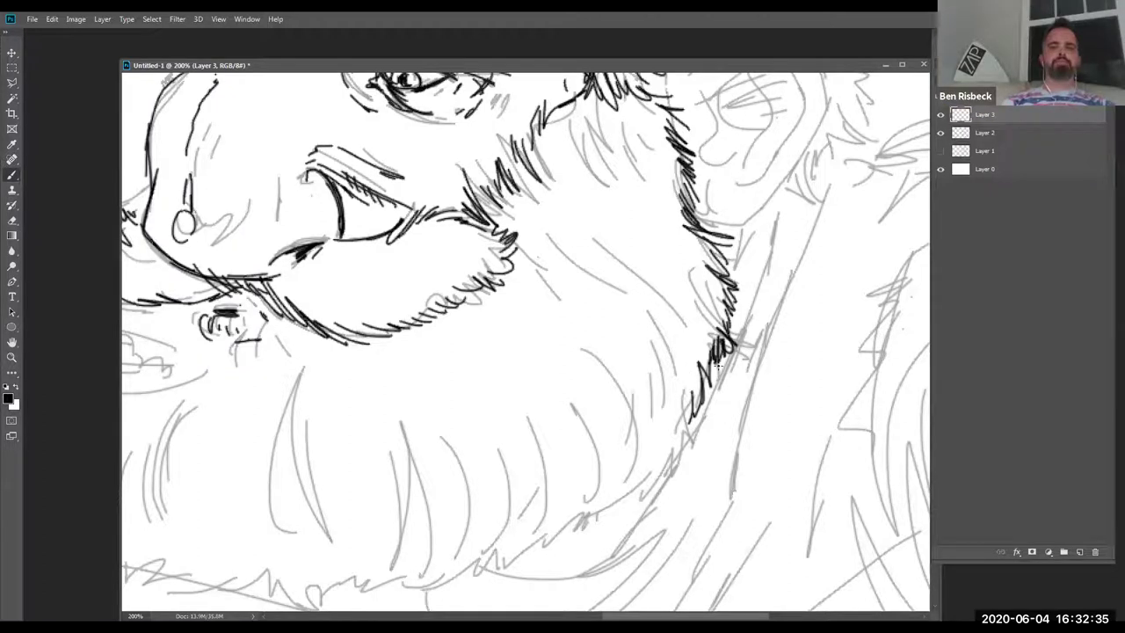
mouse_move(688, 402)
mouse_down()
mouse_move(680, 453)
mouse_move(663, 472)
mouse_move(635, 490)
mouse_move(633, 479)
mouse_move(593, 516)
mouse_move(597, 493)
mouse_move(531, 541)
mouse_up()
Ink short hair strokes along the beard's upper edge in front of the far moustache half
click(15, 343)
mouse_move(361, 363)
mouse_down()
mouse_move(479, 319)
mouse_move(516, 288)
mouse_up()
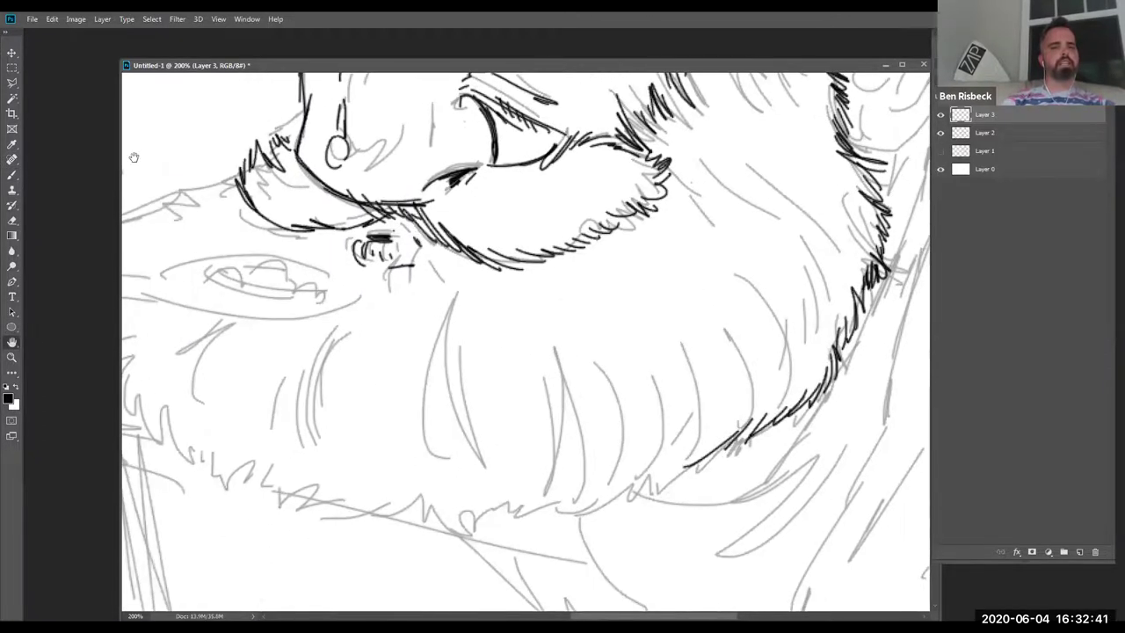
key(b)
drag(241, 180, 192, 197)
drag(199, 193, 162, 207)
Ink the beard's front edge around the spoon and its ragged underside back to the rear edge
click(13, 342)
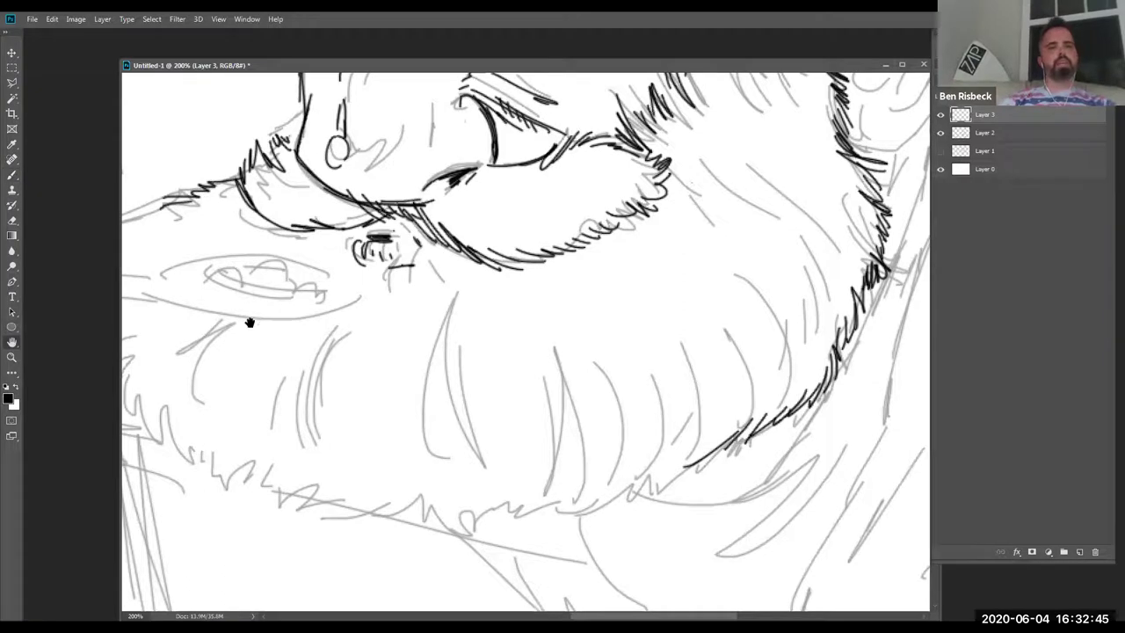
drag(252, 322, 323, 302)
click(12, 175)
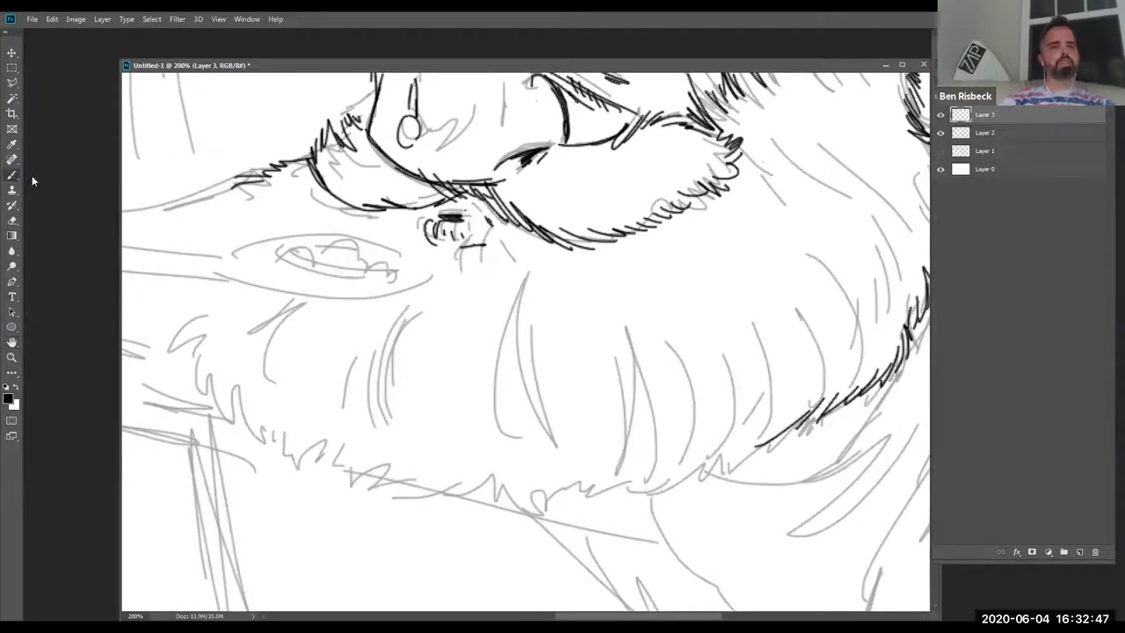
drag(230, 190, 213, 244)
drag(209, 287, 181, 336)
drag(194, 318, 202, 362)
mouse_move(201, 352)
mouse_down()
mouse_move(207, 319)
mouse_move(219, 411)
mouse_move(226, 388)
mouse_move(243, 425)
mouse_move(276, 426)
mouse_move(347, 462)
mouse_move(378, 462)
mouse_move(367, 475)
mouse_move(512, 484)
mouse_move(517, 505)
mouse_move(733, 464)
mouse_move(785, 406)
mouse_up()
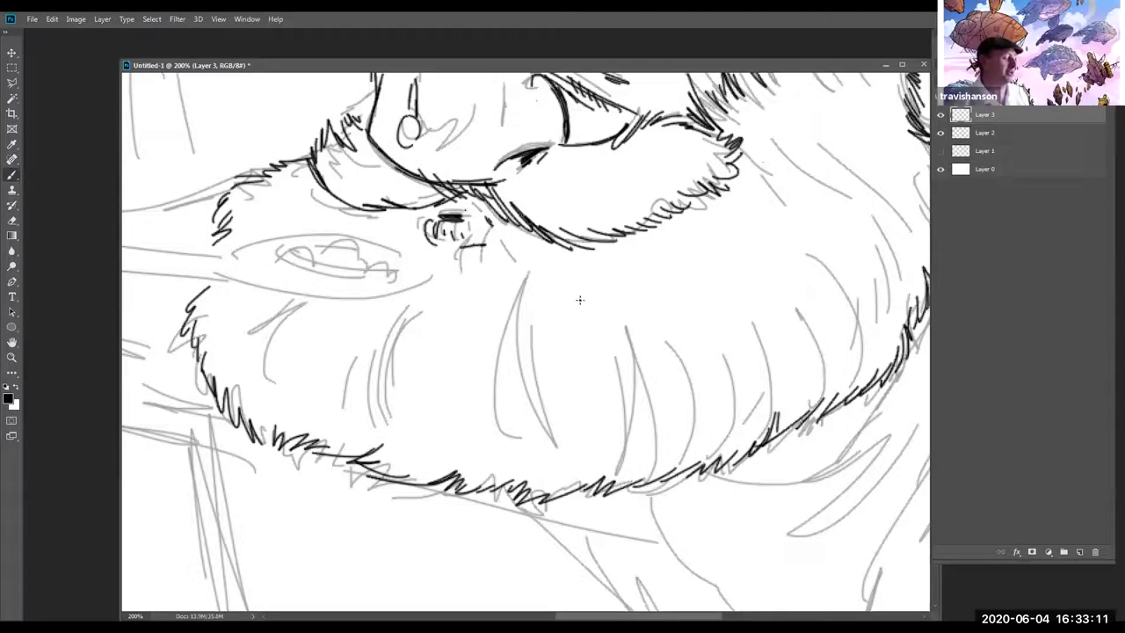
drag(473, 220, 477, 227)
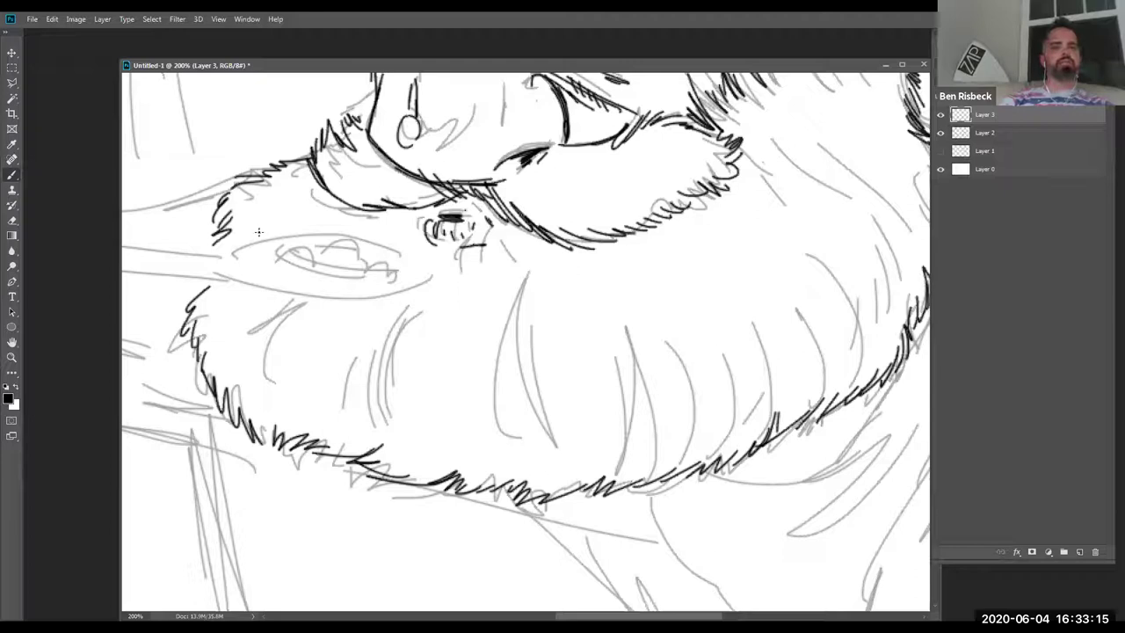
Fit the whole drawing in the window and return to the Brush tool for inking
double_click(11, 341)
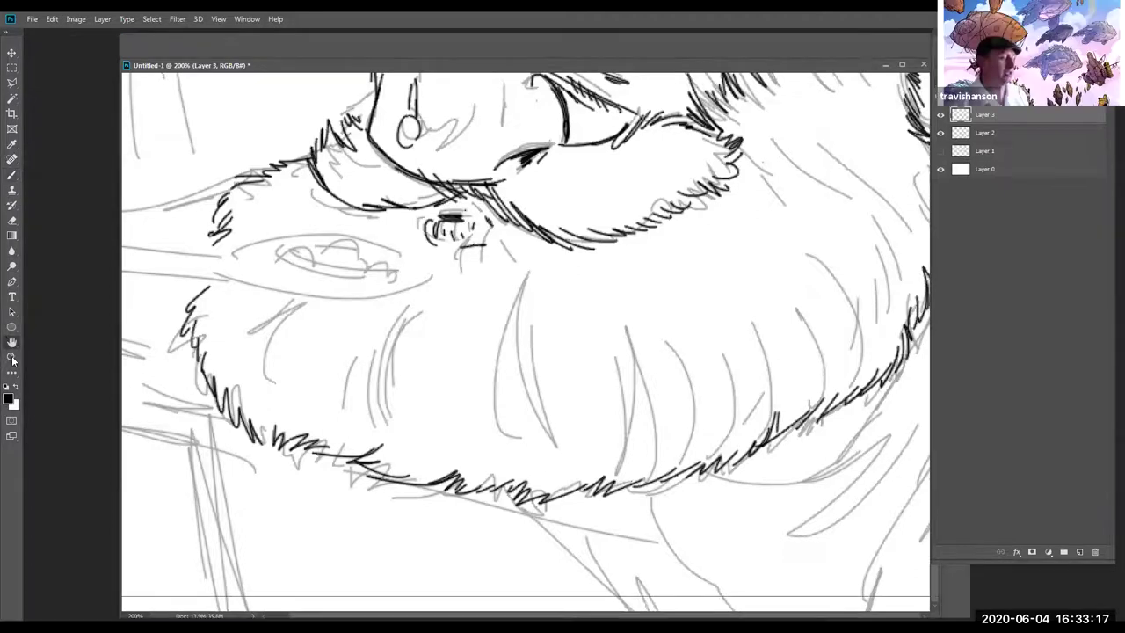
click(610, 188)
double_click(12, 341)
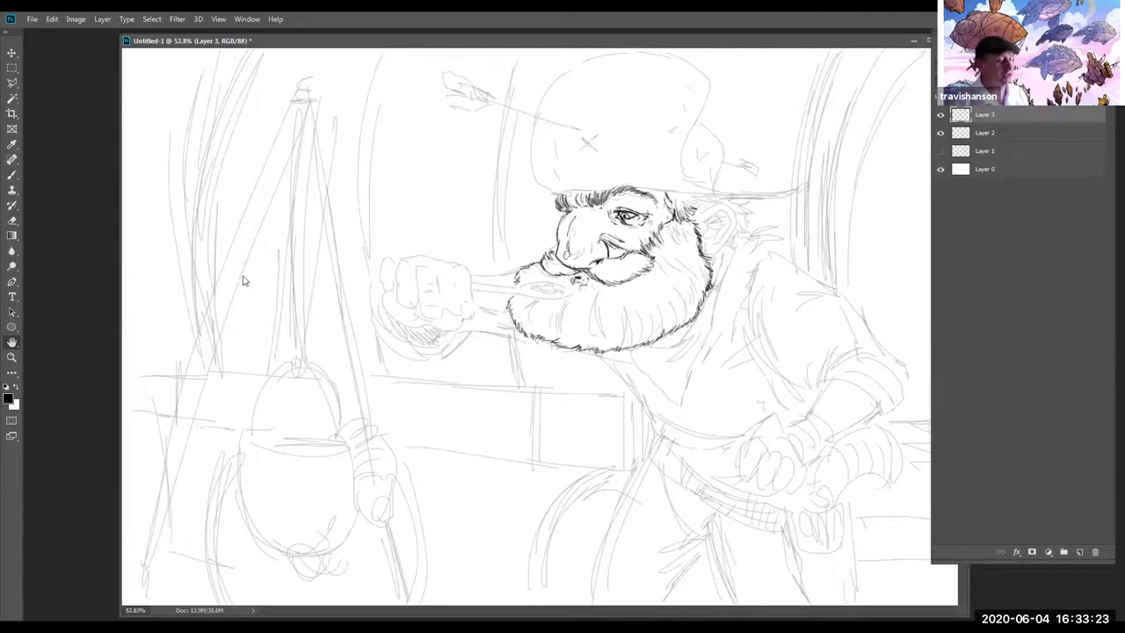
click(12, 175)
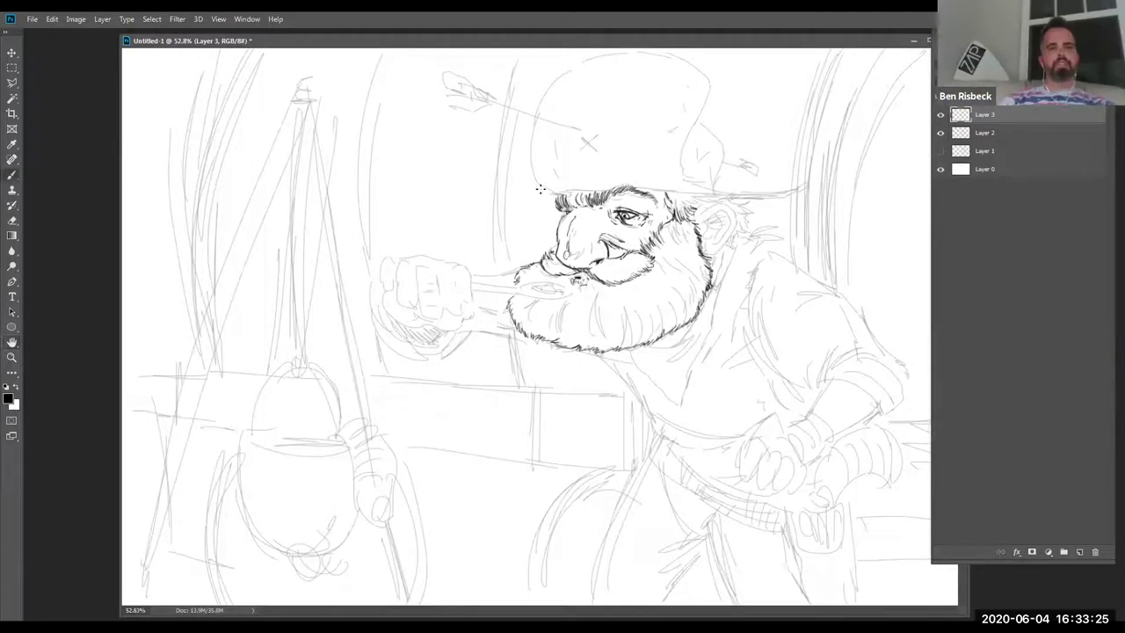
Ink the hat's outline and brim over the rough sketch, with the arrow stuck in its front, the X stitch and the feather
mouse_move(549, 189)
mouse_down()
mouse_move(731, 197)
mouse_move(796, 187)
mouse_move(691, 183)
mouse_move(708, 110)
mouse_move(697, 75)
mouse_move(681, 69)
mouse_up()
mouse_move(554, 191)
mouse_down()
mouse_move(529, 148)
mouse_move(563, 74)
mouse_move(645, 57)
mouse_move(699, 72)
mouse_up()
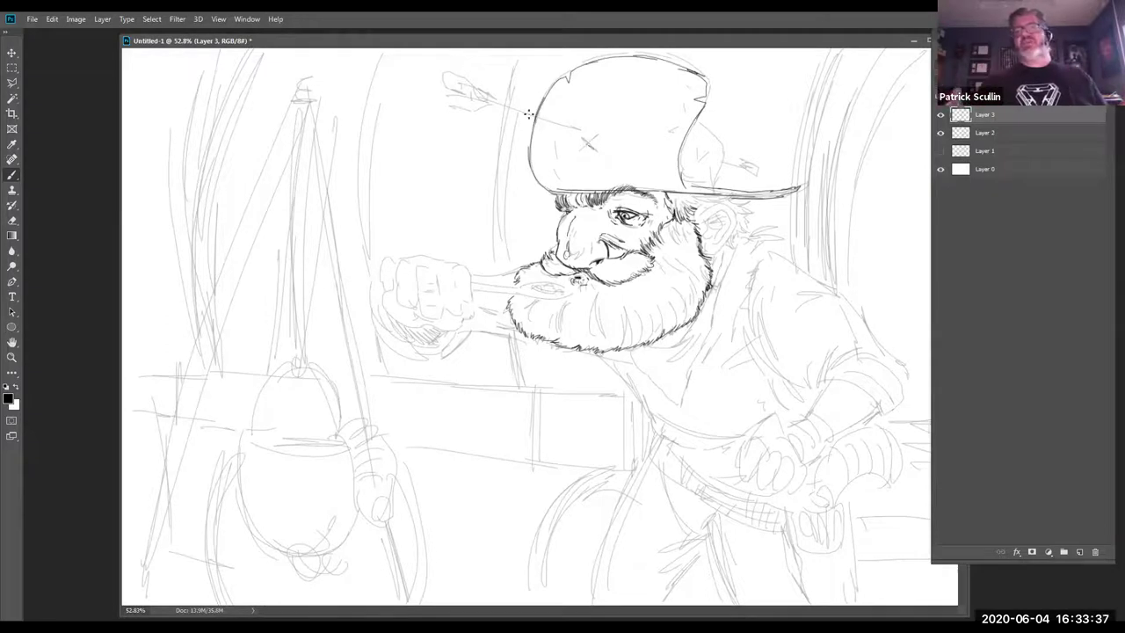
mouse_move(568, 132)
mouse_down()
mouse_move(458, 85)
mouse_move(510, 102)
mouse_move(485, 81)
mouse_move(506, 114)
mouse_move(492, 91)
mouse_up()
mouse_move(598, 132)
mouse_down()
mouse_move(584, 148)
mouse_move(598, 135)
mouse_up()
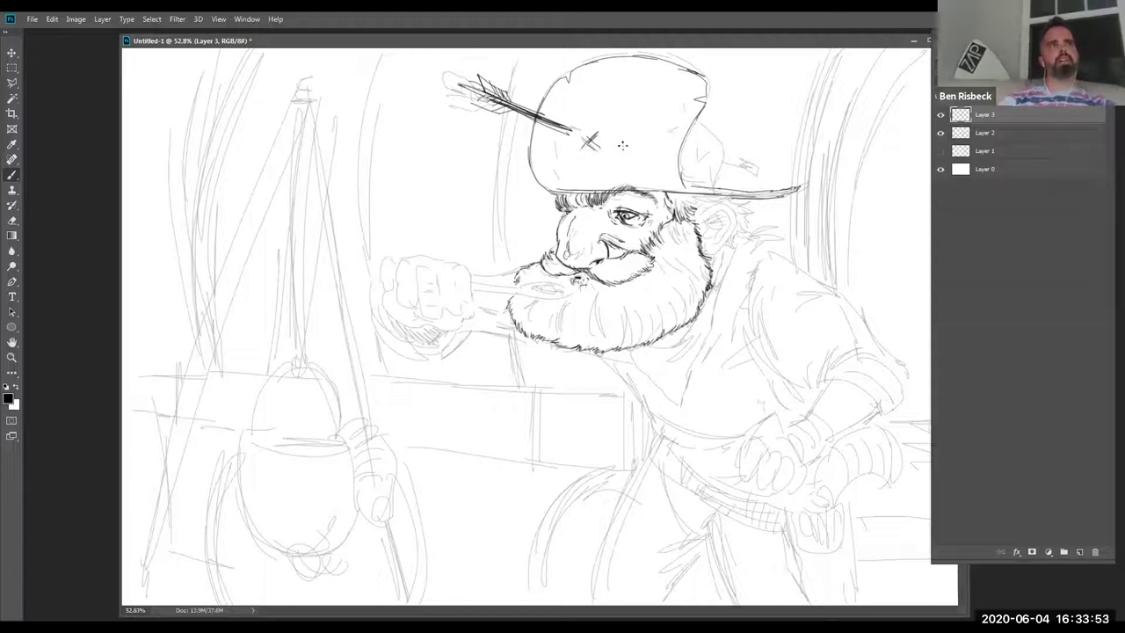
mouse_move(701, 114)
mouse_down()
mouse_move(722, 147)
mouse_move(710, 188)
mouse_move(704, 175)
mouse_up()
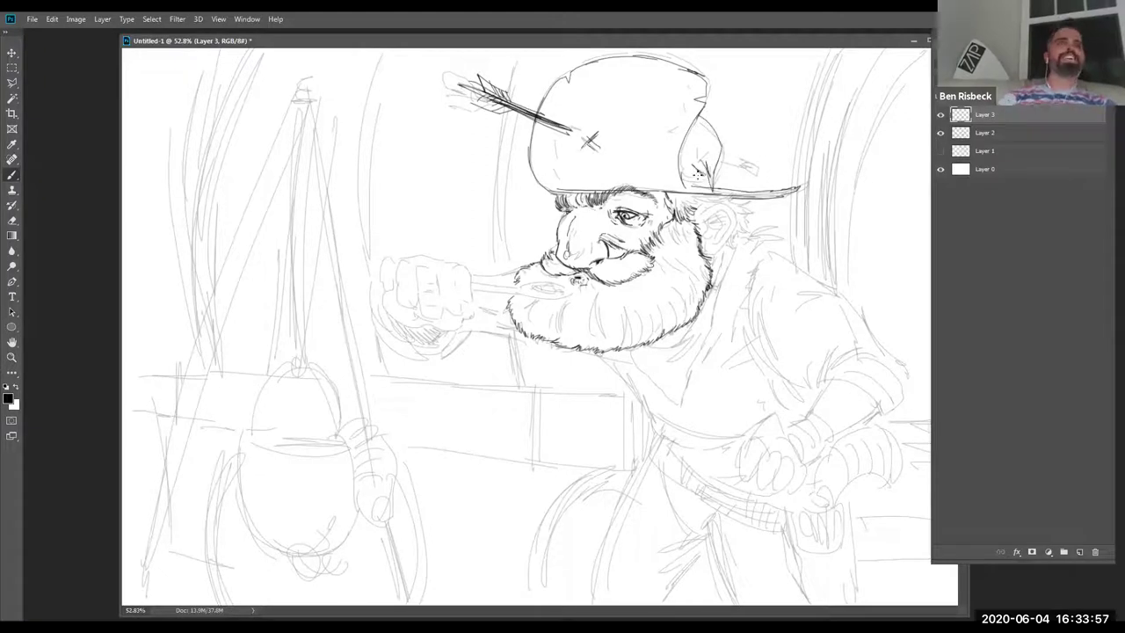
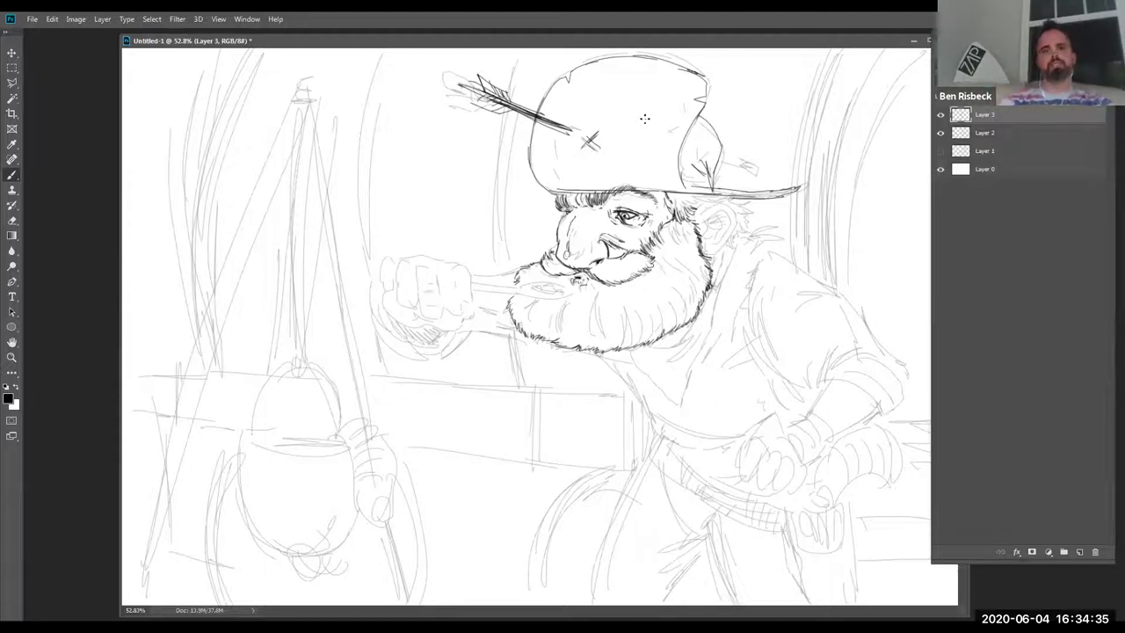
Ink the ear and the hair around it below the hat brim, and add crease lines around the eye
mouse_move(712, 165)
mouse_down()
mouse_move(696, 180)
mouse_move(726, 206)
mouse_move(737, 237)
mouse_move(716, 250)
mouse_move(728, 228)
mouse_move(710, 226)
mouse_move(708, 239)
mouse_move(691, 197)
mouse_up()
mouse_move(729, 201)
mouse_down()
mouse_move(748, 209)
mouse_move(740, 231)
mouse_up()
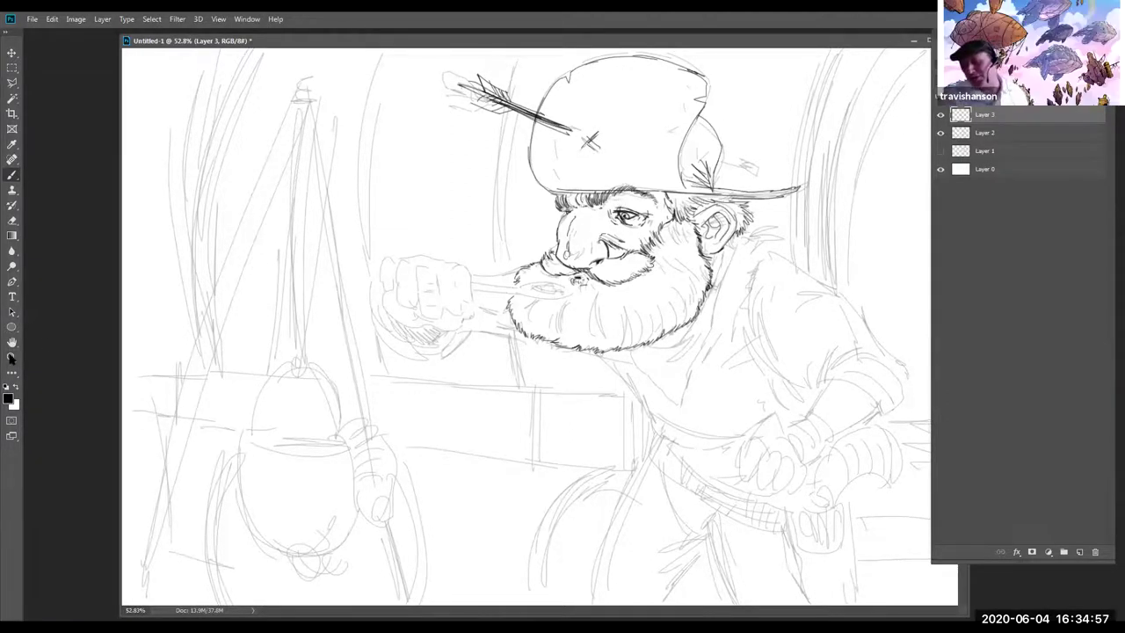
double_click(12, 358)
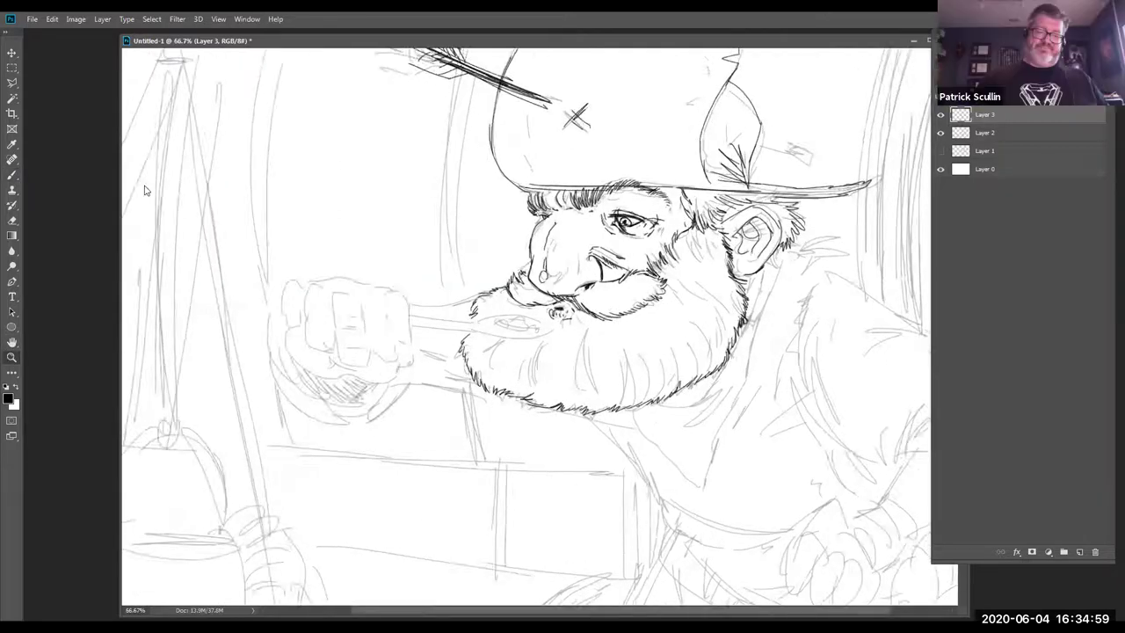
click(13, 175)
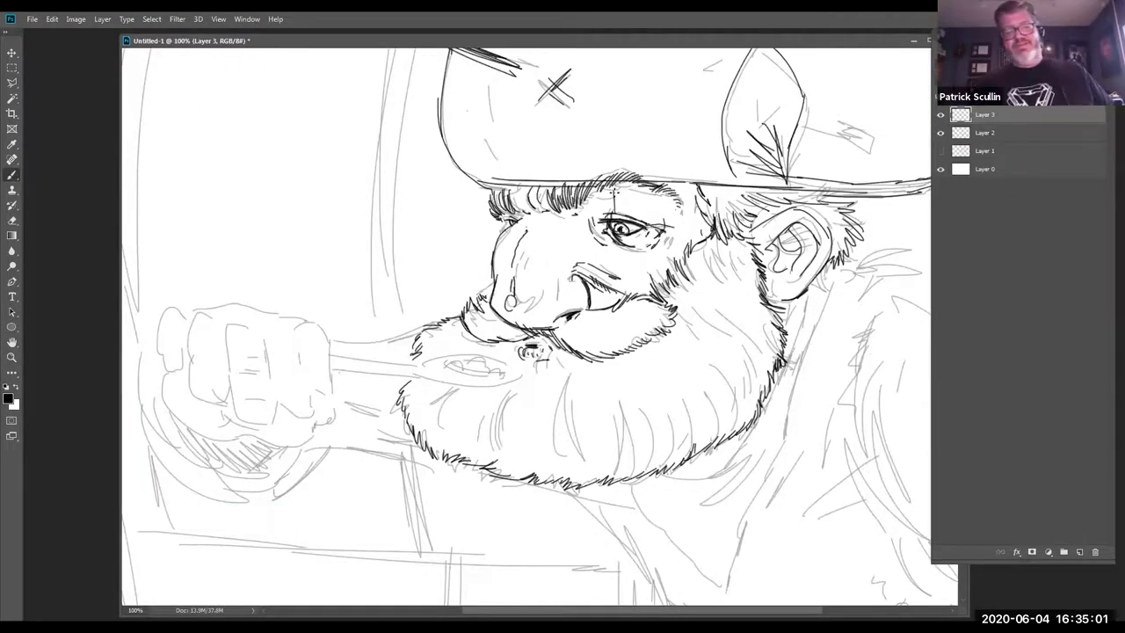
drag(635, 200, 669, 213)
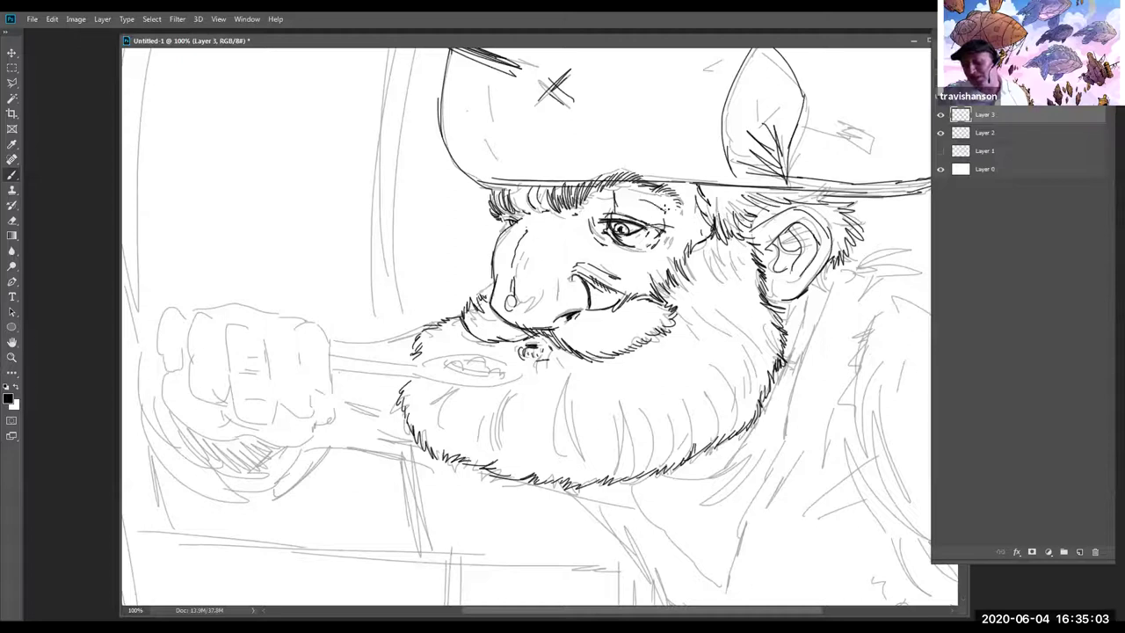
Draw the spoon in front of the beard with food dripping from its bowl, and ink its handle up to the fist
mouse_move(425, 359)
mouse_down()
mouse_move(471, 363)
mouse_move(471, 483)
mouse_move(485, 394)
mouse_move(500, 374)
mouse_move(494, 395)
mouse_up()
mouse_move(482, 356)
mouse_down()
mouse_move(531, 373)
mouse_move(504, 384)
mouse_up()
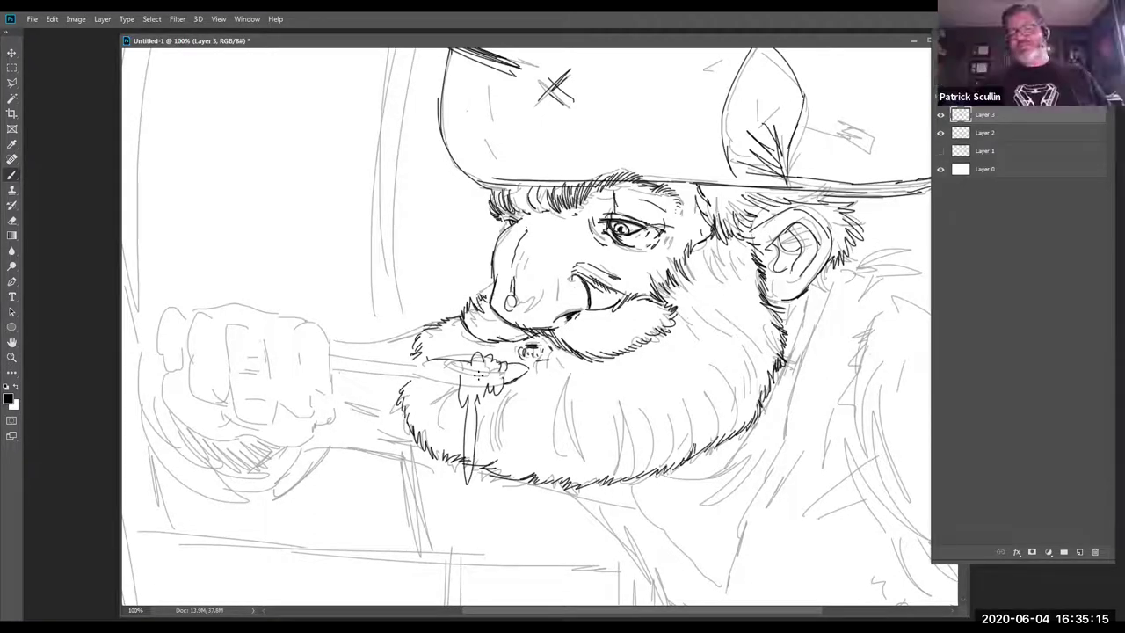
mouse_move(331, 370)
mouse_down()
mouse_move(453, 379)
mouse_move(418, 369)
mouse_move(458, 371)
mouse_up()
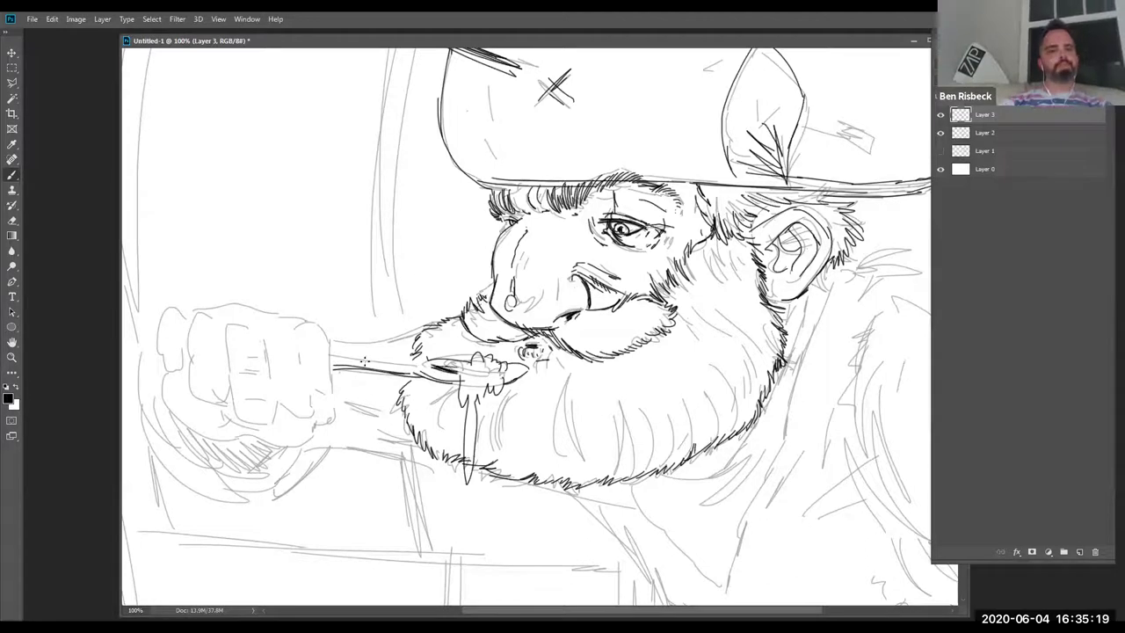
drag(335, 355, 526, 378)
Ink the fingers of the raised fist gripping the spoon, including the knuckles and finger creases
mouse_move(292, 324)
mouse_down()
mouse_move(318, 313)
mouse_move(334, 387)
mouse_move(301, 380)
mouse_move(324, 388)
mouse_up()
mouse_move(307, 394)
mouse_down()
mouse_move(325, 395)
mouse_move(326, 410)
mouse_up()
drag(332, 362, 335, 399)
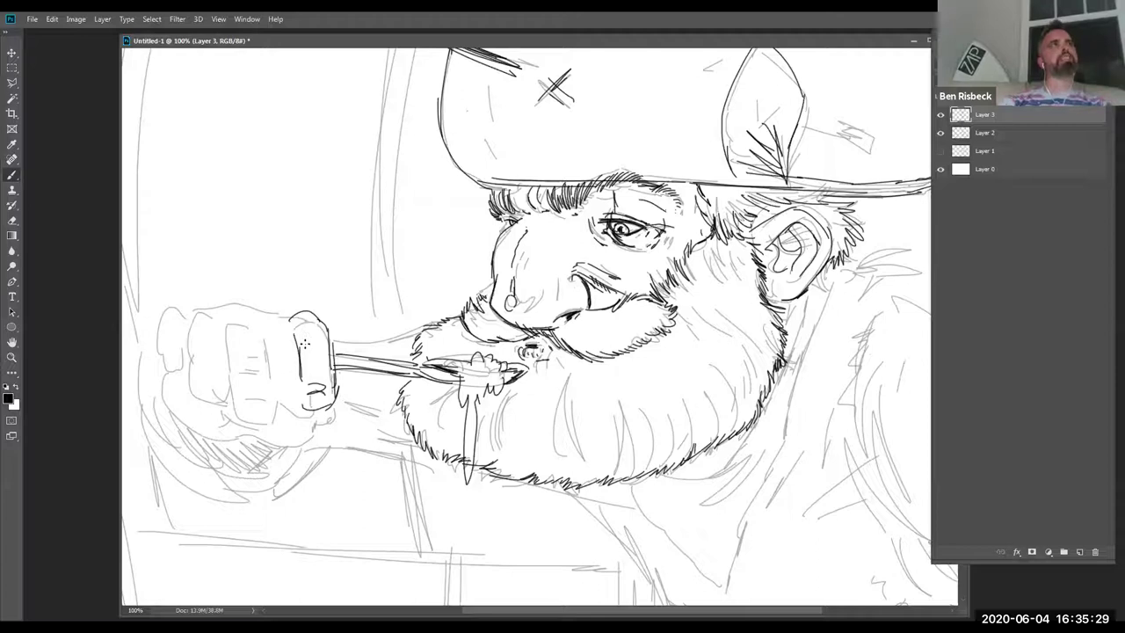
mouse_move(254, 313)
mouse_down()
mouse_move(290, 314)
mouse_move(257, 370)
mouse_move(256, 359)
mouse_move(272, 388)
mouse_move(265, 405)
mouse_move(291, 418)
mouse_move(305, 393)
mouse_move(241, 335)
mouse_move(267, 411)
mouse_up()
mouse_move(217, 303)
mouse_down()
mouse_move(212, 331)
mouse_move(217, 311)
mouse_move(221, 368)
mouse_move(244, 378)
mouse_move(229, 390)
mouse_move(262, 415)
mouse_up()
drag(257, 303, 262, 374)
drag(218, 302, 190, 306)
mouse_move(188, 306)
mouse_down()
mouse_move(188, 369)
mouse_move(220, 403)
mouse_move(193, 299)
mouse_up()
mouse_move(161, 318)
mouse_down()
mouse_move(172, 367)
mouse_move(190, 377)
mouse_up()
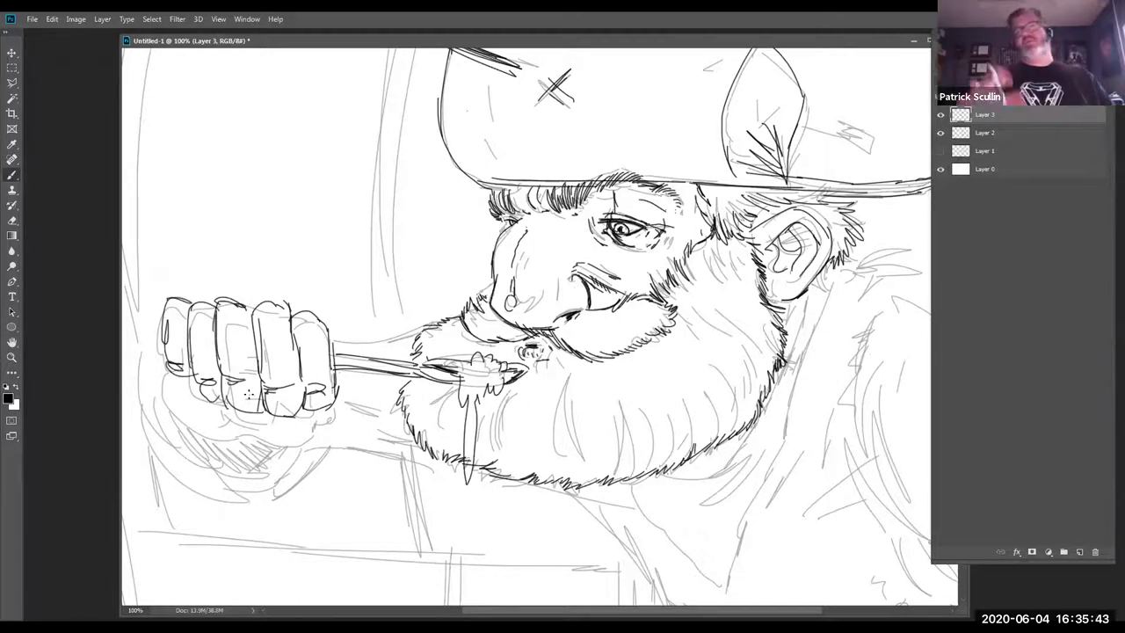
Ink the thumb and the underside of the raised fist, adding short shading strokes beneath the palm
drag(255, 421, 267, 431)
drag(260, 437, 330, 448)
mouse_move(316, 421)
mouse_down()
mouse_move(326, 441)
mouse_move(344, 404)
mouse_up()
drag(337, 397, 345, 420)
mouse_move(170, 357)
mouse_down()
mouse_move(162, 417)
mouse_move(248, 445)
mouse_up()
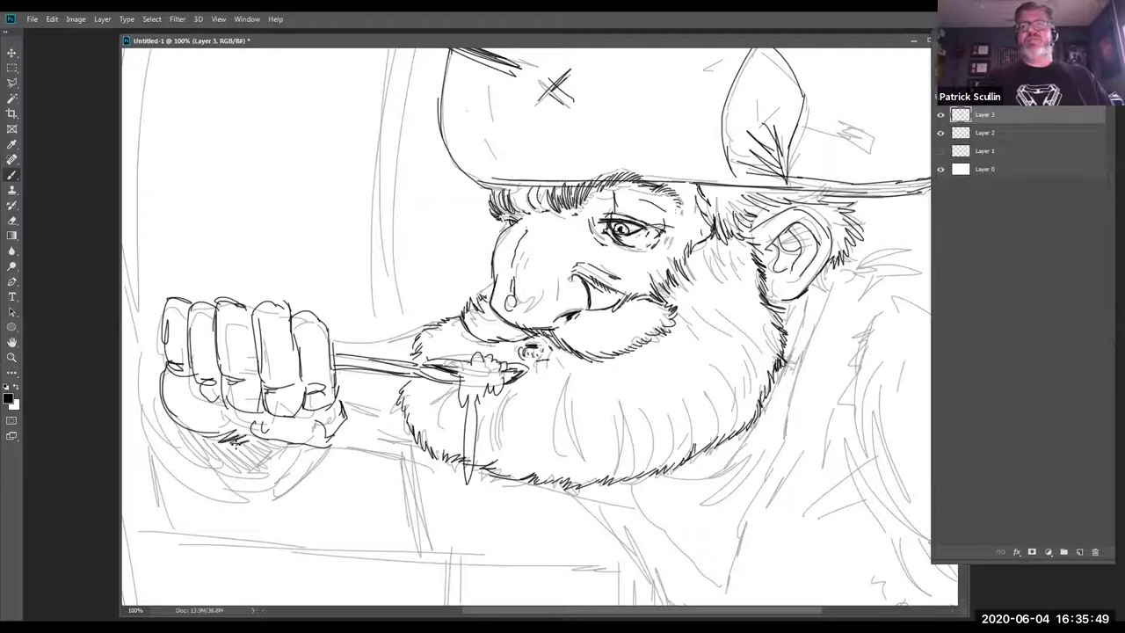
drag(162, 411, 183, 443)
Hatch the spoon handle beside the fist and draw its tip sticking out beyond the far fingers
mouse_move(333, 347)
mouse_down()
mouse_move(364, 356)
mouse_move(354, 356)
mouse_up()
drag(352, 370, 370, 357)
mouse_move(150, 322)
mouse_down()
mouse_move(161, 326)
mouse_move(151, 331)
mouse_up()
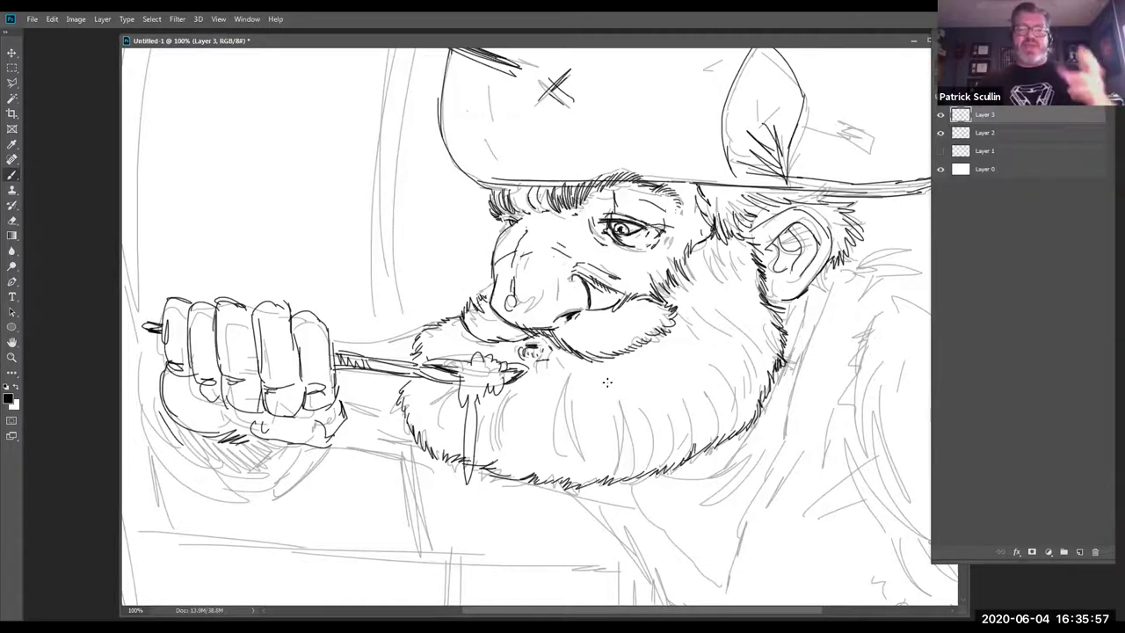
Add hair strands to the middle of the beard, the temple below the hat brim and the area behind the ear
drag(608, 368, 619, 393)
drag(623, 381, 627, 405)
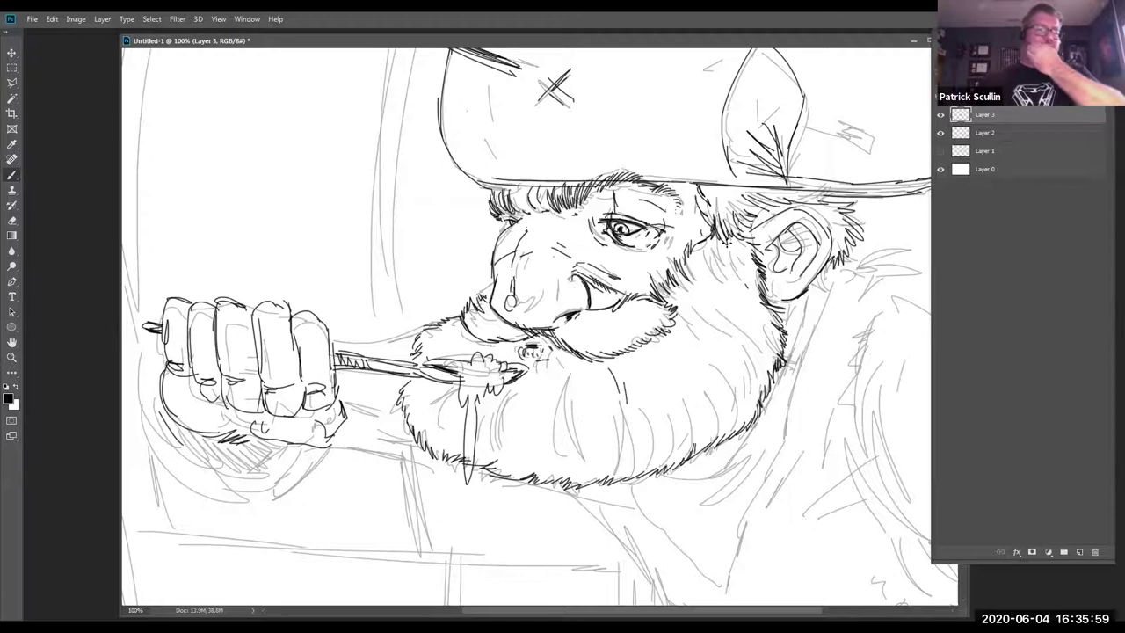
drag(706, 193, 739, 216)
mouse_move(705, 187)
mouse_down()
mouse_move(736, 205)
mouse_move(749, 196)
mouse_up()
drag(825, 212, 846, 229)
drag(830, 222, 845, 233)
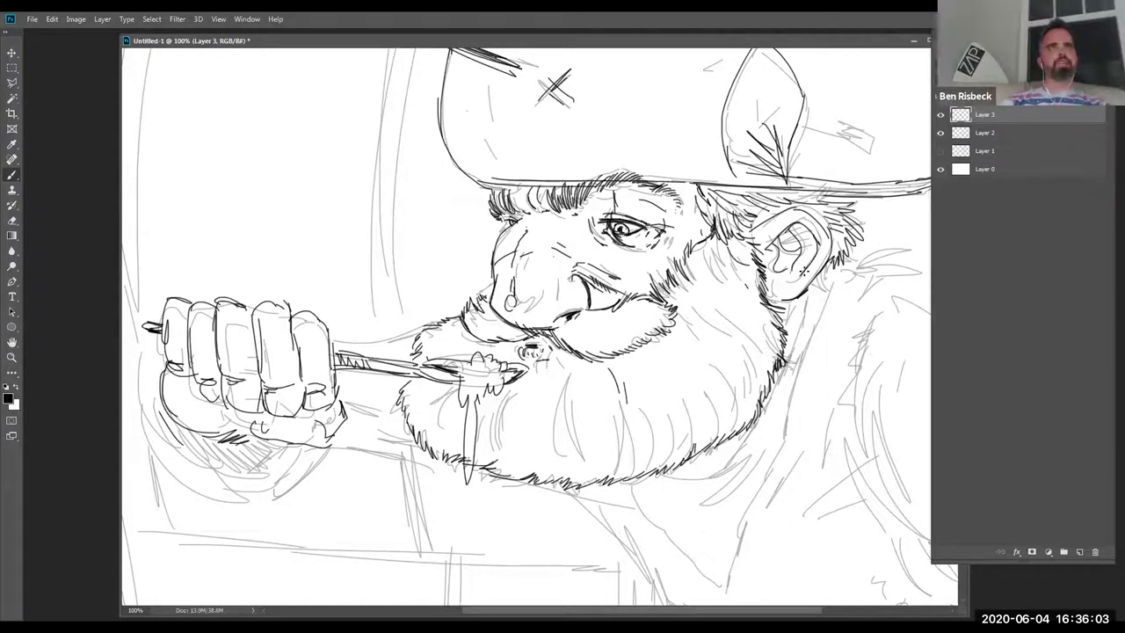
click(800, 267)
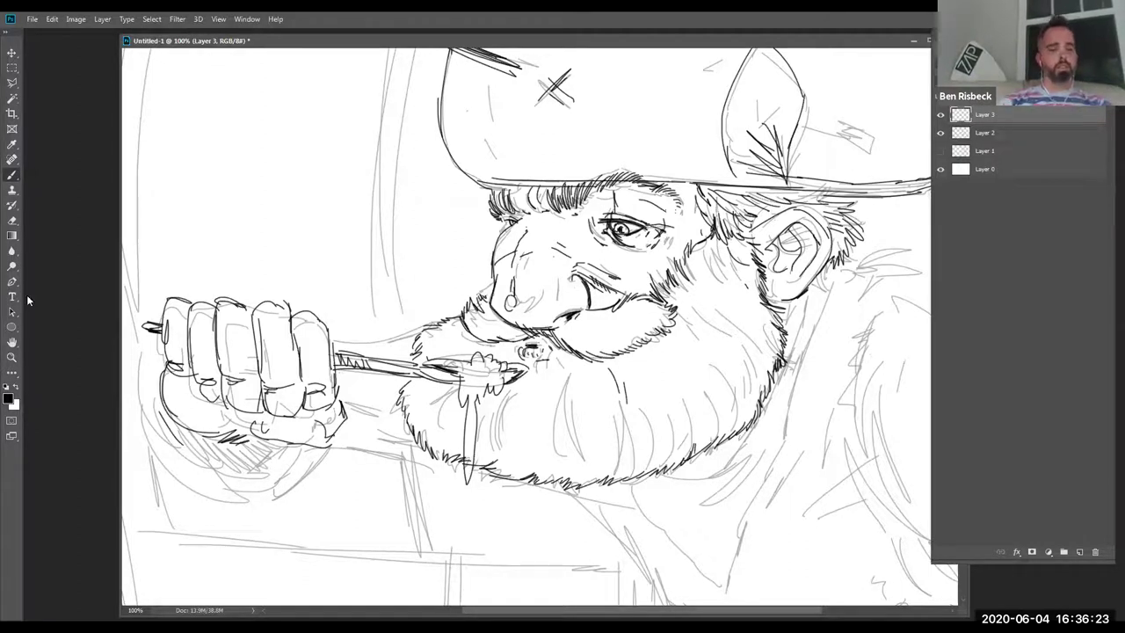
Ink the V-shaped neckline with shading beneath the beard, and outline the bent arm's sleeve from shoulder to elbow
double_click(12, 343)
click(14, 359)
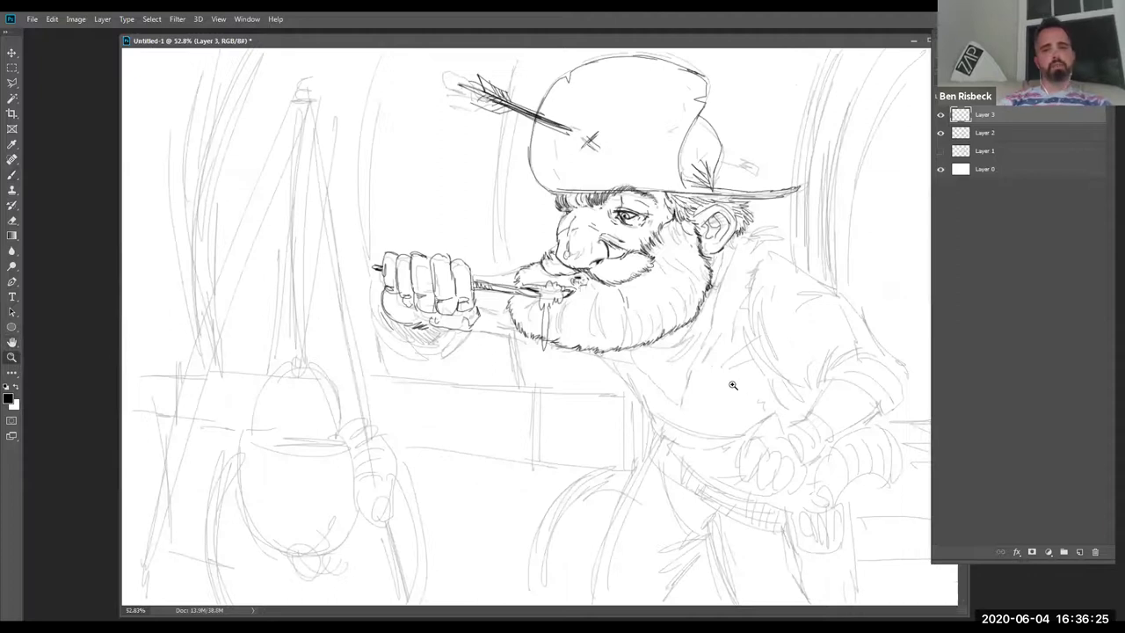
click(13, 174)
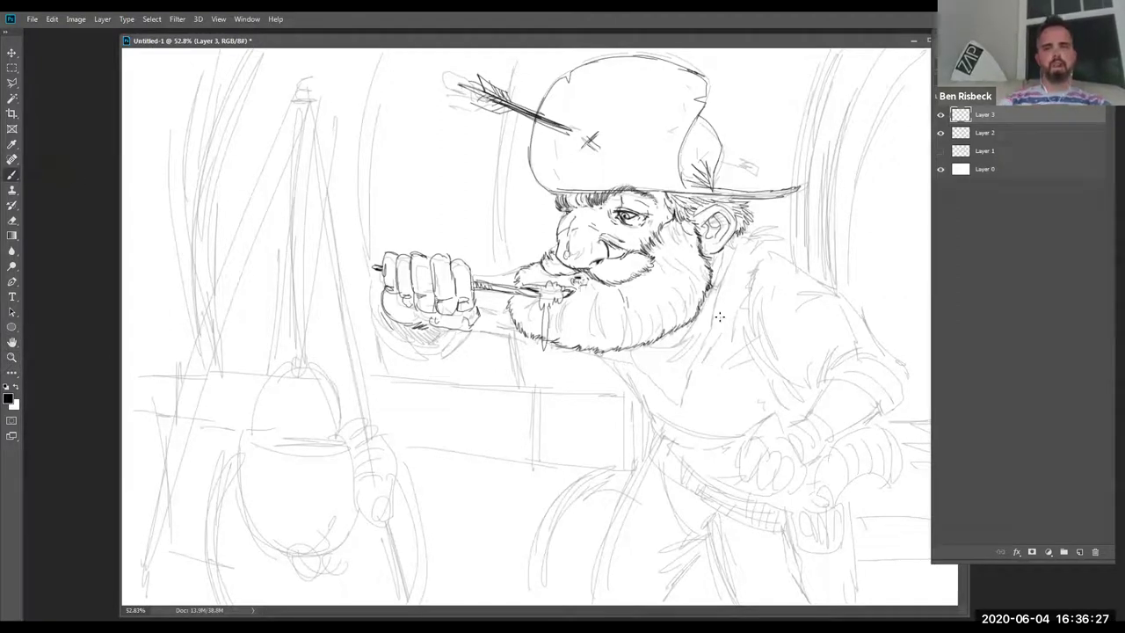
mouse_move(700, 310)
mouse_down()
mouse_move(665, 347)
mouse_move(671, 336)
mouse_move(637, 360)
mouse_move(624, 350)
mouse_move(684, 376)
mouse_move(710, 306)
mouse_move(713, 318)
mouse_up()
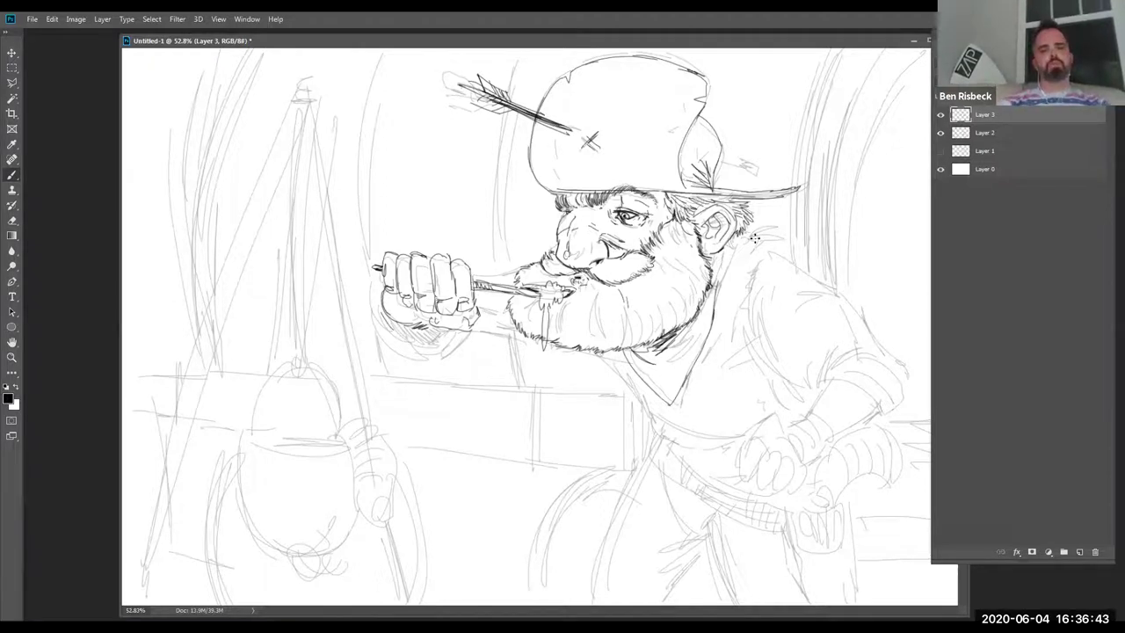
mouse_move(734, 318)
mouse_down()
mouse_move(753, 354)
mouse_move(803, 380)
mouse_up()
mouse_move(746, 240)
mouse_down()
mouse_move(853, 311)
mouse_move(890, 384)
mouse_up()
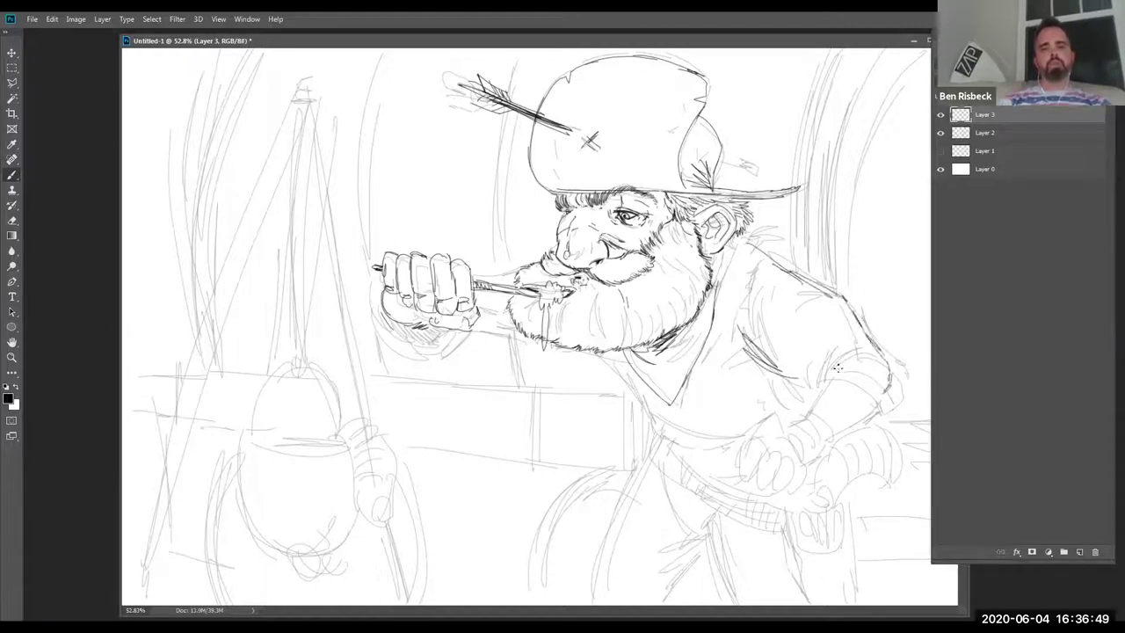
Ink the rolled-up sleeve cuff and its folds at the elbow, and outline the forearm below it
drag(803, 377, 829, 345)
mouse_move(815, 378)
mouse_down()
mouse_move(859, 363)
mouse_move(807, 377)
mouse_move(866, 414)
mouse_up()
drag(848, 368, 879, 401)
drag(860, 361, 883, 400)
mouse_move(821, 378)
mouse_down()
mouse_move(862, 411)
mouse_move(871, 404)
mouse_move(841, 424)
mouse_up()
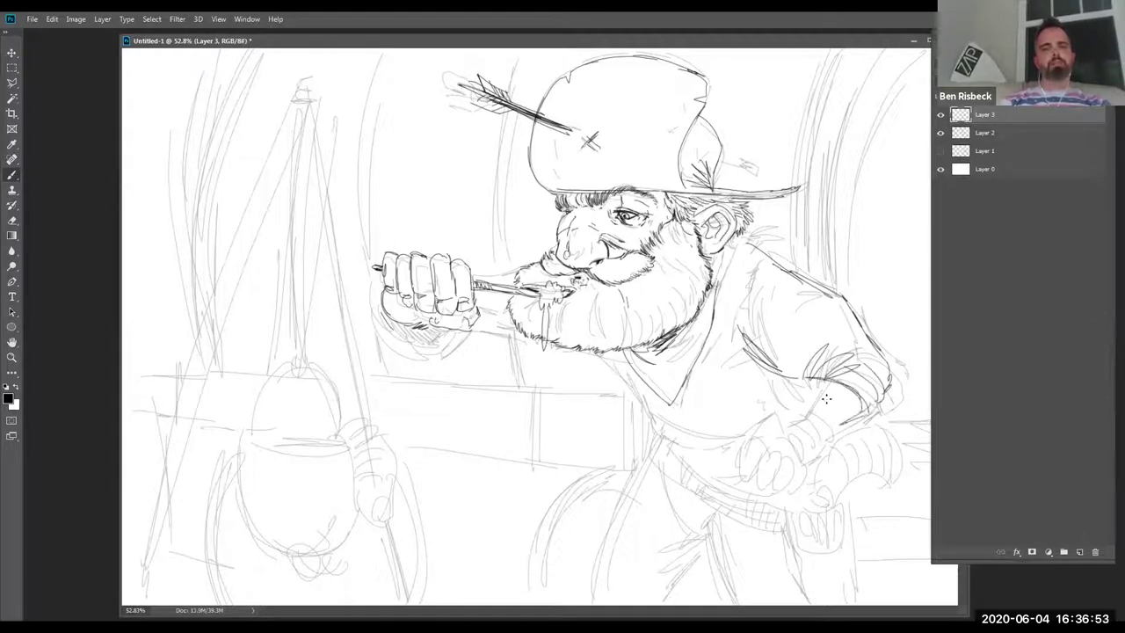
drag(822, 384, 814, 411)
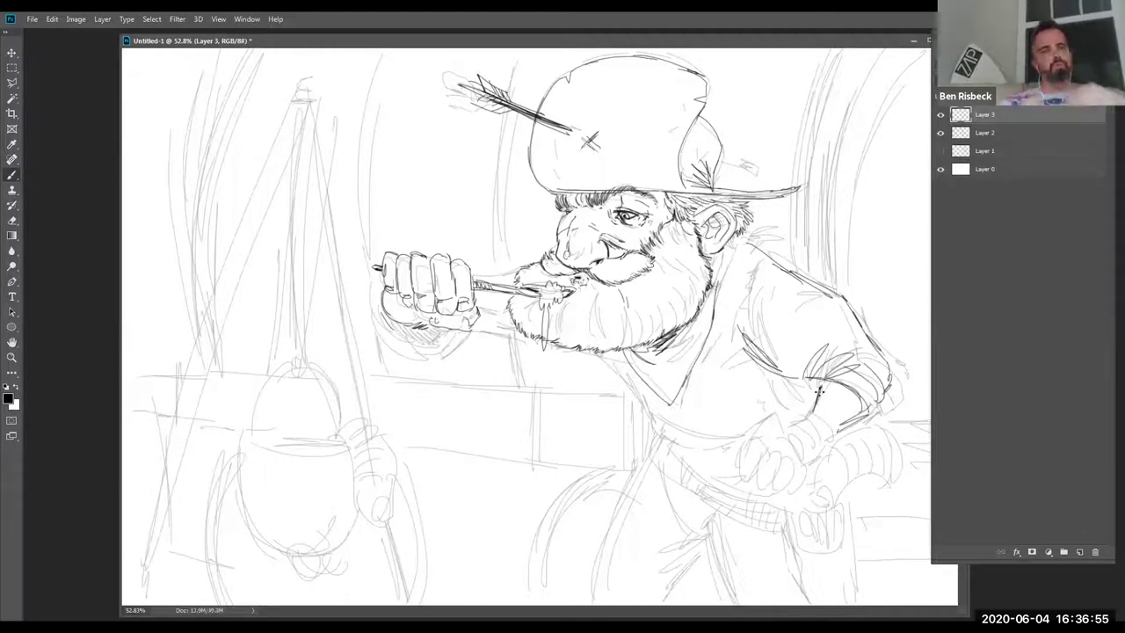
Ink the torso's front edge and shirt hem, and draw the belt with its buckle at the waist
mouse_move(613, 359)
mouse_down()
mouse_move(633, 413)
mouse_move(689, 431)
mouse_up()
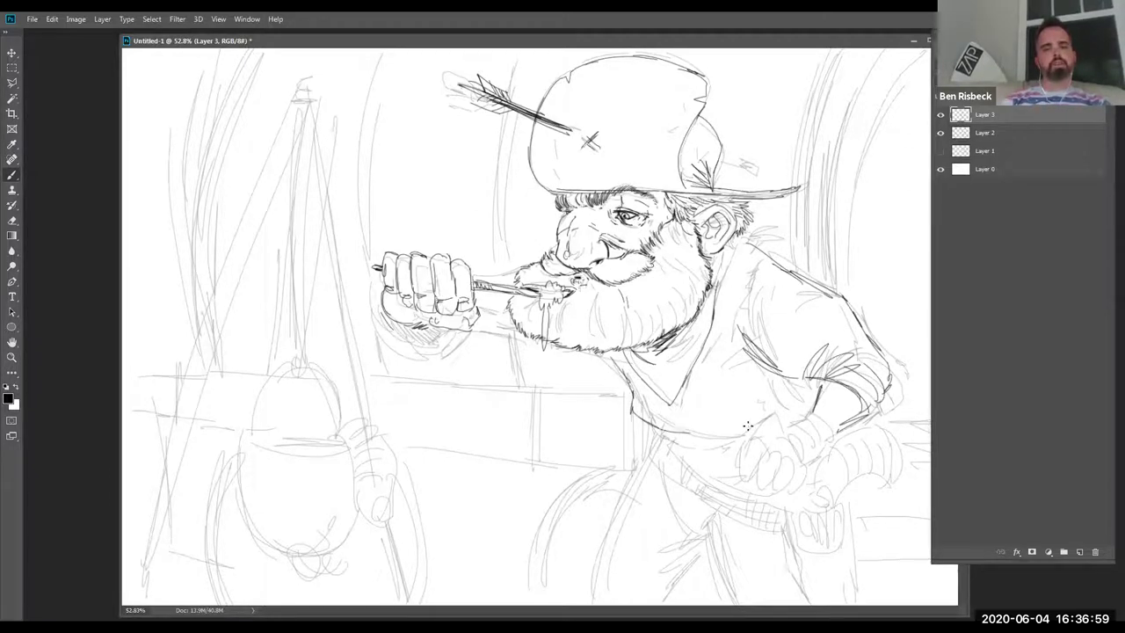
mouse_move(800, 383)
mouse_down()
mouse_move(770, 401)
mouse_move(784, 408)
mouse_up()
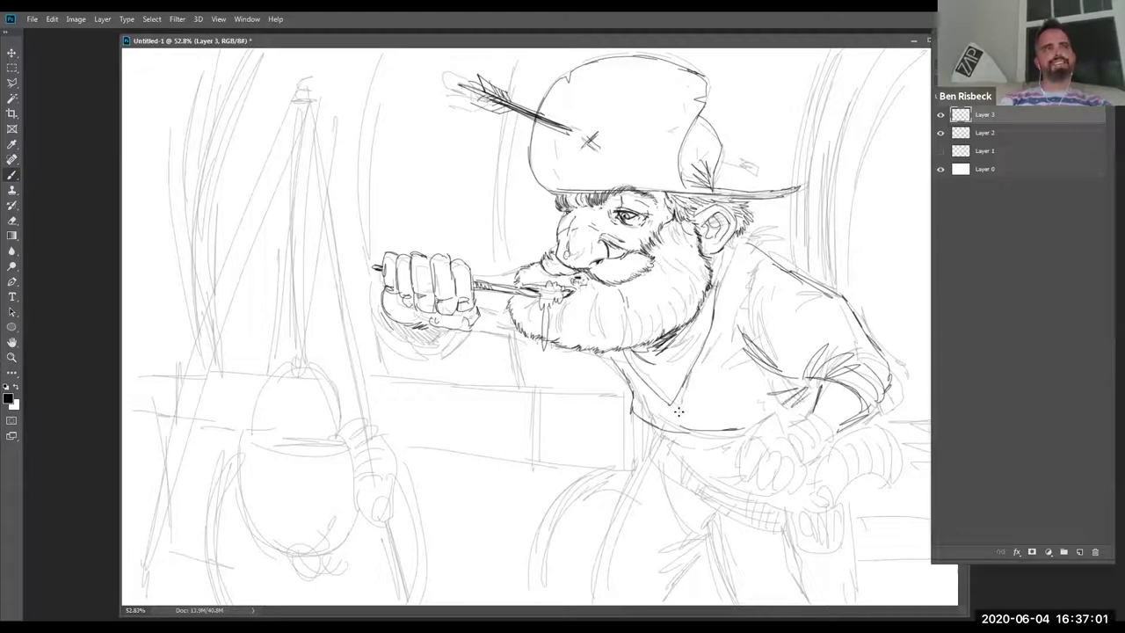
mouse_move(664, 429)
mouse_down()
mouse_move(737, 448)
mouse_move(689, 450)
mouse_move(663, 436)
mouse_move(730, 476)
mouse_move(649, 442)
mouse_move(685, 480)
mouse_move(684, 456)
mouse_move(696, 485)
mouse_up()
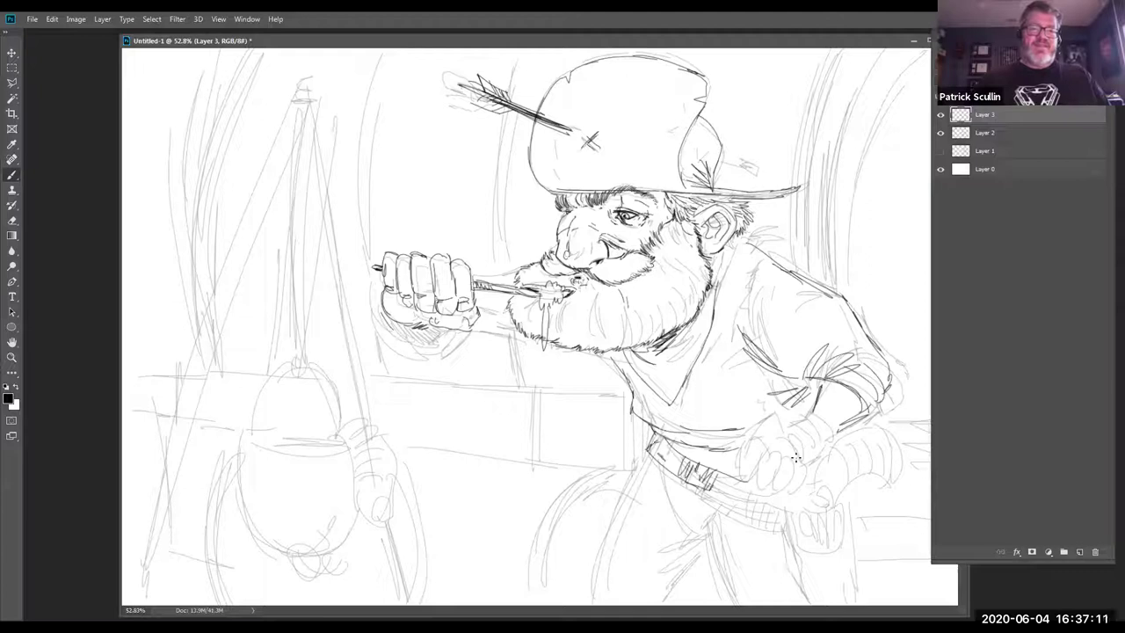
Draw the wrappings on the hip-side wrist and ink the striped holster hanging from the belt
drag(789, 432, 810, 440)
mouse_move(812, 420)
mouse_down()
mouse_move(823, 436)
mouse_move(833, 425)
mouse_move(821, 422)
mouse_move(866, 420)
mouse_up()
mouse_move(833, 494)
mouse_down()
mouse_move(842, 546)
mouse_move(813, 541)
mouse_move(823, 545)
mouse_up()
drag(808, 494, 809, 545)
drag(827, 497, 828, 543)
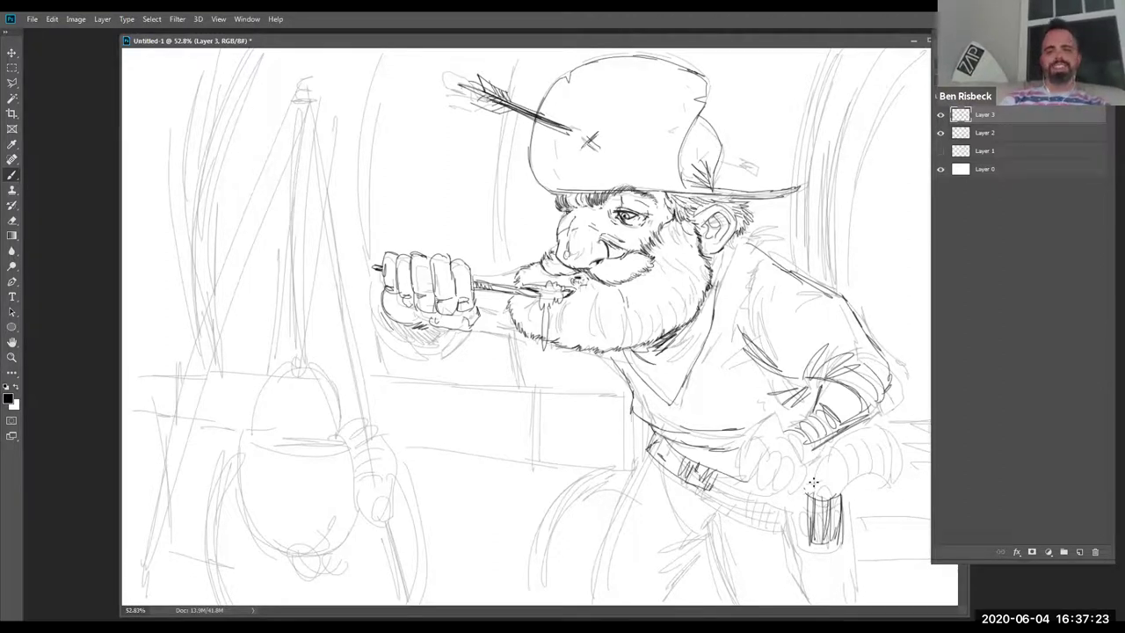
Ink the leg below the holster and draw the slanted lower belt with its row of segments
mouse_move(820, 485)
mouse_down()
mouse_move(830, 454)
mouse_move(879, 438)
mouse_move(893, 482)
mouse_move(855, 442)
mouse_move(875, 438)
mouse_move(888, 470)
mouse_move(859, 453)
mouse_move(833, 475)
mouse_move(865, 464)
mouse_move(801, 547)
mouse_move(852, 550)
mouse_move(846, 602)
mouse_up()
drag(799, 528, 816, 605)
drag(798, 520, 817, 520)
mouse_move(712, 482)
mouse_down()
mouse_move(800, 506)
mouse_move(798, 517)
mouse_move(810, 505)
mouse_up()
drag(751, 480, 751, 501)
mouse_move(762, 483)
mouse_down()
mouse_move(759, 507)
mouse_move(785, 514)
mouse_up()
Outline the trousers' front leg and crotch down to the canvas edge, adding radiating fabric folds
mouse_move(661, 459)
mouse_down()
mouse_move(682, 536)
mouse_move(713, 543)
mouse_move(694, 538)
mouse_move(713, 556)
mouse_move(726, 605)
mouse_up()
drag(708, 538, 735, 606)
drag(657, 458, 590, 605)
drag(640, 489, 591, 605)
drag(601, 605, 620, 542)
mouse_move(710, 527)
mouse_down()
mouse_move(667, 553)
mouse_move(660, 582)
mouse_up()
drag(705, 543, 670, 587)
Ink the hand resting on the belt and the curved, crosshatched grip above the holster
mouse_move(788, 435)
mouse_down()
mouse_move(761, 415)
mouse_move(726, 459)
mouse_move(736, 444)
mouse_move(777, 444)
mouse_move(743, 479)
mouse_move(769, 480)
mouse_up()
mouse_move(794, 450)
mouse_down()
mouse_move(783, 482)
mouse_move(817, 453)
mouse_up()
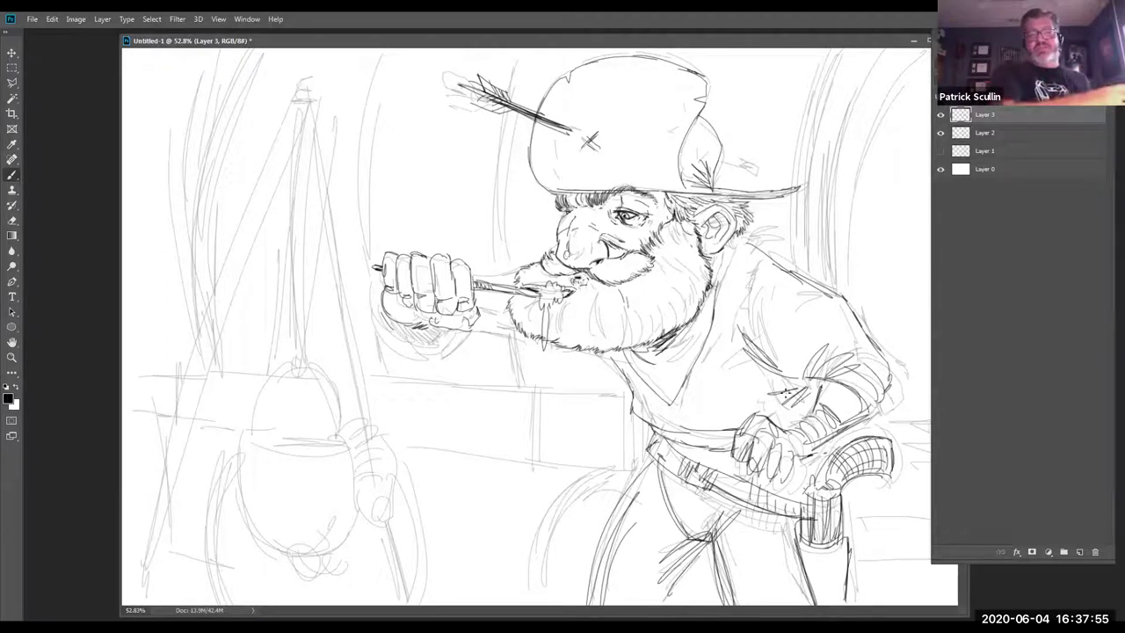
Ink the vest's armhole seam at the shoulder and the collar edge running down behind the beard
drag(765, 260, 745, 343)
drag(762, 252, 742, 334)
drag(739, 241, 716, 297)
mouse_move(738, 241)
mouse_down()
mouse_move(719, 301)
mouse_move(712, 286)
mouse_up()
mouse_move(727, 246)
mouse_down()
mouse_move(708, 281)
mouse_move(710, 267)
mouse_up()
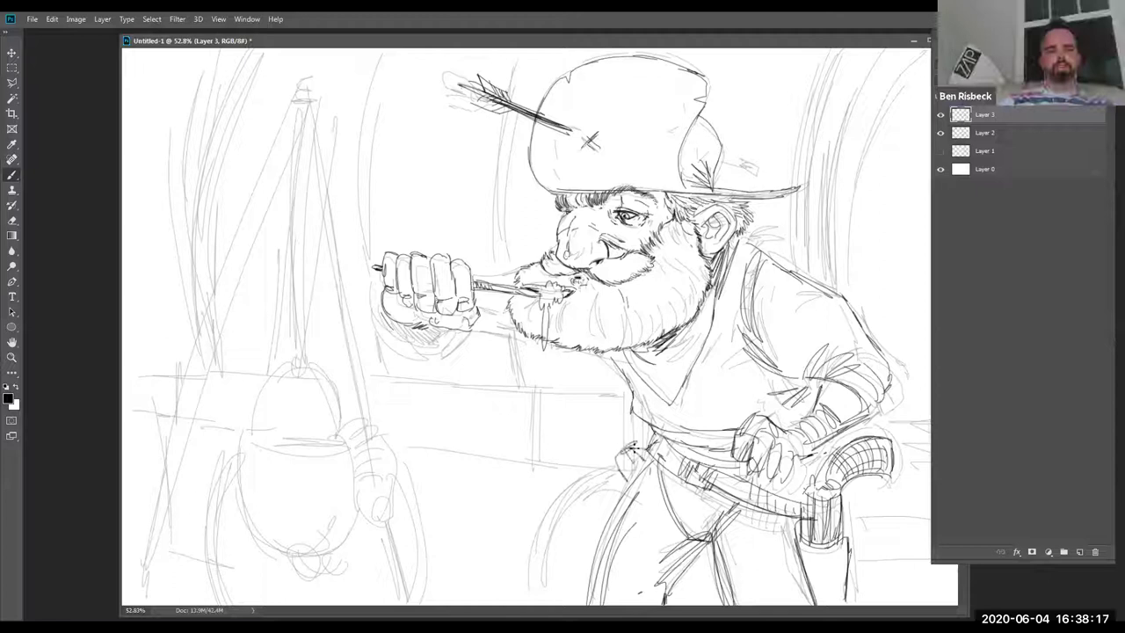
Ink the raised arm's forearm and sleeve between the fist and the beard, shading its underside
drag(384, 320, 450, 341)
drag(390, 320, 454, 332)
mouse_move(406, 327)
mouse_down()
mouse_move(472, 337)
mouse_move(425, 352)
mouse_move(515, 335)
mouse_move(501, 325)
mouse_move(502, 291)
mouse_up()
mouse_move(504, 285)
mouse_down()
mouse_move(519, 279)
mouse_move(481, 317)
mouse_move(513, 334)
mouse_up()
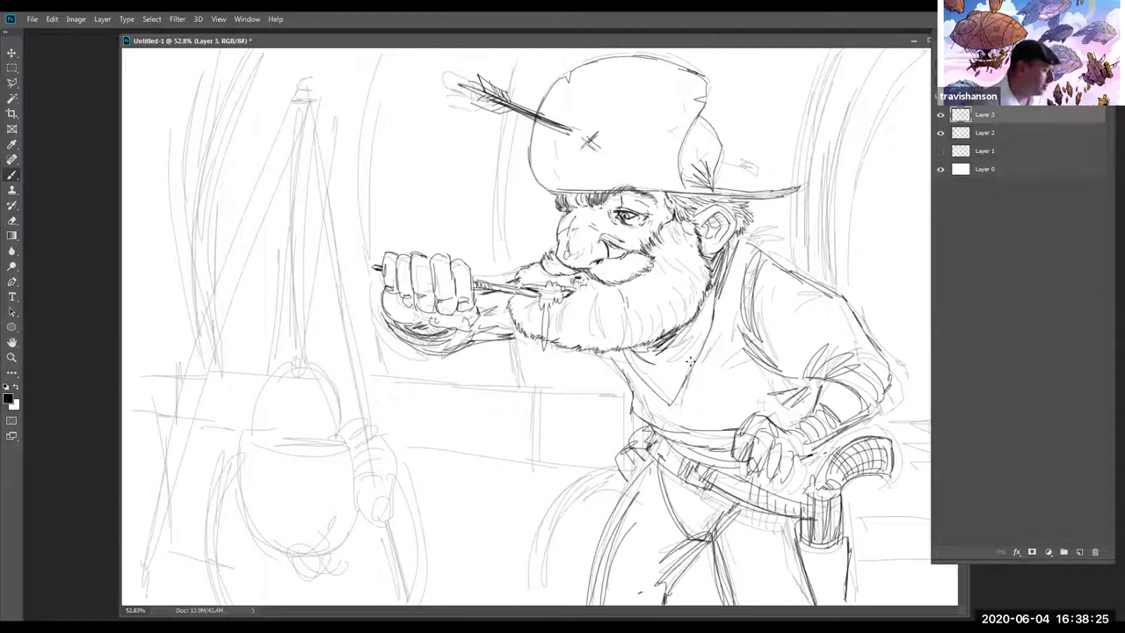
Draw the vest's front edge with round buttons, and add folds near the elbow and detail at the collar
drag(754, 389, 788, 382)
drag(739, 327, 751, 411)
drag(728, 364, 736, 400)
mouse_move(721, 286)
mouse_down()
mouse_move(748, 271)
mouse_move(754, 248)
mouse_up()
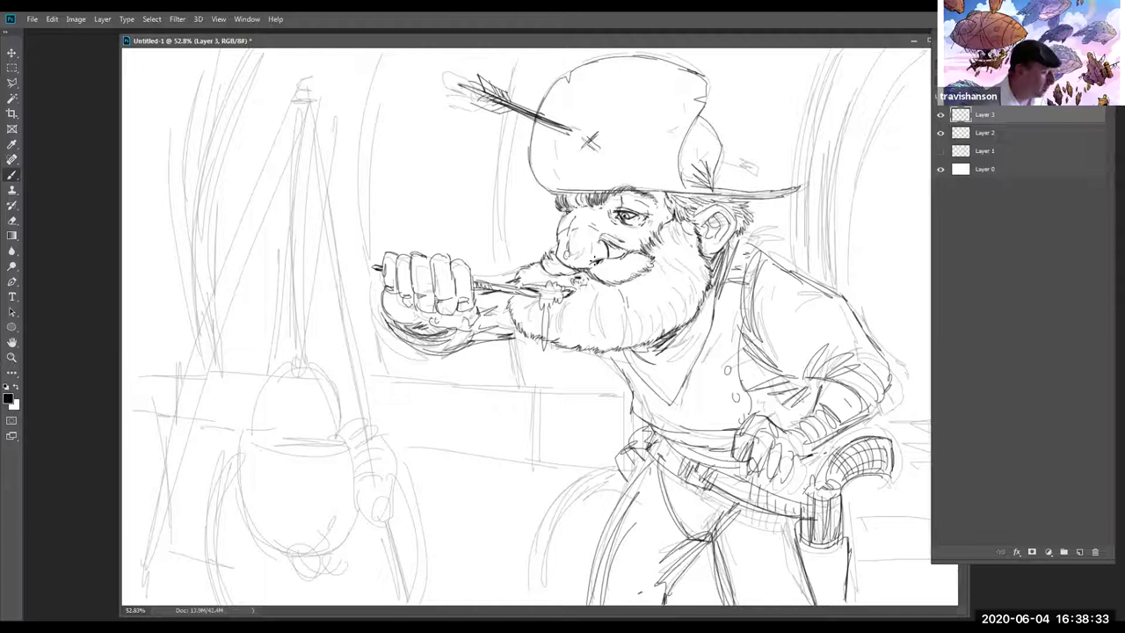
Add curved strands and small drips to the beard, and ink the arrow's tip emerging behind the hat
drag(612, 285, 613, 341)
mouse_move(615, 294)
mouse_down()
mouse_move(609, 338)
mouse_move(594, 326)
mouse_move(648, 311)
mouse_up()
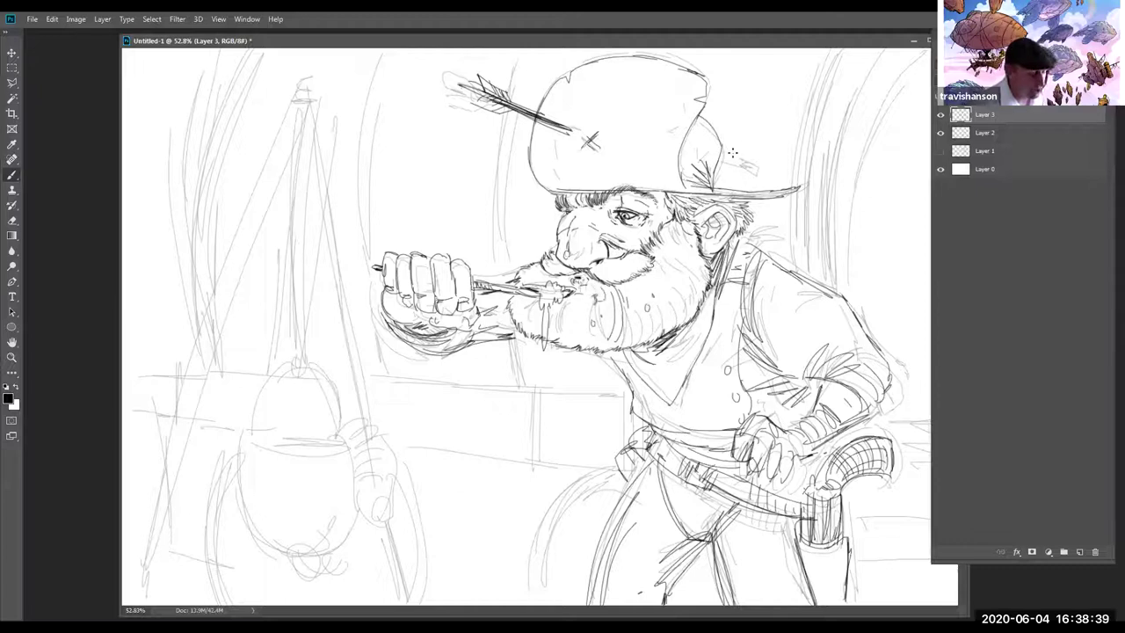
mouse_move(719, 168)
mouse_down()
mouse_move(747, 164)
mouse_move(742, 181)
mouse_move(753, 177)
mouse_move(726, 172)
mouse_up()
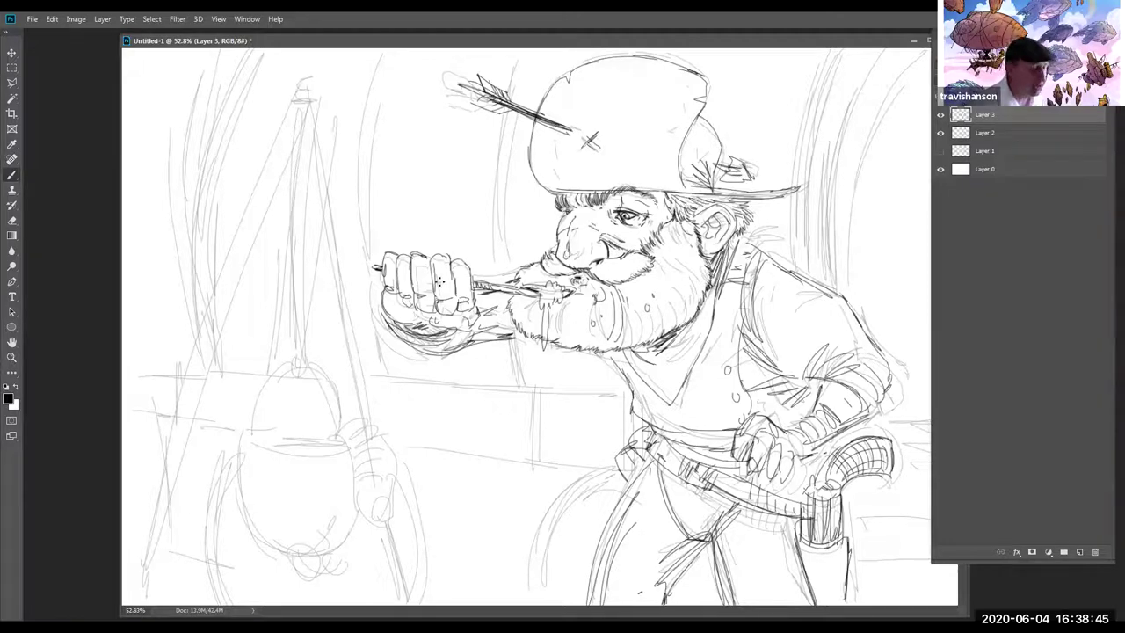
Add short detail strokes to the edge of the raised fist and to the front trouser leg
drag(383, 288, 400, 321)
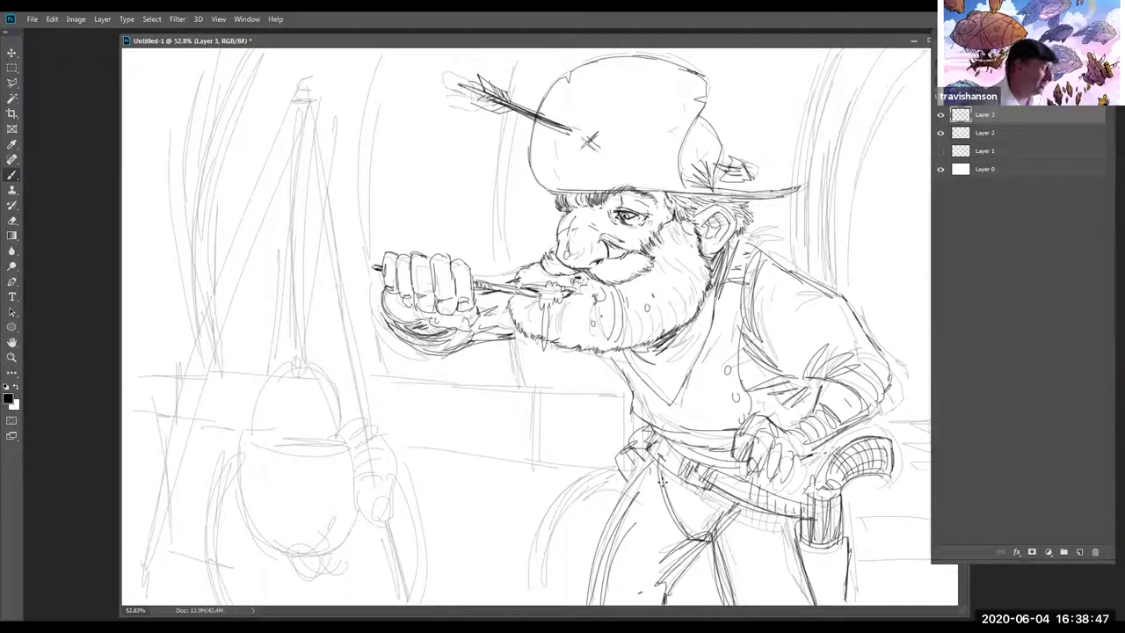
mouse_move(661, 482)
mouse_down()
mouse_move(682, 543)
mouse_move(668, 546)
mouse_up()
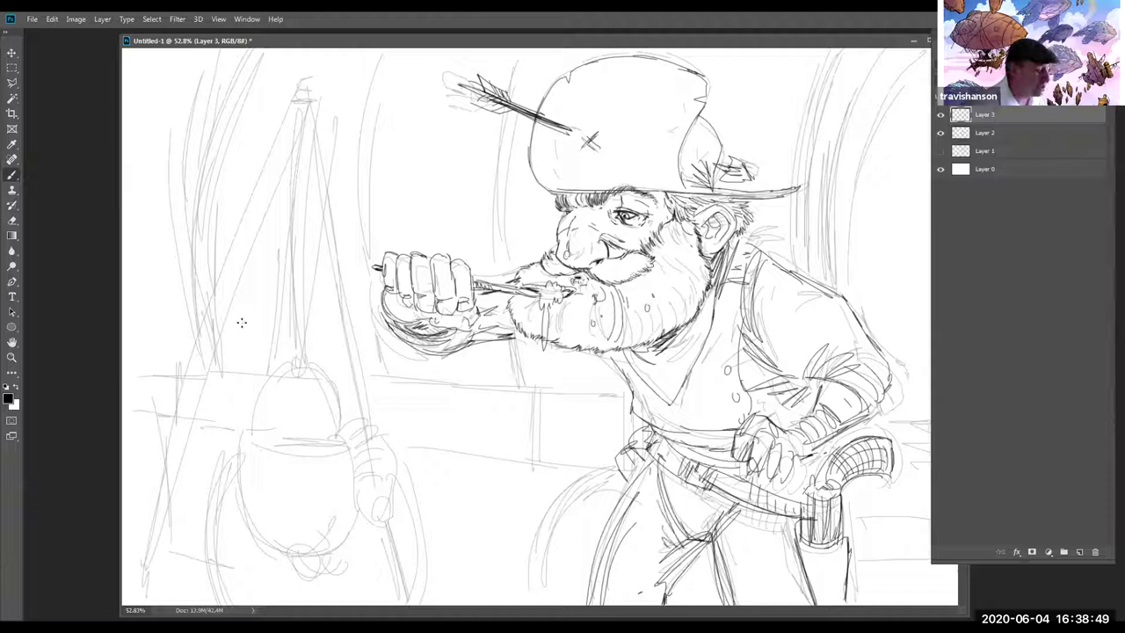
Ink the campfire tripod's poles, the lashing at their peak and the central rod over the rough sketch
mouse_move(282, 99)
mouse_down()
mouse_move(303, 99)
mouse_move(301, 70)
mouse_move(337, 265)
mouse_up()
mouse_move(313, 105)
mouse_down()
mouse_move(355, 391)
mouse_move(403, 601)
mouse_up()
drag(297, 79, 218, 283)
drag(283, 101, 159, 455)
drag(199, 323, 144, 494)
drag(176, 371, 130, 554)
drag(304, 99, 294, 329)
Ink the hanging pot's hook ring, arched handle, rim and rounded body, with drips running down from the rim
mouse_move(297, 193)
mouse_down()
mouse_move(299, 374)
mouse_move(267, 429)
mouse_up()
mouse_move(275, 378)
mouse_down()
mouse_move(253, 435)
mouse_move(294, 366)
mouse_up()
mouse_move(279, 370)
mouse_down()
mouse_move(329, 412)
mouse_move(332, 401)
mouse_move(302, 366)
mouse_move(338, 429)
mouse_up()
drag(237, 436, 361, 442)
mouse_move(239, 438)
mouse_down()
mouse_move(291, 451)
mouse_move(235, 502)
mouse_move(255, 533)
mouse_move(286, 547)
mouse_up()
mouse_move(230, 474)
mouse_down()
mouse_move(305, 540)
mouse_move(330, 540)
mouse_move(359, 468)
mouse_up()
mouse_move(344, 525)
mouse_down()
mouse_move(359, 459)
mouse_move(330, 530)
mouse_move(360, 458)
mouse_up()
mouse_move(239, 445)
mouse_down()
mouse_move(256, 512)
mouse_move(291, 526)
mouse_move(288, 549)
mouse_move(259, 428)
mouse_move(240, 433)
mouse_move(274, 448)
mouse_move(286, 513)
mouse_up()
mouse_move(297, 468)
mouse_down()
mouse_move(304, 515)
mouse_move(336, 453)
mouse_up()
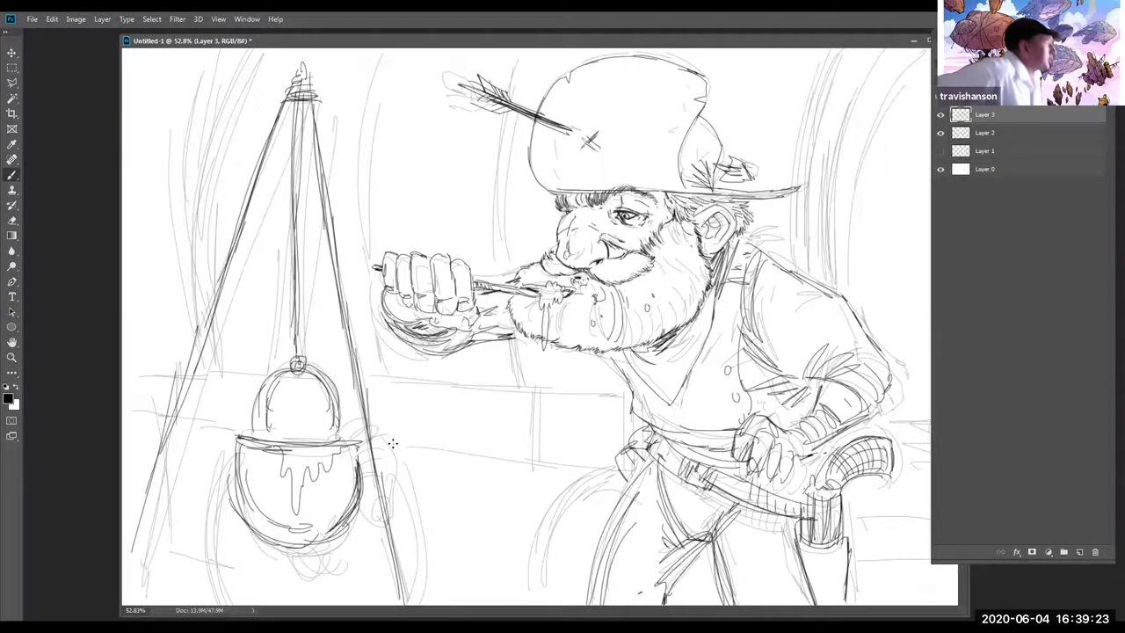
Darken the pot's rim opening and thicken its handle, adding the small attachment loop at the rim
mouse_move(260, 427)
mouse_down()
mouse_move(251, 432)
mouse_move(356, 437)
mouse_up()
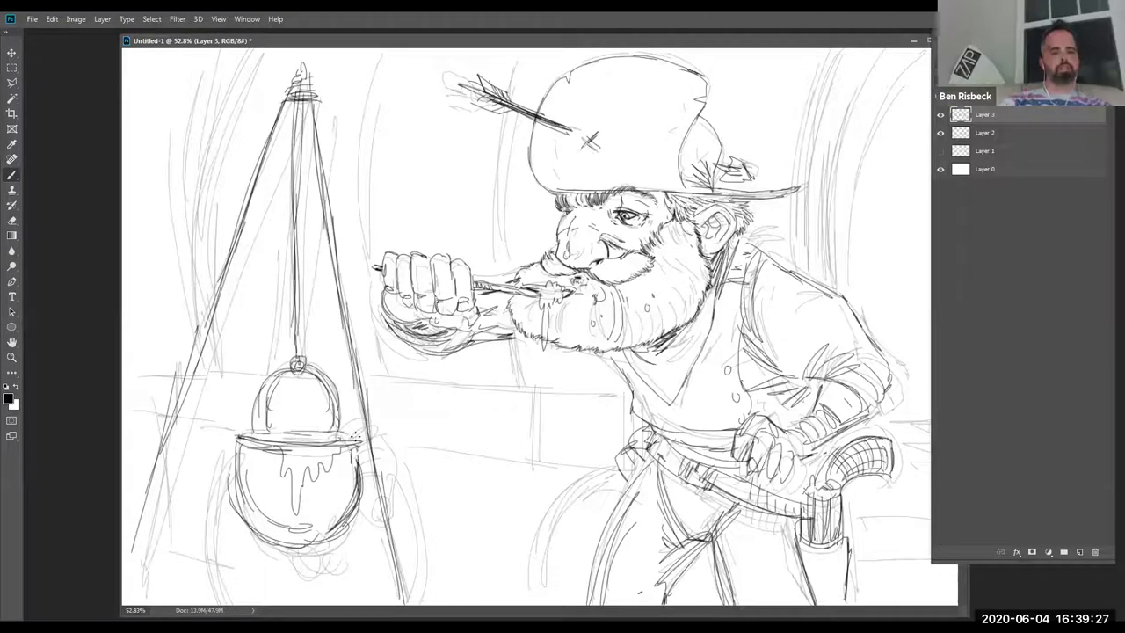
drag(262, 436, 360, 439)
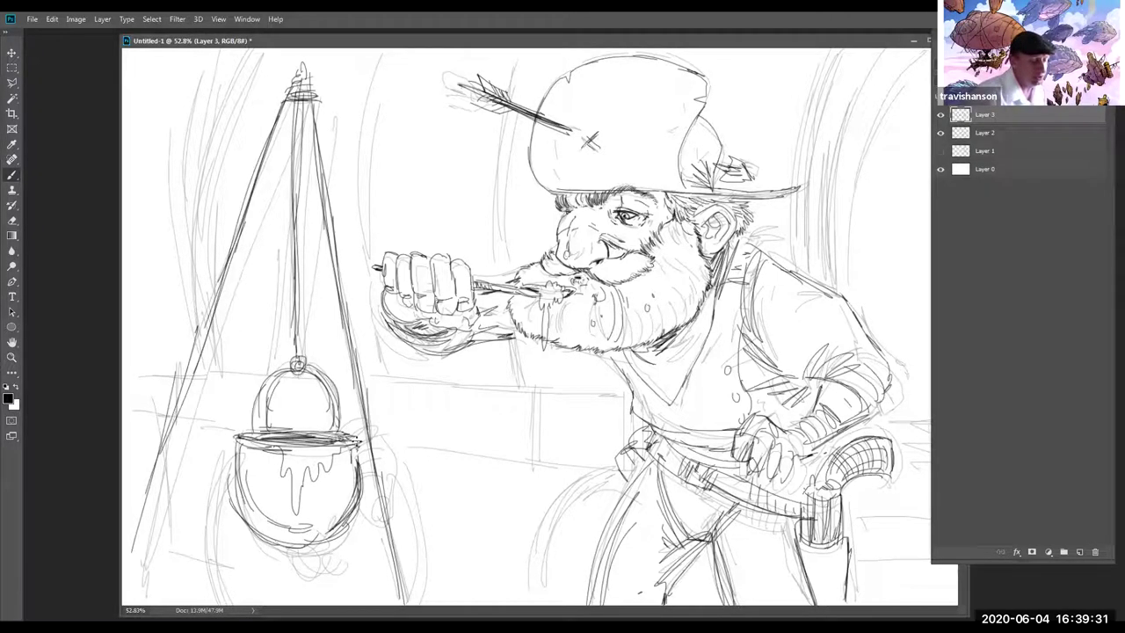
drag(250, 430, 272, 431)
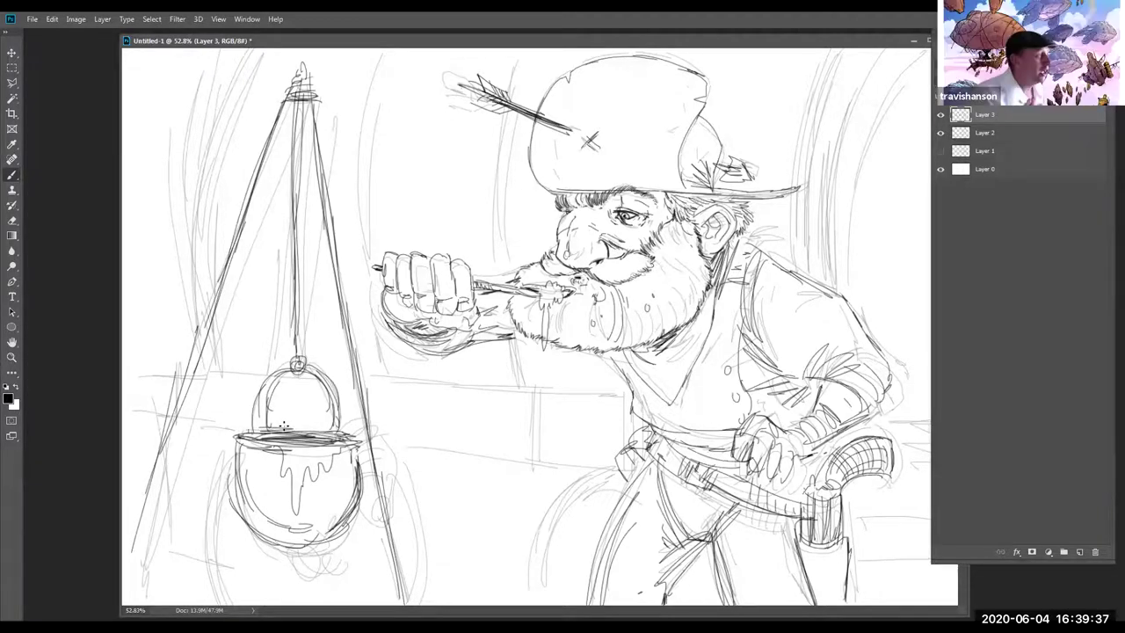
mouse_move(257, 427)
mouse_down()
mouse_move(267, 379)
mouse_move(293, 368)
mouse_up()
mouse_move(339, 427)
mouse_down()
mouse_move(338, 475)
mouse_move(336, 452)
mouse_up()
mouse_move(343, 451)
mouse_down()
mouse_move(346, 482)
mouse_move(341, 466)
mouse_up()
Ink the rear tripod pole below the pot and reinforce the pole nearest the character
mouse_move(240, 495)
mouse_down()
mouse_move(308, 536)
mouse_move(291, 604)
mouse_up()
drag(290, 545, 290, 604)
mouse_move(343, 314)
mouse_down()
mouse_move(383, 584)
mouse_move(346, 348)
mouse_up()
Ink the long background board's edges between the pot and the character, with vertical divisions and plank lines
drag(167, 375, 483, 387)
drag(369, 379, 617, 397)
drag(390, 457, 559, 474)
drag(452, 468, 614, 478)
mouse_move(531, 383)
mouse_down()
mouse_move(533, 473)
mouse_move(540, 385)
mouse_move(623, 398)
mouse_move(602, 391)
mouse_move(607, 464)
mouse_up()
mouse_move(613, 395)
mouse_down()
mouse_move(615, 464)
mouse_move(604, 460)
mouse_up()
mouse_move(582, 394)
mouse_down()
mouse_move(582, 454)
mouse_move(566, 457)
mouse_up()
drag(241, 374, 242, 418)
drag(249, 374, 250, 419)
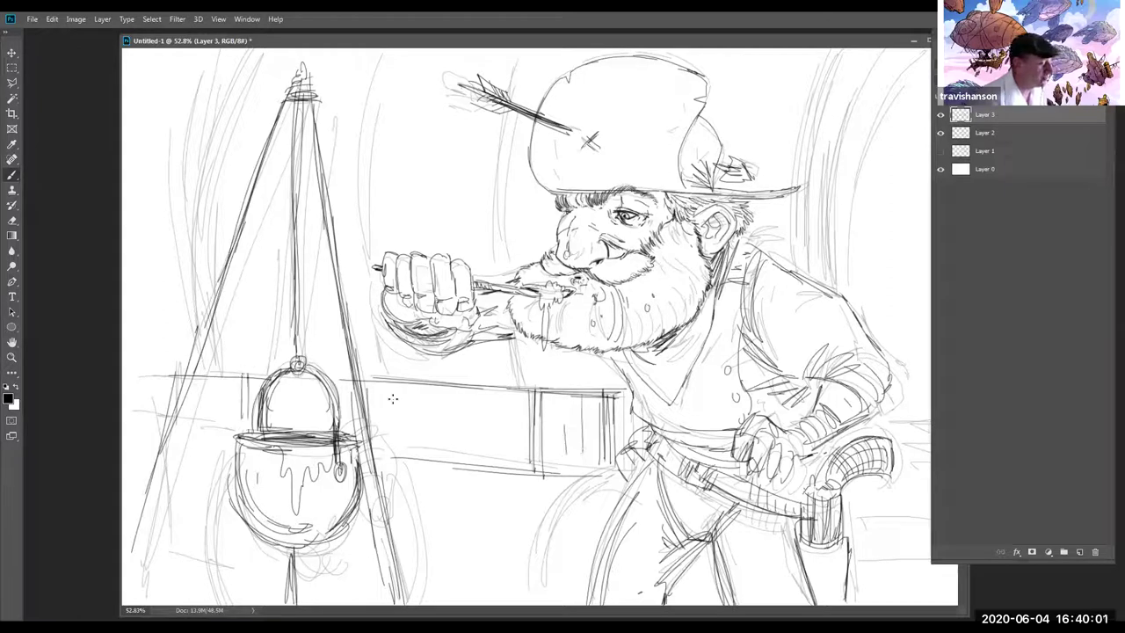
drag(397, 454, 395, 387)
drag(406, 383, 408, 450)
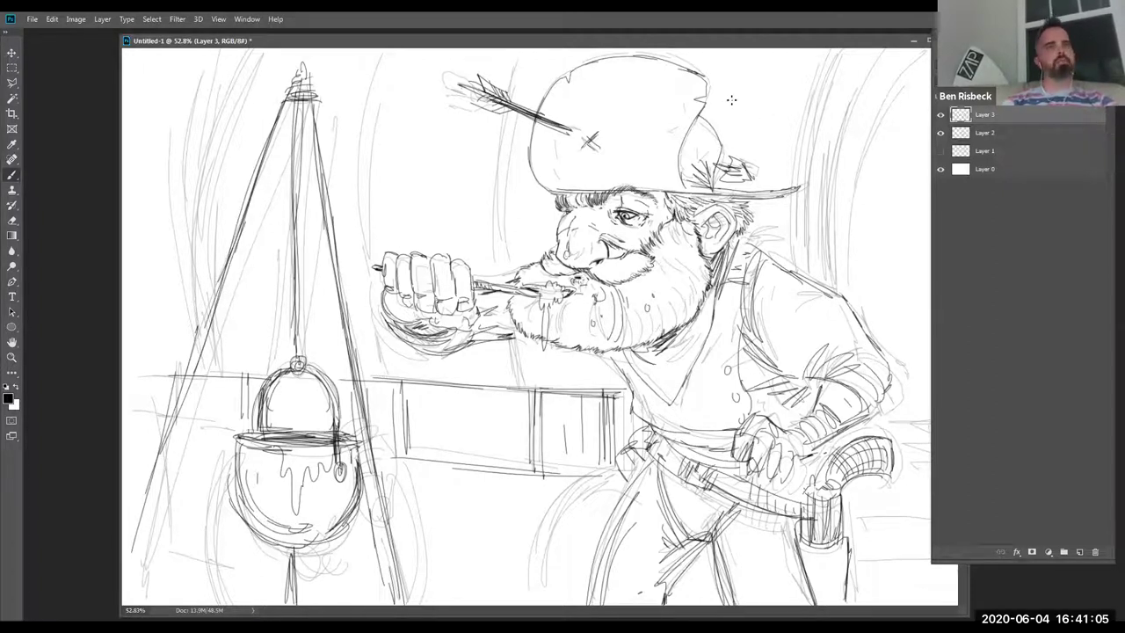
Add crease strokes to the hat's crown and short accent lines to the background board, wheel and canopy arch
drag(678, 66, 651, 109)
drag(692, 130, 666, 138)
drag(436, 392, 441, 446)
drag(573, 481, 558, 519)
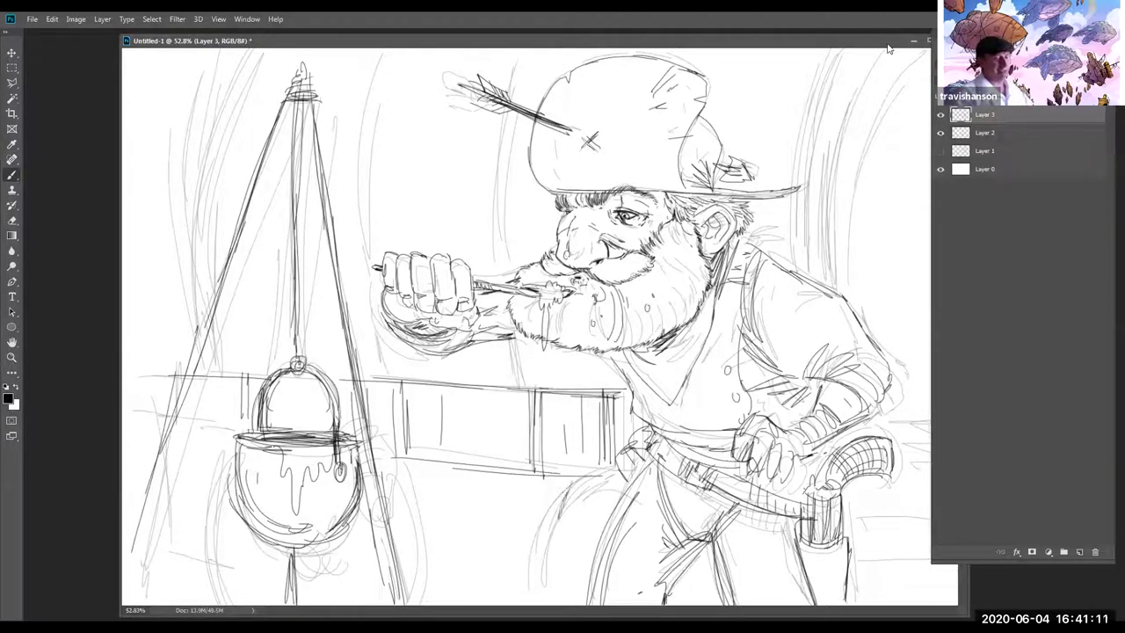
drag(884, 63, 842, 254)
drag(861, 105, 837, 266)
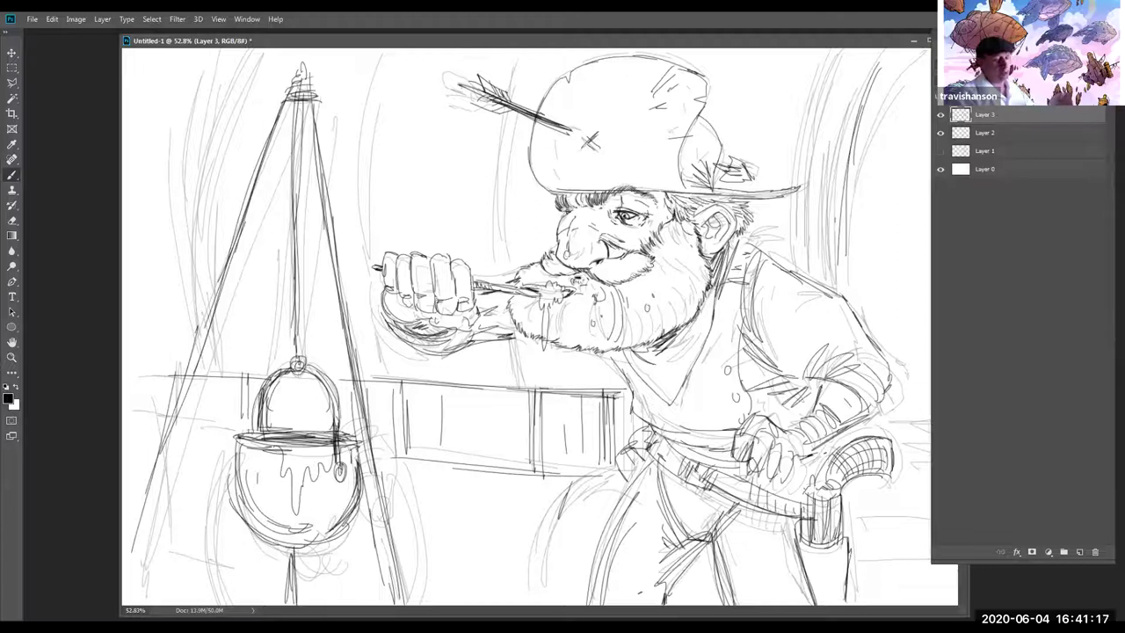
Fade the Layer 3 line drawing by lowering its opacity and add a new layer above it
drag(1095, 90, 1055, 90)
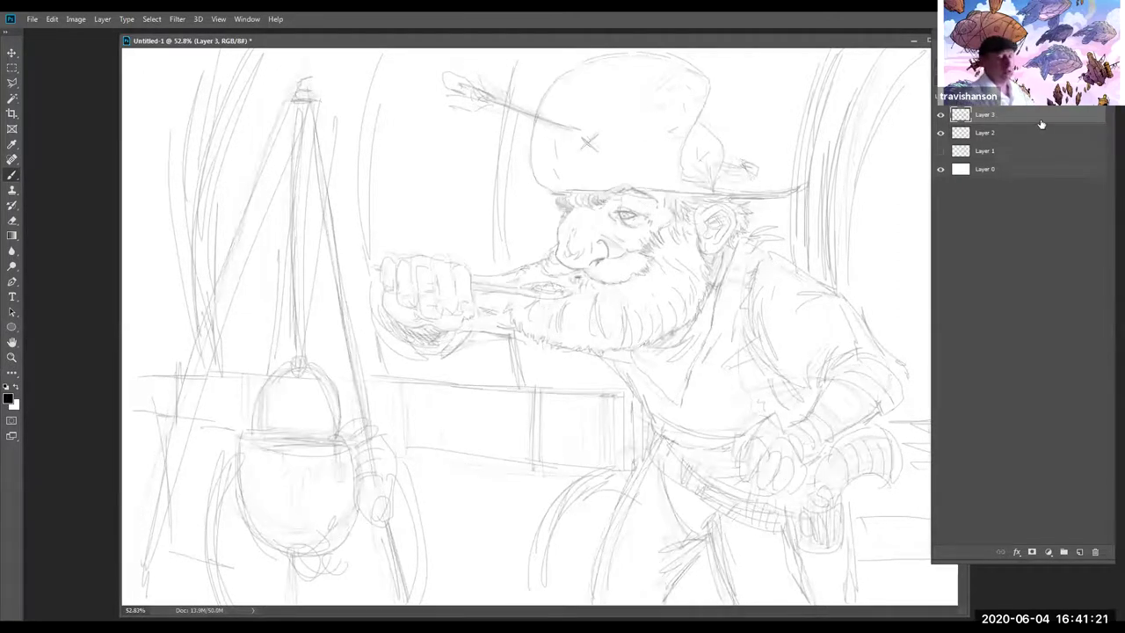
click(1079, 551)
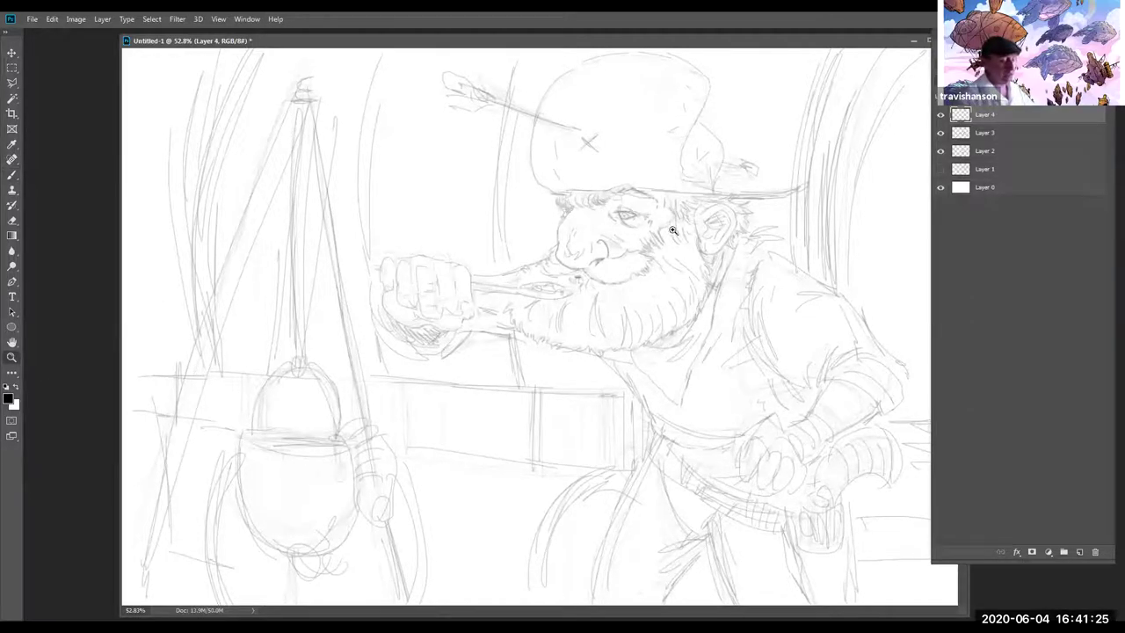
Brush the near eye's heavy upper lid, almond outline and lower bag in solid black on the new layer
drag(683, 218, 709, 228)
click(709, 229)
click(709, 228)
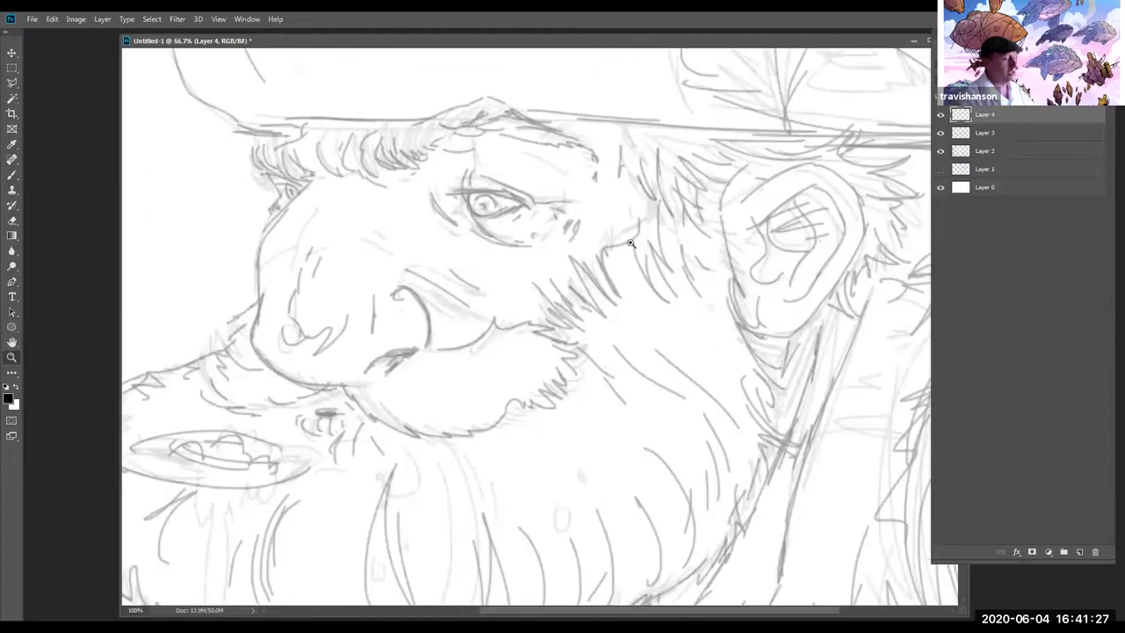
click(709, 229)
click(13, 343)
drag(560, 380, 634, 362)
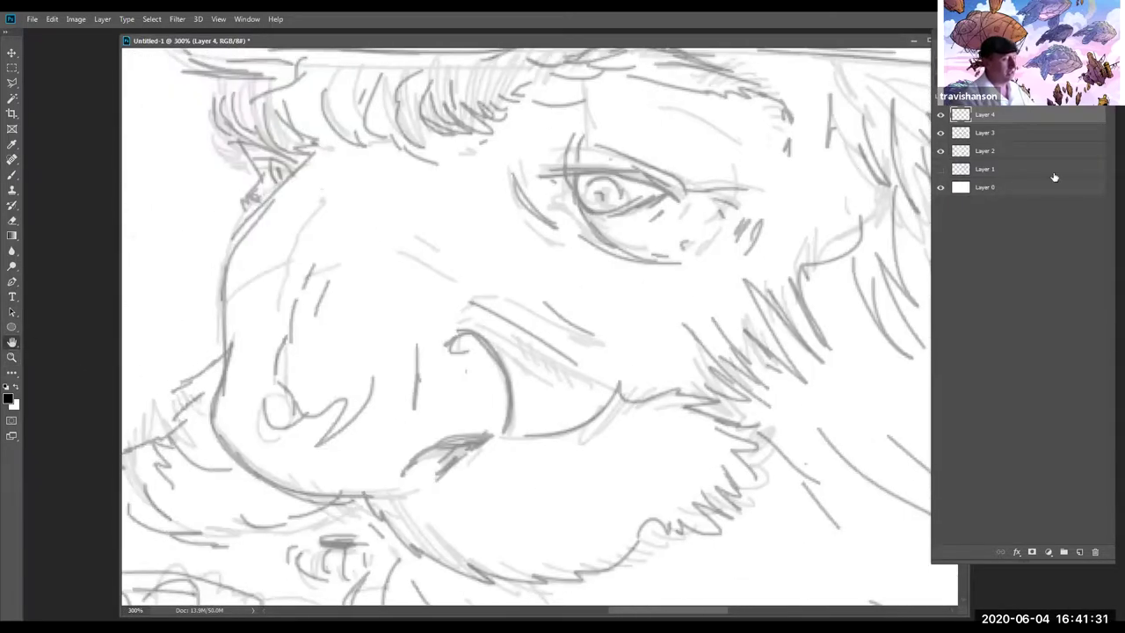
click(941, 115)
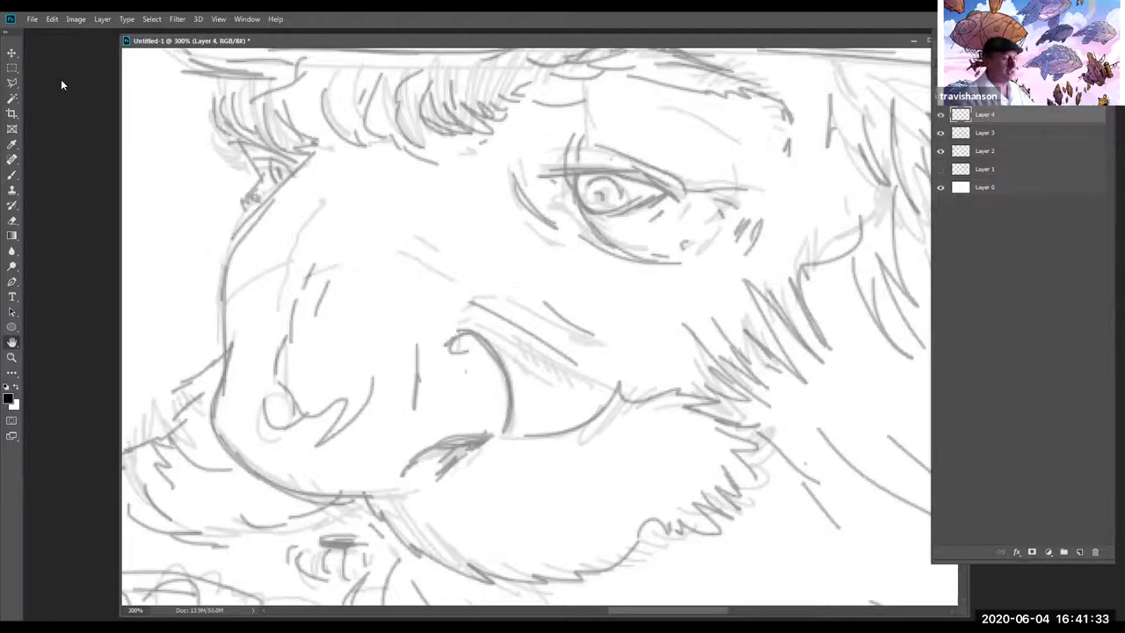
click(12, 174)
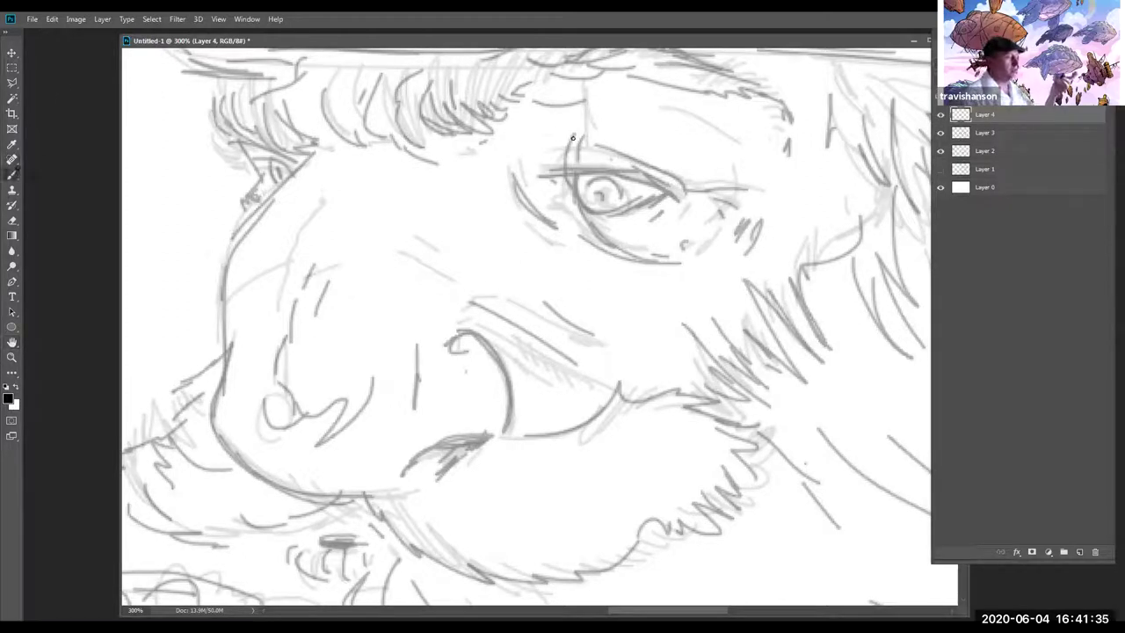
mouse_move(576, 126)
mouse_down()
mouse_move(570, 173)
mouse_move(608, 174)
mouse_move(580, 171)
mouse_up()
mouse_move(668, 187)
mouse_down()
mouse_move(555, 174)
mouse_move(573, 181)
mouse_move(579, 203)
mouse_move(567, 206)
mouse_move(588, 212)
mouse_move(674, 187)
mouse_up()
drag(572, 165, 666, 182)
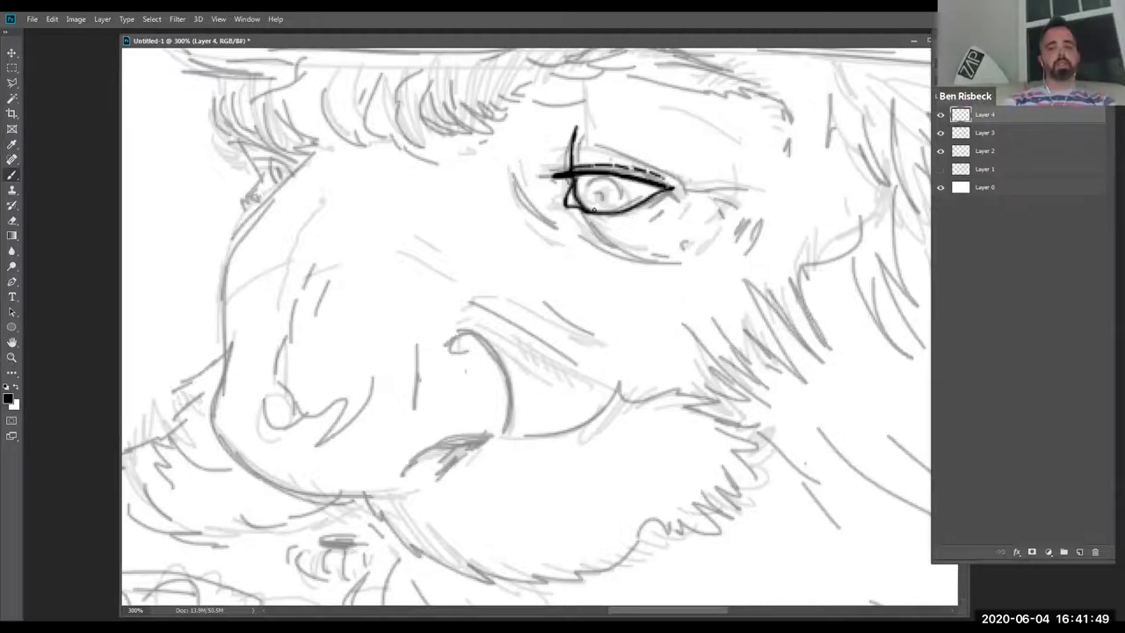
mouse_move(575, 200)
mouse_down()
mouse_move(630, 257)
mouse_move(675, 256)
mouse_up()
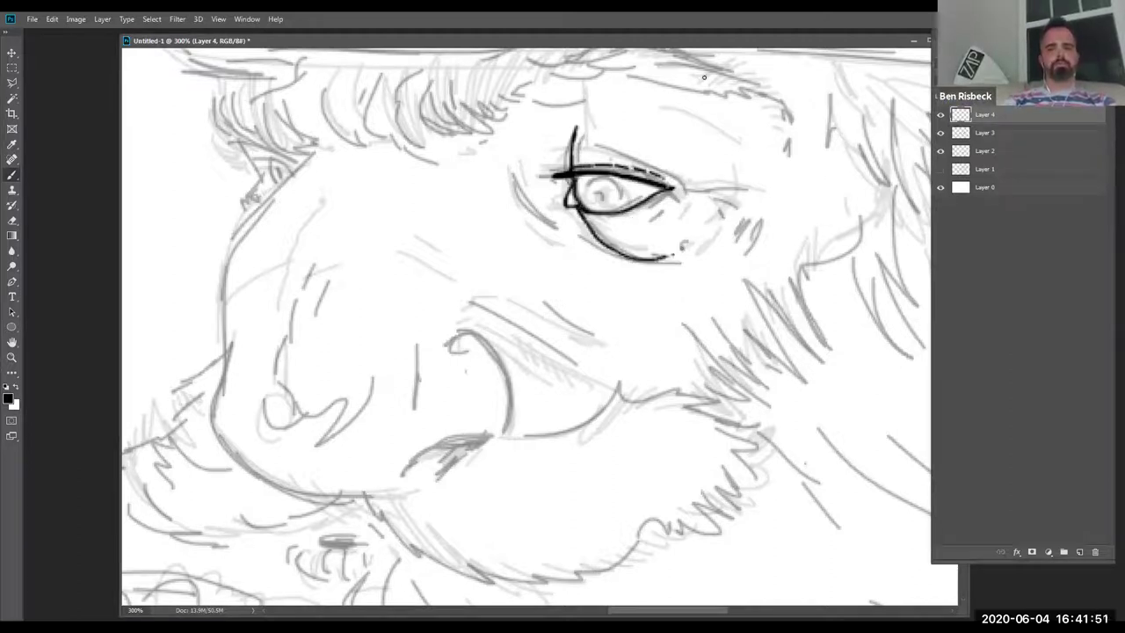
Ink the crow's-feet wrinkles and small dots fanning out from the near eye's outer corner
drag(670, 185, 775, 189)
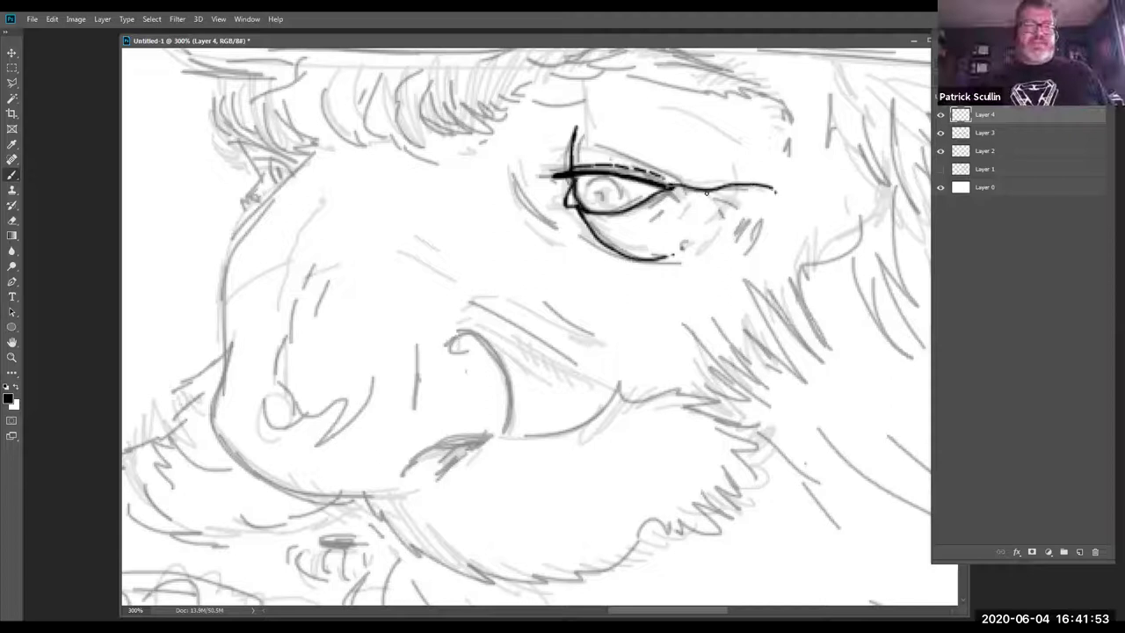
mouse_move(685, 190)
mouse_down()
mouse_move(764, 224)
mouse_move(711, 210)
mouse_move(739, 241)
mouse_move(754, 172)
mouse_up()
drag(677, 188, 681, 209)
mouse_move(672, 230)
mouse_down()
mouse_move(677, 219)
mouse_move(668, 234)
mouse_up()
Ink the near eye's iris and pupil, and add broken contour strokes around its lids and corners
mouse_move(584, 190)
mouse_down()
mouse_move(617, 177)
mouse_move(621, 208)
mouse_up()
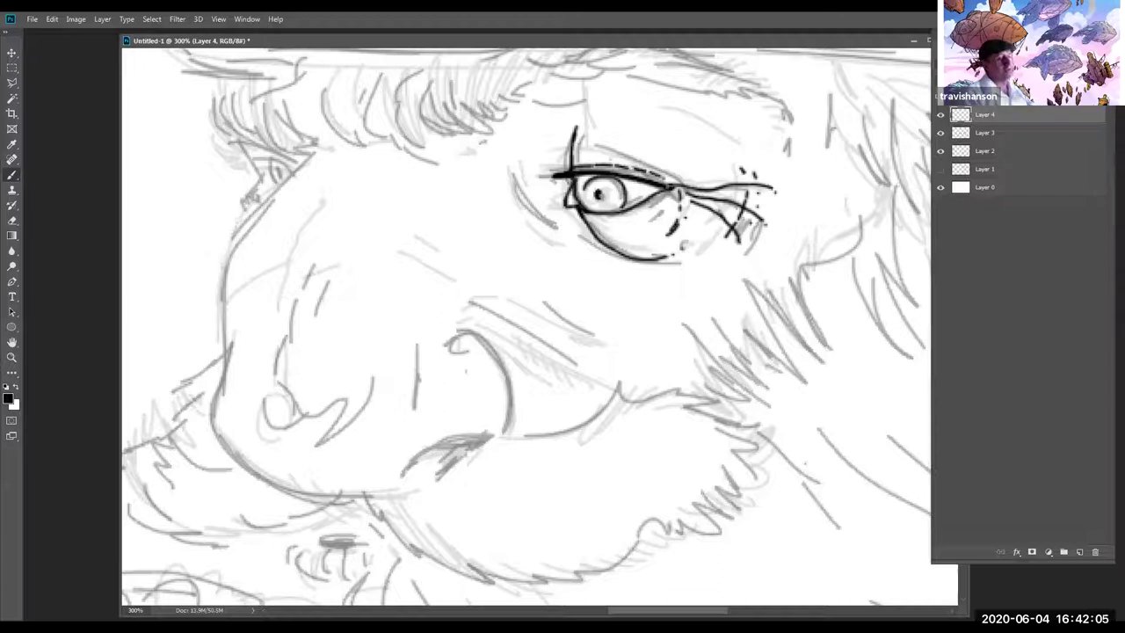
drag(604, 200, 616, 201)
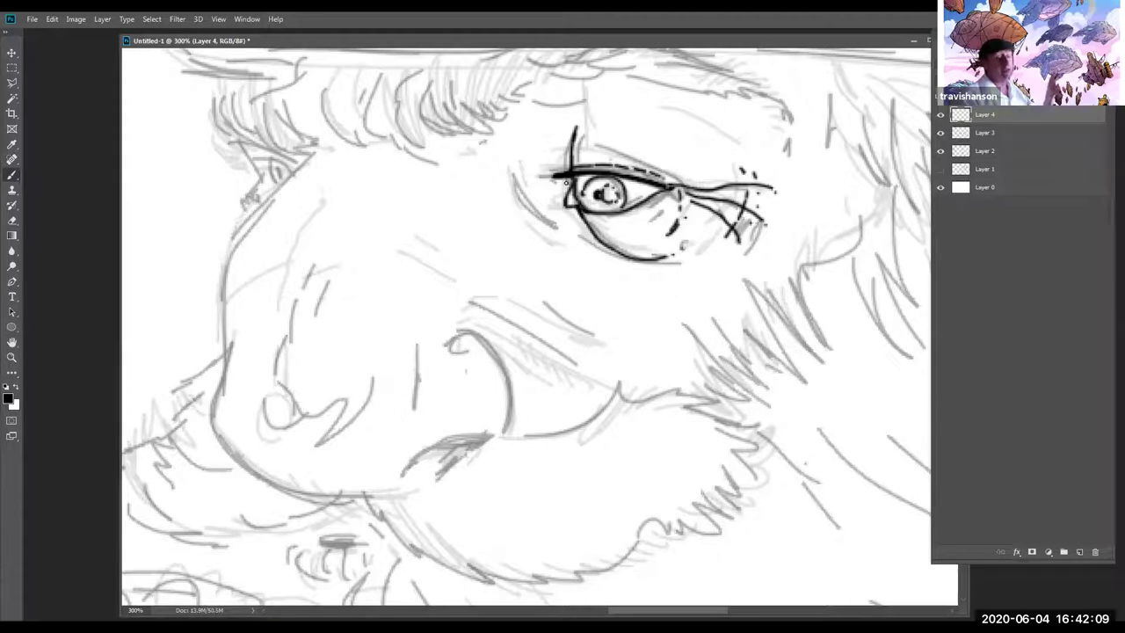
drag(555, 200, 582, 235)
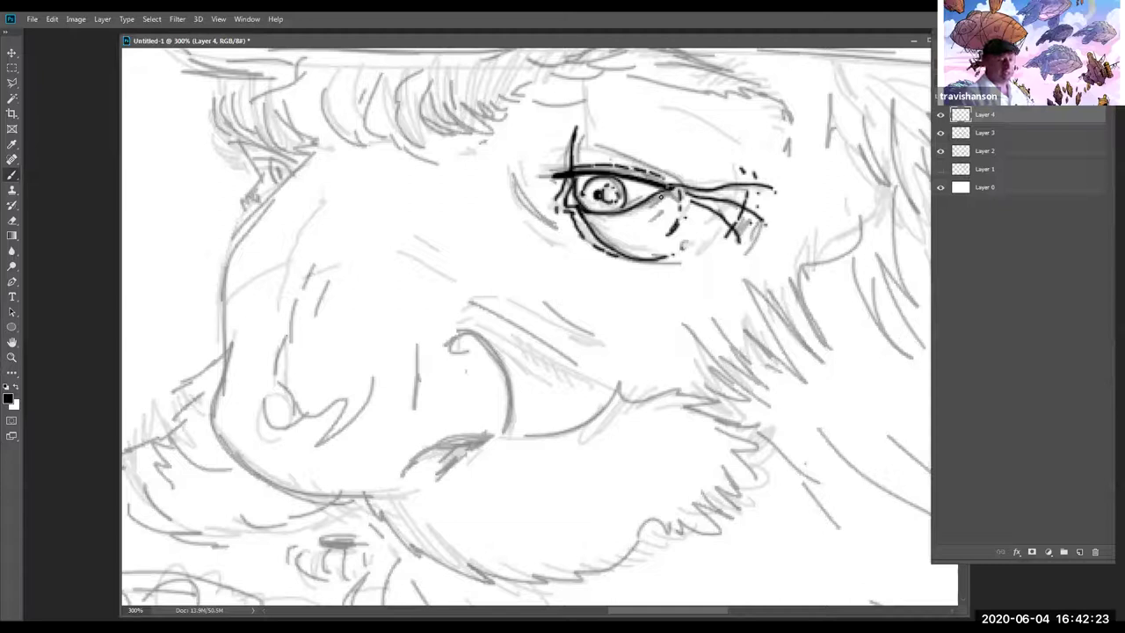
mouse_move(677, 161)
mouse_down()
mouse_move(699, 180)
mouse_move(720, 174)
mouse_move(713, 206)
mouse_up()
drag(705, 216, 702, 220)
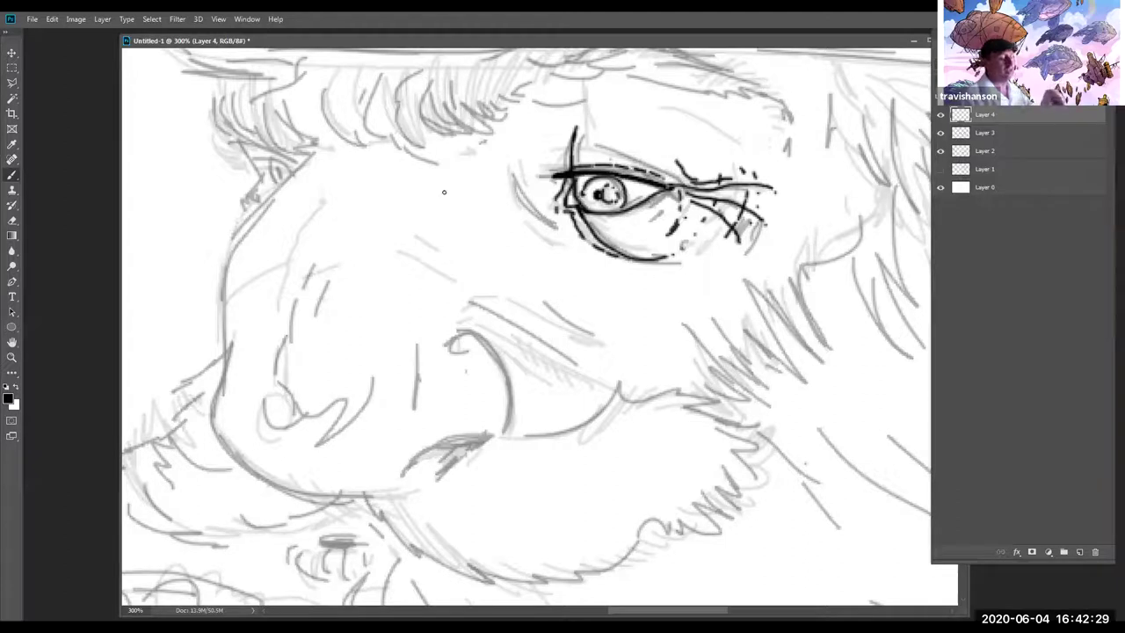
Ink dark hair clumps in the brow's middle and far end, and ink the partly hidden far eye beneath
mouse_move(419, 98)
mouse_down()
mouse_move(444, 139)
mouse_move(410, 138)
mouse_up()
drag(415, 137, 422, 144)
drag(295, 116, 309, 146)
drag(283, 116, 296, 149)
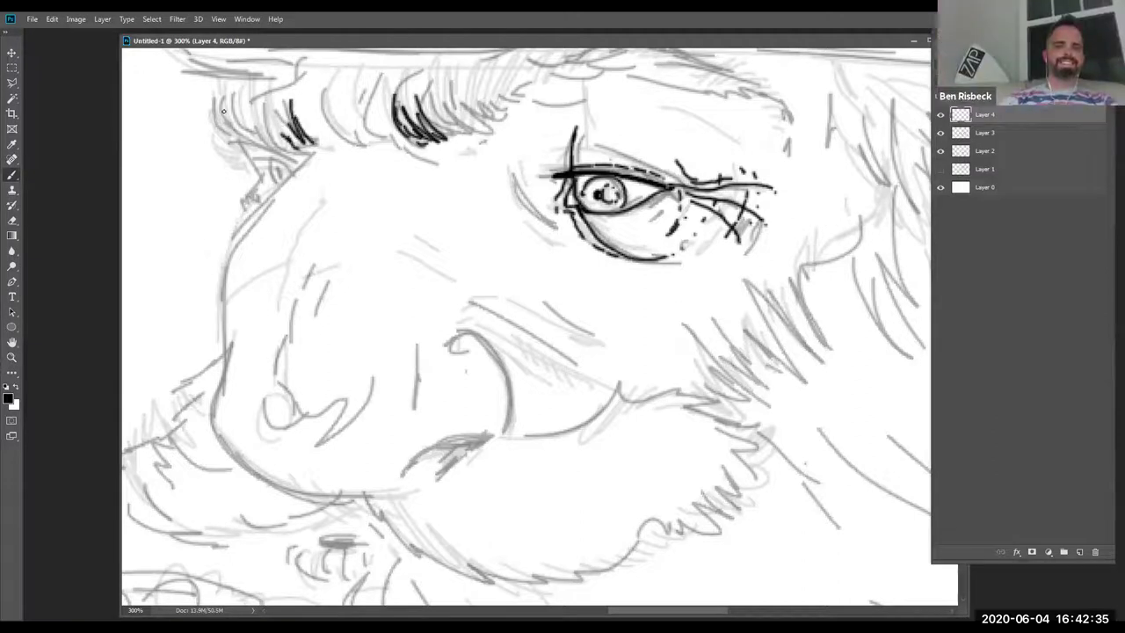
drag(213, 98, 230, 142)
mouse_move(211, 128)
mouse_down()
mouse_move(236, 156)
mouse_move(225, 163)
mouse_move(253, 177)
mouse_up()
drag(231, 128, 246, 151)
mouse_move(243, 104)
mouse_down()
mouse_move(260, 148)
mouse_move(298, 146)
mouse_move(300, 168)
mouse_move(269, 183)
mouse_move(300, 165)
mouse_up()
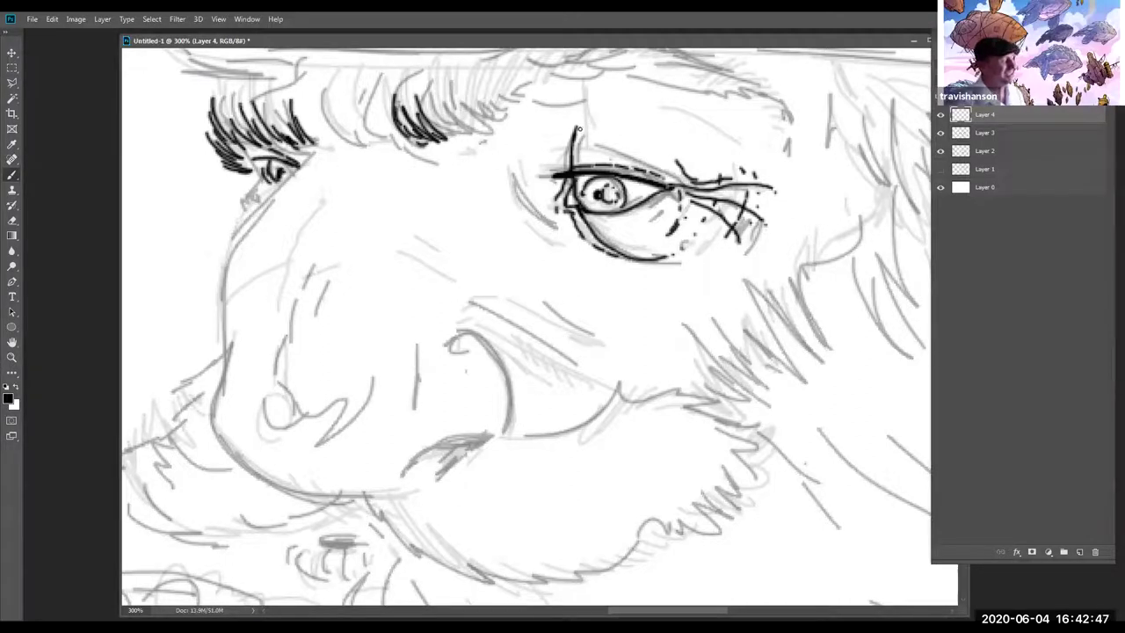
drag(686, 135, 708, 155)
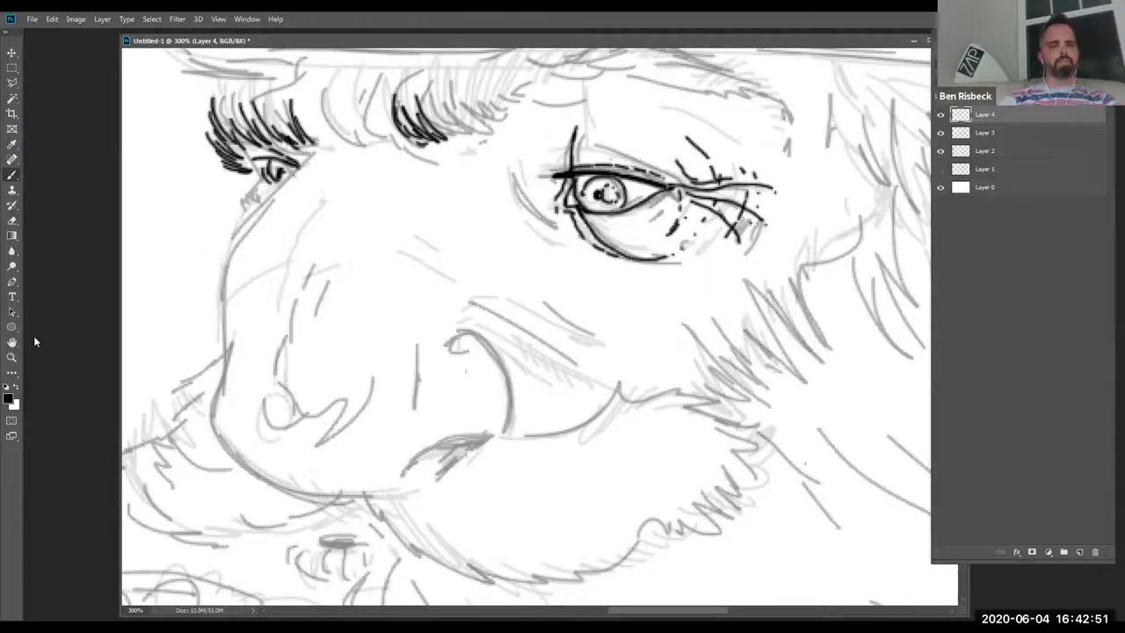
Fill the brow's middle section above the nose bridge with dense, curved hair strokes
drag(648, 328, 572, 397)
click(11, 174)
drag(351, 160, 376, 202)
drag(359, 170, 397, 201)
mouse_move(376, 161)
mouse_down()
mouse_move(403, 195)
mouse_move(389, 154)
mouse_up()
drag(397, 196, 406, 149)
drag(410, 192, 429, 140)
drag(428, 175, 449, 136)
drag(440, 164, 475, 129)
Extend the brow hairs in an arch over the near eye and down its outer end, and fill the brow's underside
mouse_move(457, 150)
mouse_down()
mouse_move(507, 104)
mouse_move(523, 107)
mouse_move(508, 129)
mouse_move(583, 104)
mouse_up()
mouse_move(571, 127)
mouse_down()
mouse_move(596, 109)
mouse_move(650, 148)
mouse_up()
mouse_move(612, 134)
mouse_down()
mouse_move(654, 164)
mouse_move(652, 192)
mouse_up()
click(652, 201)
drag(437, 169, 467, 144)
drag(462, 155, 490, 137)
mouse_move(311, 201)
mouse_down()
mouse_move(296, 156)
mouse_move(308, 202)
mouse_up()
mouse_move(311, 204)
mouse_down()
mouse_move(294, 182)
mouse_move(257, 188)
mouse_move(302, 208)
mouse_move(257, 202)
mouse_up()
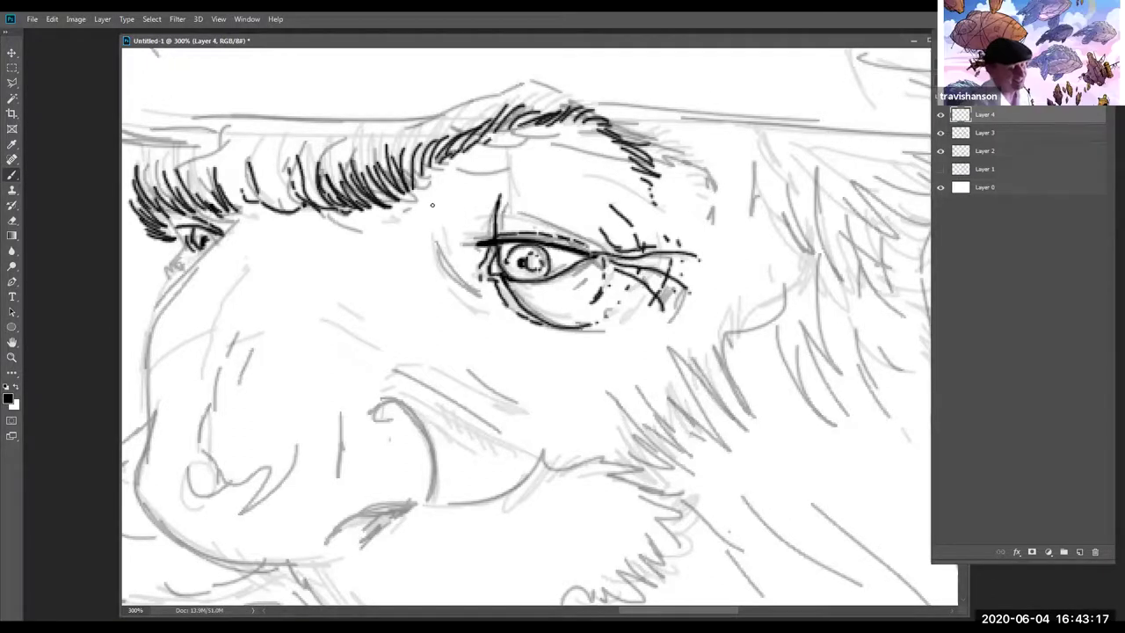
Ink the nose's outer contour, the nostril opening and the curved nostril wing
mouse_move(235, 220)
mouse_down()
mouse_move(162, 299)
mouse_move(143, 519)
mouse_move(201, 556)
mouse_move(325, 567)
mouse_up()
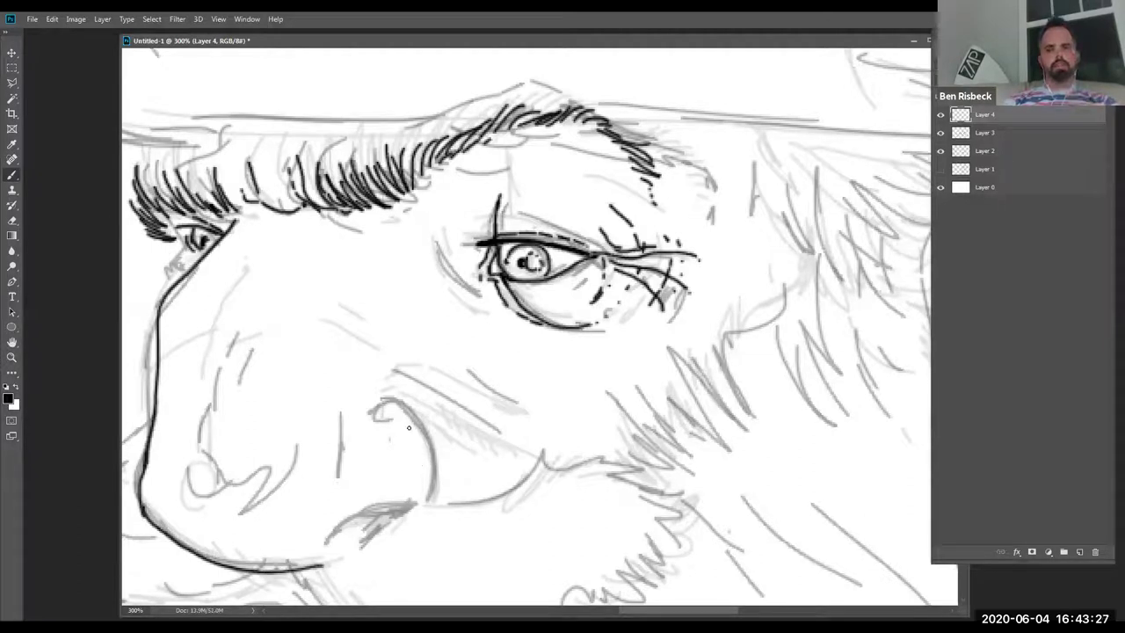
drag(329, 537, 406, 510)
mouse_move(373, 417)
mouse_down()
mouse_move(392, 401)
mouse_move(427, 434)
mouse_move(425, 506)
mouse_up()
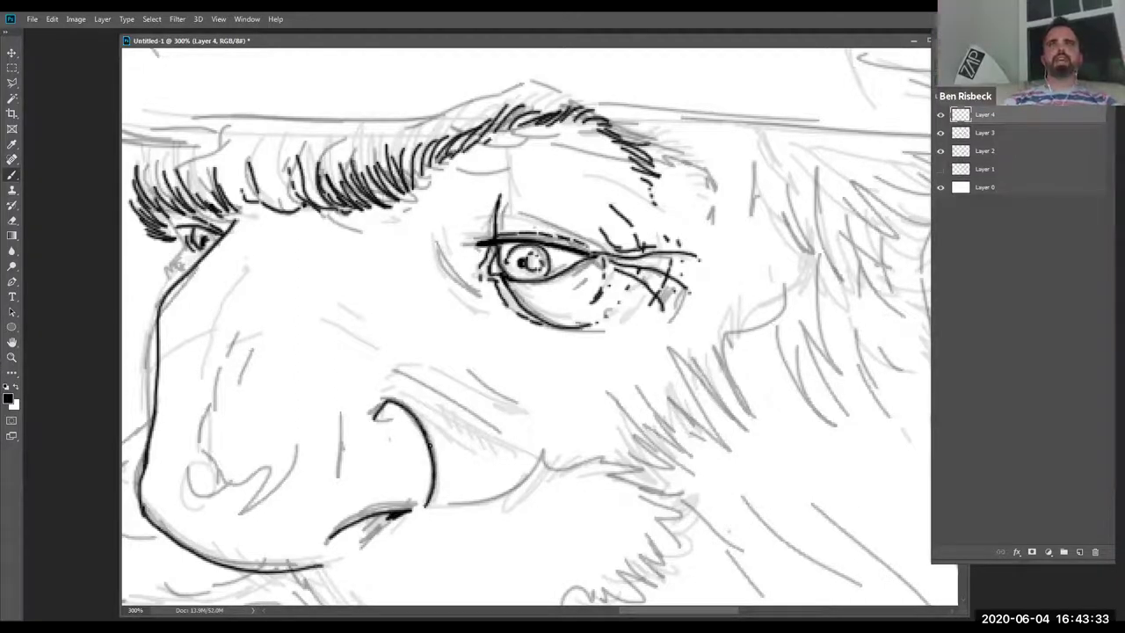
Ink the cheek fold running from the nostril wing with parallel crease strokes, and curved lines beneath the eye bag
drag(384, 398, 521, 471)
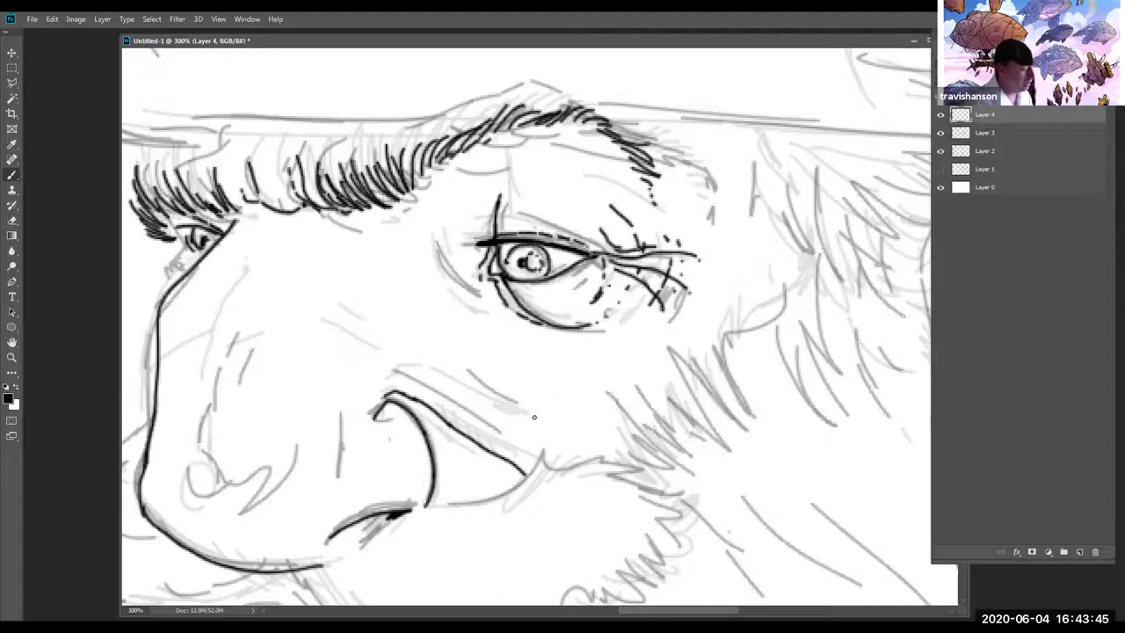
drag(392, 392, 498, 467)
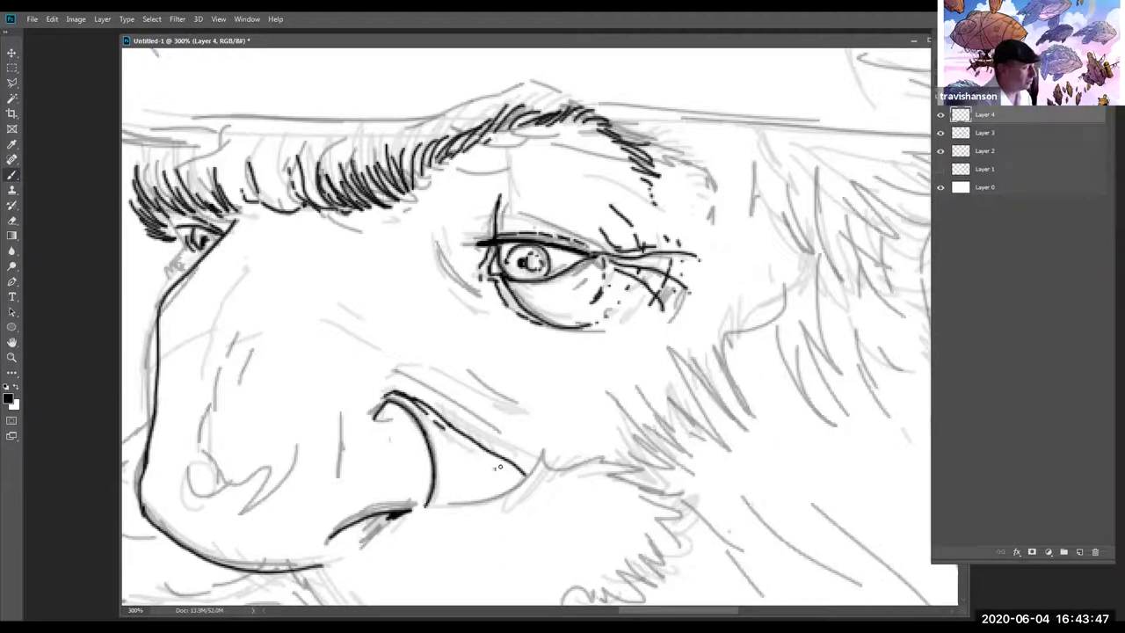
mouse_move(401, 373)
mouse_down()
mouse_move(453, 394)
mouse_move(542, 459)
mouse_up()
mouse_move(474, 294)
mouse_down()
mouse_move(546, 351)
mouse_move(645, 329)
mouse_up()
click(681, 323)
Ink the jagged beard hairs along the cheek, ending in a curve toward the temple
mouse_move(605, 387)
mouse_down()
mouse_move(670, 472)
mouse_move(659, 455)
mouse_up()
drag(642, 400, 689, 455)
mouse_move(654, 378)
mouse_down()
mouse_move(685, 434)
mouse_move(719, 439)
mouse_up()
drag(682, 336, 721, 422)
drag(703, 369, 753, 417)
drag(731, 343, 751, 388)
drag(734, 325, 767, 387)
drag(748, 341, 785, 286)
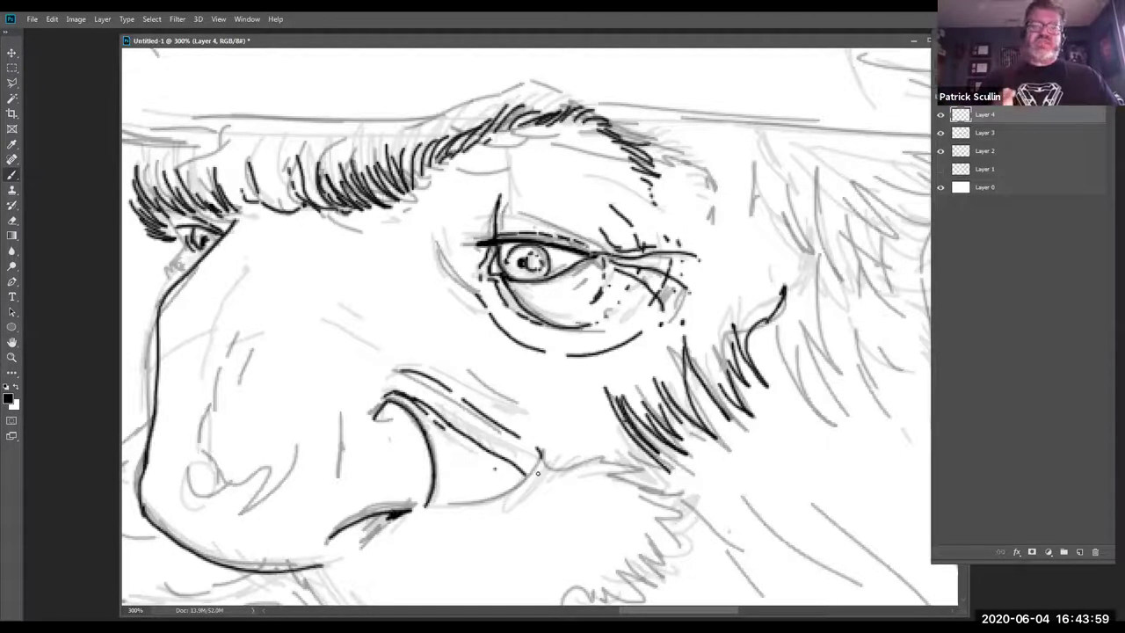
Ink the moustache's outline from the nostril wing around its ragged tip and along its lower edge, hatching the cheek crease
mouse_move(430, 506)
mouse_down()
mouse_move(483, 489)
mouse_move(520, 457)
mouse_move(597, 476)
mouse_up()
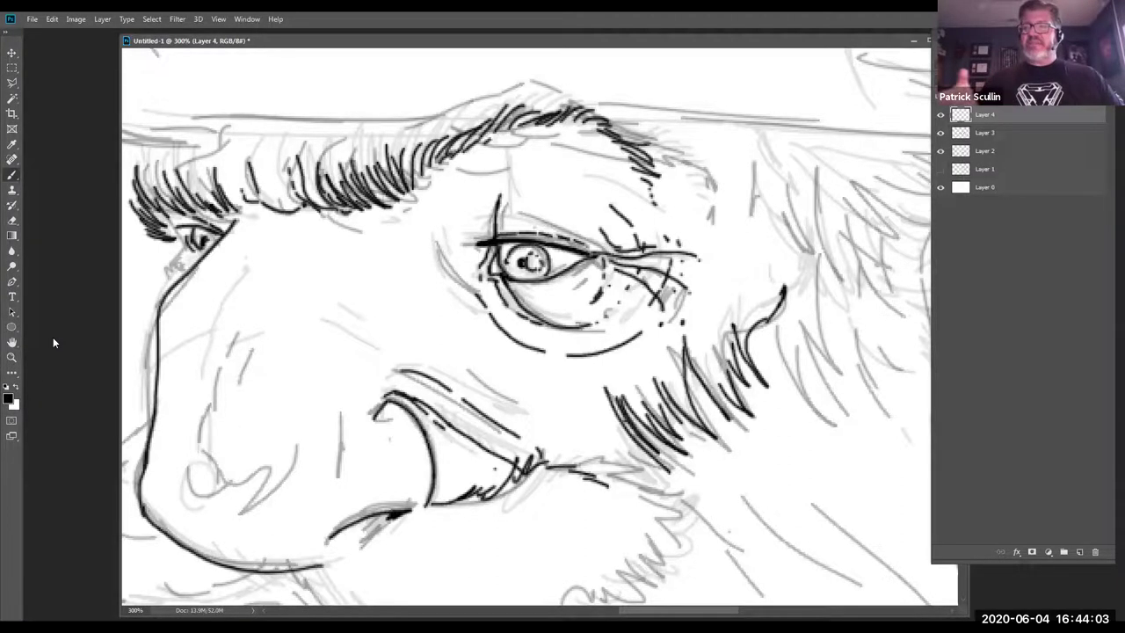
drag(362, 301, 370, 187)
click(11, 174)
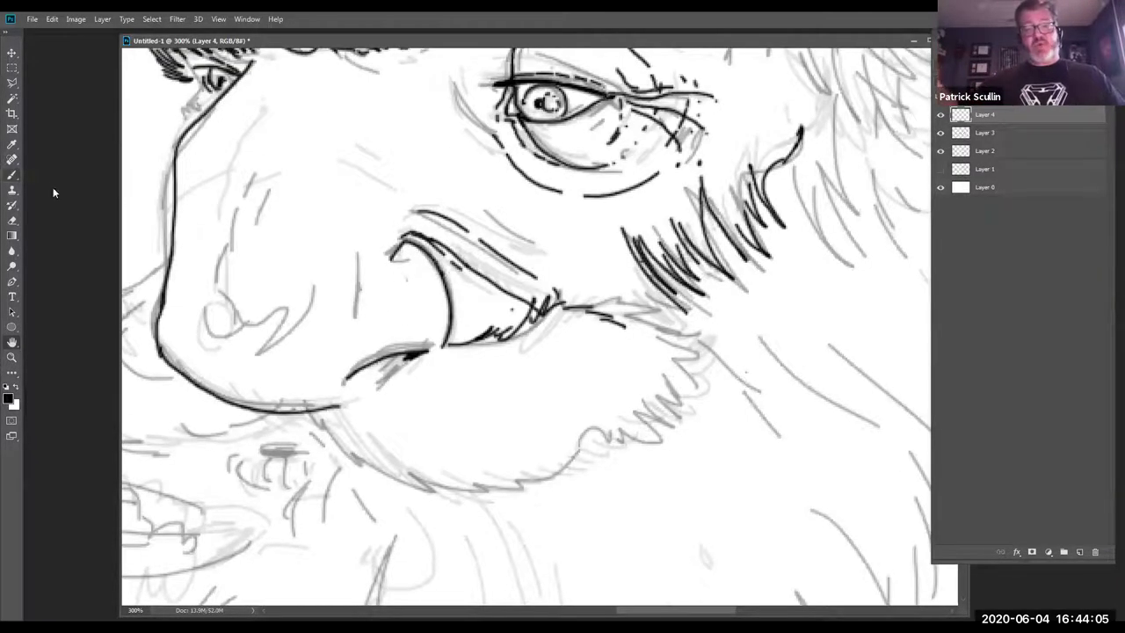
mouse_move(313, 410)
mouse_down()
mouse_move(387, 483)
mouse_move(479, 489)
mouse_move(607, 464)
mouse_up()
drag(573, 458, 657, 439)
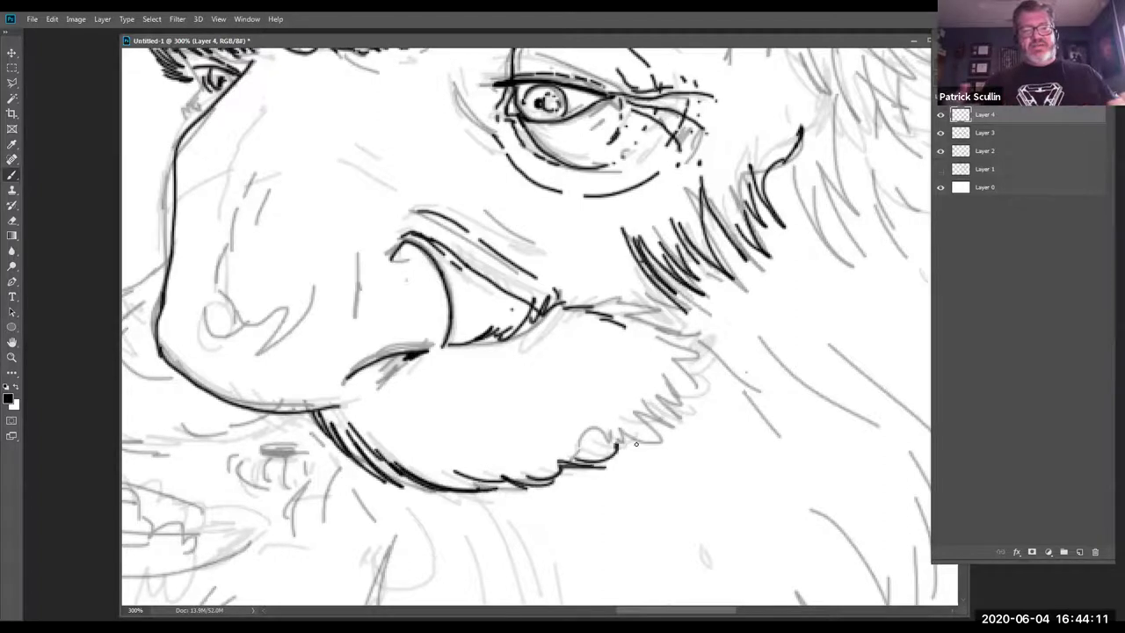
mouse_move(580, 306)
mouse_down()
mouse_move(666, 310)
mouse_move(711, 327)
mouse_move(687, 350)
mouse_move(714, 372)
mouse_move(658, 443)
mouse_move(673, 443)
mouse_up()
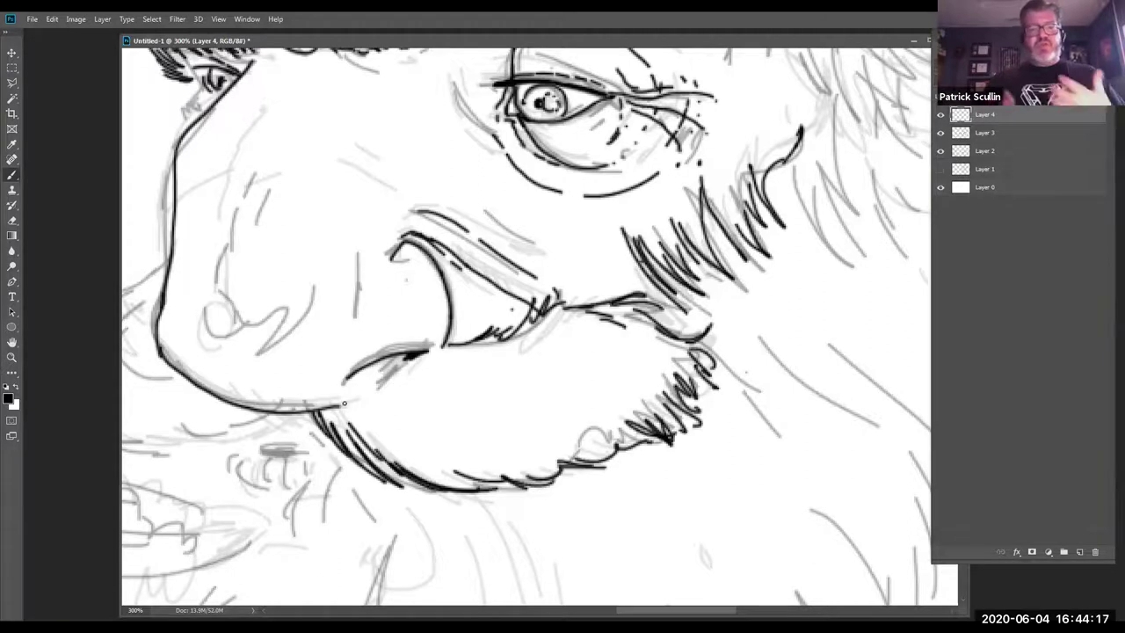
Layer curved hair strokes along the moustache's lower edge and darken the nostril
mouse_move(338, 410)
mouse_down()
mouse_move(397, 479)
mouse_move(453, 488)
mouse_up()
mouse_move(406, 438)
mouse_down()
mouse_move(492, 486)
mouse_move(587, 469)
mouse_up()
mouse_move(551, 450)
mouse_down()
mouse_move(603, 458)
mouse_move(626, 447)
mouse_up()
drag(600, 425, 645, 439)
drag(390, 363, 405, 354)
Fill the moustache's body with flowing hair strokes that follow its curve toward the ragged tip
mouse_move(369, 397)
mouse_down()
mouse_move(418, 446)
mouse_move(509, 459)
mouse_move(576, 439)
mouse_up()
drag(441, 407, 487, 413)
drag(532, 409, 606, 391)
drag(625, 388, 631, 386)
drag(521, 385, 574, 375)
drag(615, 369, 679, 359)
mouse_move(677, 362)
mouse_down()
mouse_move(701, 341)
mouse_move(689, 336)
mouse_up()
drag(620, 347, 675, 339)
mouse_move(592, 351)
mouse_down()
mouse_move(631, 340)
mouse_move(612, 341)
mouse_up()
drag(519, 364, 606, 331)
click(527, 342)
drag(534, 351, 637, 328)
Ink the small mouth detail below the nose, and fill the gap between the nose and moustache with solid black
mouse_move(259, 458)
mouse_down()
mouse_move(283, 453)
mouse_move(234, 482)
mouse_move(246, 492)
mouse_move(300, 486)
mouse_up()
mouse_move(222, 489)
mouse_down()
mouse_move(330, 490)
mouse_move(344, 473)
mouse_up()
drag(235, 404, 269, 433)
drag(269, 429, 325, 441)
mouse_move(253, 410)
mouse_down()
mouse_move(280, 432)
mouse_move(308, 434)
mouse_up()
mouse_move(269, 415)
mouse_down()
mouse_move(315, 423)
mouse_move(313, 437)
mouse_up()
drag(278, 421, 324, 437)
mouse_move(306, 415)
mouse_down()
mouse_move(326, 431)
mouse_move(307, 415)
mouse_move(252, 420)
mouse_up()
mouse_move(241, 405)
mouse_down()
mouse_move(295, 433)
mouse_move(363, 396)
mouse_up()
drag(322, 427, 402, 367)
drag(350, 397, 413, 365)
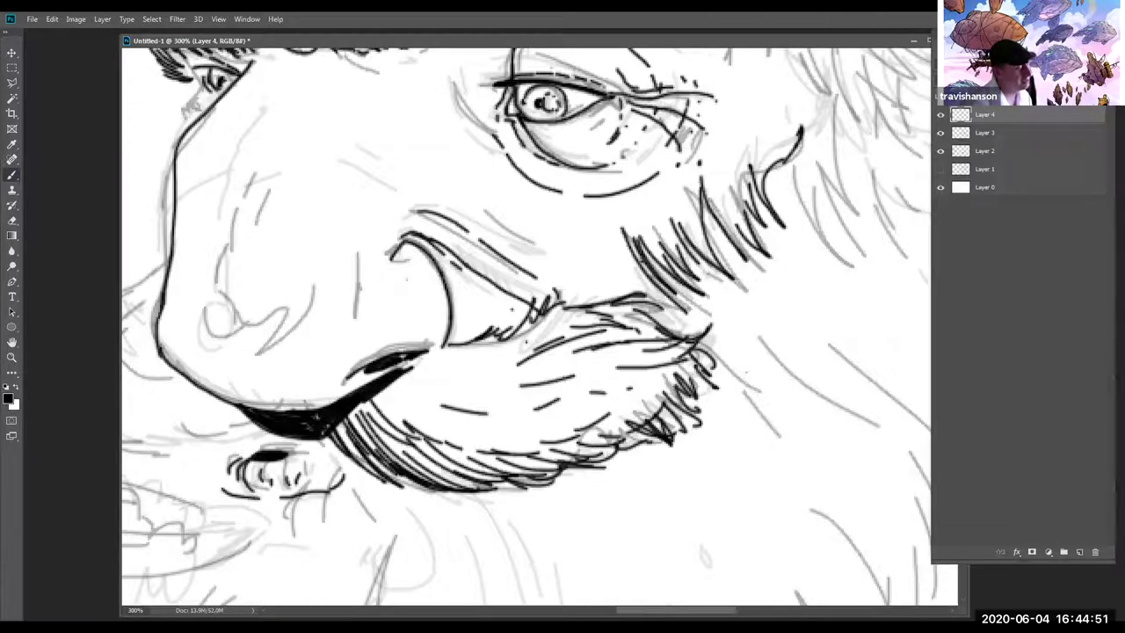
Ink the moustache's far half with ragged tips and curved hair strokes sweeping in beneath the nose
drag(351, 295, 511, 218)
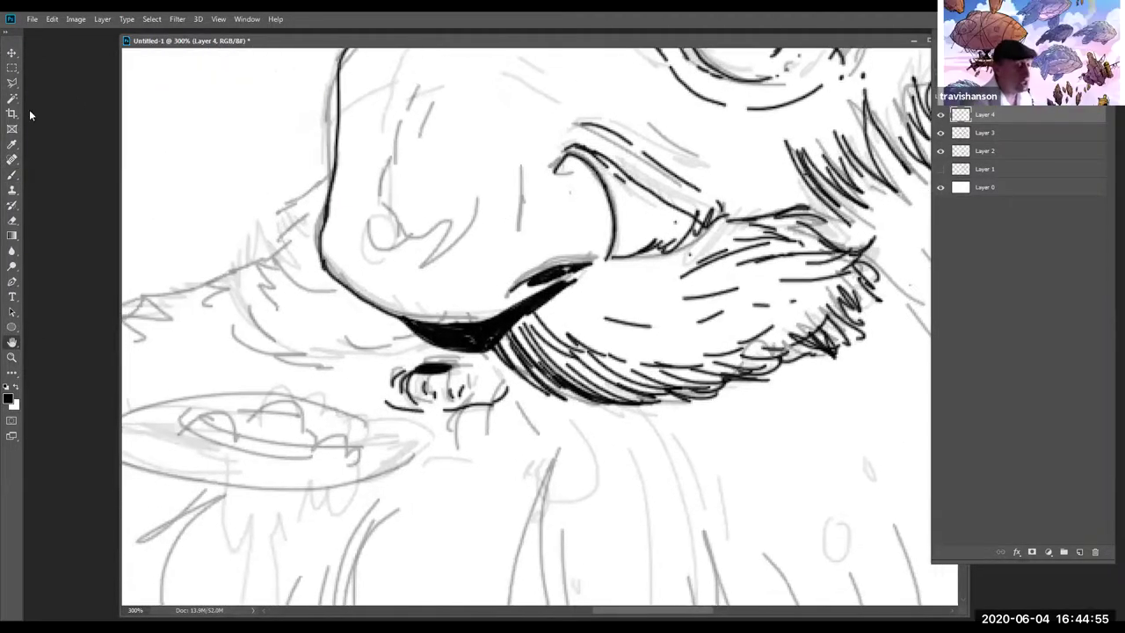
click(13, 176)
drag(319, 225, 286, 257)
drag(260, 222, 290, 286)
mouse_move(445, 359)
mouse_down()
mouse_move(313, 368)
mouse_move(260, 335)
mouse_move(290, 360)
mouse_up()
mouse_move(255, 281)
mouse_down()
mouse_move(282, 343)
mouse_move(422, 360)
mouse_up()
drag(365, 334, 420, 353)
drag(308, 325, 410, 351)
mouse_move(313, 297)
mouse_down()
mouse_move(394, 333)
mouse_move(337, 304)
mouse_up()
drag(296, 254, 314, 272)
drag(331, 286, 371, 320)
Ink the nose's highlight circle, underside and dashed contour across the bulb, and touch up the small mouth detail below
drag(383, 223, 376, 225)
mouse_move(359, 295)
mouse_down()
mouse_move(415, 311)
mouse_move(496, 294)
mouse_up()
drag(395, 122, 334, 160)
mouse_move(362, 139)
mouse_down()
mouse_move(409, 120)
mouse_move(501, 152)
mouse_up()
drag(625, 202, 643, 222)
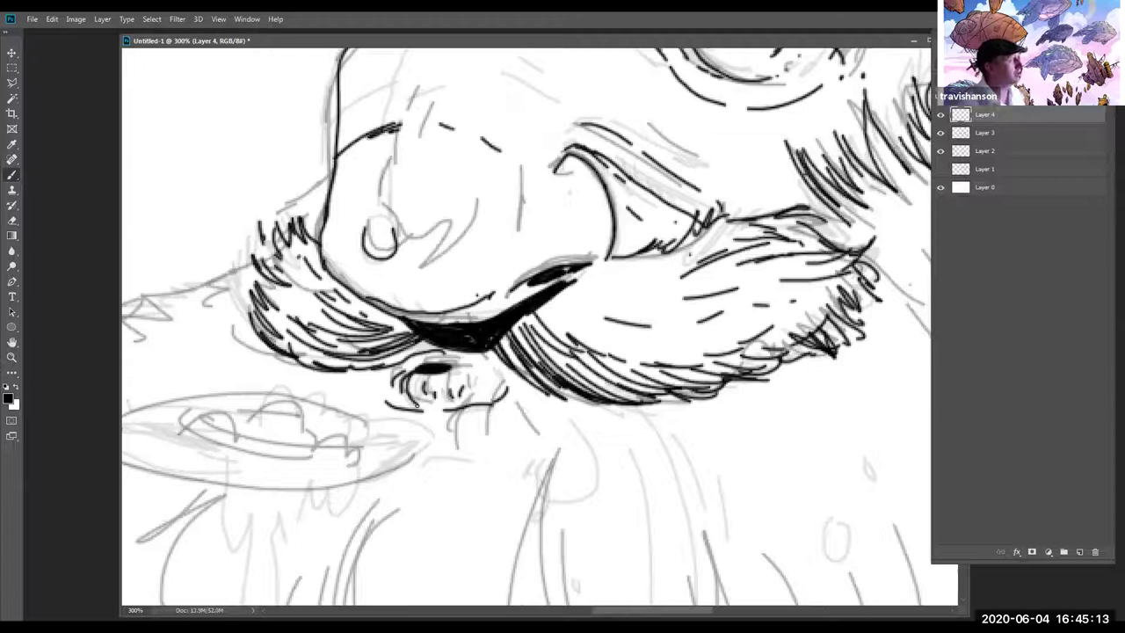
mouse_move(398, 375)
mouse_down()
mouse_move(387, 404)
mouse_move(450, 418)
mouse_up()
Add short crease strokes on the upper nose and between the eyes at 100% zoom
double_click(14, 342)
click(13, 358)
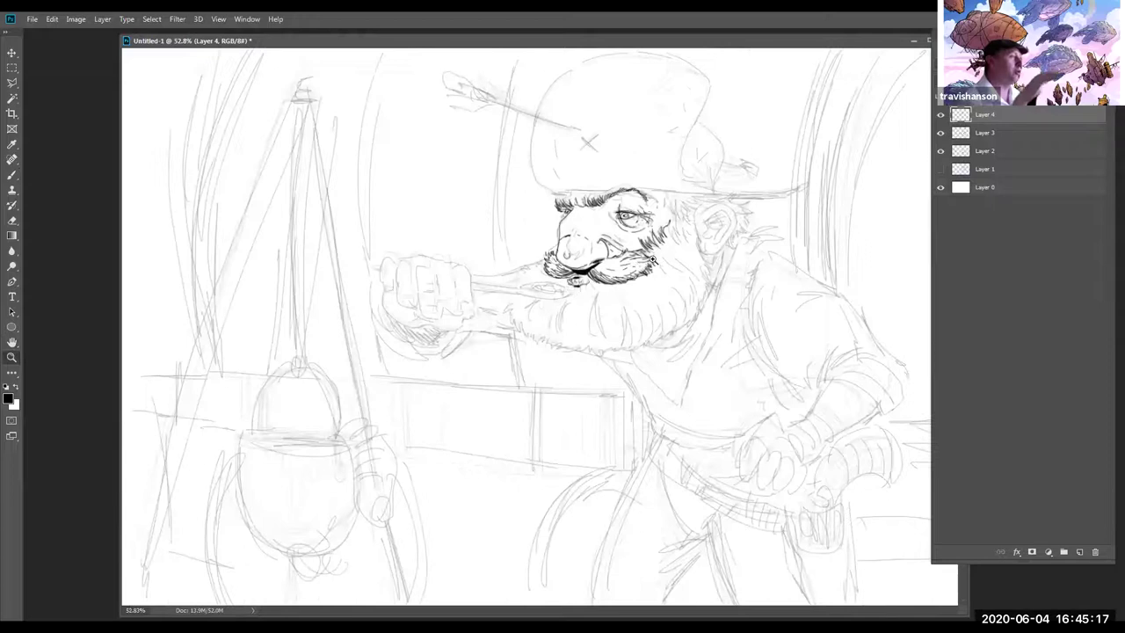
click(613, 226)
click(613, 226)
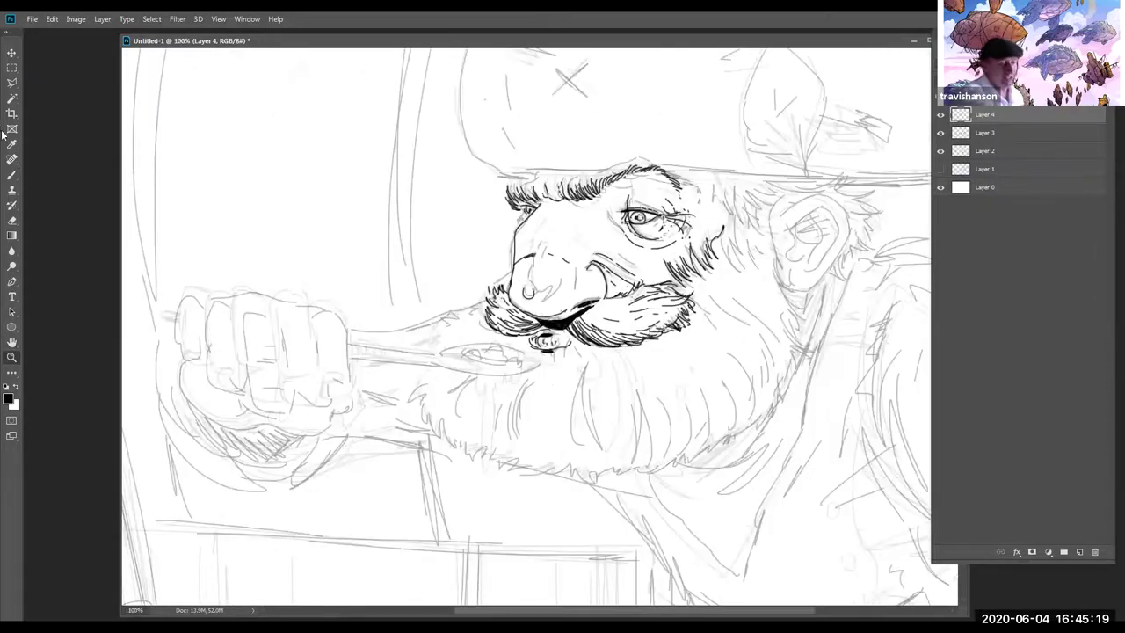
click(12, 174)
drag(590, 207, 587, 236)
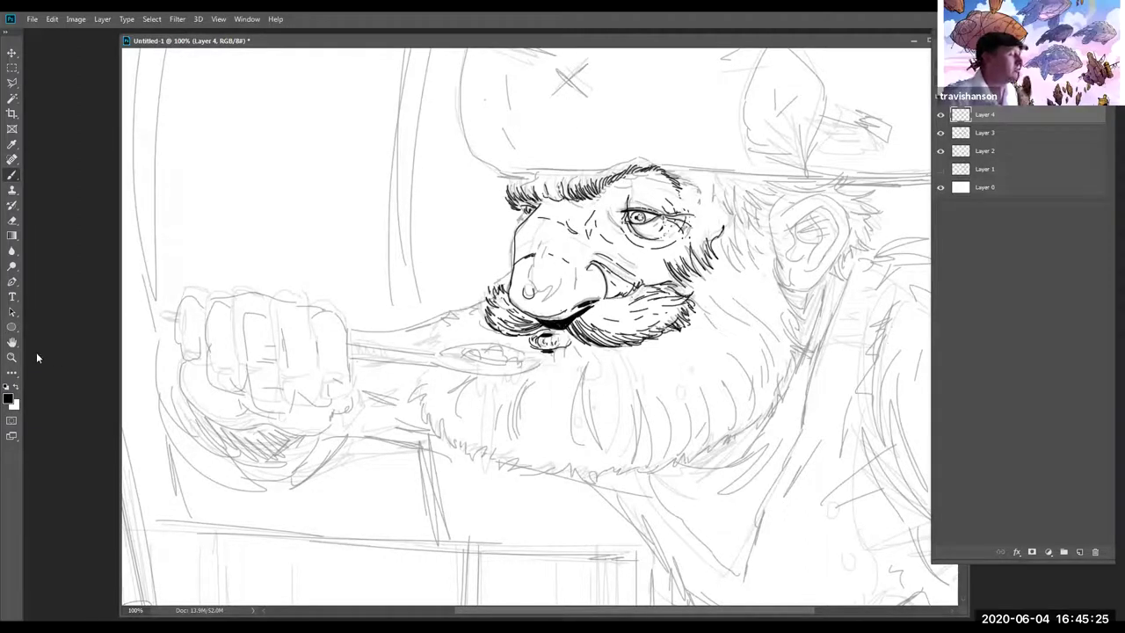
Ink the hat's brim as a long line above the brows, with a double edge tapering behind the head
click(11, 342)
mouse_move(510, 255)
mouse_down()
mouse_move(428, 332)
mouse_move(402, 405)
mouse_up()
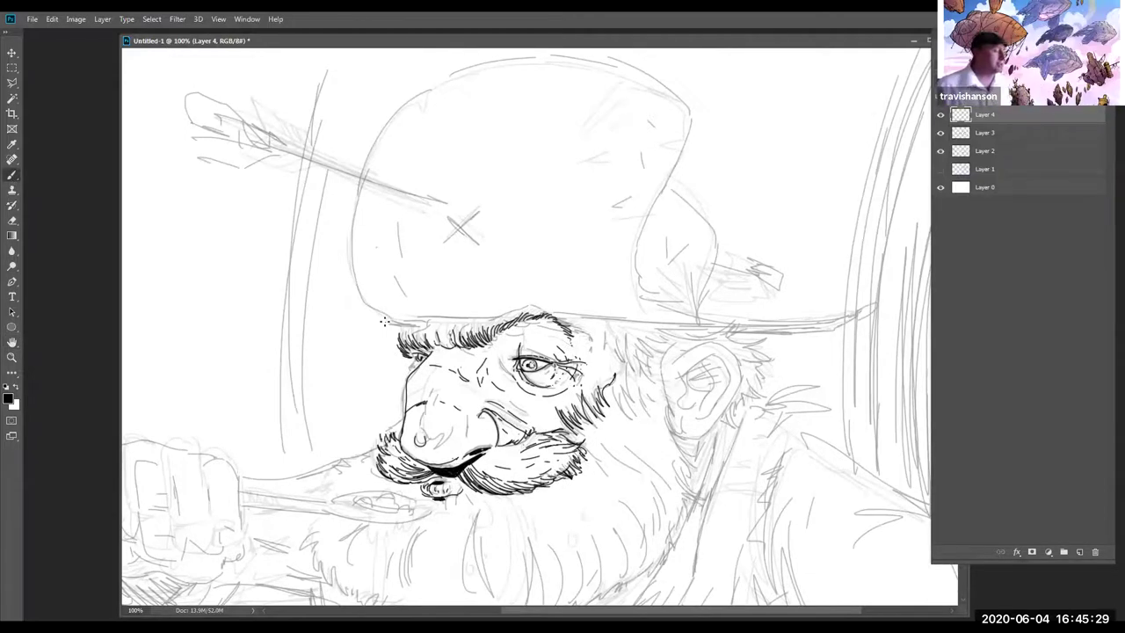
drag(384, 321, 497, 323)
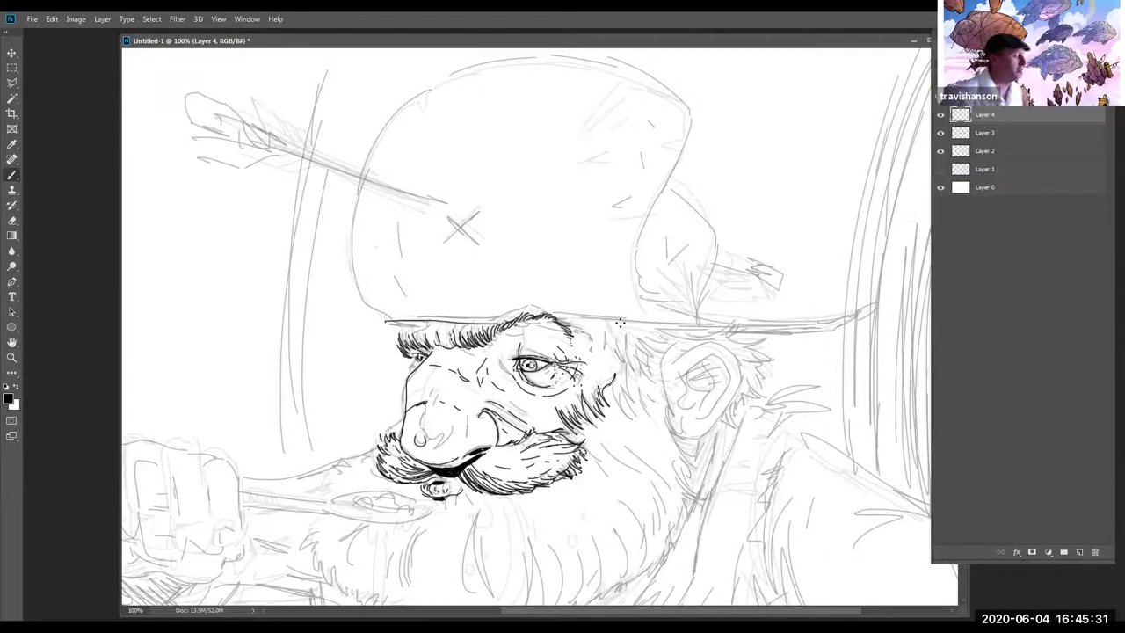
mouse_move(566, 321)
mouse_down()
mouse_move(835, 331)
mouse_move(871, 308)
mouse_move(660, 300)
mouse_move(787, 315)
mouse_up()
drag(814, 318, 828, 318)
Ink the hat crown's outline with small notches along its edge, and outline the folded flap at the back
mouse_move(393, 312)
mouse_down()
mouse_move(351, 277)
mouse_move(343, 202)
mouse_up()
drag(348, 246, 345, 188)
mouse_move(406, 97)
mouse_down()
mouse_move(490, 60)
mouse_move(491, 72)
mouse_move(501, 62)
mouse_move(590, 64)
mouse_move(674, 102)
mouse_move(638, 206)
mouse_up()
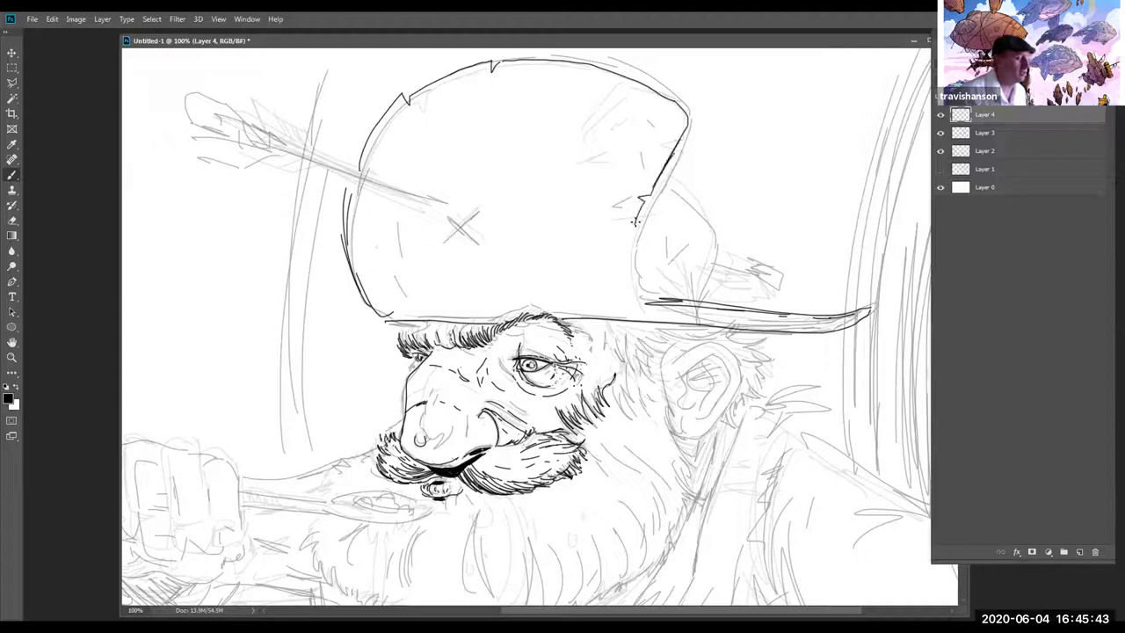
drag(719, 230, 706, 306)
mouse_move(636, 271)
mouse_down()
mouse_move(702, 281)
mouse_move(638, 272)
mouse_move(652, 301)
mouse_move(673, 302)
mouse_up()
Add the X-shaped stitch, fabric creases and short wrinkle lines to the hat's crown and flap
drag(658, 225, 650, 251)
drag(478, 214, 456, 230)
drag(385, 264, 394, 304)
drag(589, 162, 670, 156)
drag(628, 123, 661, 157)
drag(557, 112, 597, 116)
drag(497, 121, 522, 114)
drag(604, 60, 564, 95)
Ink the sideburn hair below the brim and the ear's outline and inner folds
mouse_move(601, 263)
mouse_down()
mouse_move(615, 304)
mouse_move(594, 299)
mouse_move(580, 338)
mouse_move(613, 386)
mouse_up()
mouse_move(634, 344)
mouse_down()
mouse_move(619, 385)
mouse_move(625, 328)
mouse_move(615, 336)
mouse_move(636, 329)
mouse_up()
mouse_move(675, 367)
mouse_down()
mouse_move(714, 342)
mouse_move(730, 349)
mouse_move(735, 391)
mouse_move(712, 435)
mouse_move(671, 442)
mouse_move(693, 372)
mouse_move(681, 374)
mouse_move(717, 363)
mouse_move(730, 388)
mouse_move(707, 416)
mouse_up()
drag(712, 371, 699, 405)
drag(700, 405, 690, 424)
mouse_move(682, 374)
mouse_down()
mouse_move(707, 392)
mouse_move(686, 417)
mouse_move(708, 376)
mouse_up()
Ink the hair around the ear, from beneath the brim down in front of the ear to the beard's edge
mouse_move(657, 342)
mouse_down()
mouse_move(710, 325)
mouse_move(708, 336)
mouse_move(736, 337)
mouse_move(721, 338)
mouse_move(761, 359)
mouse_move(756, 373)
mouse_move(747, 365)
mouse_move(748, 397)
mouse_up()
drag(723, 333, 746, 361)
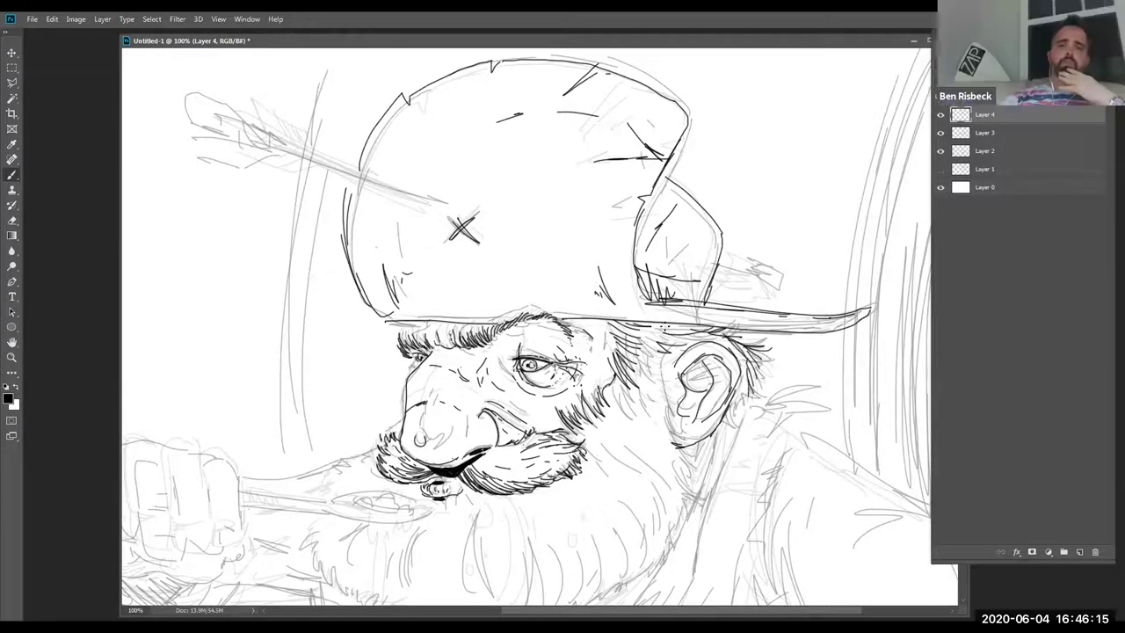
drag(658, 330, 679, 339)
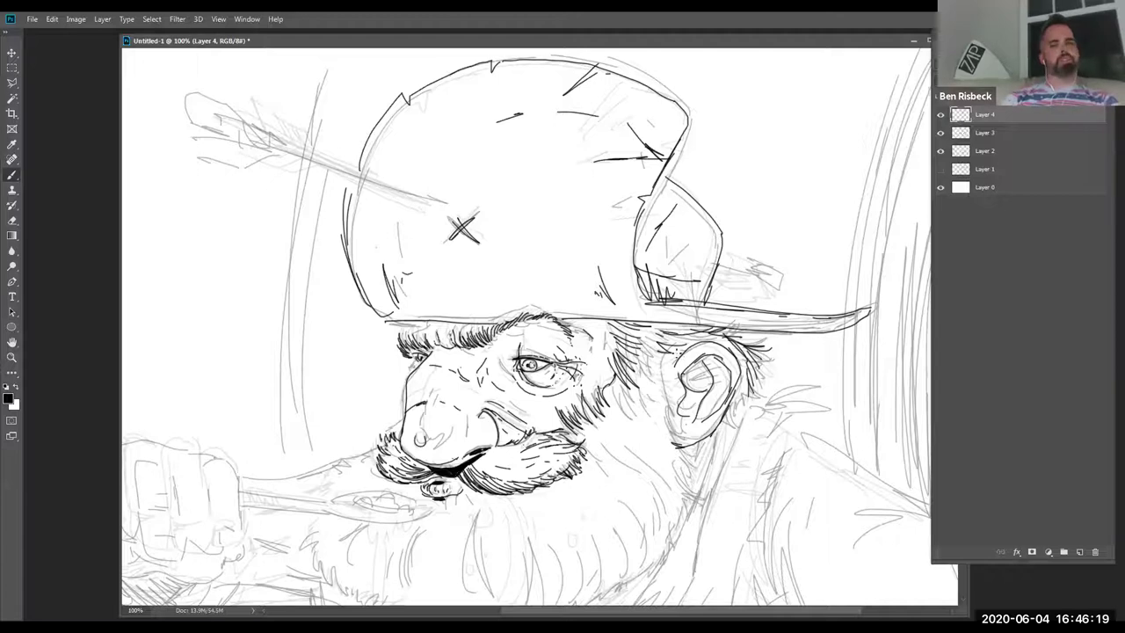
mouse_move(655, 350)
mouse_down()
mouse_move(666, 370)
mouse_move(654, 405)
mouse_move(690, 461)
mouse_move(685, 485)
mouse_up()
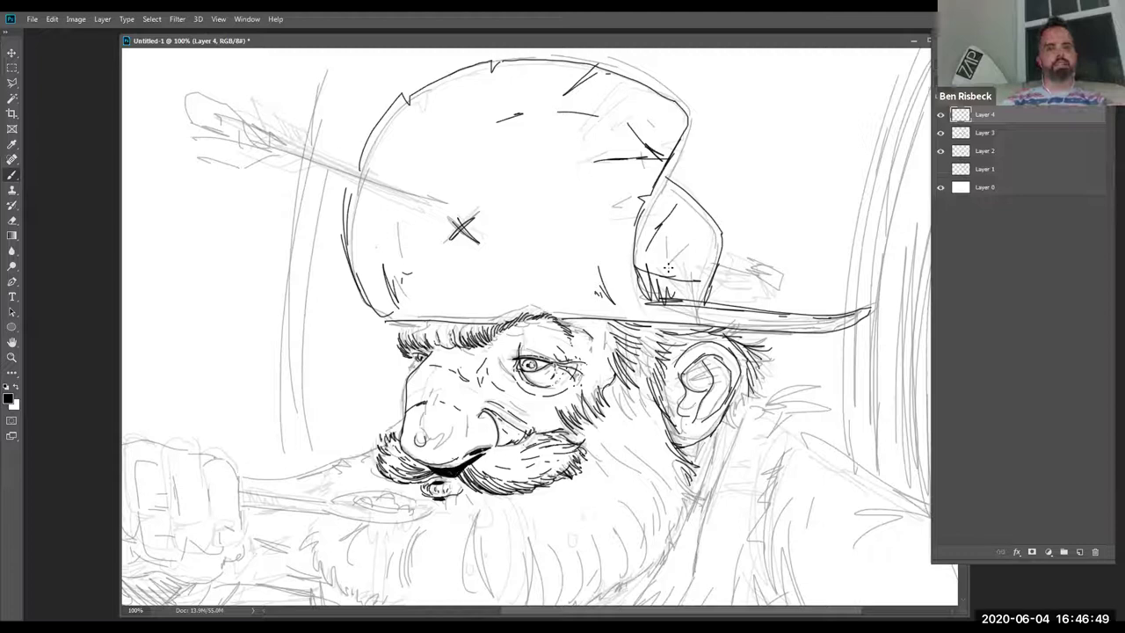
Ink the beard's ragged outer contour from beside the moustache, around the chin and back up toward the ear
mouse_move(383, 446)
mouse_down()
mouse_move(325, 485)
mouse_move(313, 532)
mouse_move(323, 569)
mouse_up()
drag(346, 559, 332, 589)
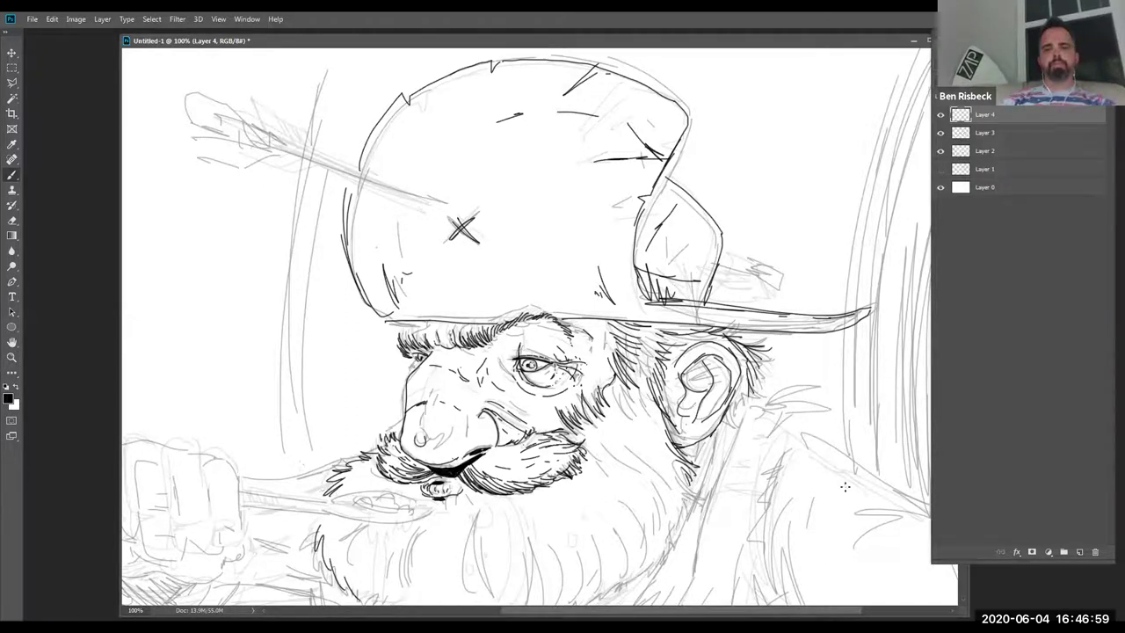
mouse_move(678, 489)
mouse_down()
mouse_move(680, 525)
mouse_move(647, 566)
mouse_up()
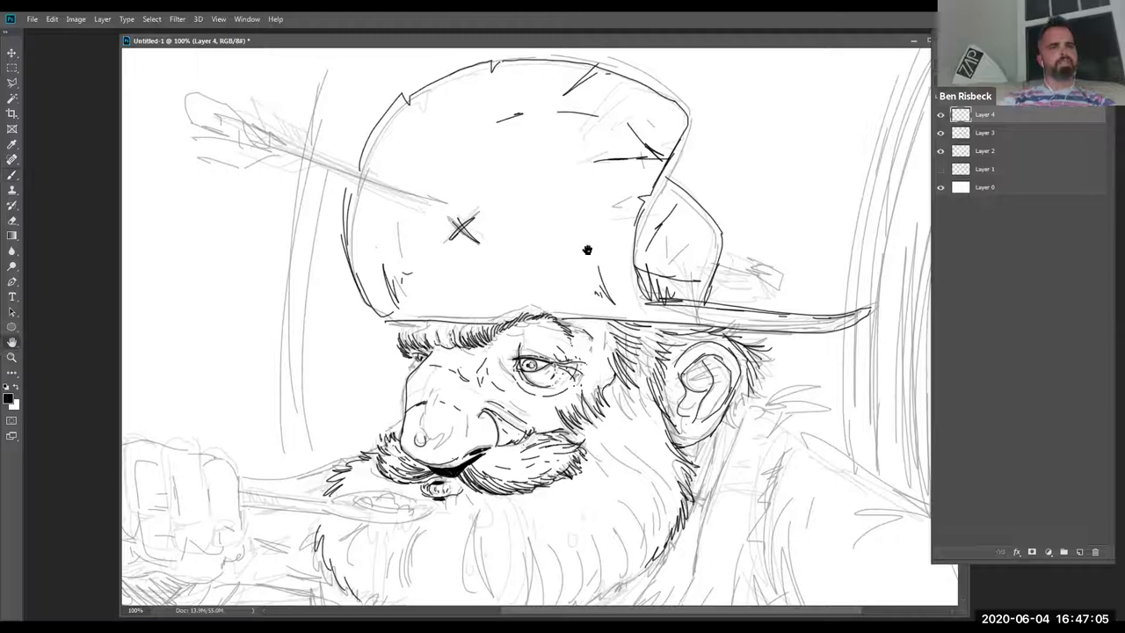
drag(587, 250, 599, 127)
click(12, 172)
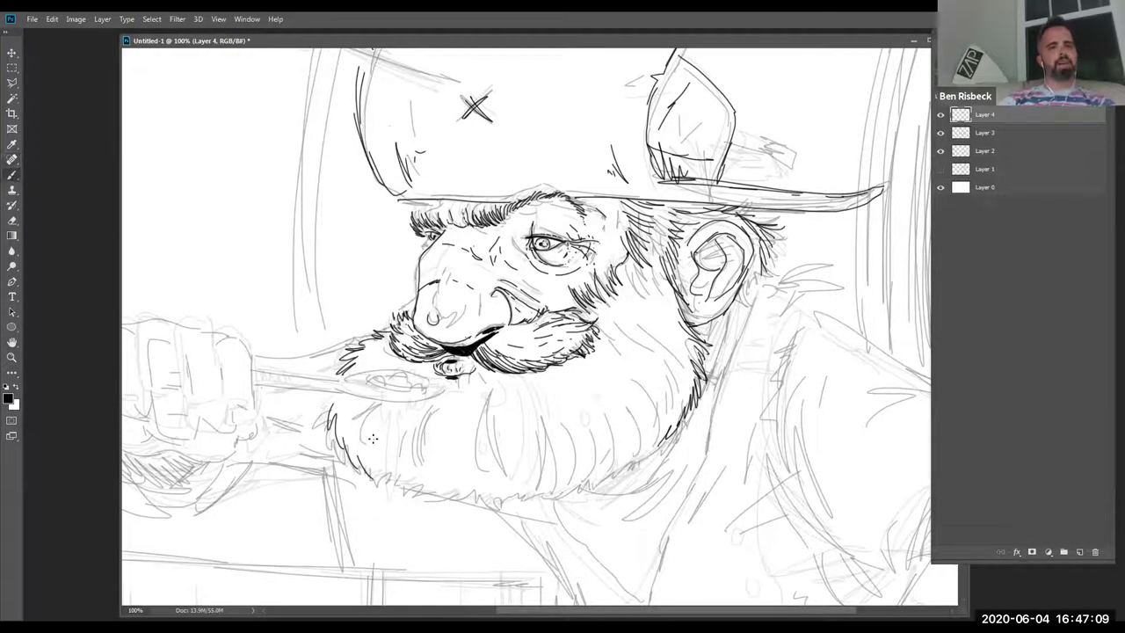
mouse_move(370, 470)
mouse_down()
mouse_move(379, 485)
mouse_move(431, 497)
mouse_move(543, 498)
mouse_move(601, 480)
mouse_move(671, 429)
mouse_up()
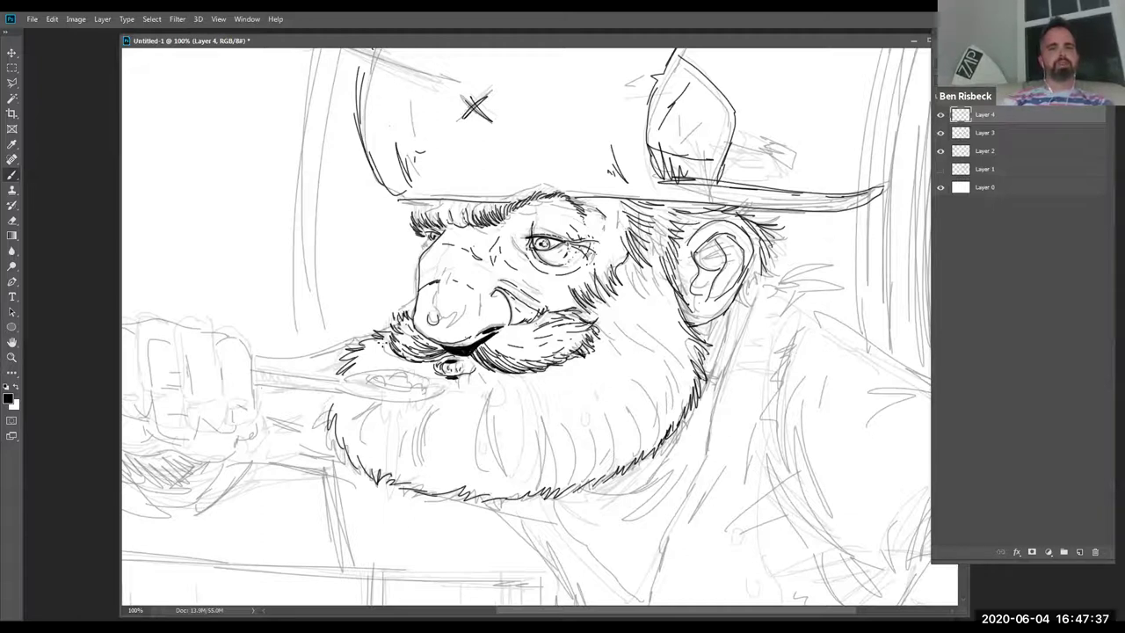
Ink long curved hair strokes inside the beard, from the cheek and moustache down toward its lower edge
drag(630, 264, 661, 292)
mouse_move(635, 272)
mouse_down()
mouse_move(677, 313)
mouse_move(689, 389)
mouse_up()
mouse_move(682, 362)
mouse_down()
mouse_move(686, 398)
mouse_move(661, 431)
mouse_up()
drag(661, 428, 637, 456)
mouse_move(584, 349)
mouse_down()
mouse_move(610, 373)
mouse_move(630, 431)
mouse_up()
mouse_move(615, 416)
mouse_down()
mouse_move(630, 450)
mouse_move(613, 462)
mouse_up()
mouse_move(583, 367)
mouse_down()
mouse_move(615, 472)
mouse_move(563, 444)
mouse_move(559, 478)
mouse_up()
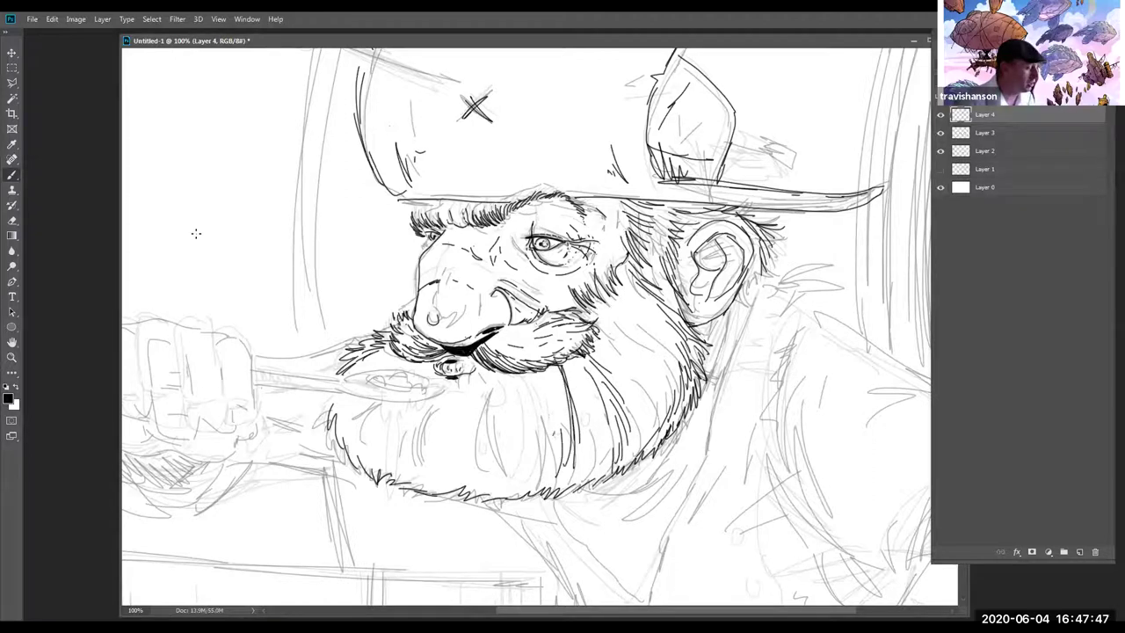
drag(506, 376, 489, 441)
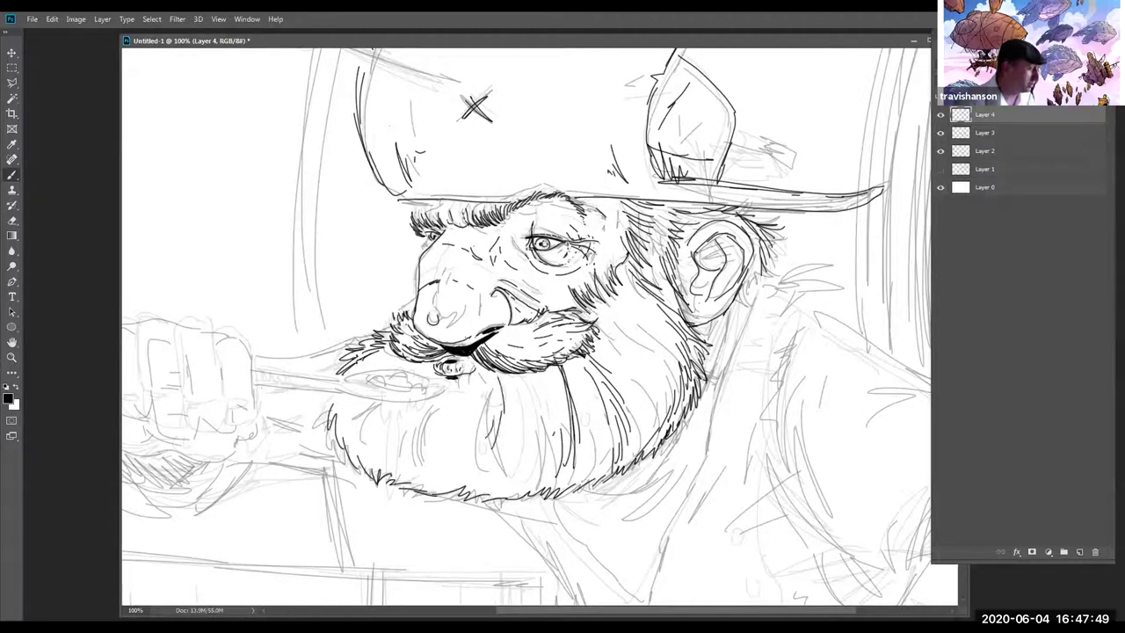
Ink the spoon with its heaped, dripping food and handle, and the line above it from hand to beard
mouse_move(337, 387)
mouse_down()
mouse_move(380, 401)
mouse_move(367, 374)
mouse_move(409, 367)
mouse_move(426, 384)
mouse_move(378, 391)
mouse_move(405, 429)
mouse_move(447, 387)
mouse_up()
mouse_move(447, 387)
mouse_down()
mouse_move(431, 396)
mouse_move(446, 385)
mouse_up()
drag(350, 384, 377, 391)
drag(252, 378, 337, 391)
drag(254, 382, 339, 391)
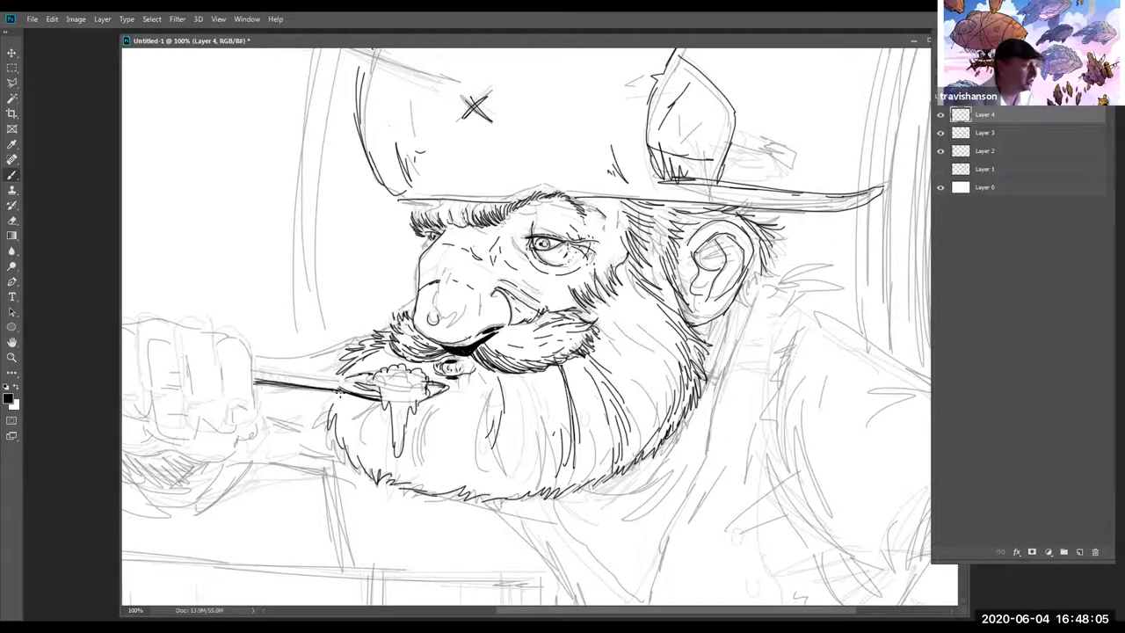
mouse_move(253, 373)
mouse_down()
mouse_move(348, 382)
mouse_move(334, 351)
mouse_move(369, 342)
mouse_up()
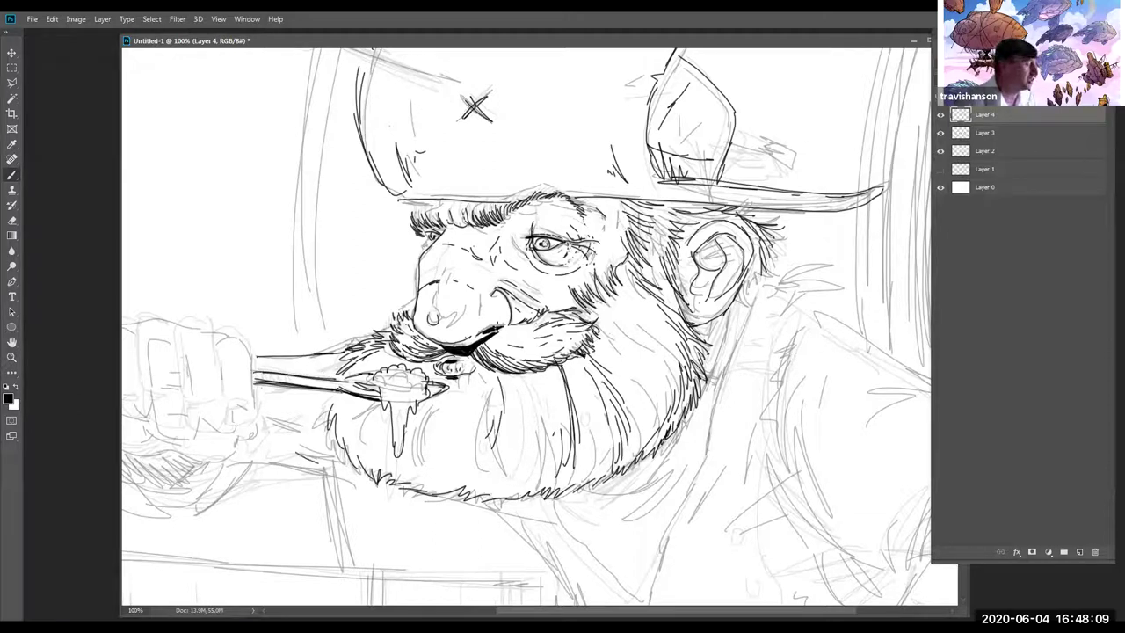
Add more hair clumps along the beard's lower part and a falling drop beneath the spoon
mouse_move(642, 360)
mouse_down()
mouse_move(659, 444)
mouse_move(584, 483)
mouse_up()
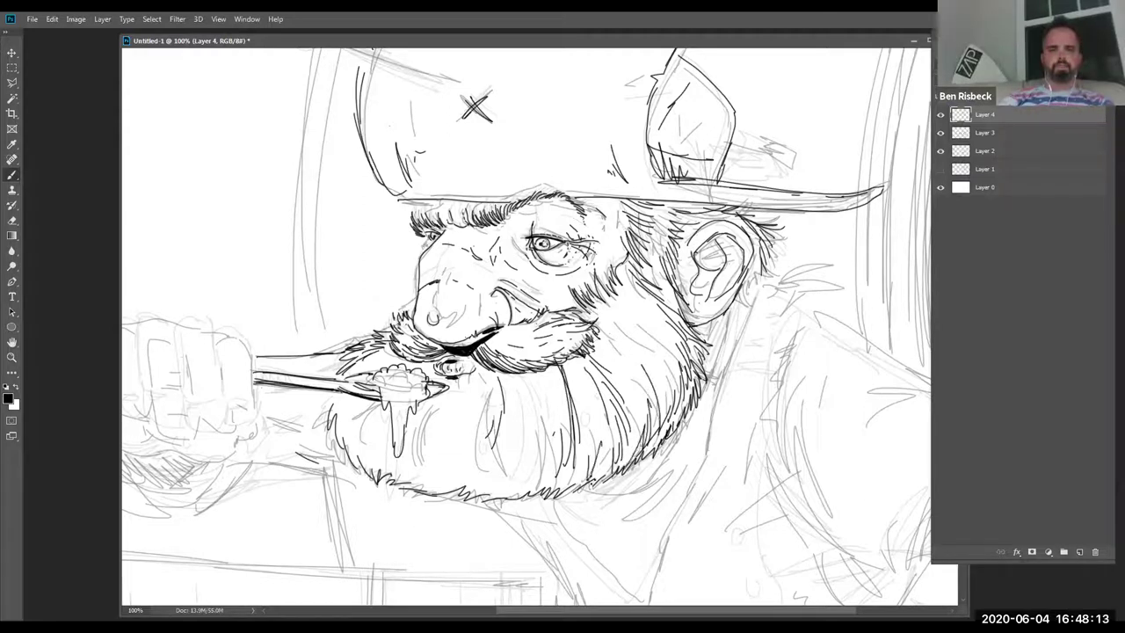
drag(449, 476, 443, 488)
drag(450, 424, 439, 492)
drag(441, 439, 424, 490)
drag(444, 465, 438, 489)
drag(373, 450, 385, 475)
mouse_move(360, 429)
mouse_down()
mouse_move(400, 402)
mouse_move(399, 493)
mouse_up()
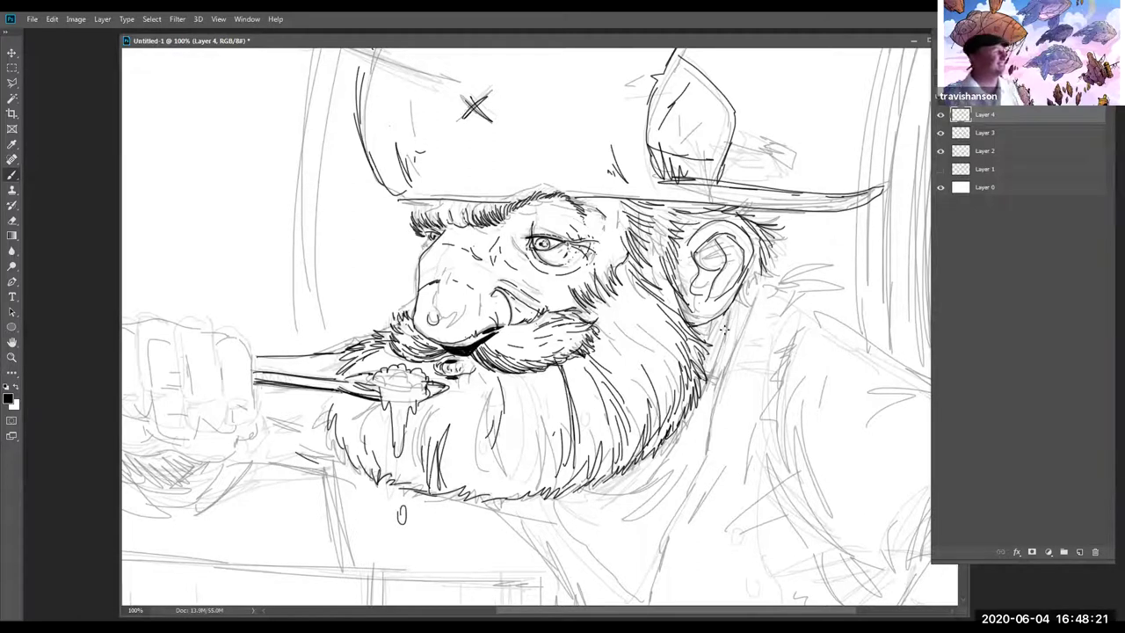
Hatch shadows below and inside the ear, under the hat brim, around the eye socket and beside the nose
mouse_move(729, 309)
mouse_down()
mouse_move(703, 373)
mouse_move(694, 352)
mouse_up()
mouse_move(700, 260)
mouse_down()
mouse_move(713, 237)
mouse_move(735, 238)
mouse_move(715, 250)
mouse_move(735, 283)
mouse_up()
drag(674, 207, 727, 214)
drag(499, 289, 535, 323)
mouse_move(526, 211)
mouse_down()
mouse_move(504, 244)
mouse_move(543, 214)
mouse_move(521, 238)
mouse_up()
mouse_move(577, 195)
mouse_down()
mouse_move(557, 218)
mouse_move(677, 221)
mouse_up()
drag(750, 209, 695, 222)
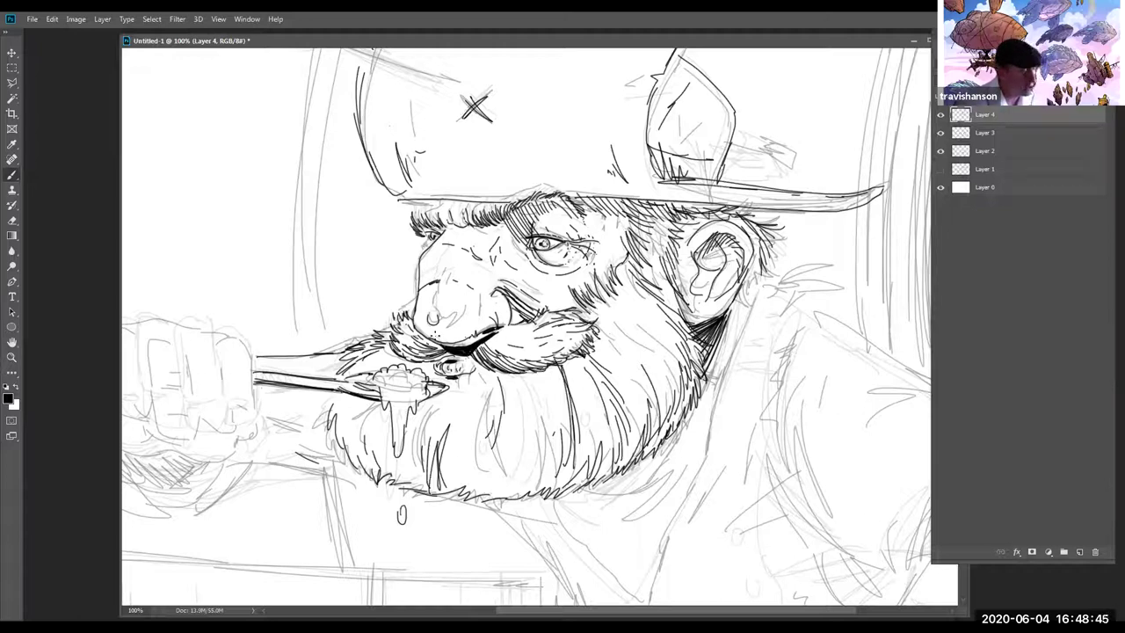
Darken the shadow beneath the nose and reinforce the face's far edge from the brim down to the moustache
mouse_move(452, 355)
mouse_down()
mouse_move(448, 371)
mouse_move(473, 369)
mouse_move(493, 334)
mouse_up()
drag(369, 367, 381, 357)
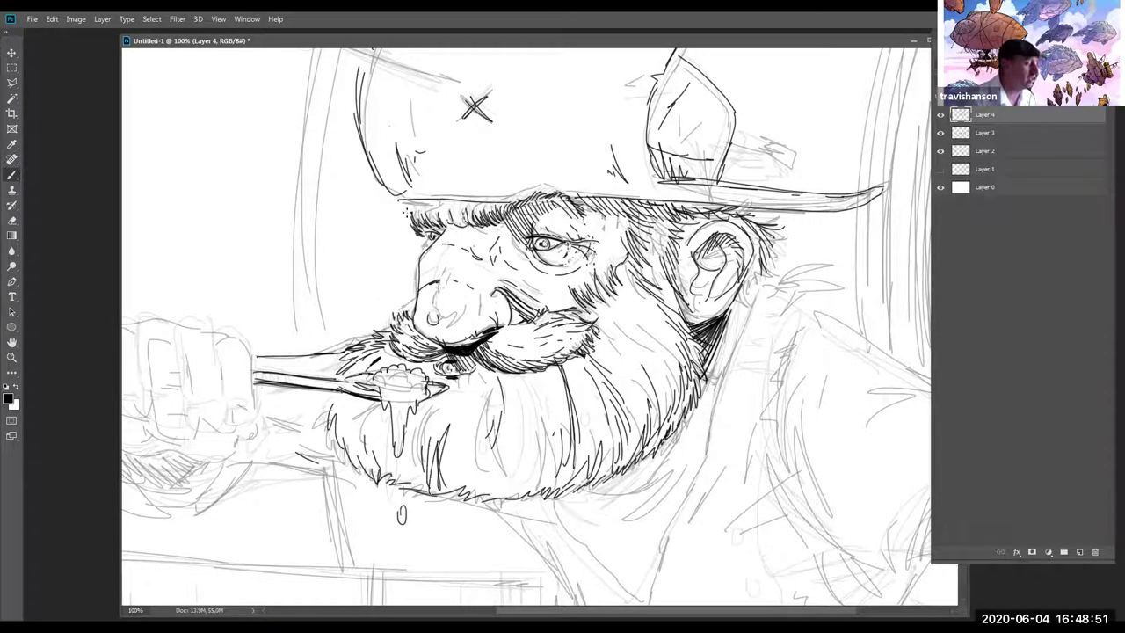
mouse_move(397, 201)
mouse_down()
mouse_move(410, 249)
mouse_move(386, 319)
mouse_up()
drag(395, 308, 390, 326)
drag(414, 290, 410, 316)
drag(418, 271, 413, 297)
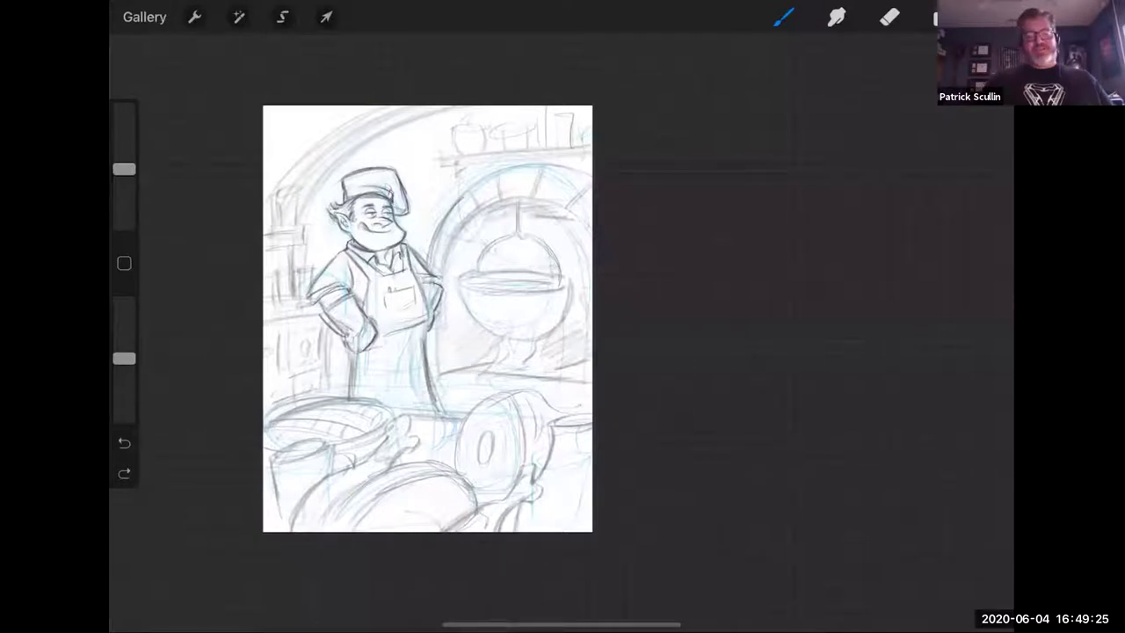
Switch to the chef sketch in Procreate and make Layer 4 the active drawing layer
scroll(473, 314, up, 3)
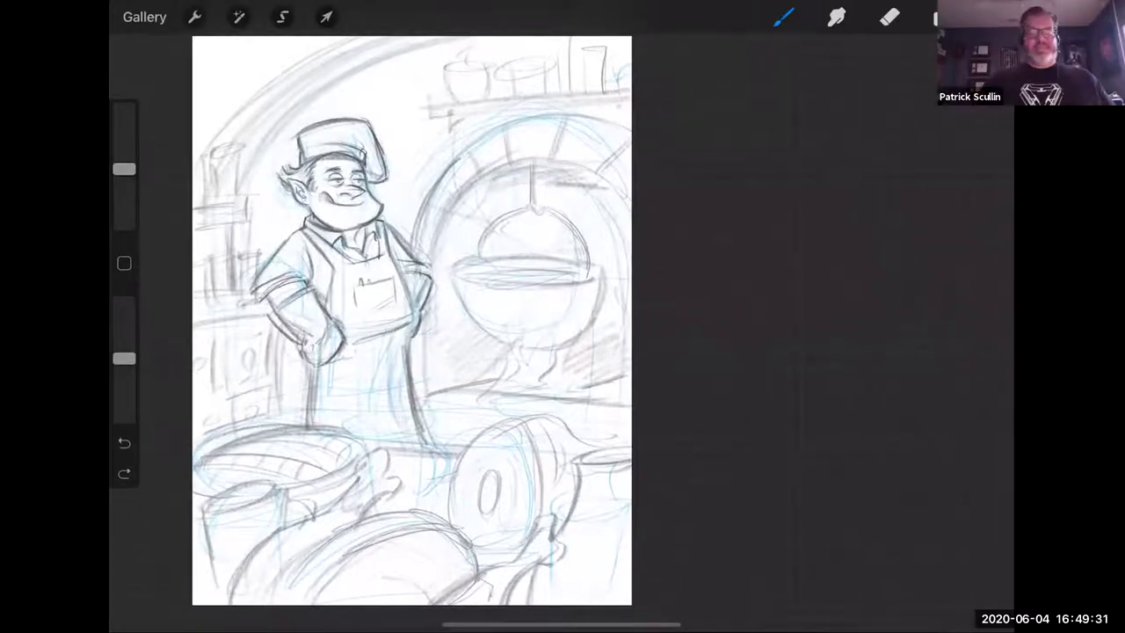
scroll(411, 319, down, 3)
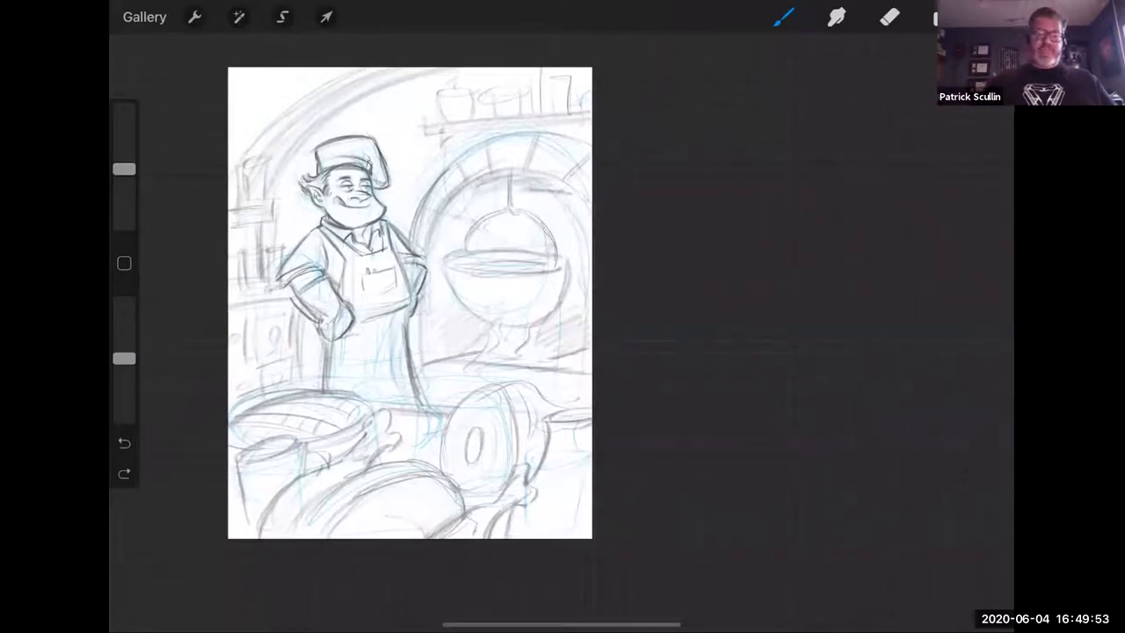
click(942, 18)
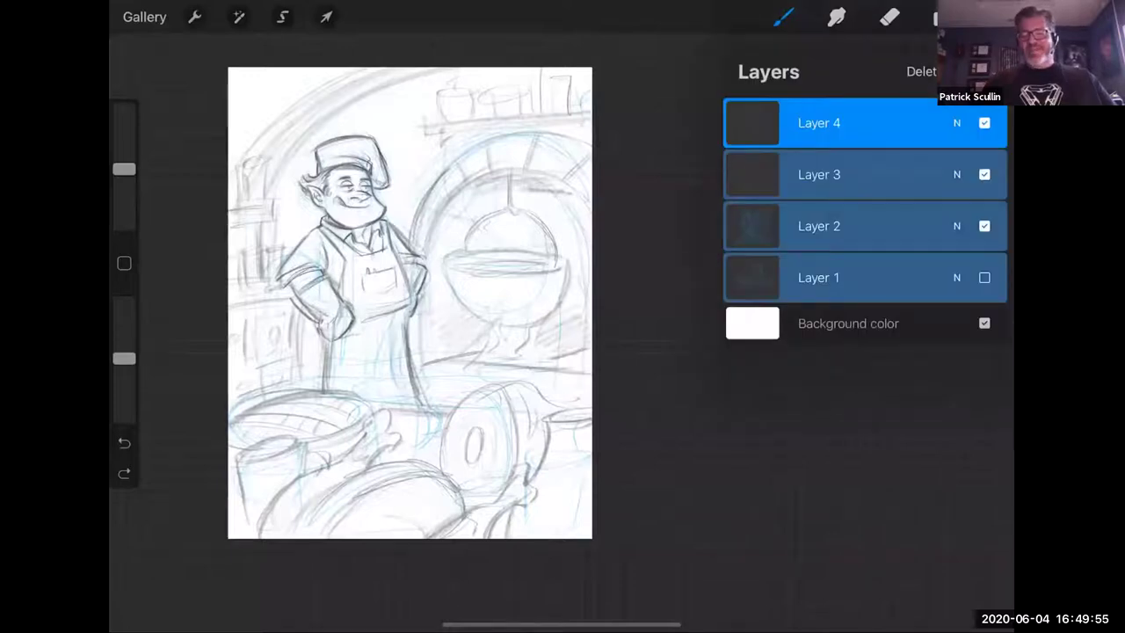
click(819, 123)
click(942, 17)
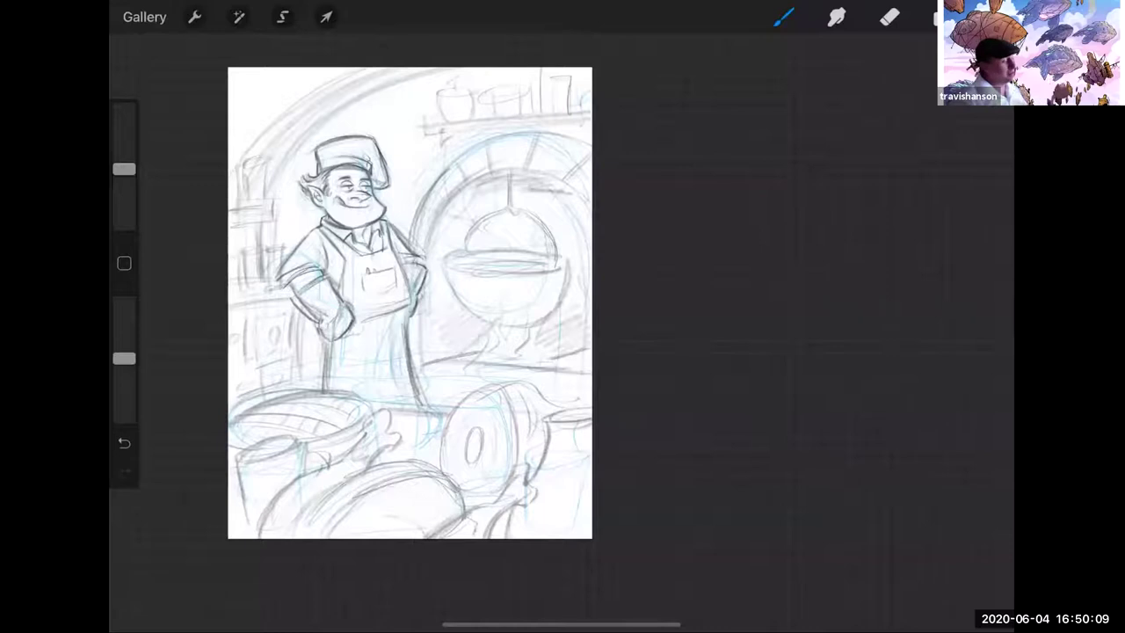
Strengthen the round foreground dish's rim, and darken the hearth arch's inner edge and stone joints
drag(445, 429, 450, 477)
drag(465, 396, 444, 431)
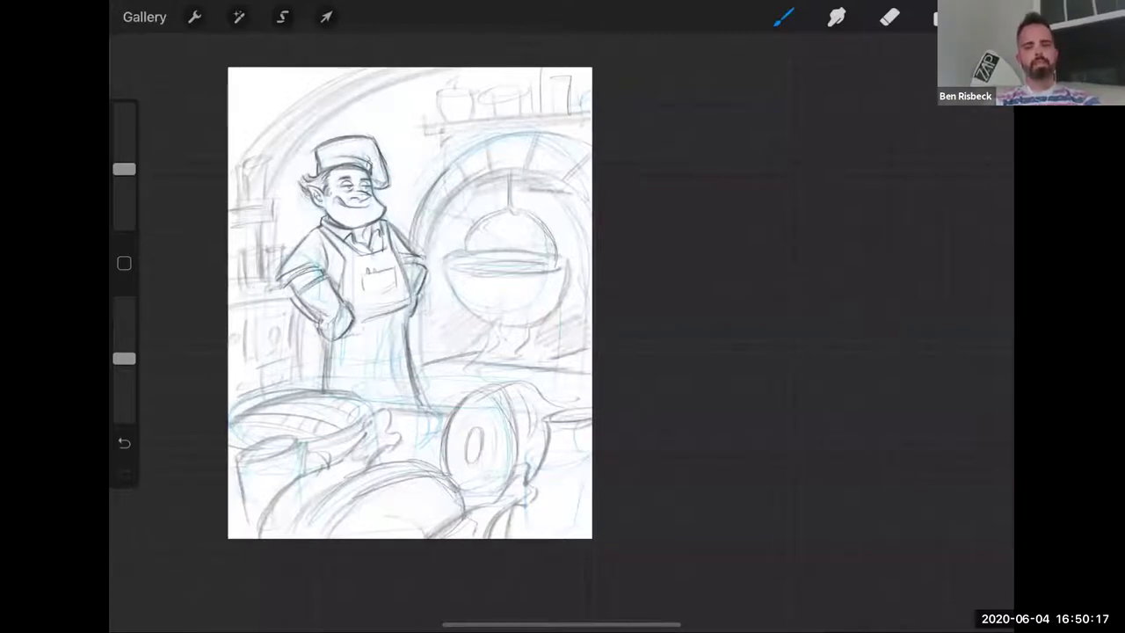
drag(466, 188, 420, 243)
drag(494, 177, 437, 220)
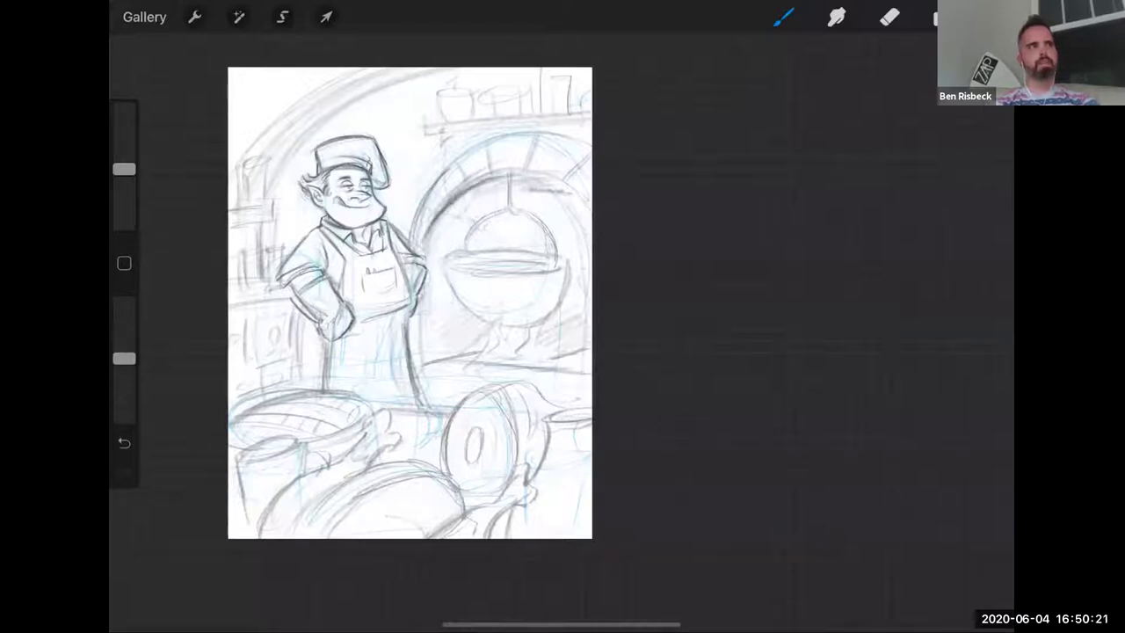
mouse_move(453, 167)
mouse_down()
mouse_move(505, 138)
mouse_move(475, 157)
mouse_up()
drag(443, 174, 431, 190)
drag(487, 155, 494, 179)
drag(536, 141, 527, 176)
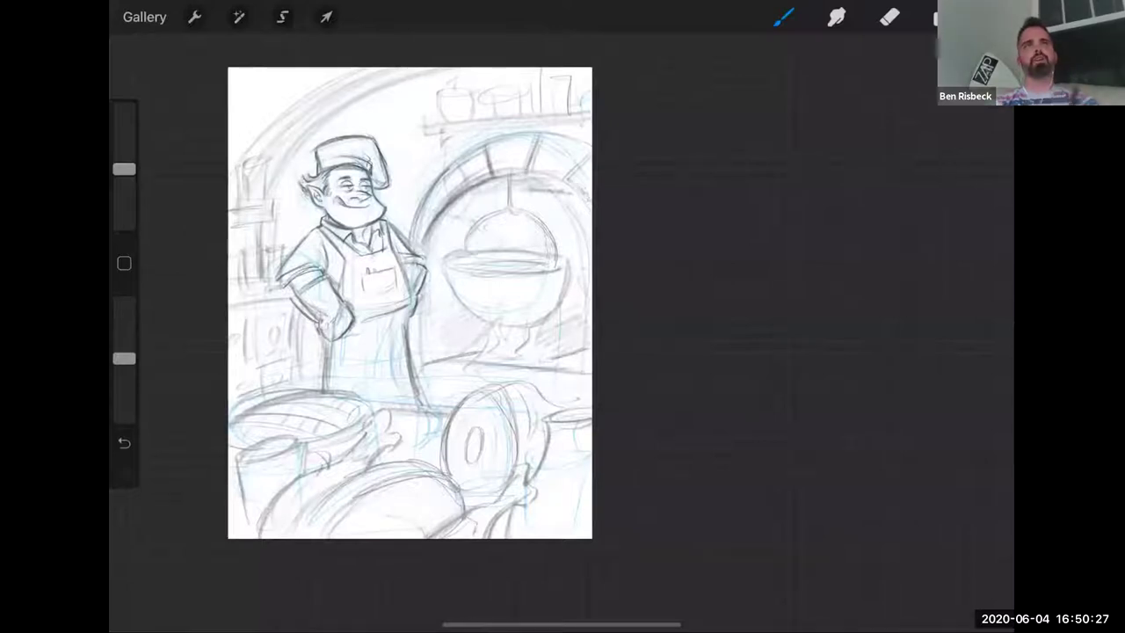
Refine the hanging cauldron with darker lines for its handle, handle loop, elliptical rim and rounded bowl
drag(476, 245, 461, 255)
drag(565, 259, 548, 268)
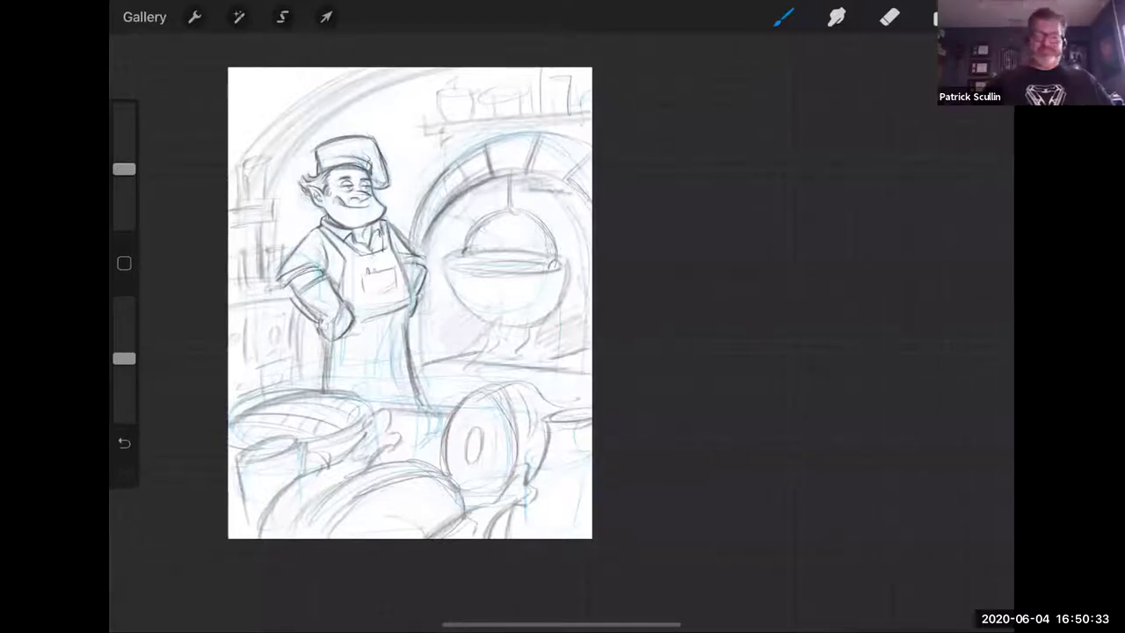
drag(475, 446, 508, 432)
scroll(413, 352, up, 3)
scroll(426, 397, up, 1)
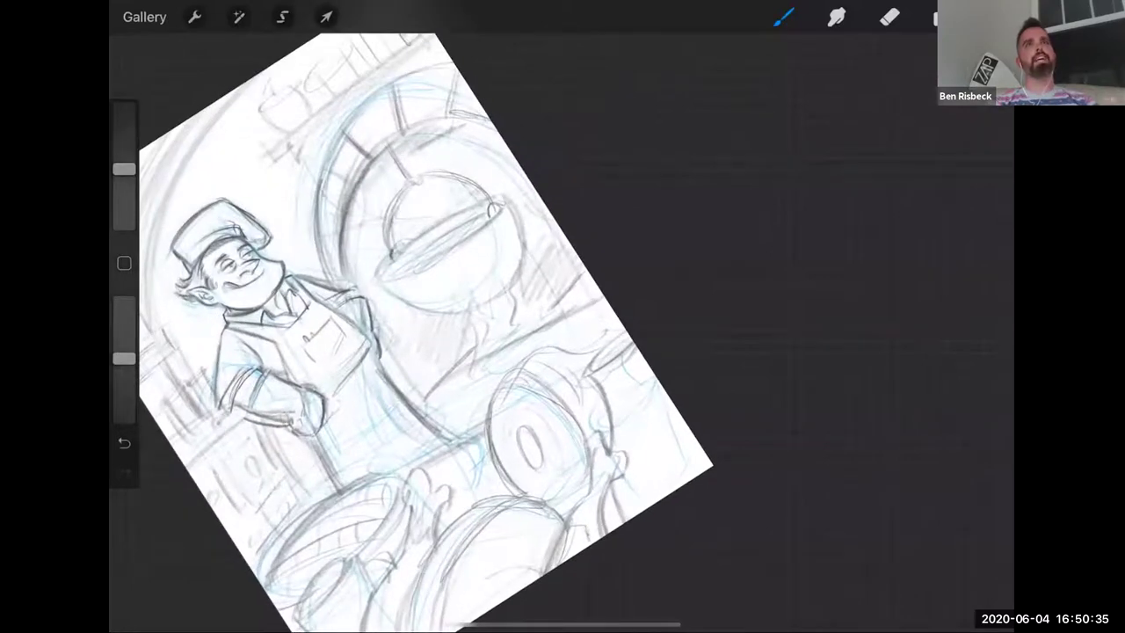
drag(392, 263, 471, 238)
drag(411, 258, 497, 213)
drag(415, 239, 439, 224)
drag(514, 207, 522, 272)
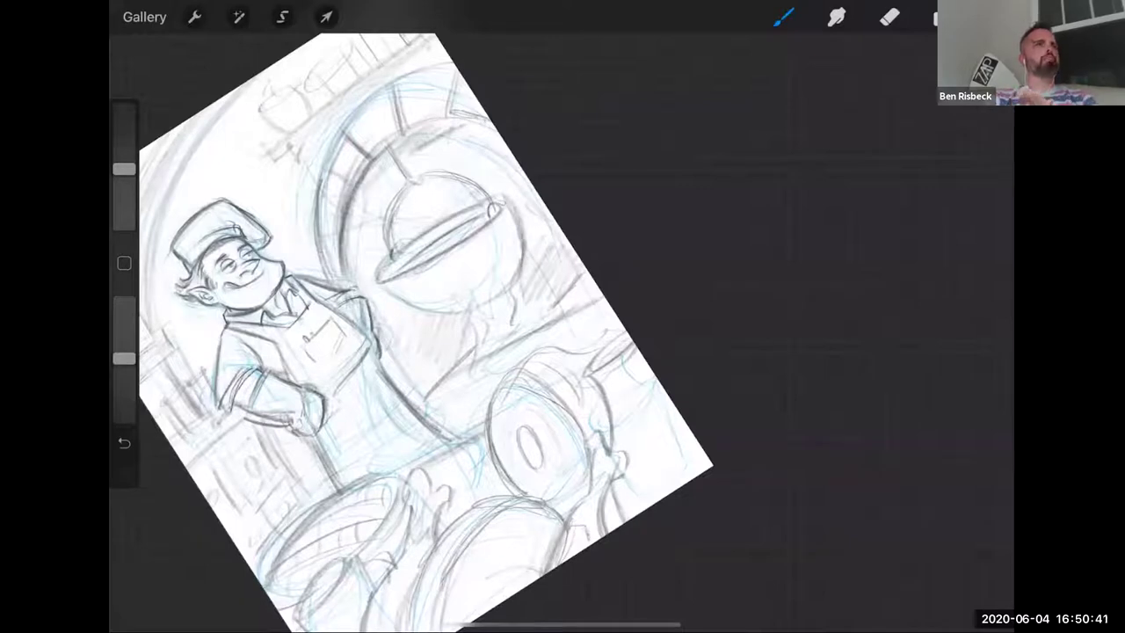
drag(389, 288, 468, 313)
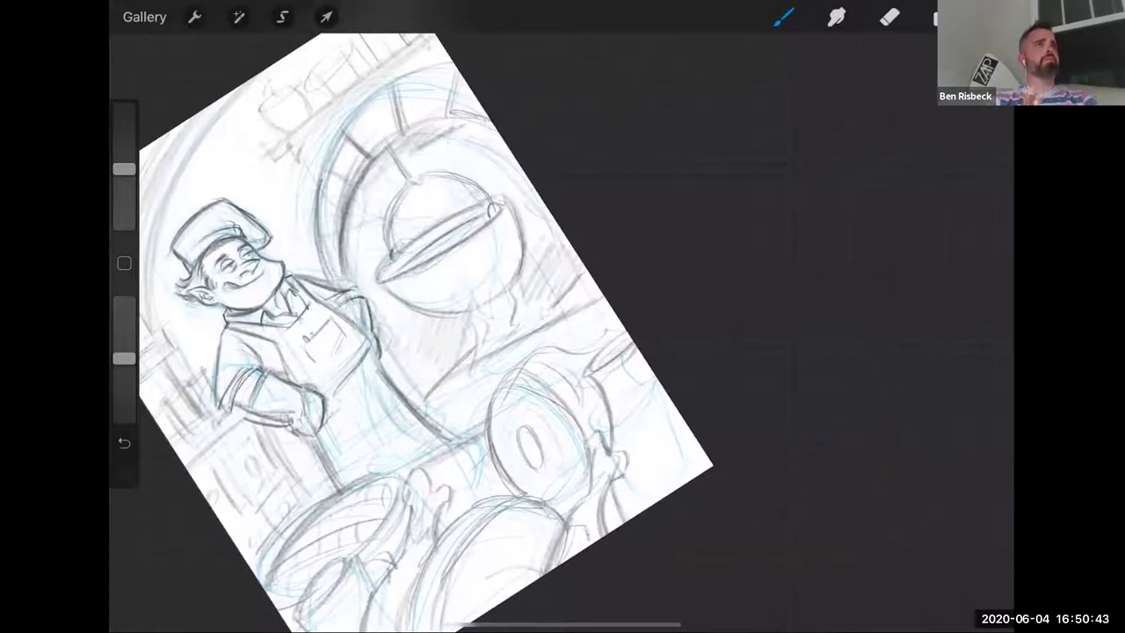
Draw the flames and logs beneath the hanging cauldron, and add shading strokes to the hearth's interior wall
drag(475, 362, 482, 270)
drag(479, 313, 490, 273)
drag(525, 330, 516, 319)
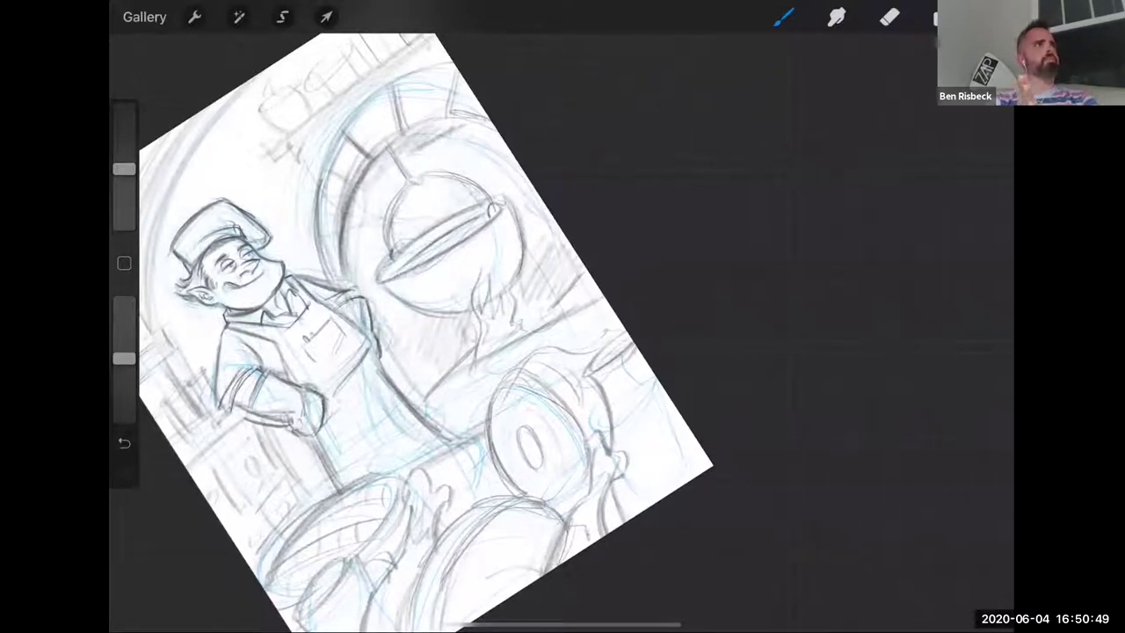
mouse_move(459, 381)
mouse_down()
mouse_move(455, 404)
mouse_move(508, 377)
mouse_up()
mouse_move(545, 332)
mouse_down()
mouse_move(597, 309)
mouse_move(552, 332)
mouse_move(555, 341)
mouse_up()
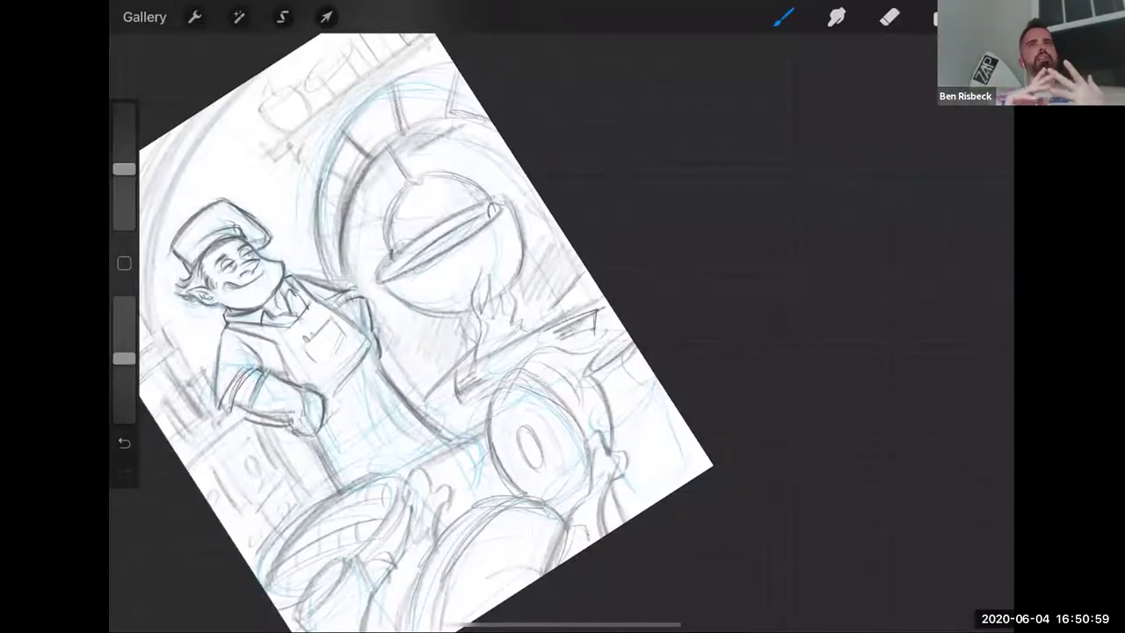
drag(600, 332, 569, 347)
drag(601, 302, 562, 318)
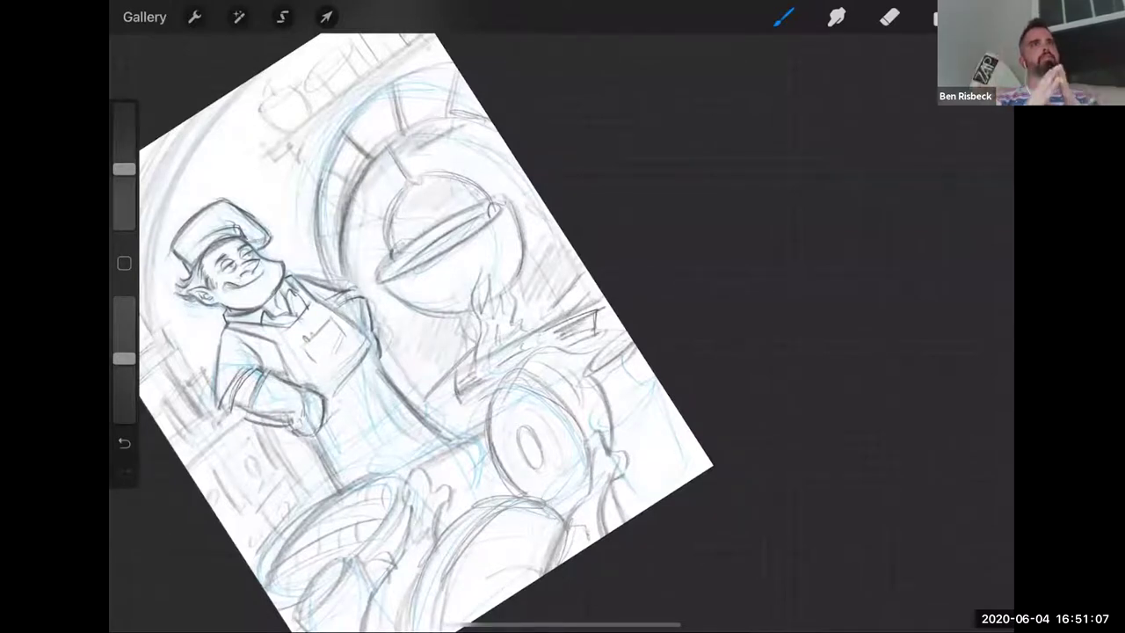
drag(470, 142, 436, 167)
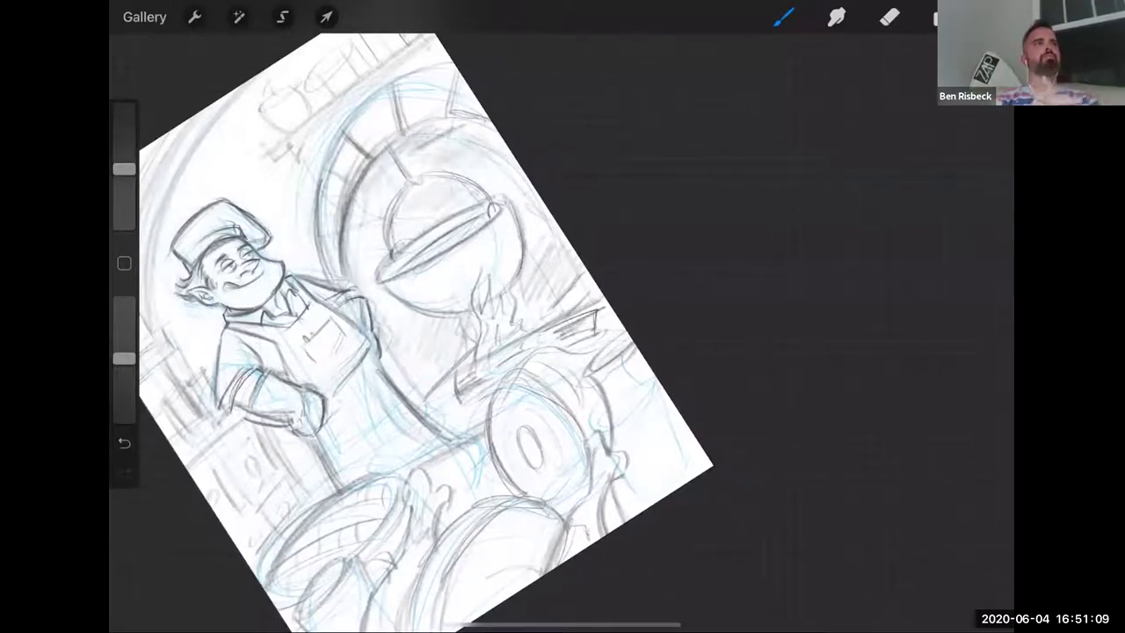
drag(374, 231, 357, 281)
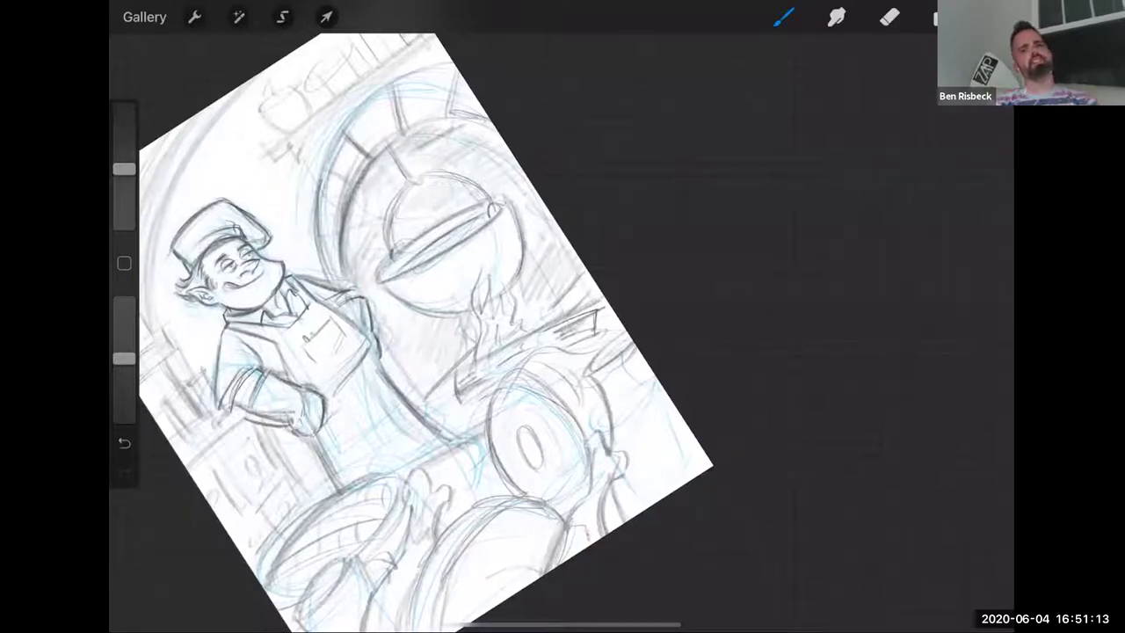
Define the wall shelf above the hearth with a darker edge, a bowl, a lidded pot, upright books and a supporting bracket
drag(314, 124, 430, 44)
drag(332, 101, 430, 39)
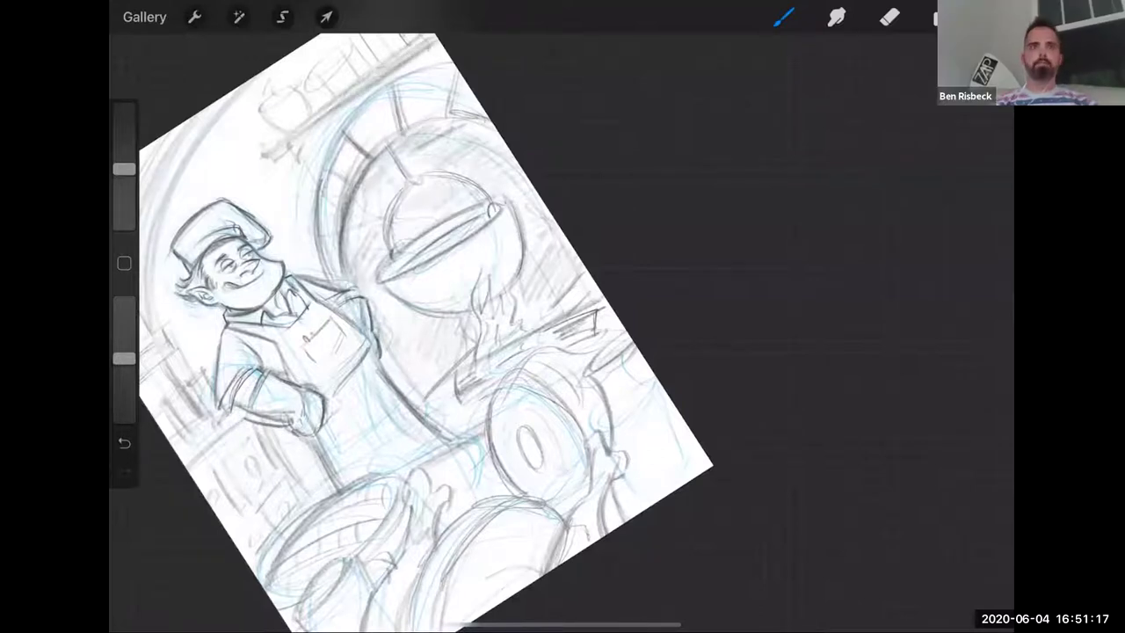
scroll(404, 334, down, 4)
scroll(387, 351, up, 4)
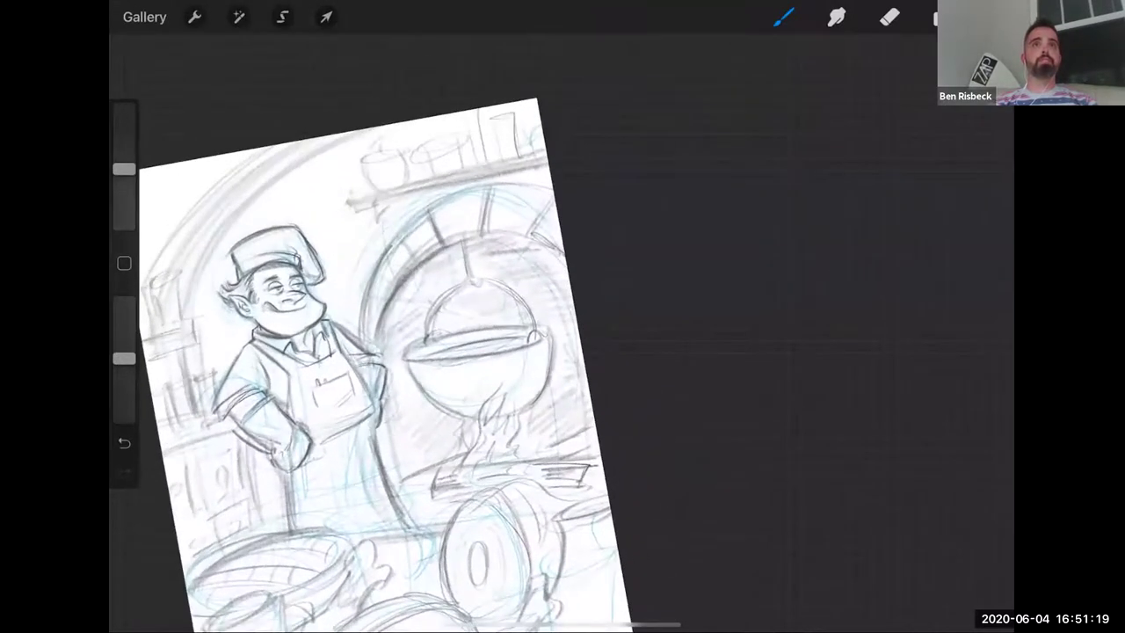
mouse_move(374, 161)
mouse_down()
mouse_move(363, 188)
mouse_move(362, 178)
mouse_move(410, 177)
mouse_move(411, 151)
mouse_up()
mouse_move(421, 146)
mouse_down()
mouse_move(425, 168)
mouse_move(463, 167)
mouse_move(440, 126)
mouse_move(466, 138)
mouse_move(451, 139)
mouse_up()
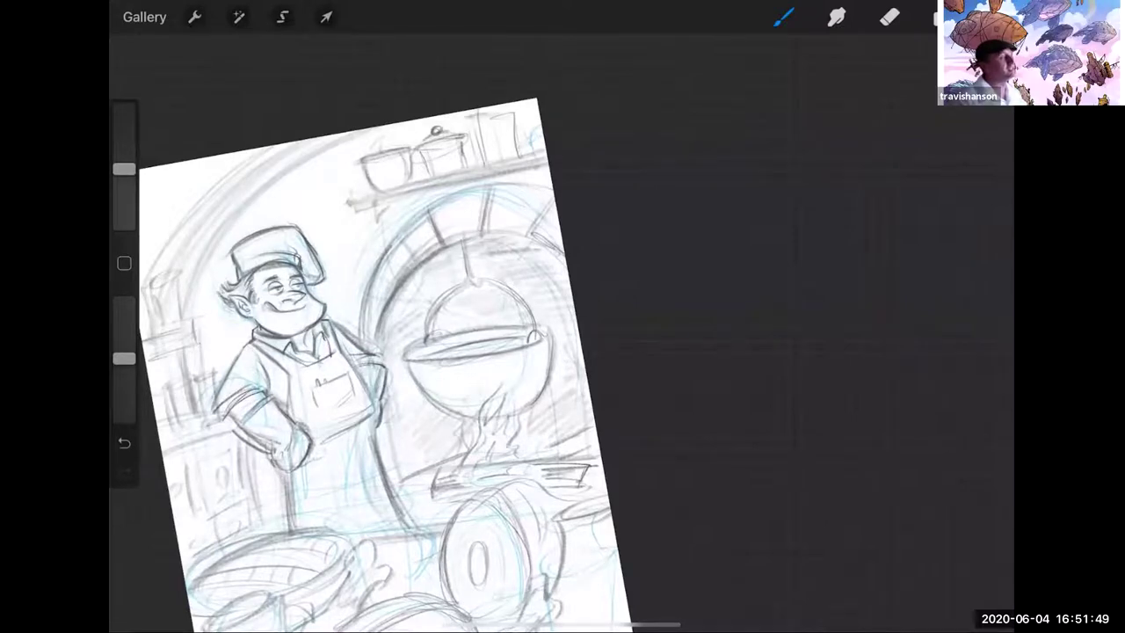
mouse_move(465, 120)
mouse_down()
mouse_move(472, 163)
mouse_move(500, 153)
mouse_up()
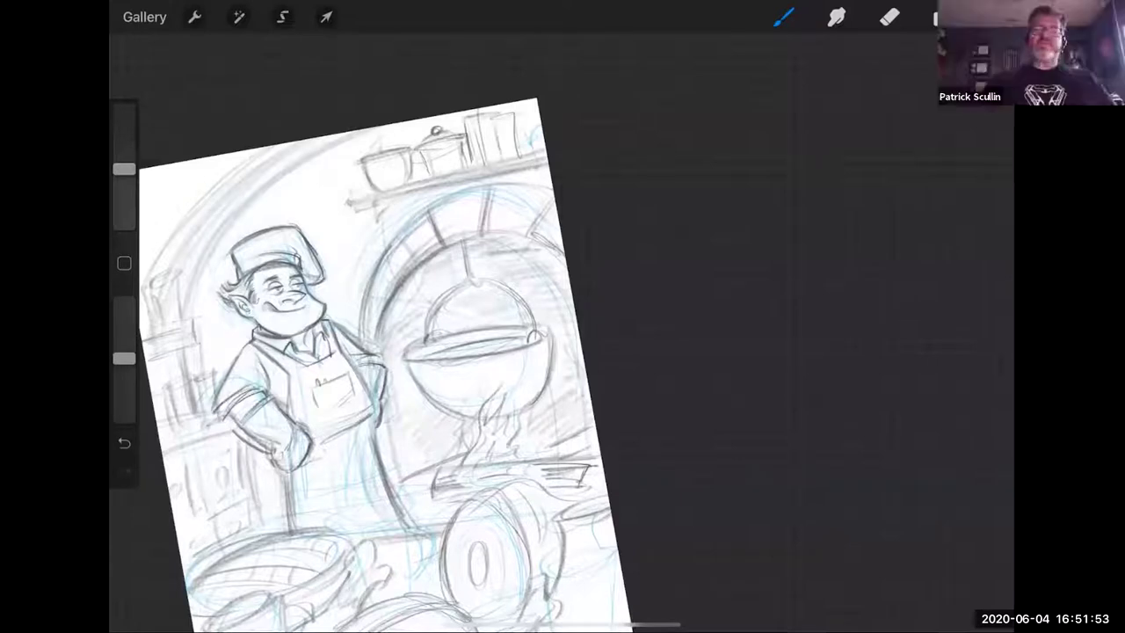
mouse_move(520, 115)
mouse_down()
mouse_move(529, 154)
mouse_move(504, 161)
mouse_up()
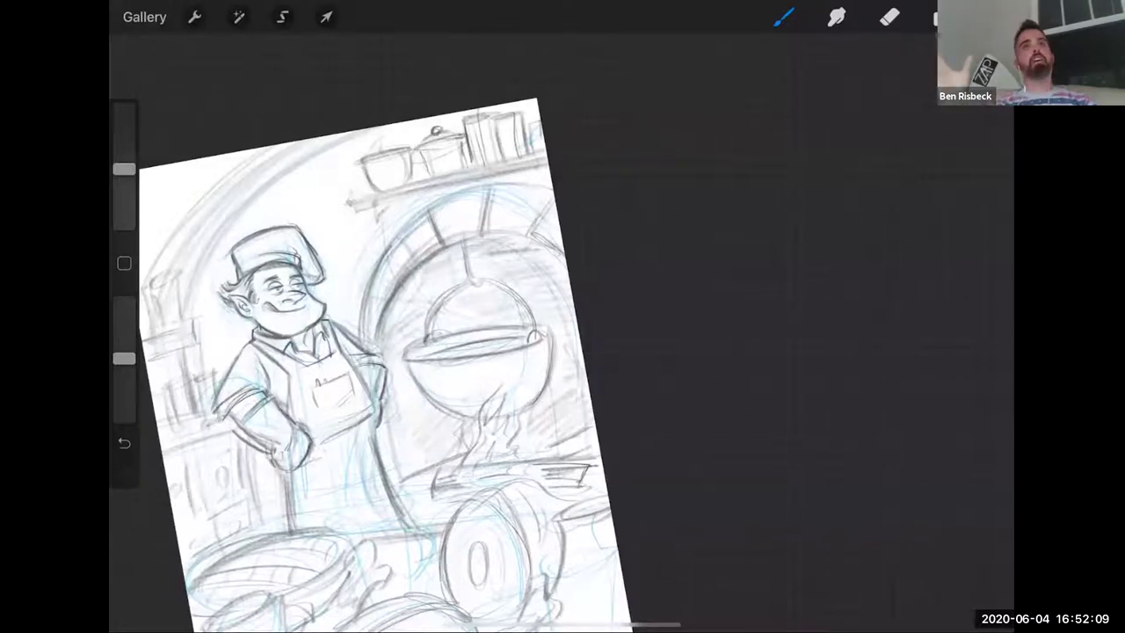
drag(369, 206, 389, 224)
mouse_move(386, 201)
mouse_down()
mouse_move(386, 216)
mouse_move(400, 213)
mouse_up()
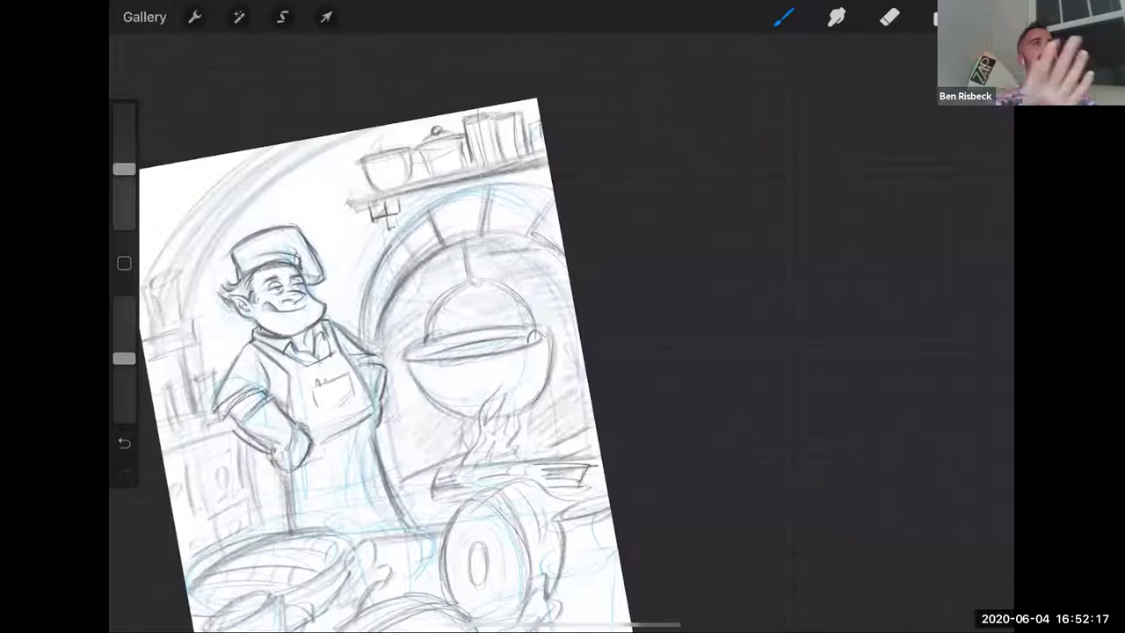
Darken the curved bands of the large background arch behind the chef, and outline the ledge block at its base
drag(386, 365, 503, 374)
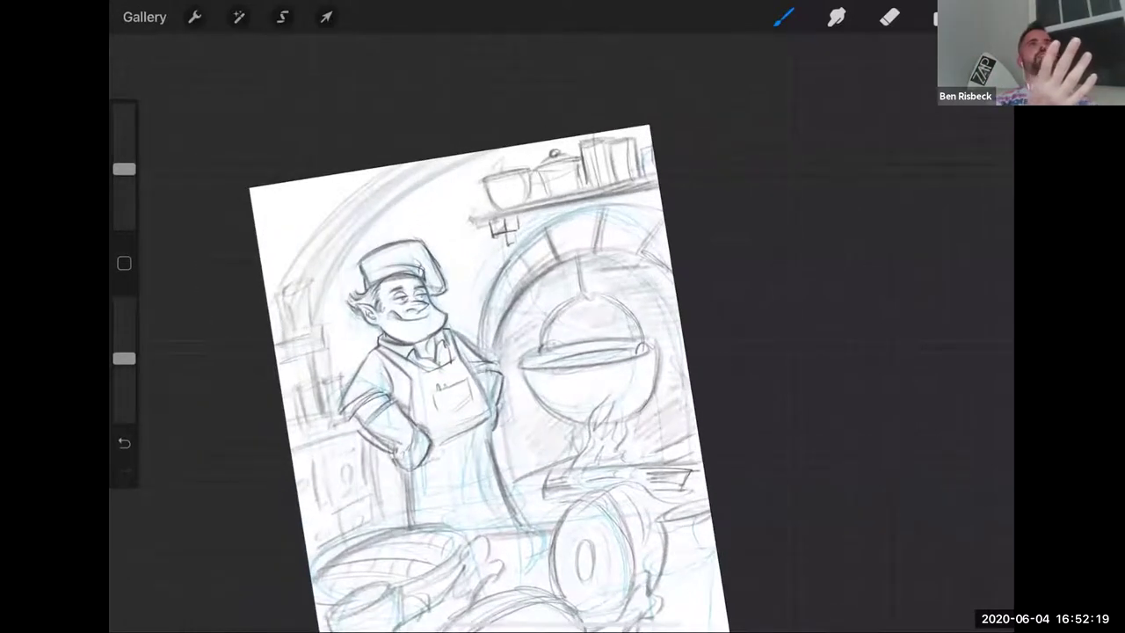
drag(318, 328, 428, 166)
drag(332, 283, 467, 153)
mouse_move(346, 255)
mouse_down()
mouse_move(459, 157)
mouse_move(347, 221)
mouse_up()
mouse_move(316, 270)
mouse_down()
mouse_move(370, 194)
mouse_move(415, 162)
mouse_up()
drag(349, 221, 435, 158)
mouse_move(356, 172)
mouse_down()
mouse_move(311, 224)
mouse_move(279, 331)
mouse_move(331, 346)
mouse_move(327, 324)
mouse_up()
mouse_move(301, 329)
mouse_down()
mouse_move(338, 318)
mouse_move(335, 348)
mouse_up()
mouse_move(302, 337)
mouse_down()
mouse_move(302, 355)
mouse_move(336, 341)
mouse_move(337, 320)
mouse_move(301, 357)
mouse_move(333, 345)
mouse_up()
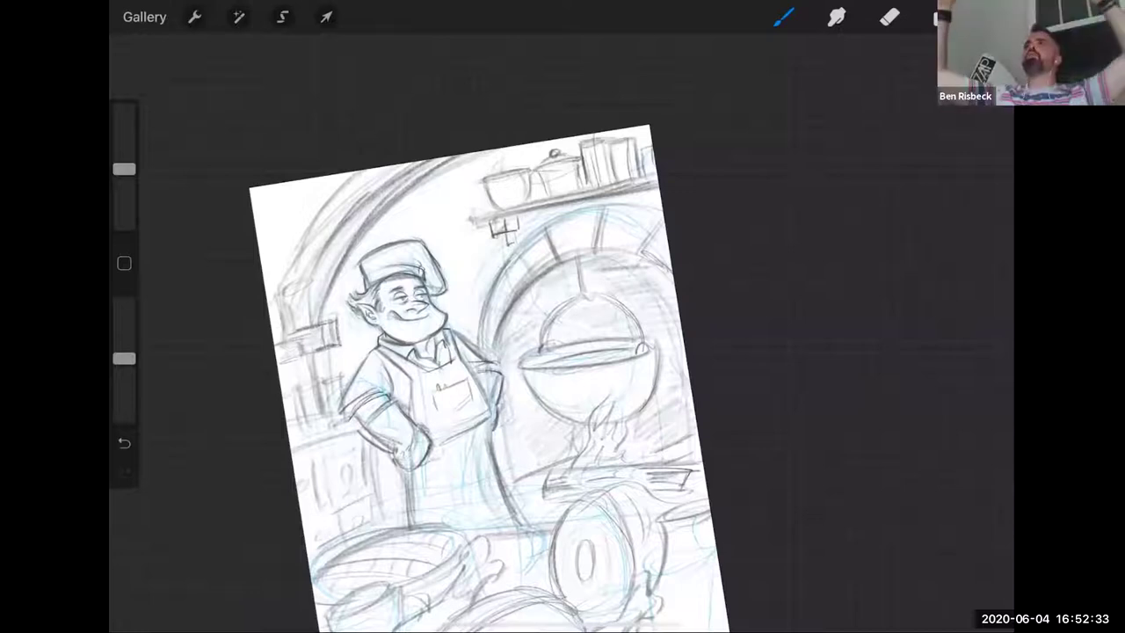
Define the cabinet's countertop edge and round drawer knobs beside the chef, and lightly shade the wall outside the arch
mouse_move(321, 380)
mouse_down()
mouse_move(329, 423)
mouse_move(343, 402)
mouse_up()
drag(492, 415, 518, 329)
mouse_move(333, 395)
mouse_down()
mouse_move(385, 369)
mouse_move(387, 381)
mouse_up()
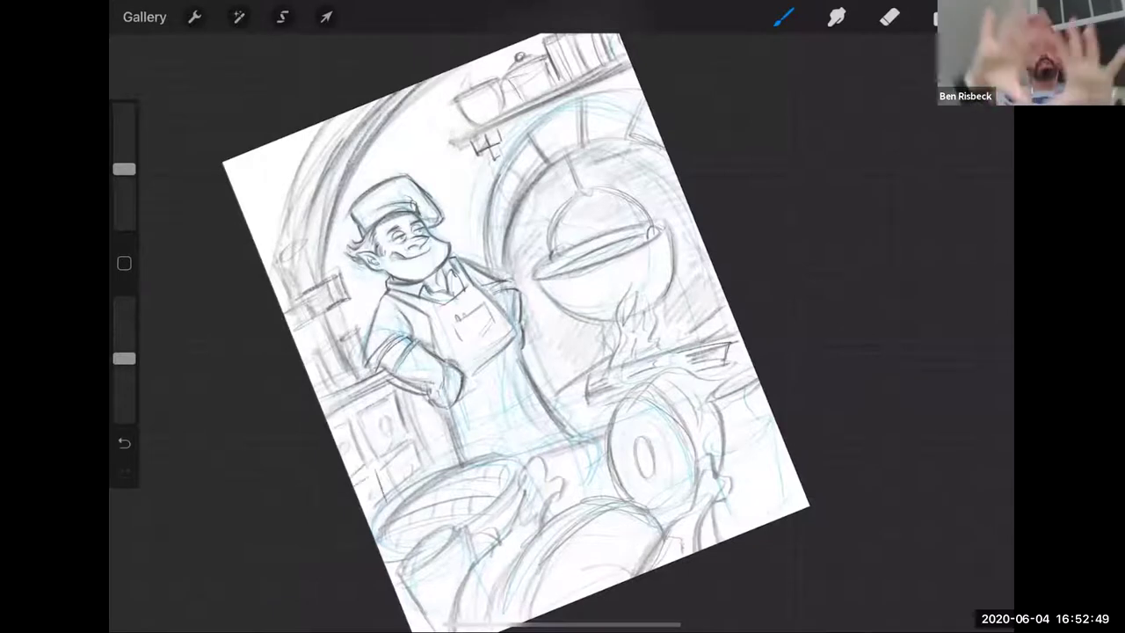
drag(346, 442, 341, 454)
drag(381, 416, 385, 429)
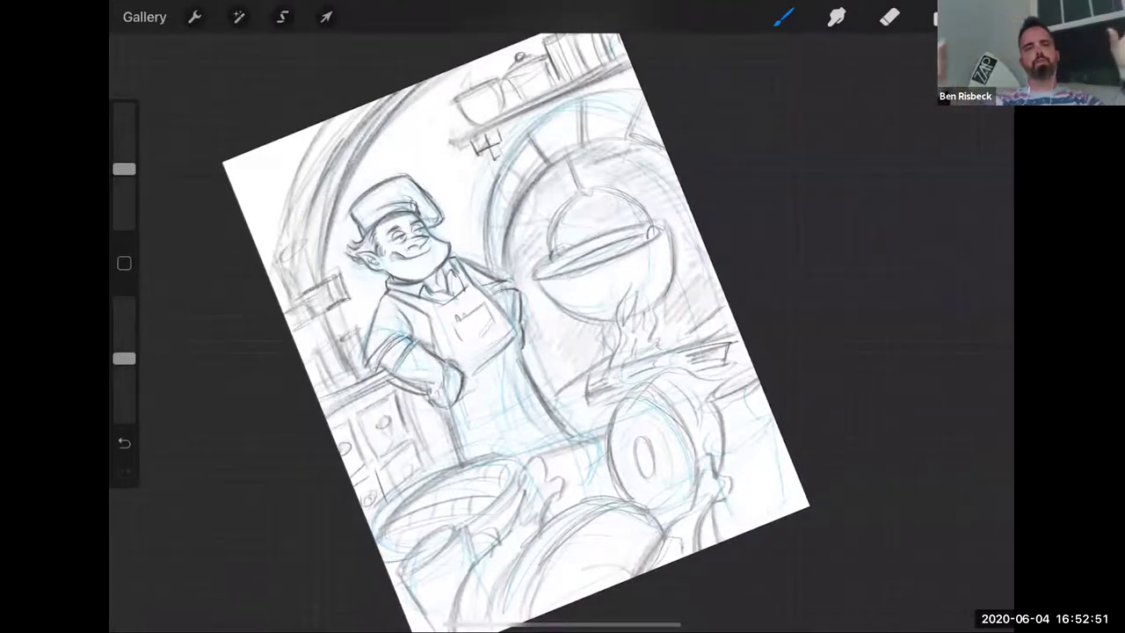
drag(527, 369, 486, 321)
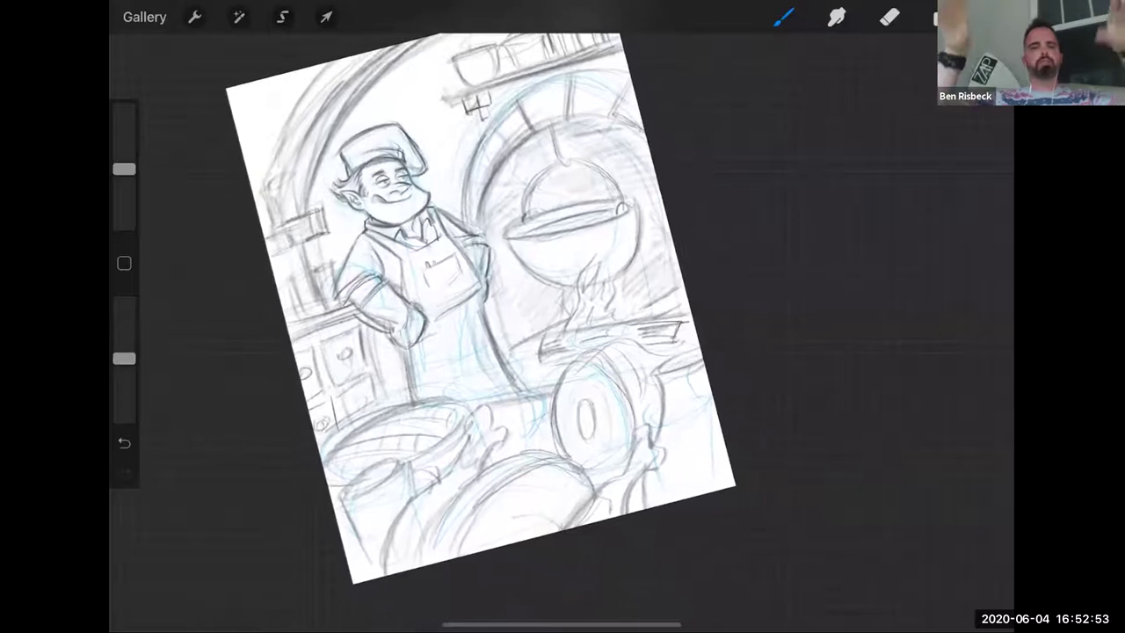
drag(289, 166, 340, 68)
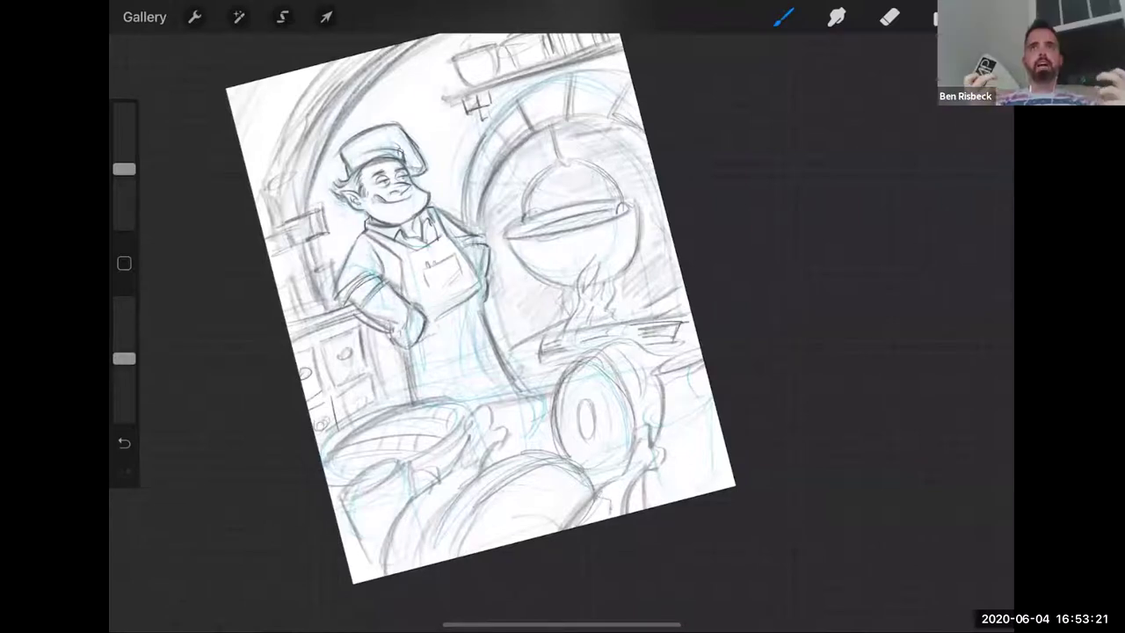
Draw the foreground jar's elliptical rim and the knobbed, bone-like end beside it
mouse_move(701, 355)
mouse_down()
mouse_move(652, 372)
mouse_move(699, 359)
mouse_move(667, 436)
mouse_move(616, 480)
mouse_move(630, 491)
mouse_move(631, 435)
mouse_move(625, 473)
mouse_up()
mouse_move(646, 420)
mouse_down()
mouse_move(665, 471)
mouse_move(648, 471)
mouse_move(626, 513)
mouse_up()
drag(624, 473, 595, 490)
Strengthen the outline of the large round foreground dish and add curved contour bands across its surface
drag(442, 266, 571, 224)
mouse_move(464, 448)
mouse_down()
mouse_move(507, 483)
mouse_move(571, 486)
mouse_up()
drag(545, 450, 583, 491)
mouse_move(545, 439)
mouse_down()
mouse_move(585, 490)
mouse_move(544, 435)
mouse_up()
drag(508, 413, 560, 457)
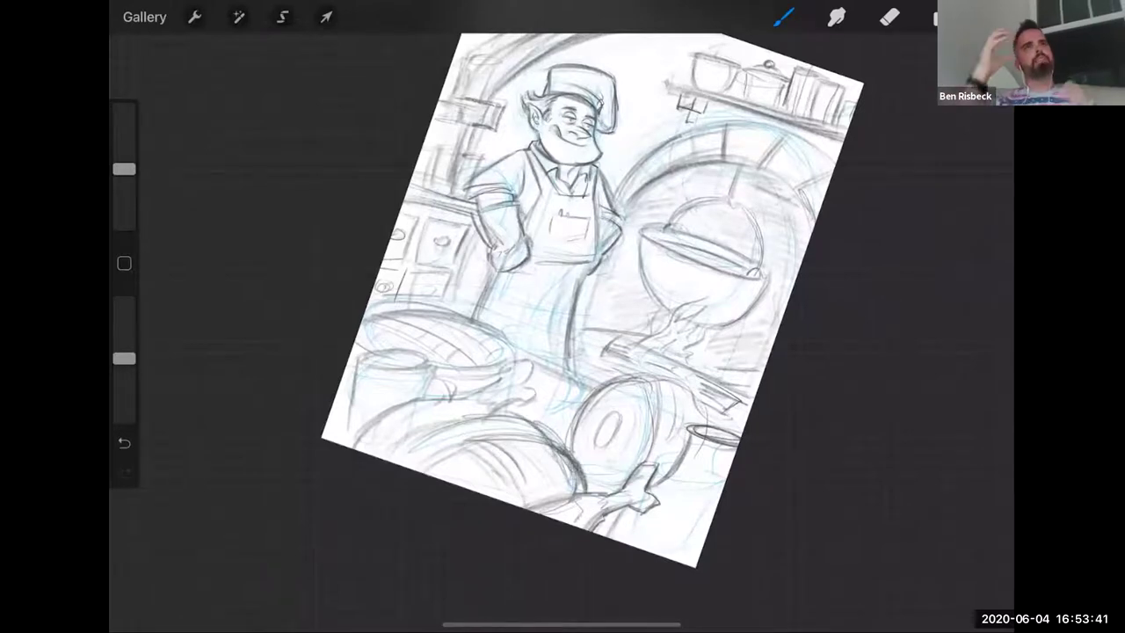
mouse_move(592, 260)
mouse_down()
mouse_move(547, 289)
mouse_move(464, 260)
mouse_up()
drag(497, 438, 428, 518)
mouse_move(516, 432)
mouse_down()
mouse_move(494, 442)
mouse_move(427, 541)
mouse_up()
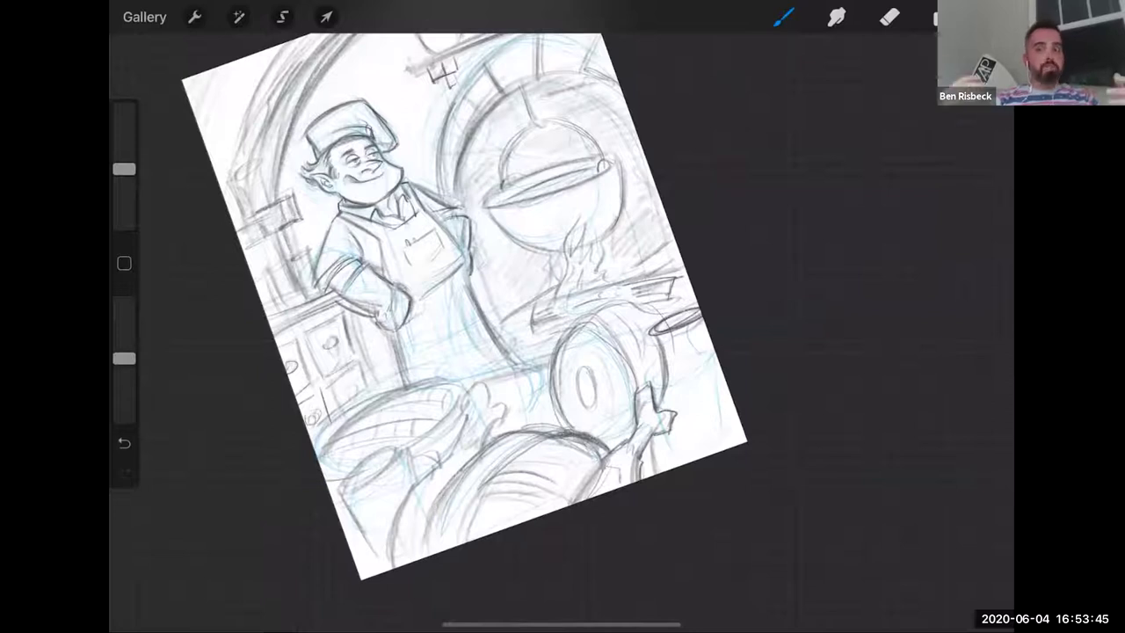
Define the knobbed, bone-like shape protruding between the woven basket and the round foreground dish
drag(474, 414, 463, 445)
mouse_move(480, 382)
mouse_down()
mouse_move(492, 407)
mouse_move(506, 407)
mouse_up()
drag(506, 403, 496, 424)
drag(501, 420, 494, 431)
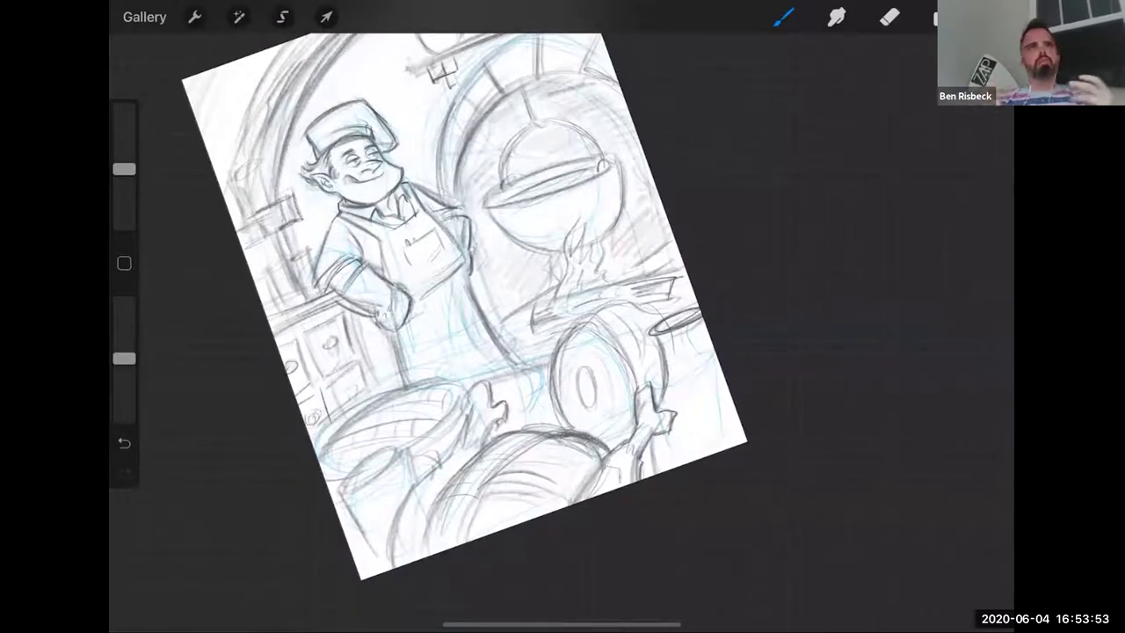
Add curved bands around the foreground jar, and darken the upper edge of the round barrel shape behind it
drag(698, 403, 731, 398)
drag(705, 436, 742, 425)
drag(659, 430, 743, 426)
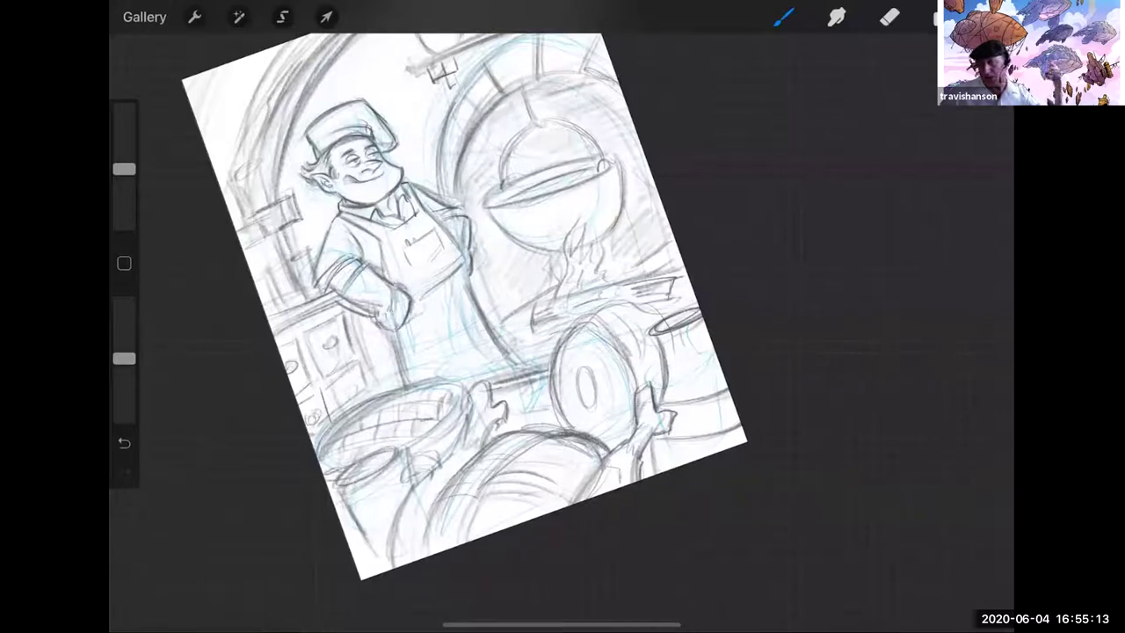
mouse_move(570, 328)
mouse_down()
mouse_move(628, 304)
mouse_move(689, 320)
mouse_move(674, 321)
mouse_move(678, 302)
mouse_up()
drag(626, 298, 661, 313)
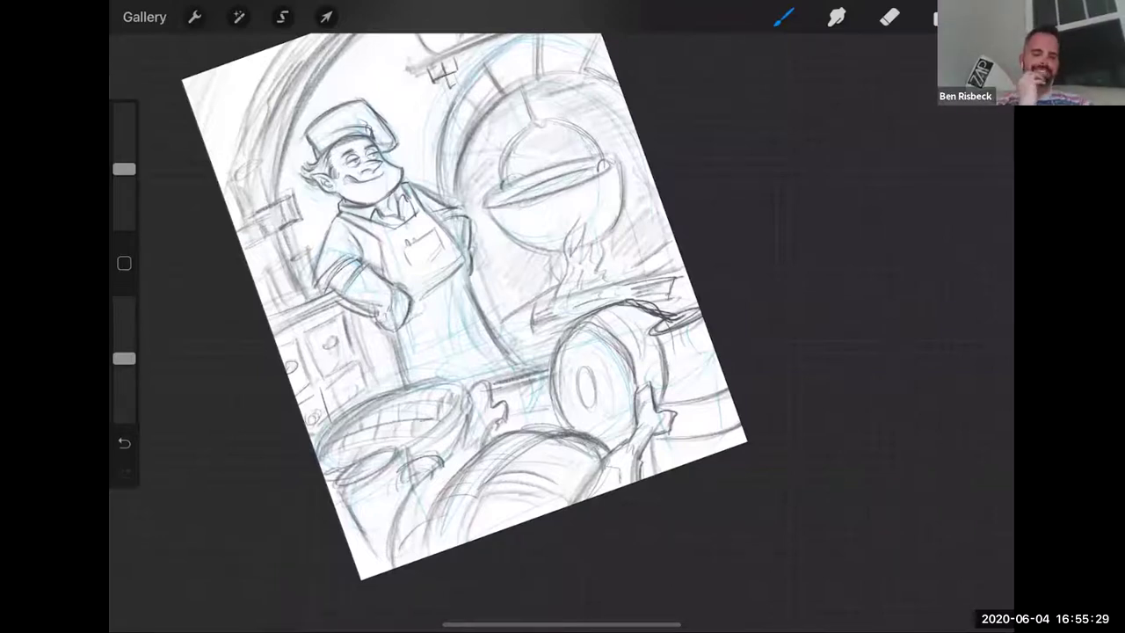
Darken both side edges of the chef's lower garment, and shade the hanging cauldron's bowl
scroll(466, 308, up, 2)
scroll(465, 334, down, 3)
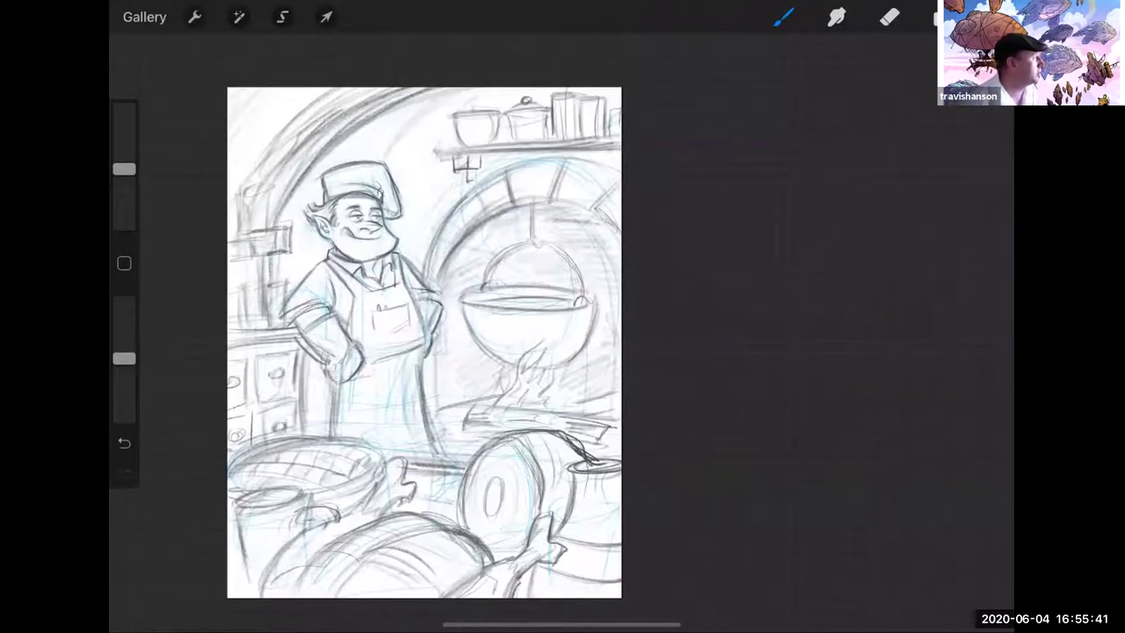
drag(329, 380, 318, 443)
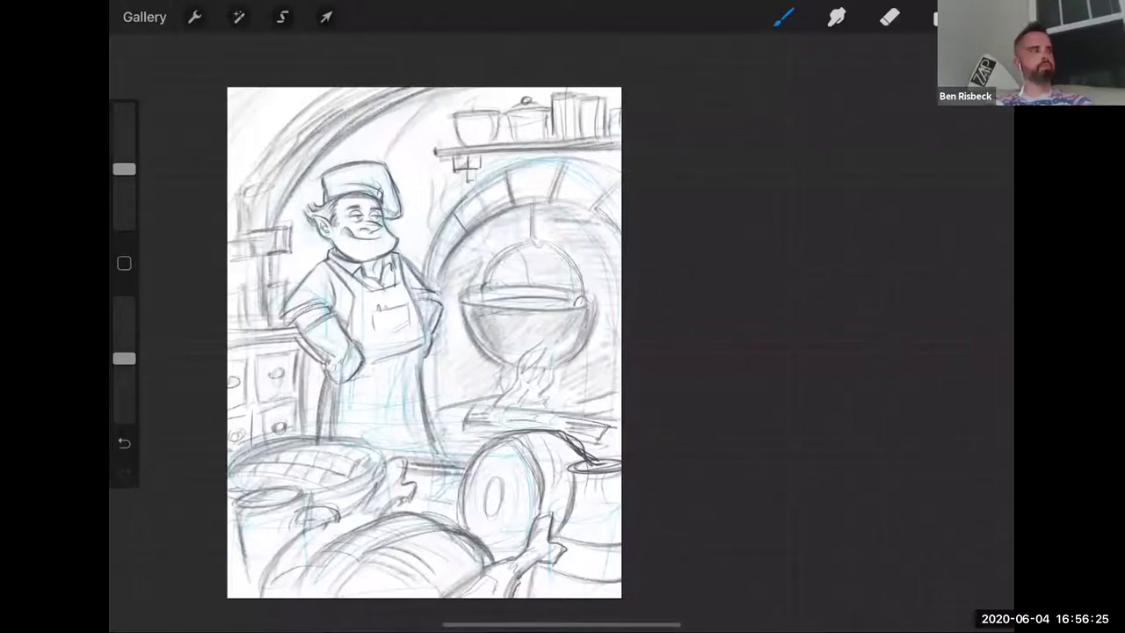
mouse_move(432, 343)
mouse_down()
mouse_move(441, 431)
mouse_move(434, 422)
mouse_up()
drag(430, 353, 431, 418)
Darken the hearth opening's edge and lower corner next to the chef, and define the cylindrical jar on the wall ledge
mouse_move(462, 245)
mouse_down()
mouse_move(445, 299)
mouse_move(445, 411)
mouse_up()
drag(448, 296, 447, 417)
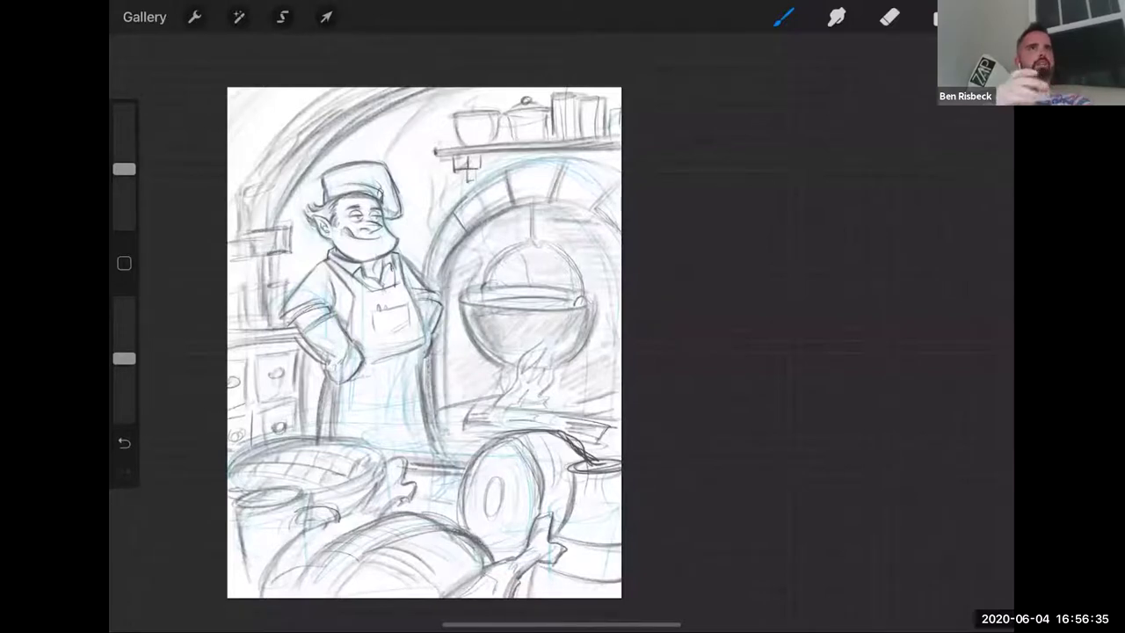
drag(475, 357, 445, 425)
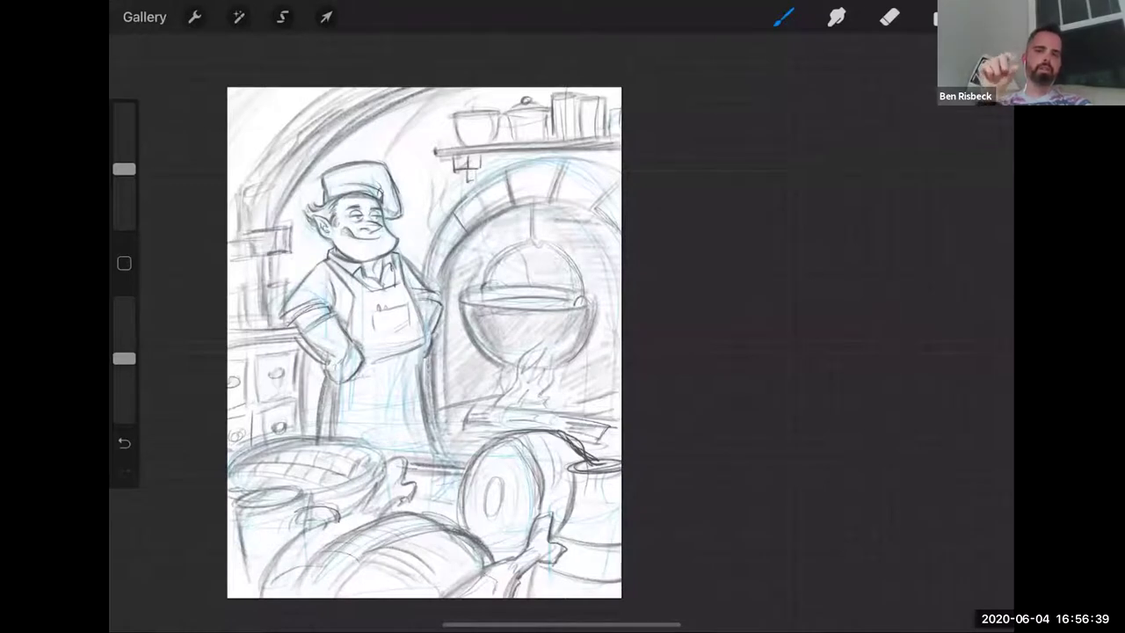
mouse_move(460, 436)
mouse_down()
mouse_move(462, 450)
mouse_move(436, 461)
mouse_up()
drag(419, 402, 434, 463)
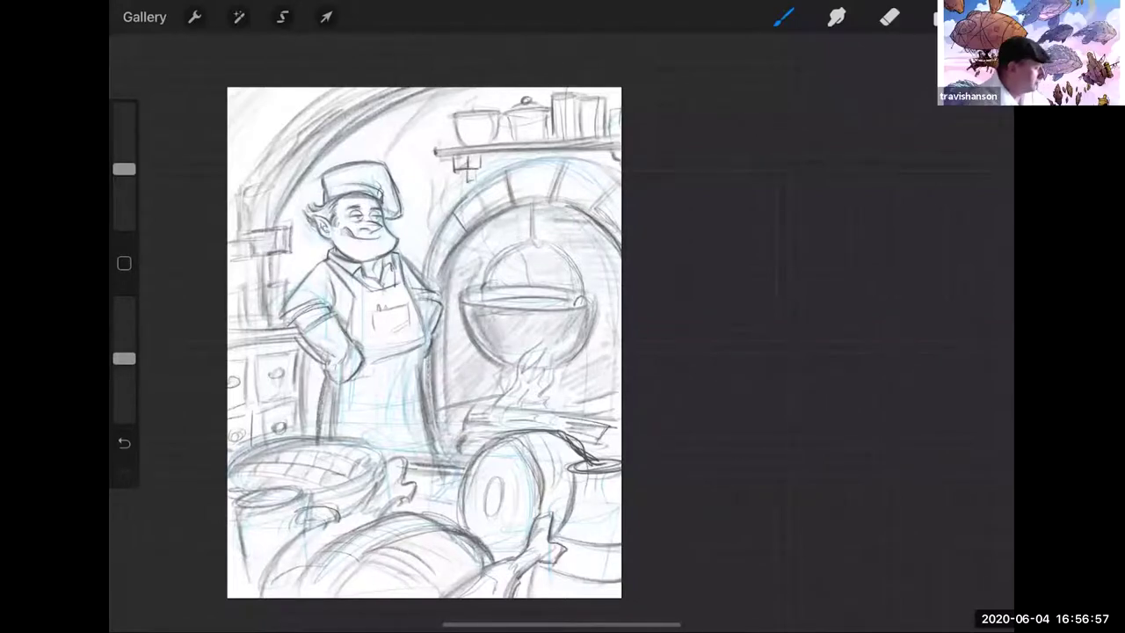
mouse_move(242, 190)
mouse_down()
mouse_move(271, 191)
mouse_move(248, 195)
mouse_move(267, 225)
mouse_move(245, 230)
mouse_move(264, 229)
mouse_up()
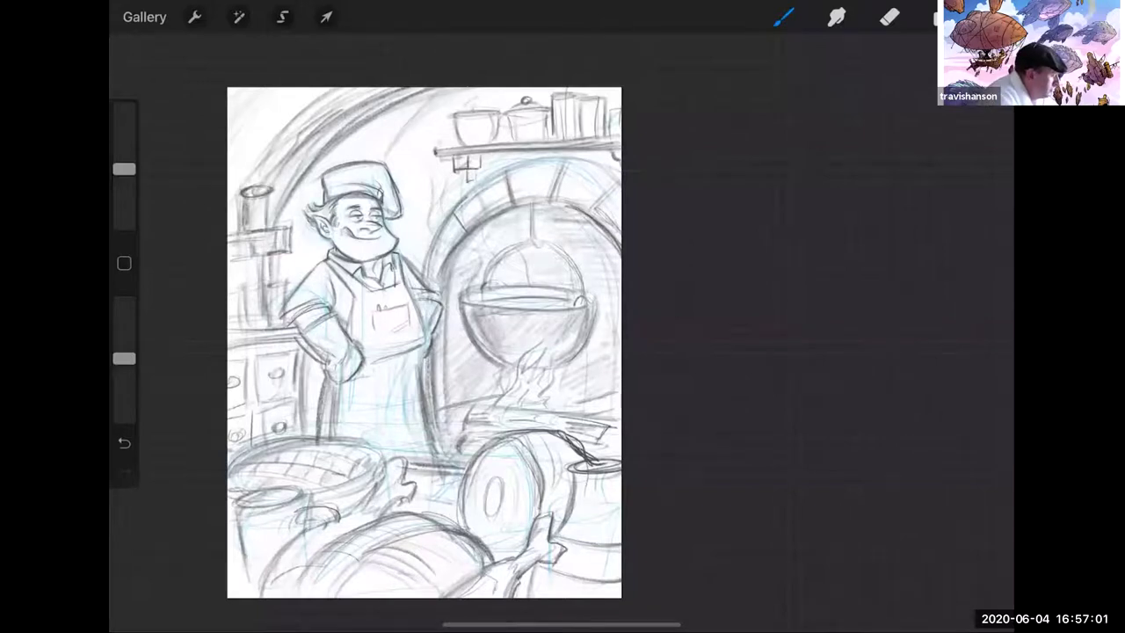
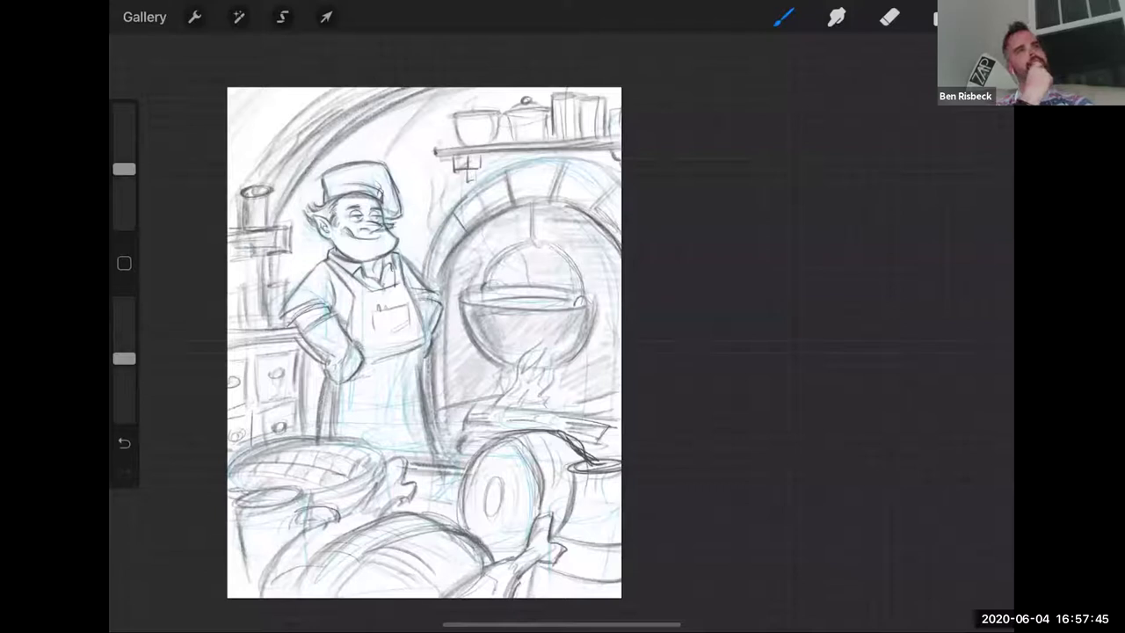
Refine the chef's pointed moustache with dark strokes where it sweeps past his cheek
scroll(386, 264, up, 5)
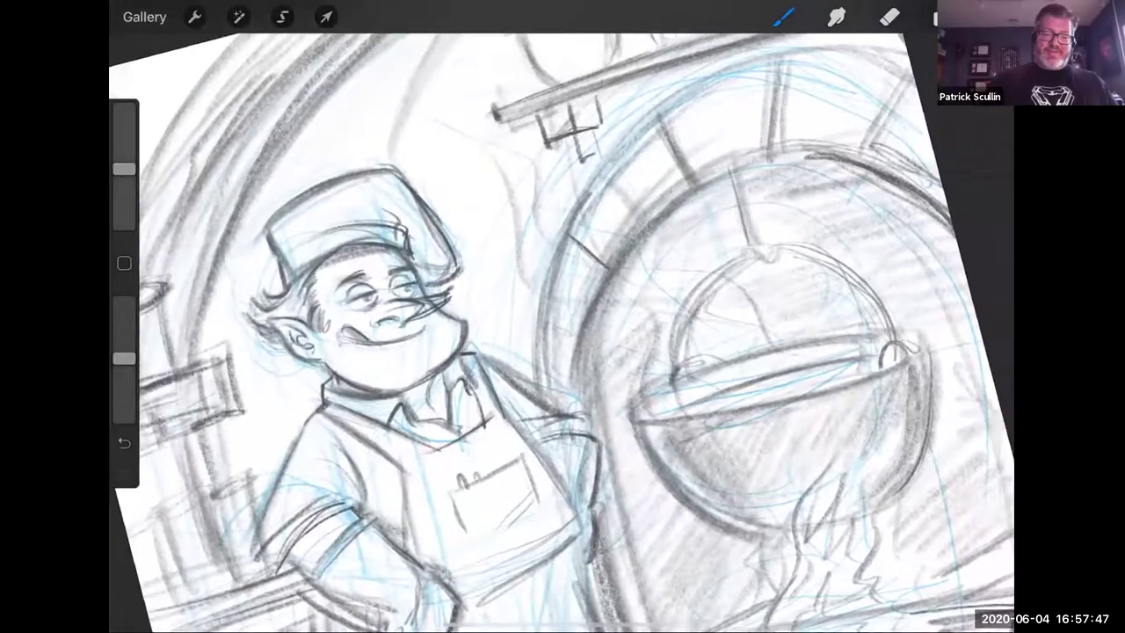
scroll(562, 332, up, 1)
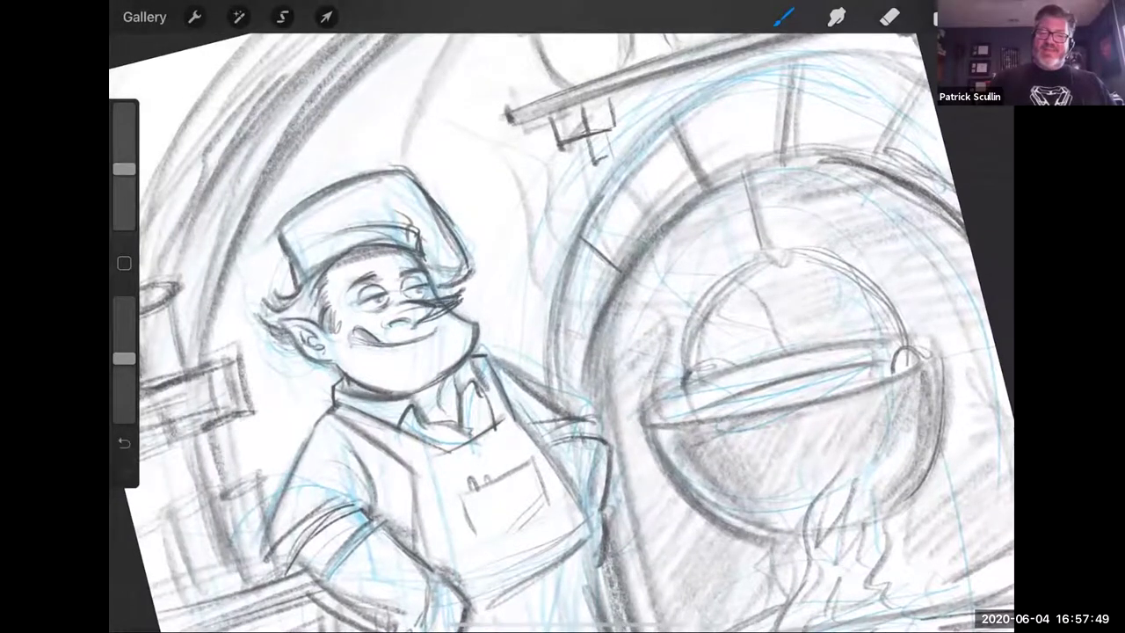
key(e)
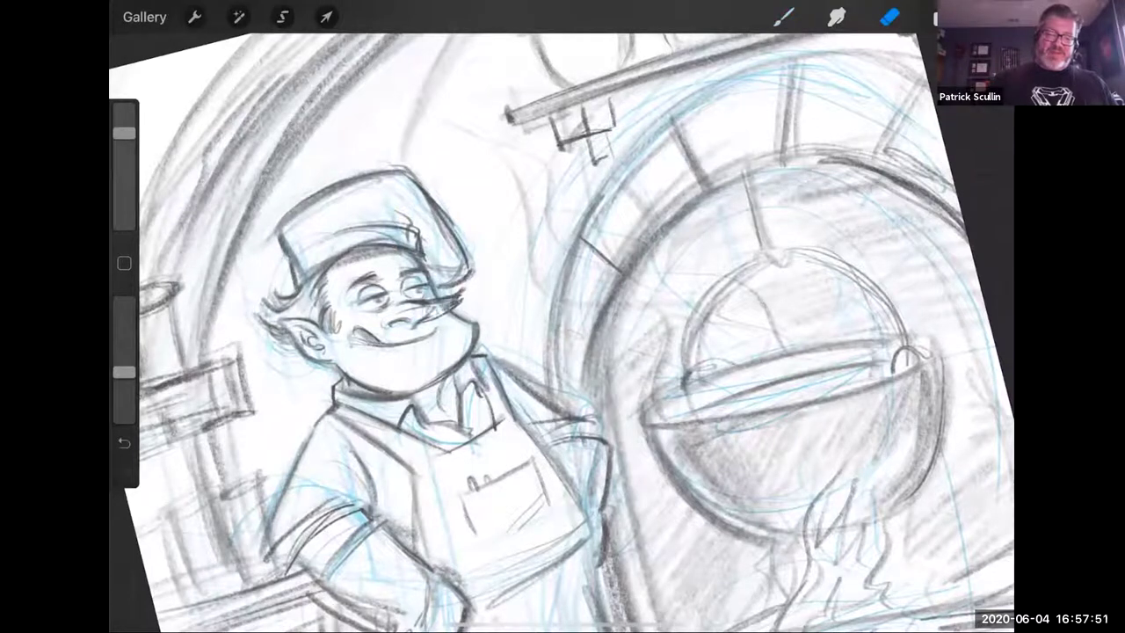
key(b)
drag(425, 317, 456, 305)
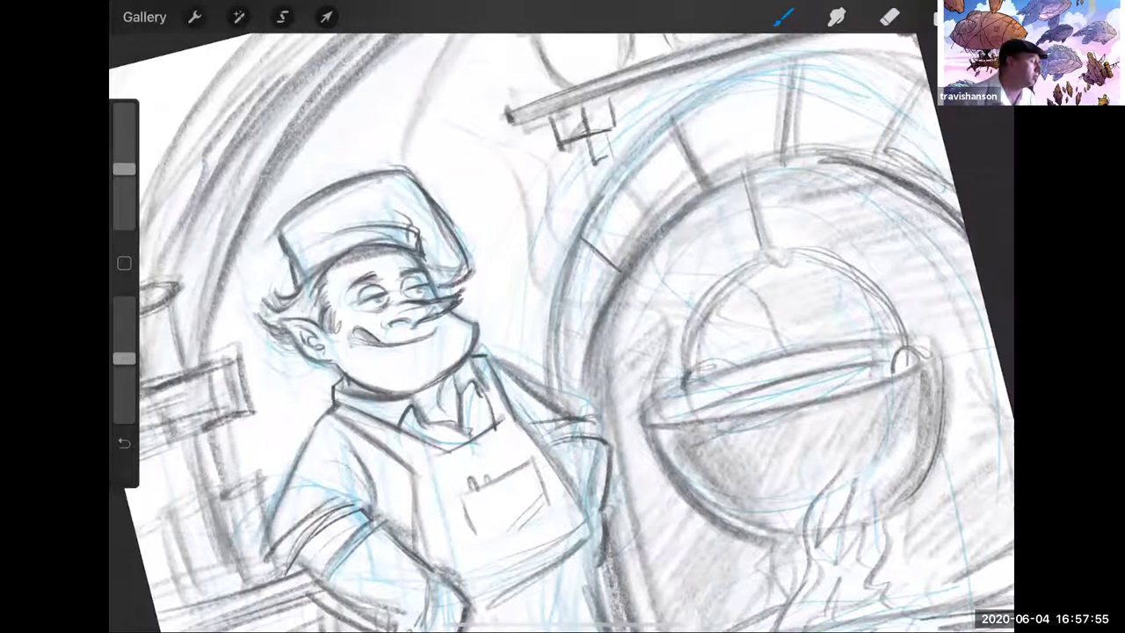
scroll(562, 334, down, 5)
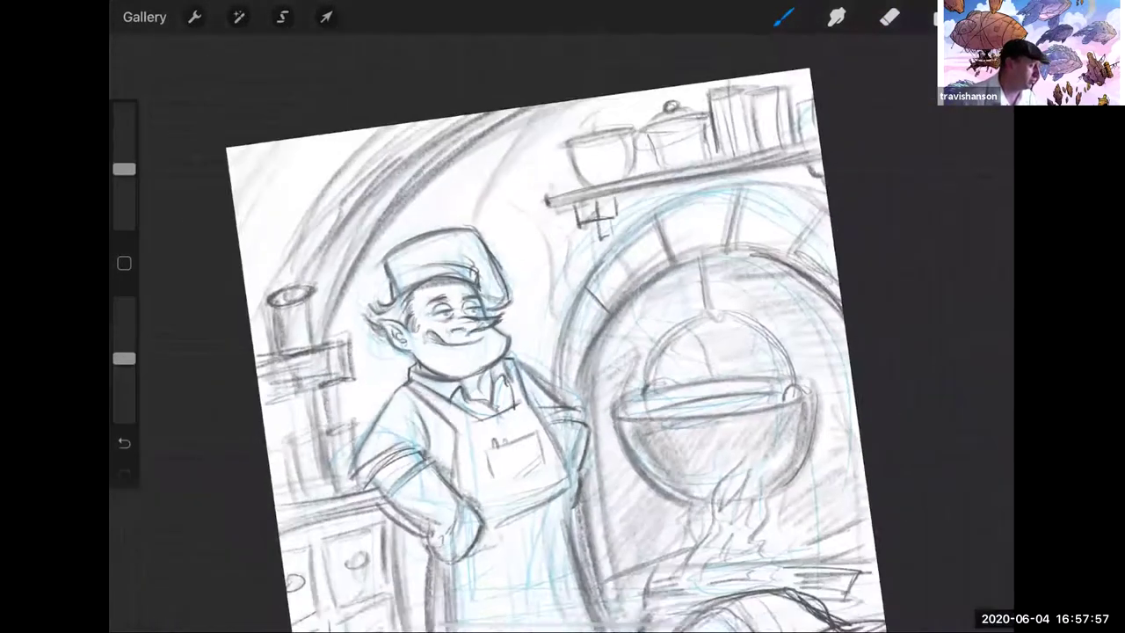
scroll(528, 352, up, 3)
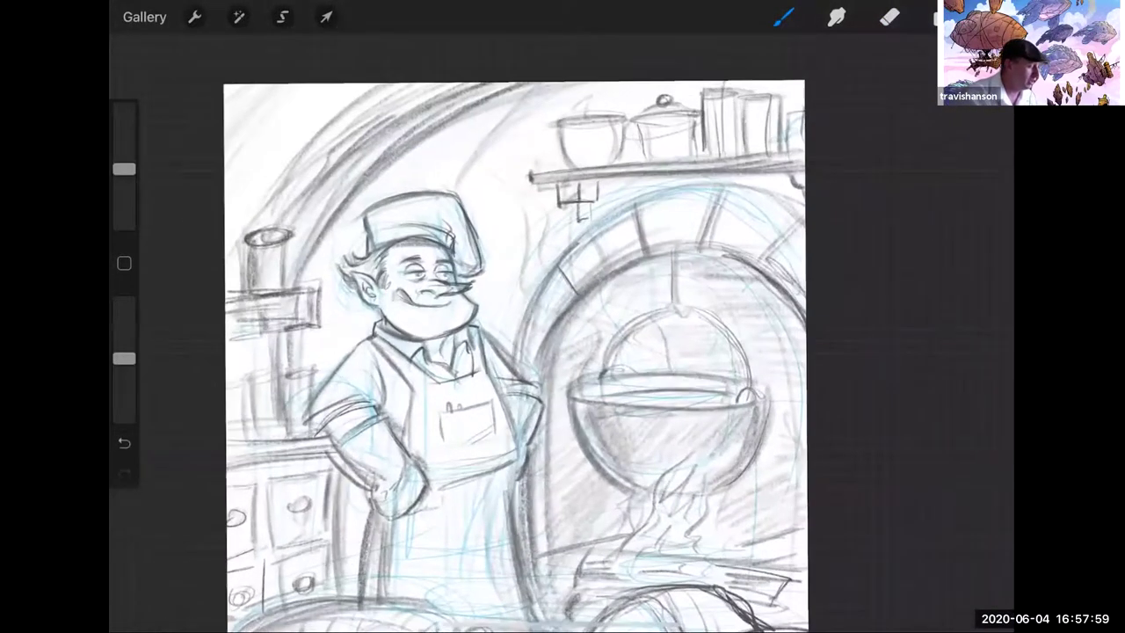
Clean up the chef's moustache by erasing stray strokes around it on Layer 4, checking Layer 3 as well
scroll(492, 352, down, 2)
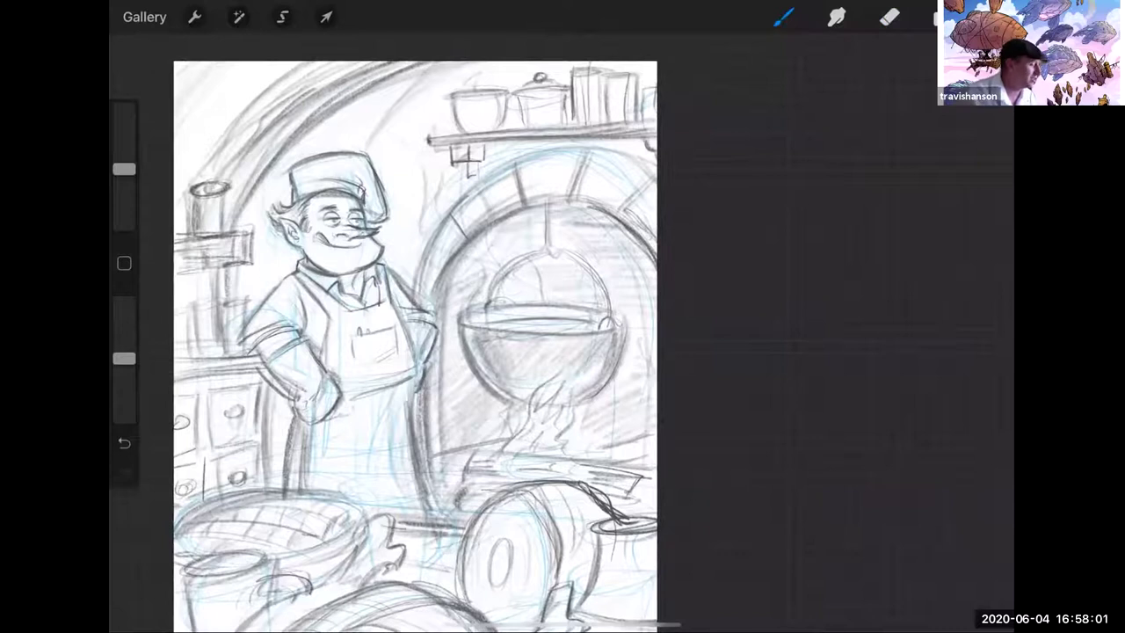
click(942, 17)
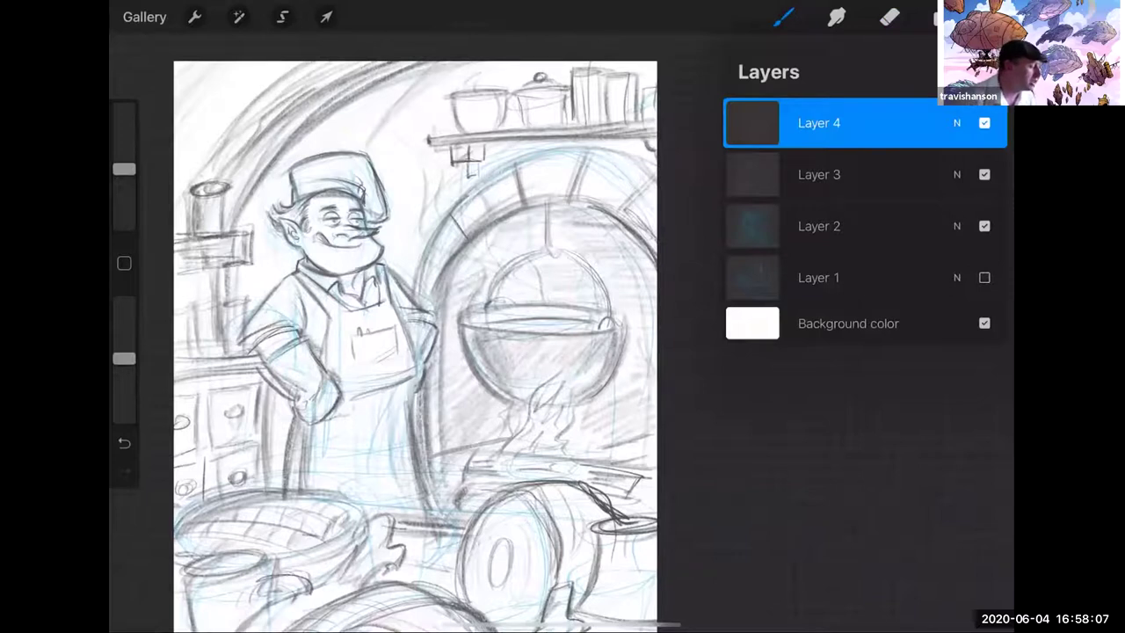
click(819, 175)
click(889, 16)
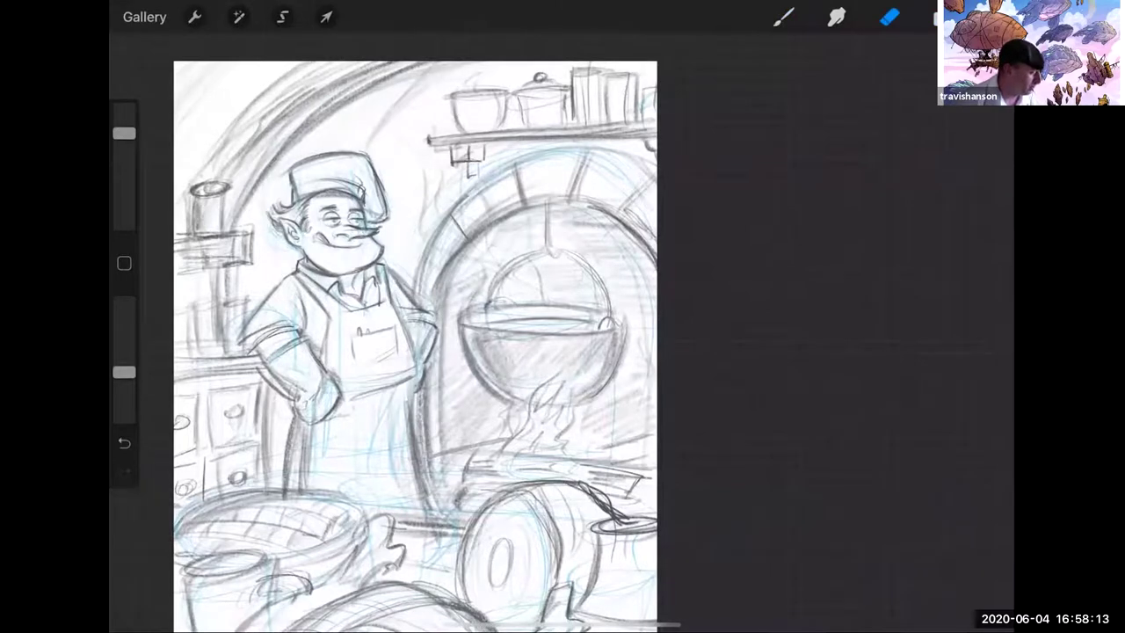
click(943, 17)
click(819, 123)
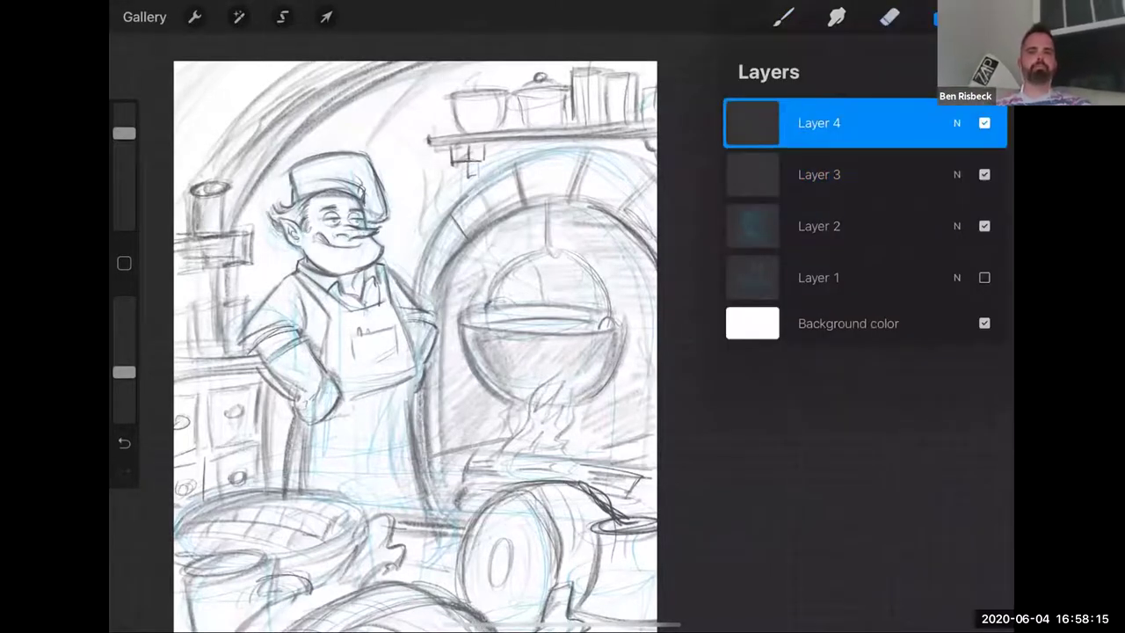
click(939, 17)
click(889, 17)
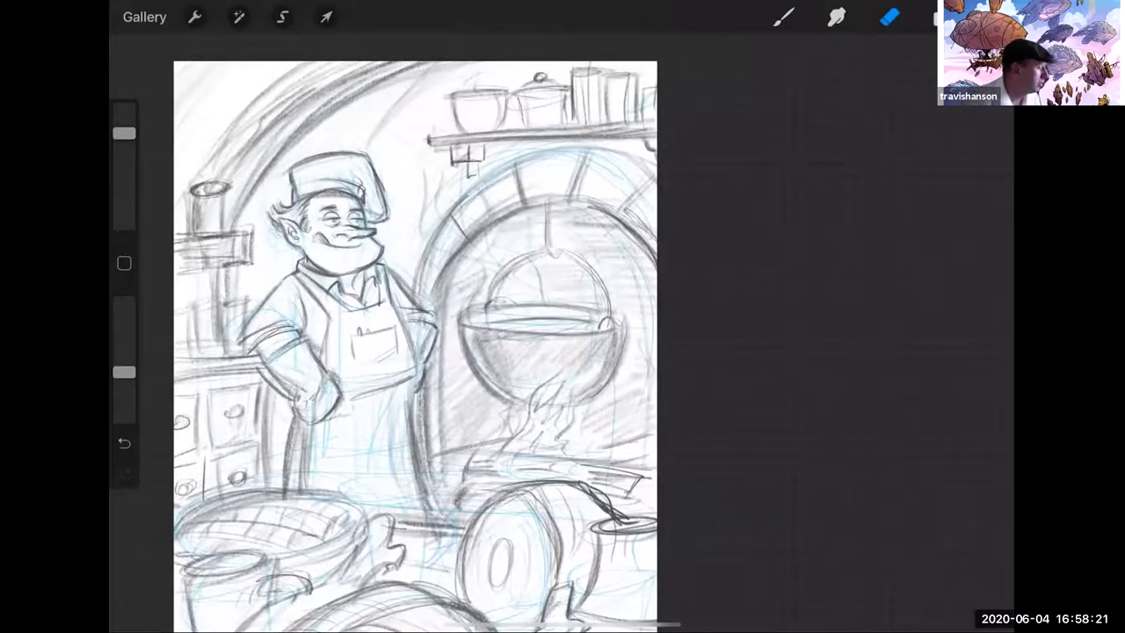
scroll(415, 346, down, 3)
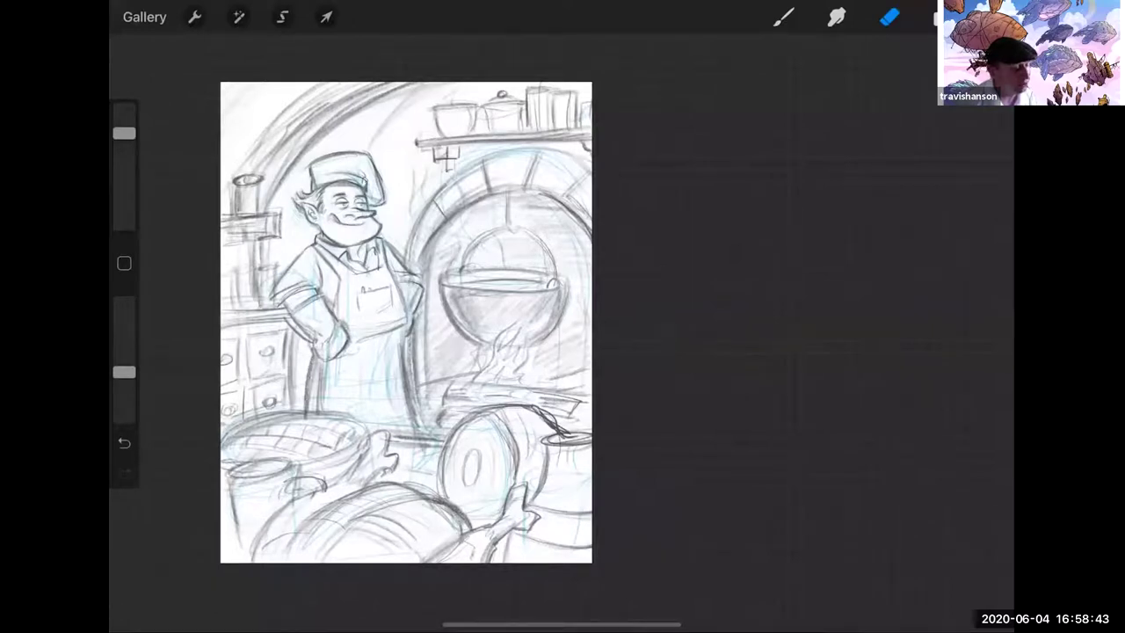
Darken the foreground jar's side and the woven basket's rim and interior with the brush on Layer 4
click(784, 17)
click(942, 17)
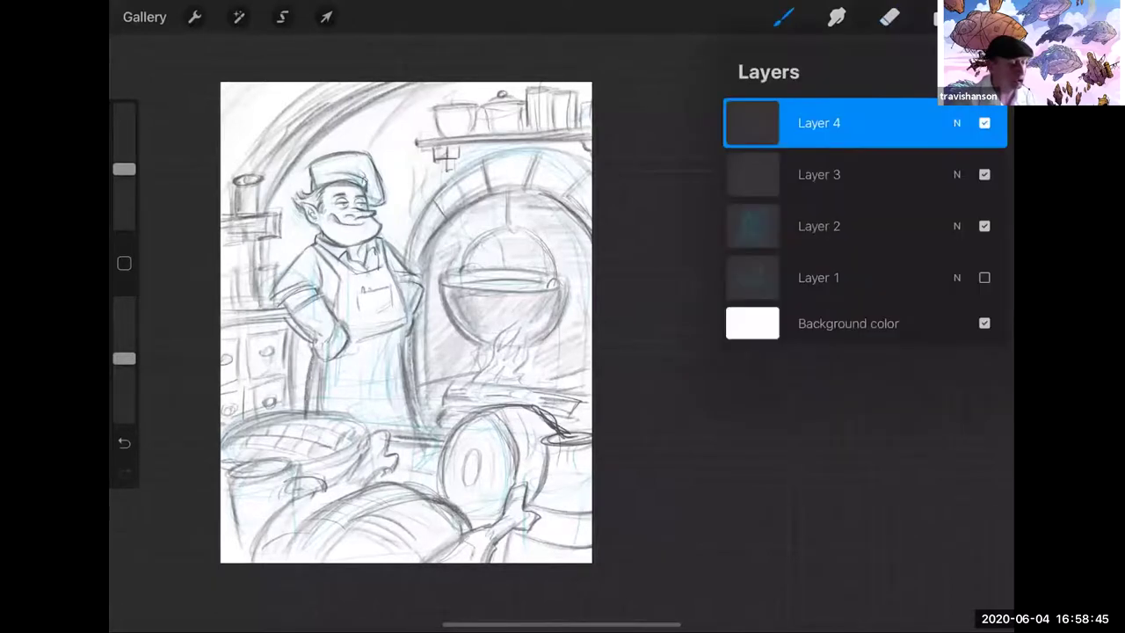
click(943, 17)
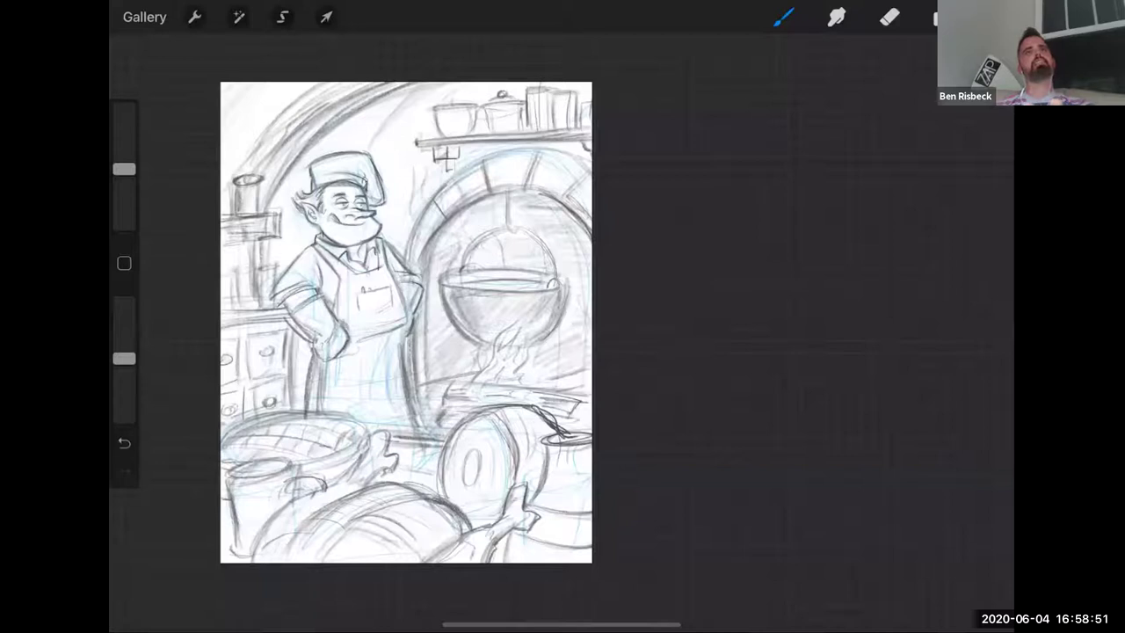
mouse_move(375, 428)
mouse_down()
mouse_move(390, 431)
mouse_move(345, 462)
mouse_move(354, 426)
mouse_move(335, 430)
mouse_up()
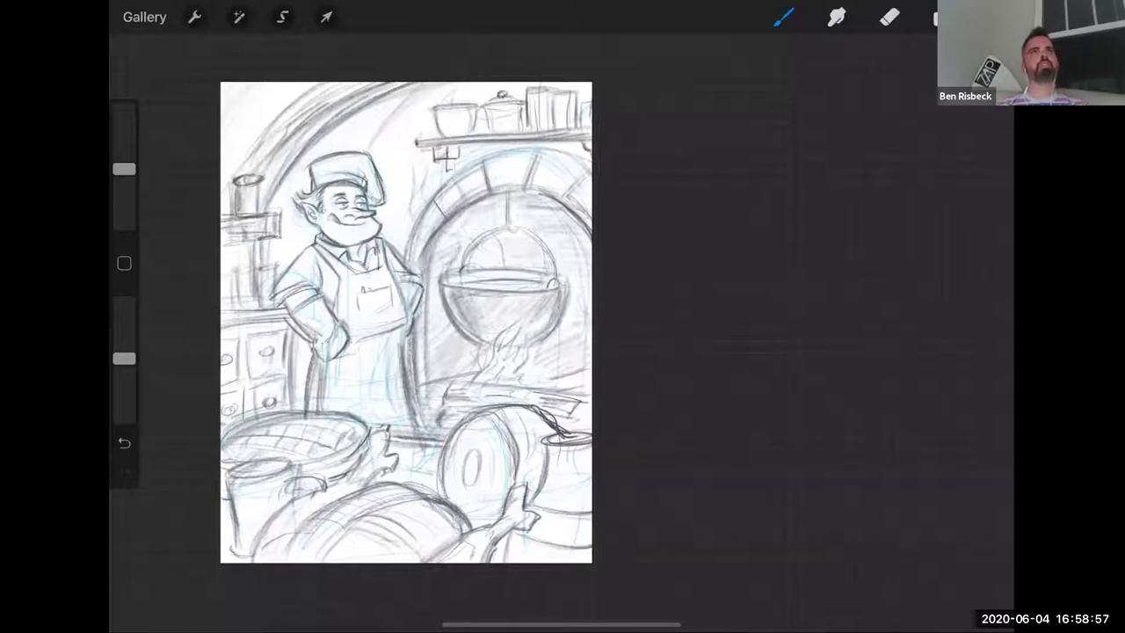
drag(475, 467, 505, 358)
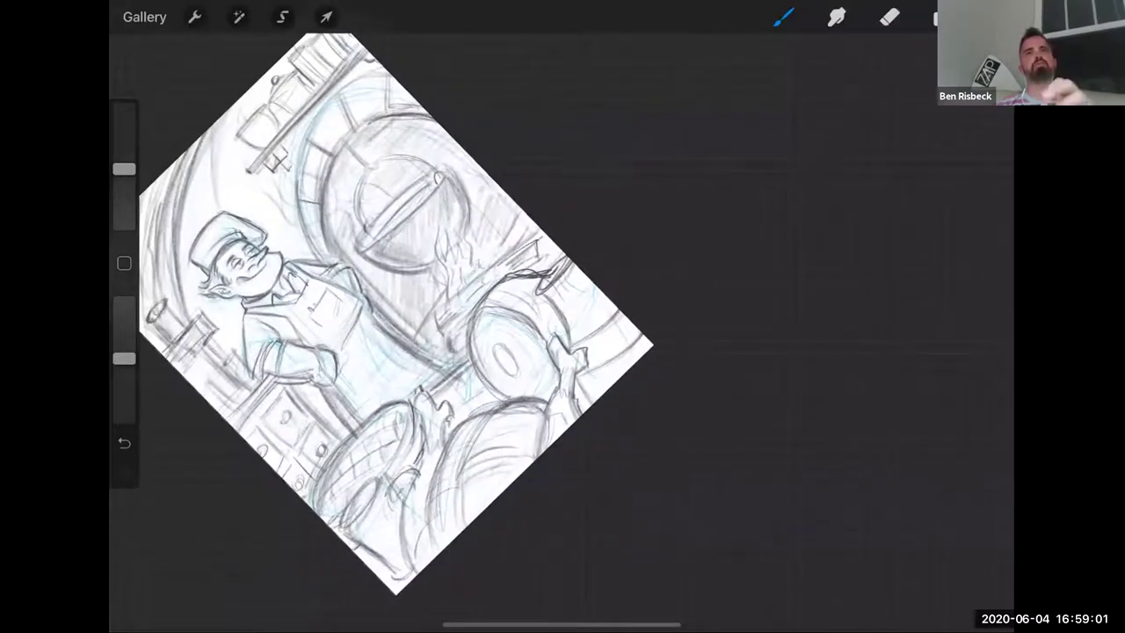
drag(338, 461, 401, 411)
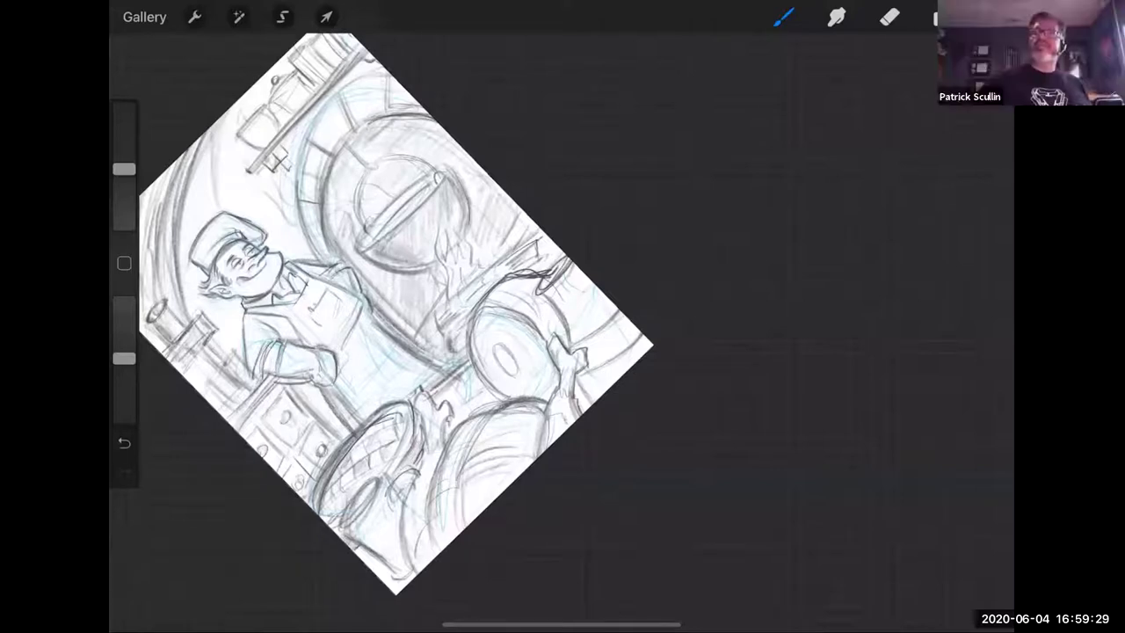
Sketch a stack of plates on the counter behind the chef, with rounded rims piled up to the ledge
drag(367, 303, 460, 359)
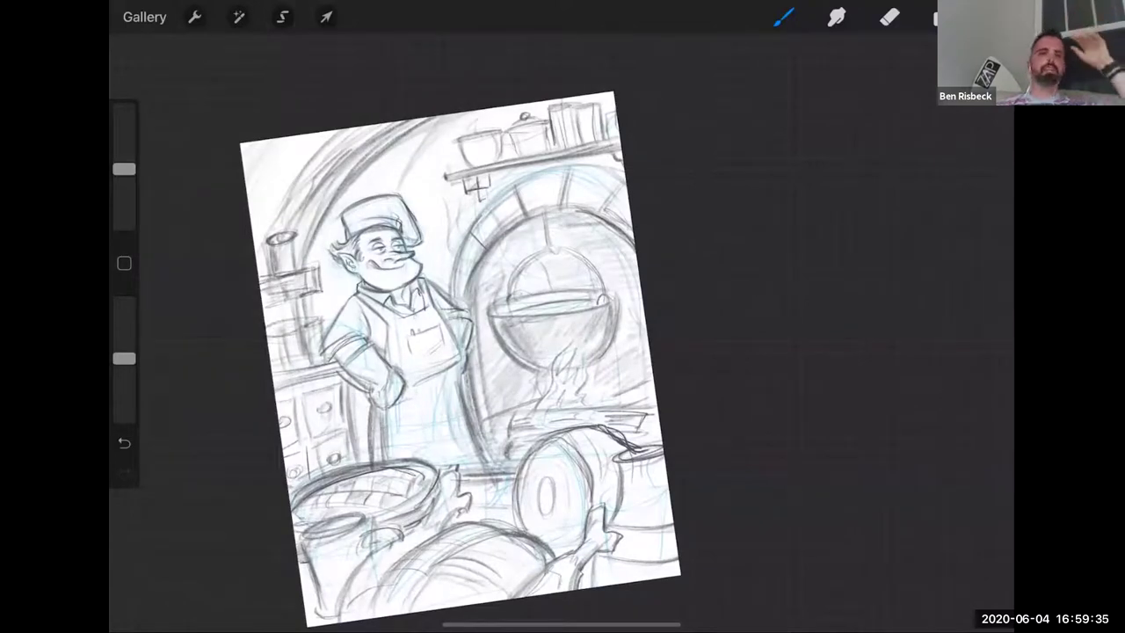
mouse_move(292, 332)
mouse_down()
mouse_move(268, 330)
mouse_move(303, 333)
mouse_move(271, 333)
mouse_move(307, 337)
mouse_move(295, 341)
mouse_move(302, 359)
mouse_move(329, 339)
mouse_up()
drag(272, 357, 307, 361)
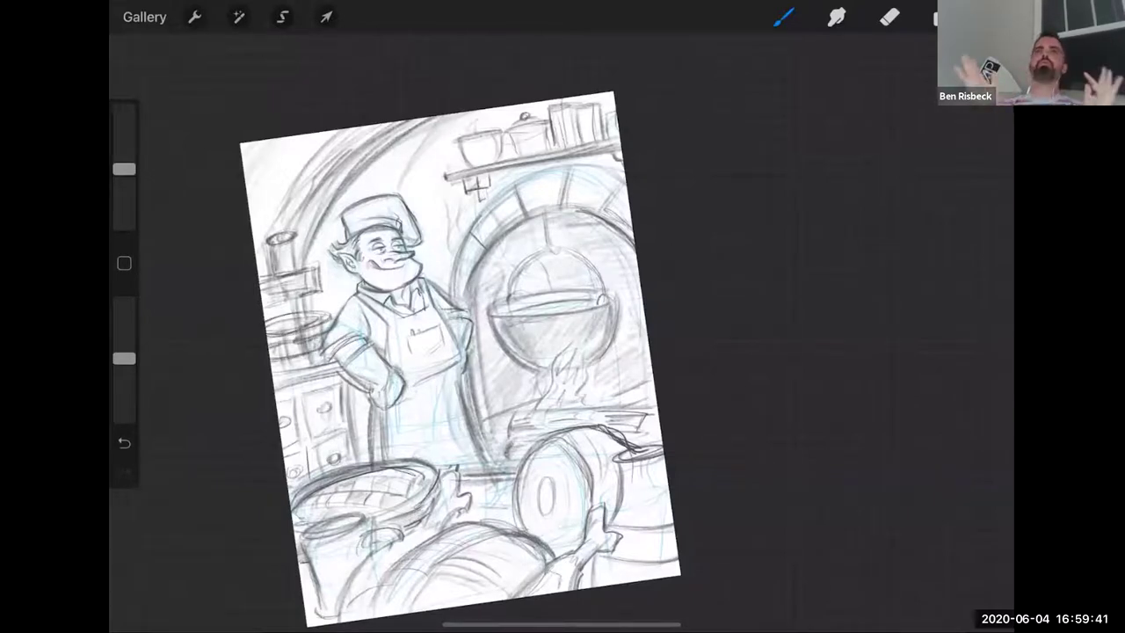
mouse_move(295, 316)
mouse_down()
mouse_move(340, 293)
mouse_move(297, 316)
mouse_move(304, 308)
mouse_up()
mouse_move(267, 308)
mouse_down()
mouse_move(298, 306)
mouse_move(287, 298)
mouse_up()
drag(263, 304, 297, 304)
drag(262, 290, 311, 302)
Sketch and shade a tilted dish on the plate stack next to the chef's ear
drag(338, 237, 290, 286)
drag(336, 241, 293, 288)
mouse_move(333, 241)
mouse_down()
mouse_move(290, 287)
mouse_move(330, 274)
mouse_up()
mouse_move(334, 262)
mouse_down()
mouse_move(325, 290)
mouse_move(313, 292)
mouse_move(320, 299)
mouse_up()
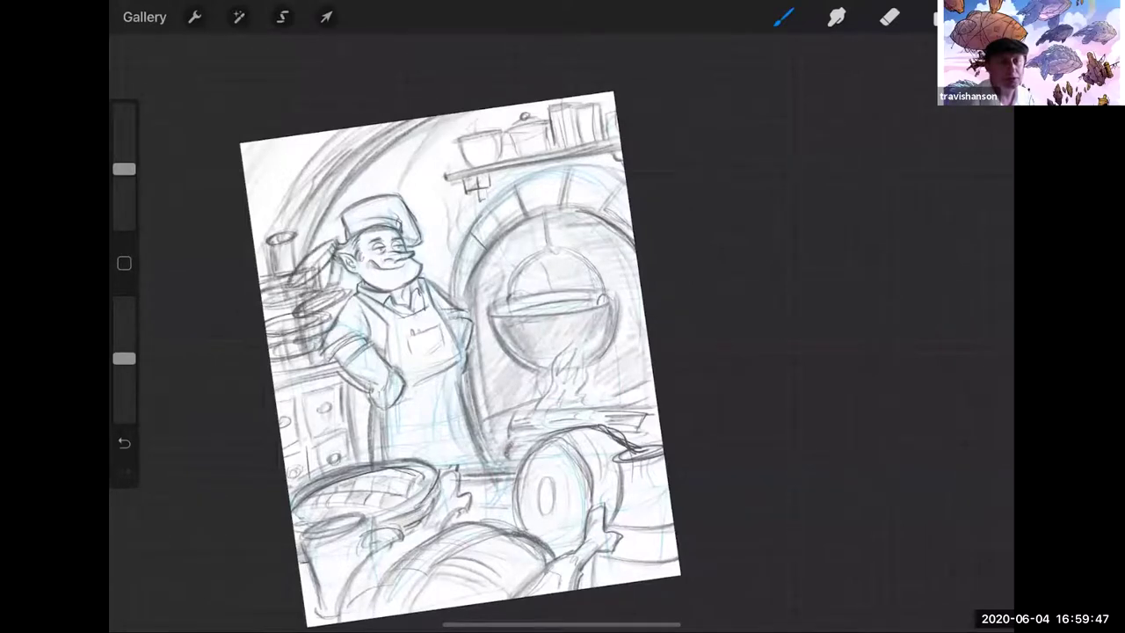
Sketch a wide bowl over the cylindrical jar and an upright oval dish leaning out of the pile
drag(280, 243, 284, 260)
mouse_move(260, 220)
mouse_down()
mouse_move(266, 253)
mouse_move(291, 236)
mouse_up()
mouse_move(260, 224)
mouse_down()
mouse_move(318, 220)
mouse_move(294, 221)
mouse_move(304, 237)
mouse_up()
mouse_move(257, 202)
mouse_down()
mouse_move(302, 235)
mouse_move(258, 265)
mouse_up()
drag(308, 237, 280, 271)
mouse_move(256, 255)
mouse_down()
mouse_move(294, 265)
mouse_move(257, 260)
mouse_up()
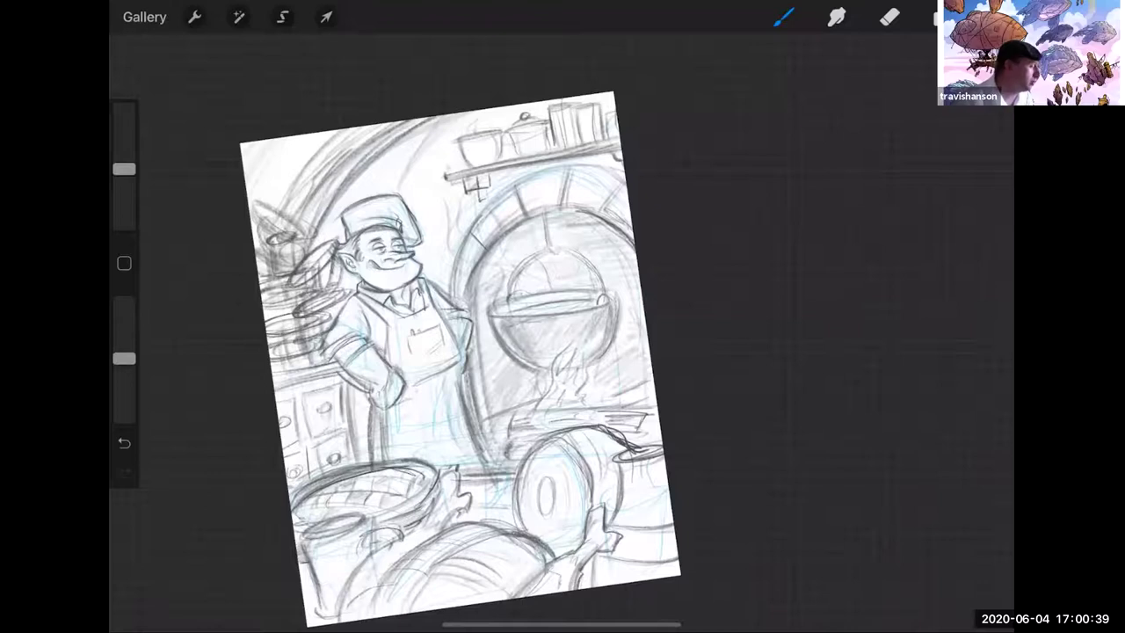
mouse_move(280, 235)
mouse_down()
mouse_move(256, 185)
mouse_move(308, 236)
mouse_up()
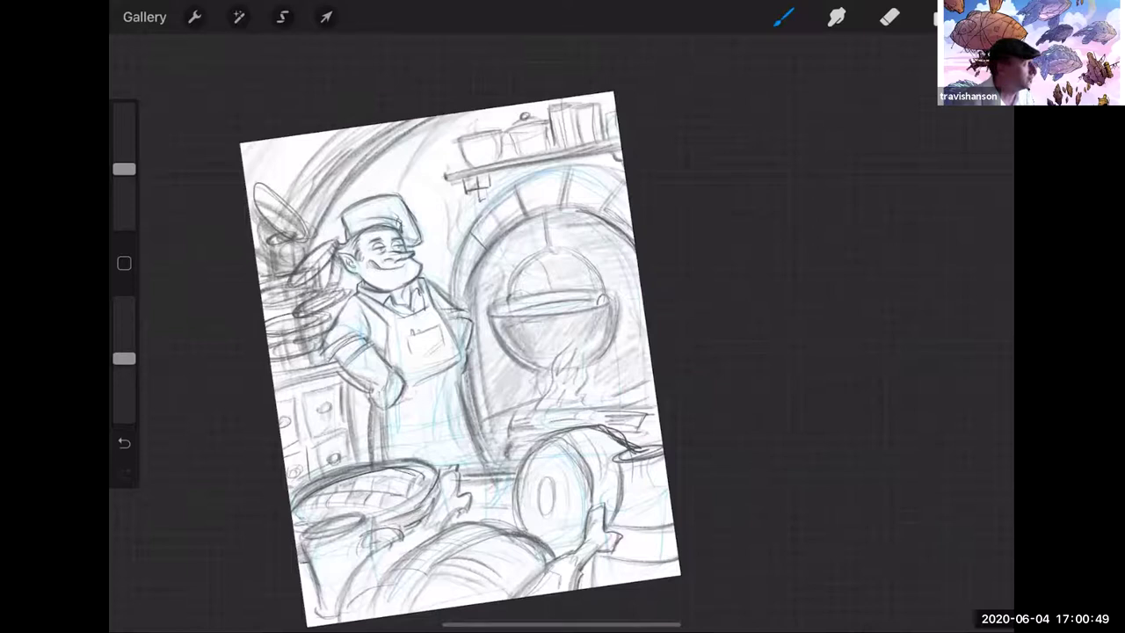
Sketch a raised fist beside the chef's shoulder holding a long-handled utensil with a flat blade on Layer 4
click(943, 18)
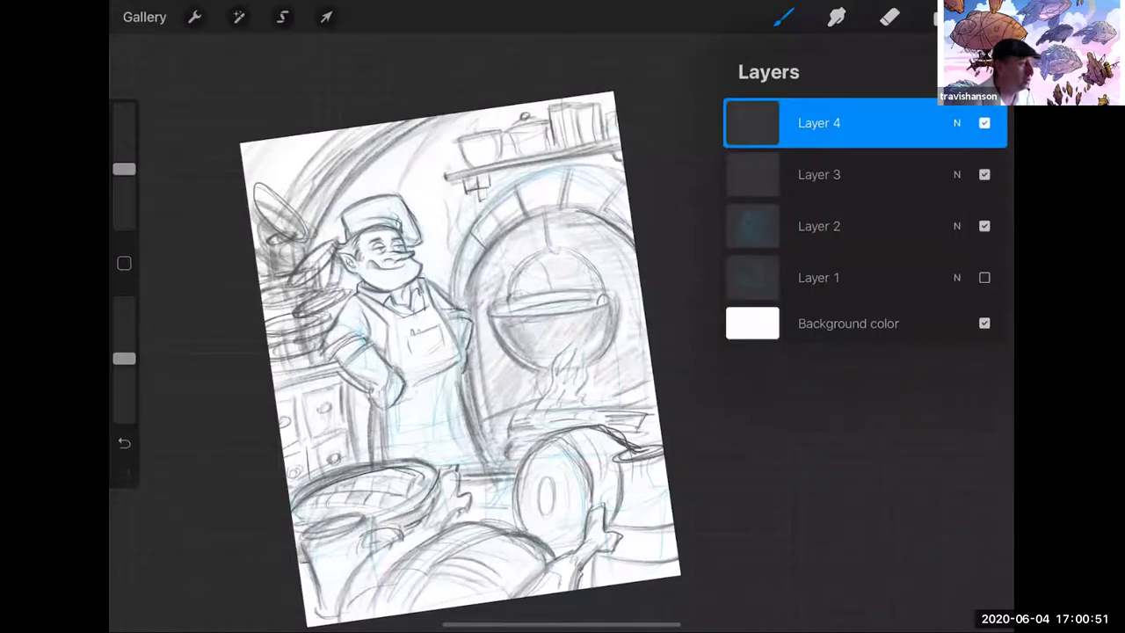
click(985, 73)
click(942, 17)
mouse_move(449, 282)
mouse_down()
mouse_move(445, 297)
mouse_move(479, 279)
mouse_move(458, 291)
mouse_move(475, 295)
mouse_up()
drag(452, 227, 503, 451)
mouse_move(435, 190)
mouse_down()
mouse_move(416, 211)
mouse_move(446, 204)
mouse_move(457, 255)
mouse_up()
drag(446, 209, 466, 276)
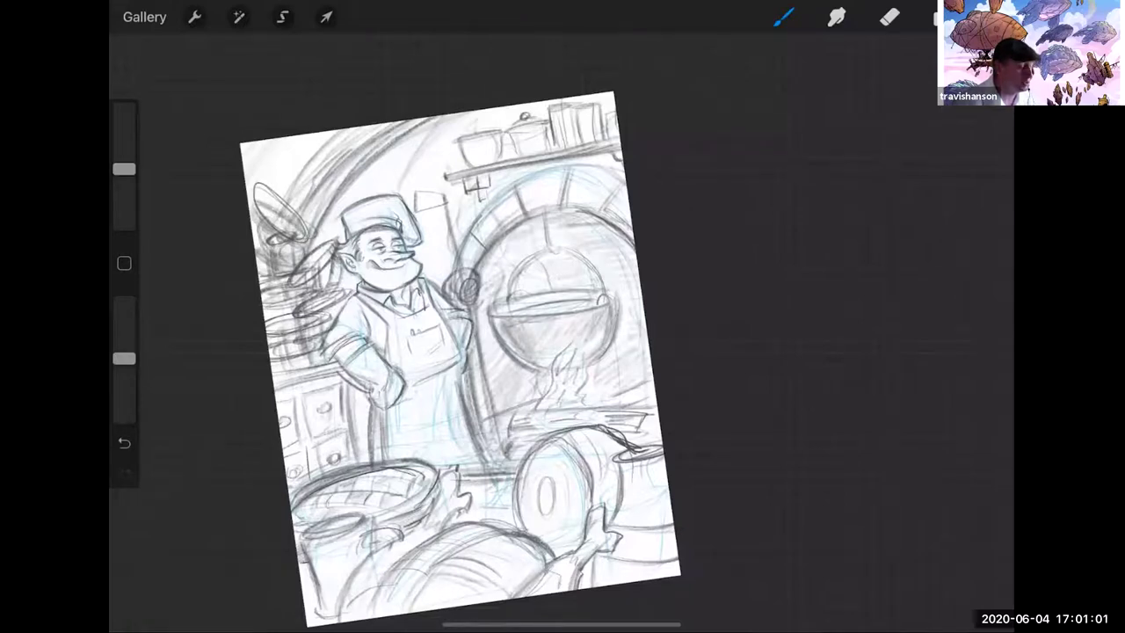
Darken the utensil's handle and blade, and shade the hearth edge beside the chef's apron
drag(446, 198, 454, 252)
drag(482, 338, 502, 417)
drag(483, 356, 500, 408)
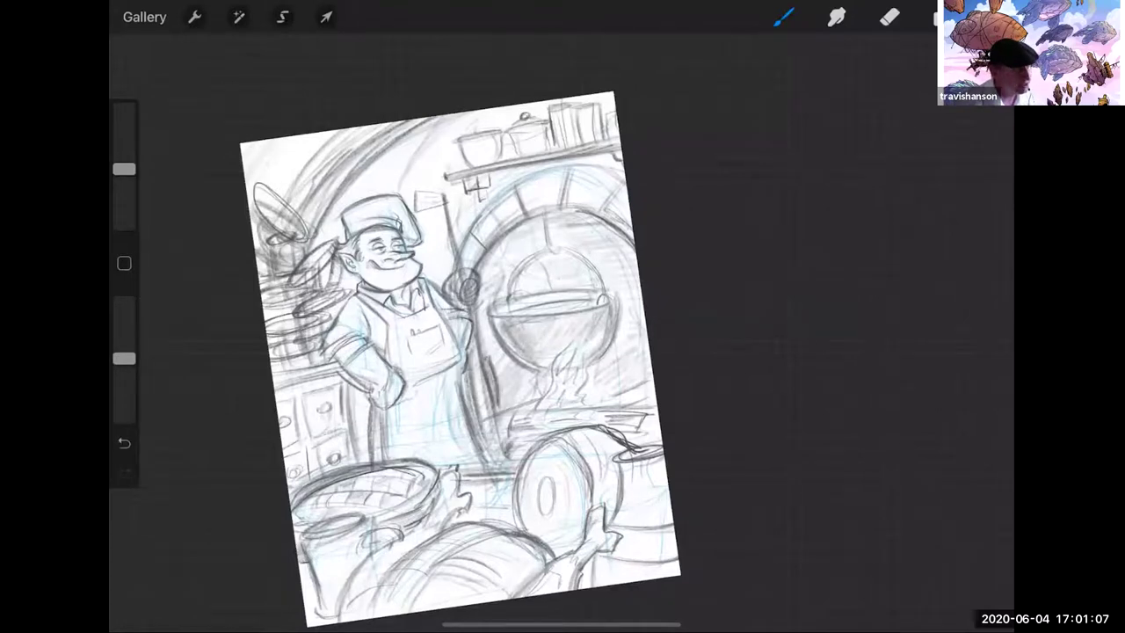
mouse_move(481, 268)
mouse_down()
mouse_move(483, 291)
mouse_move(456, 298)
mouse_move(463, 331)
mouse_up()
mouse_move(416, 191)
mouse_down()
mouse_move(444, 192)
mouse_move(453, 244)
mouse_up()
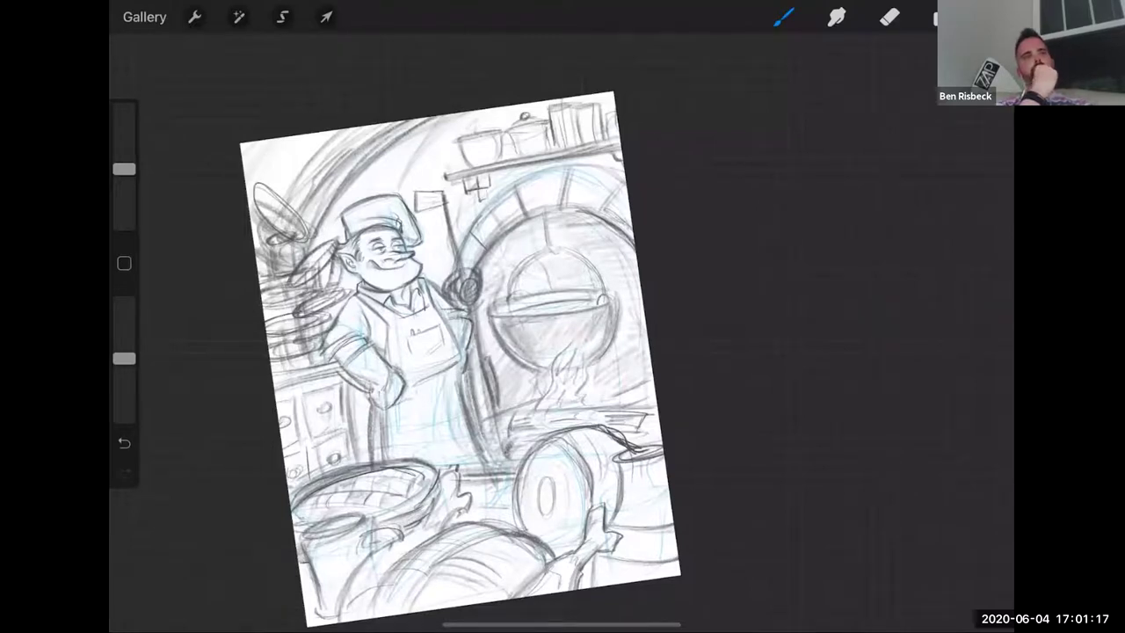
Darken the upper plates in the stack, and reinforce the chef's fist and forearm around the utensil
mouse_move(305, 282)
mouse_down()
mouse_move(265, 299)
mouse_move(320, 281)
mouse_move(301, 298)
mouse_move(274, 287)
mouse_up()
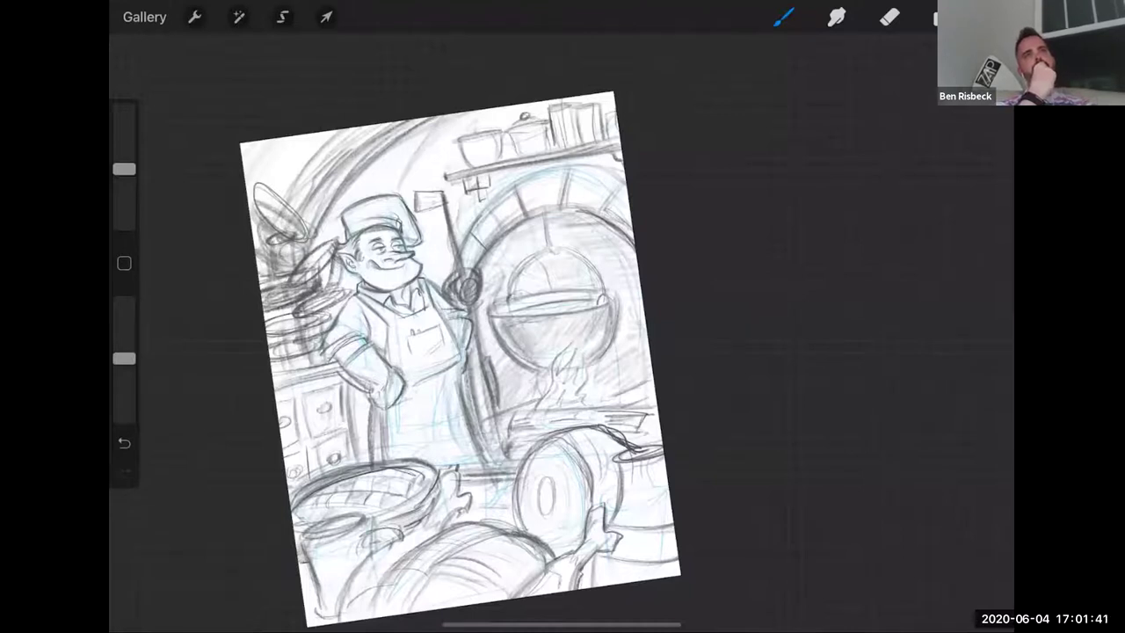
mouse_move(486, 271)
mouse_down()
mouse_move(485, 315)
mouse_move(473, 319)
mouse_move(459, 299)
mouse_move(477, 323)
mouse_move(459, 336)
mouse_move(463, 323)
mouse_move(459, 349)
mouse_move(498, 406)
mouse_up()
drag(486, 349, 490, 369)
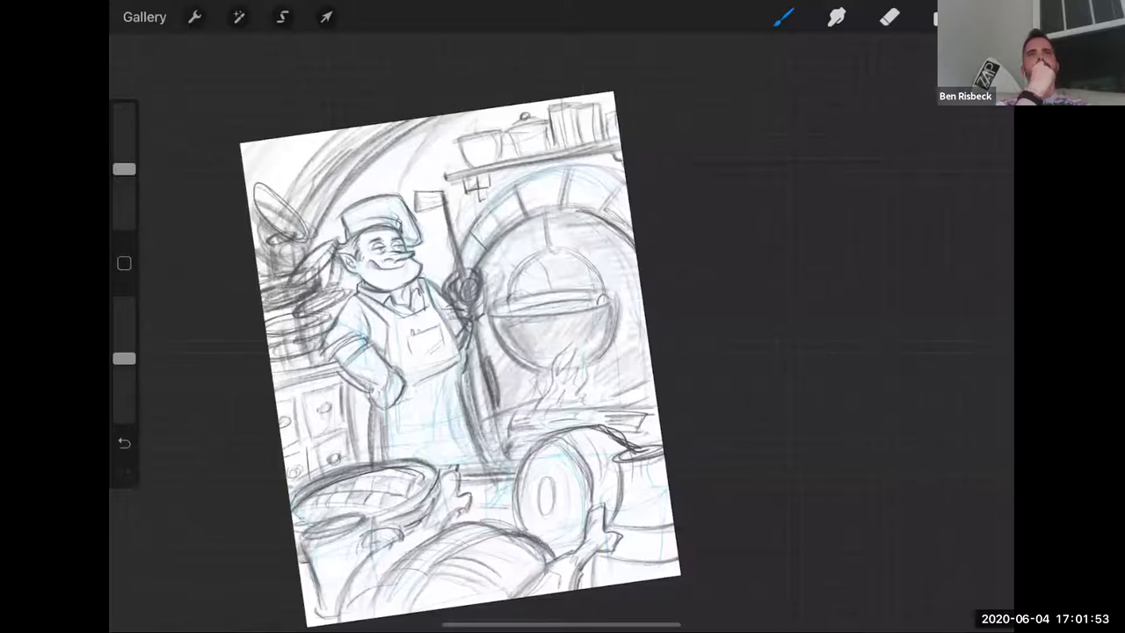
Darken the table edge beside the barrel, and add a curling flame to the fire below the cauldron
drag(497, 482, 529, 481)
mouse_move(540, 402)
mouse_down()
mouse_move(536, 412)
mouse_move(572, 340)
mouse_up()
drag(576, 382, 572, 359)
mouse_move(590, 401)
mouse_down()
mouse_move(601, 412)
mouse_move(536, 429)
mouse_up()
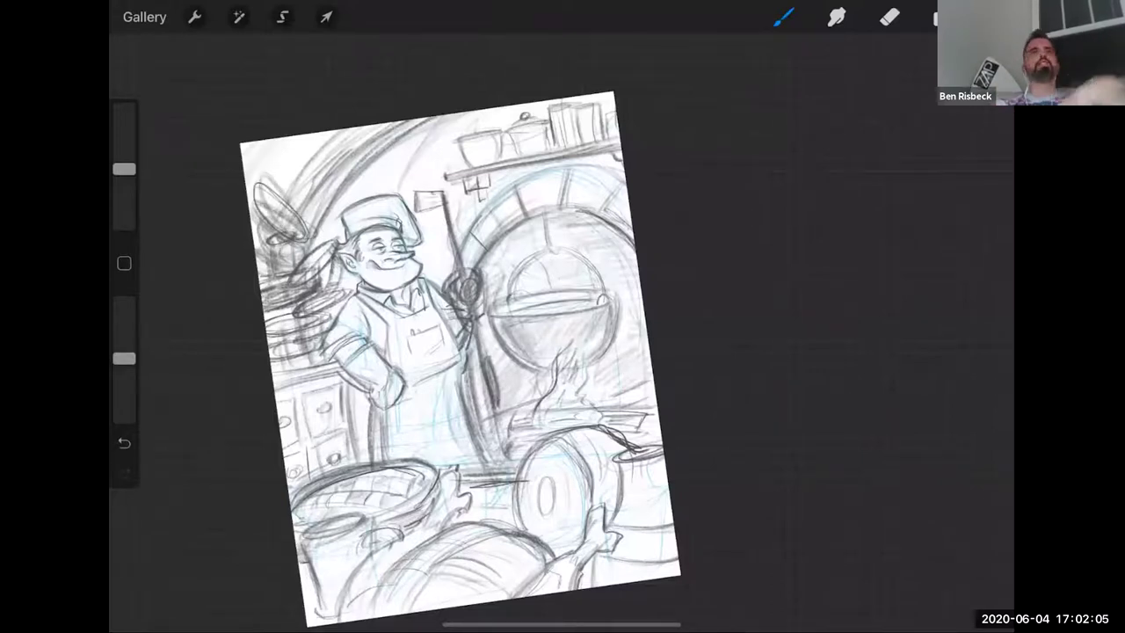
Shade the bowl on top of the dish pile, and darken the counter edge under the plates
drag(287, 266, 259, 278)
drag(299, 268, 258, 281)
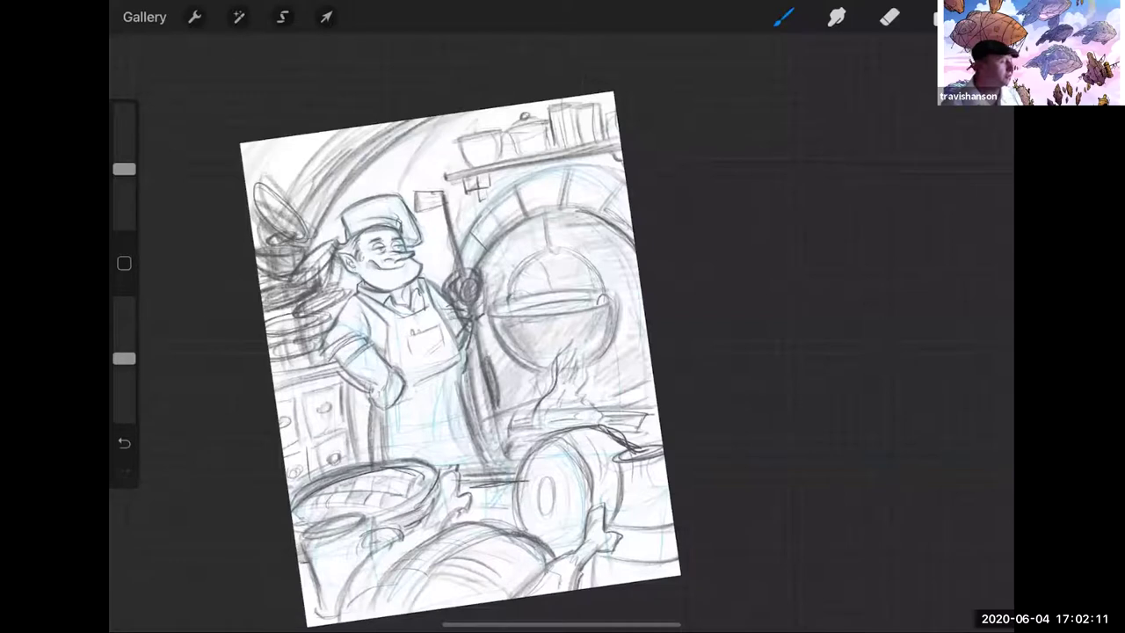
drag(310, 360, 271, 375)
mouse_move(316, 358)
mouse_down()
mouse_move(272, 372)
mouse_move(274, 383)
mouse_up()
drag(323, 368, 283, 387)
drag(334, 362, 273, 384)
drag(304, 369, 272, 382)
drag(332, 362, 281, 377)
Darken the side of the drawer cabinet next to the chef, and add shading strokes across its upper drawers
mouse_move(350, 369)
mouse_down()
mouse_move(329, 392)
mouse_move(350, 434)
mouse_move(345, 386)
mouse_up()
drag(359, 386, 355, 464)
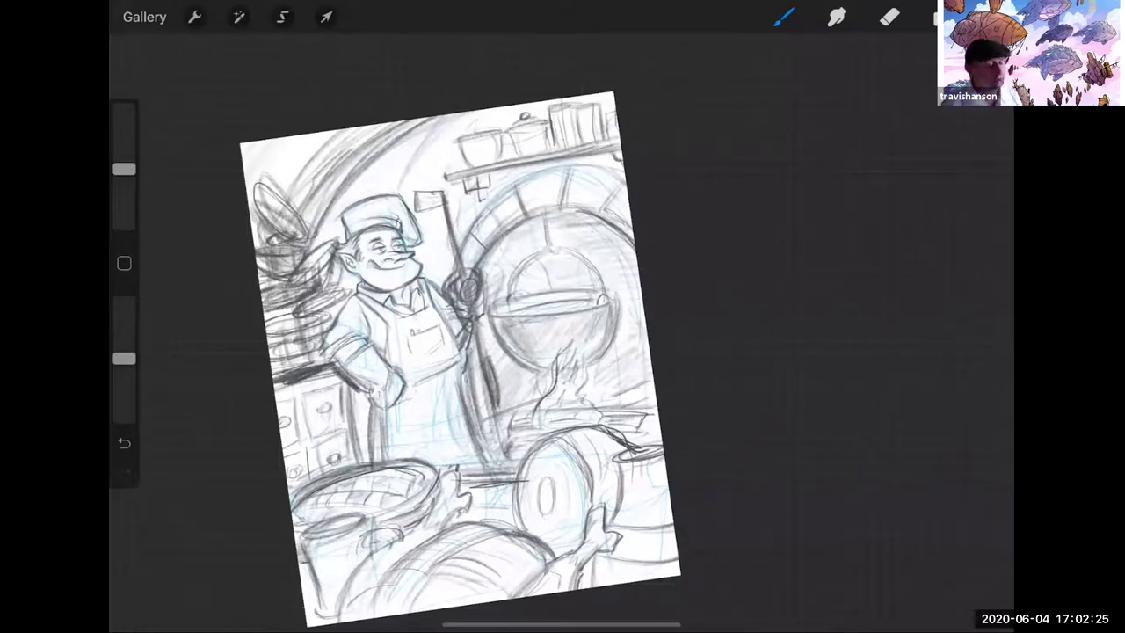
drag(300, 390, 297, 414)
drag(326, 377, 298, 417)
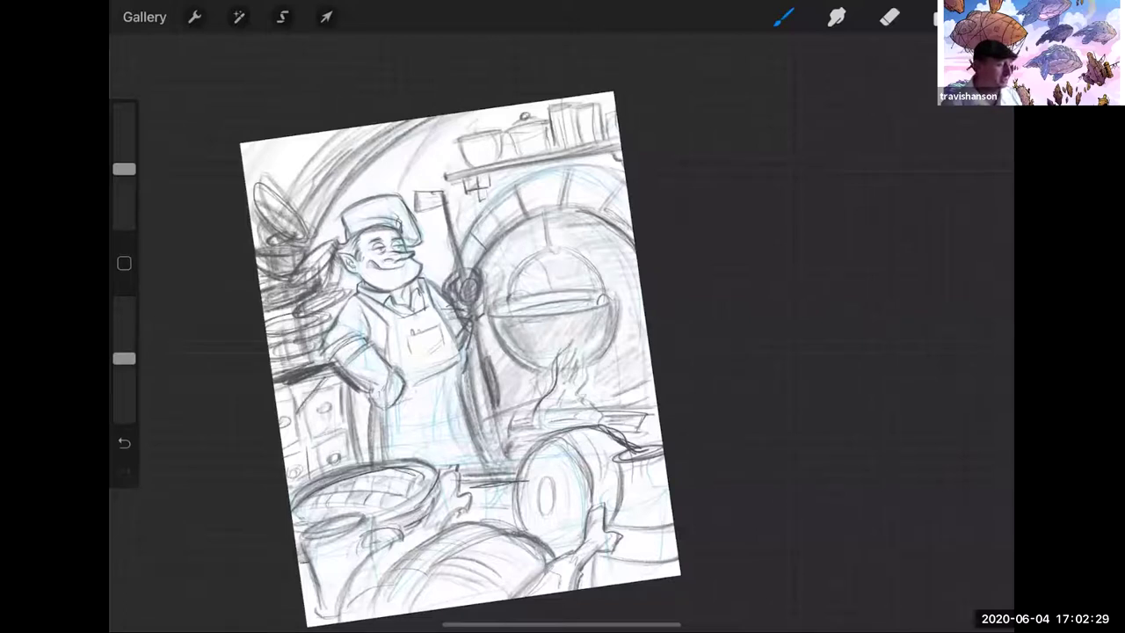
mouse_move(352, 464)
mouse_down()
mouse_move(362, 392)
mouse_move(366, 434)
mouse_up()
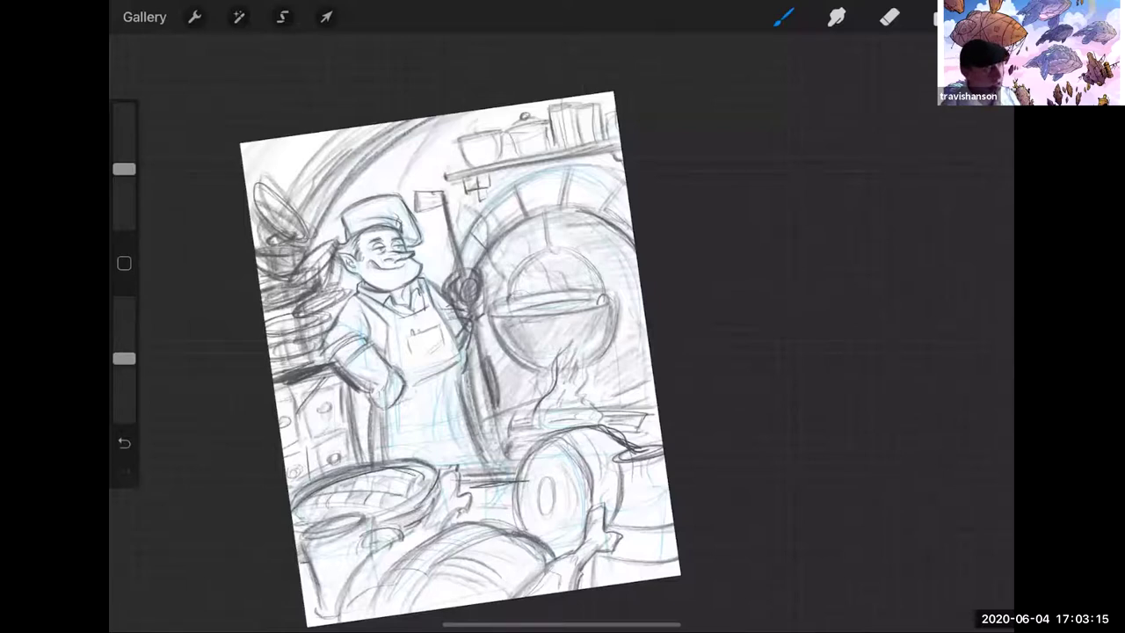
Add concentric rings to the barrel's round end, and draw a small round object on the table beside it
drag(536, 477, 532, 520)
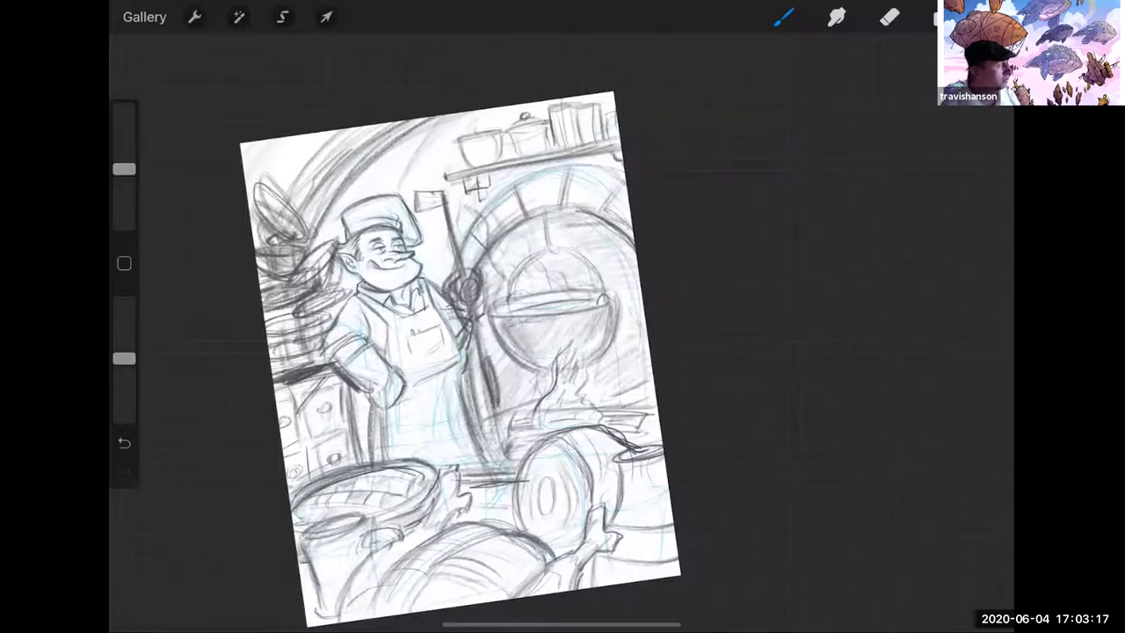
drag(538, 468, 529, 527)
mouse_move(566, 489)
mouse_down()
mouse_move(574, 524)
mouse_move(563, 529)
mouse_move(576, 545)
mouse_up()
drag(558, 551, 576, 545)
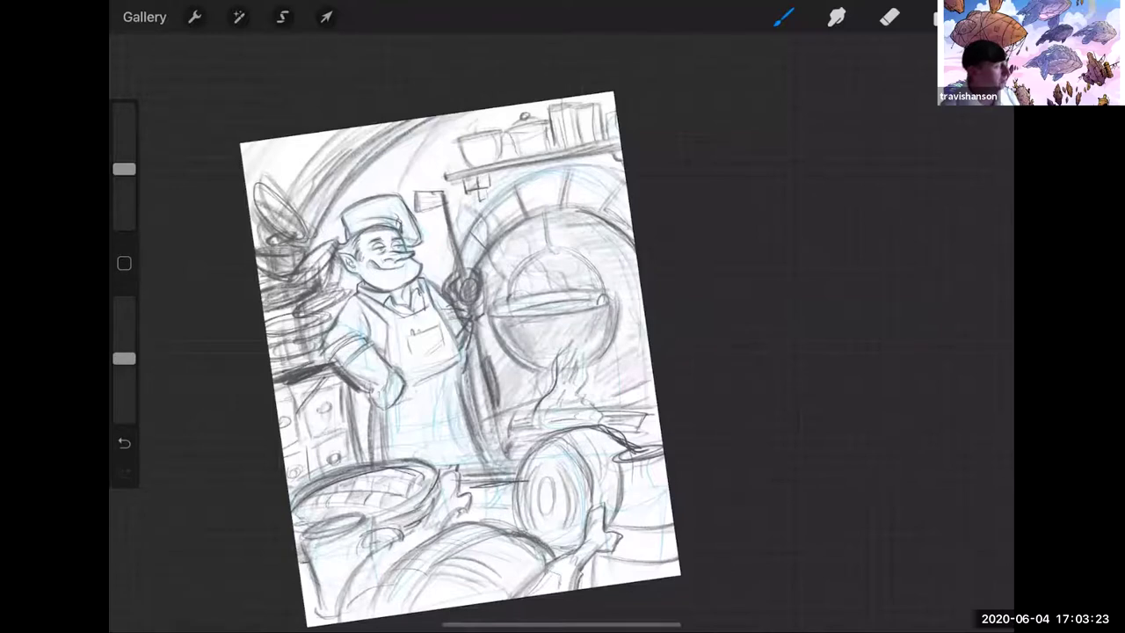
drag(500, 489, 501, 506)
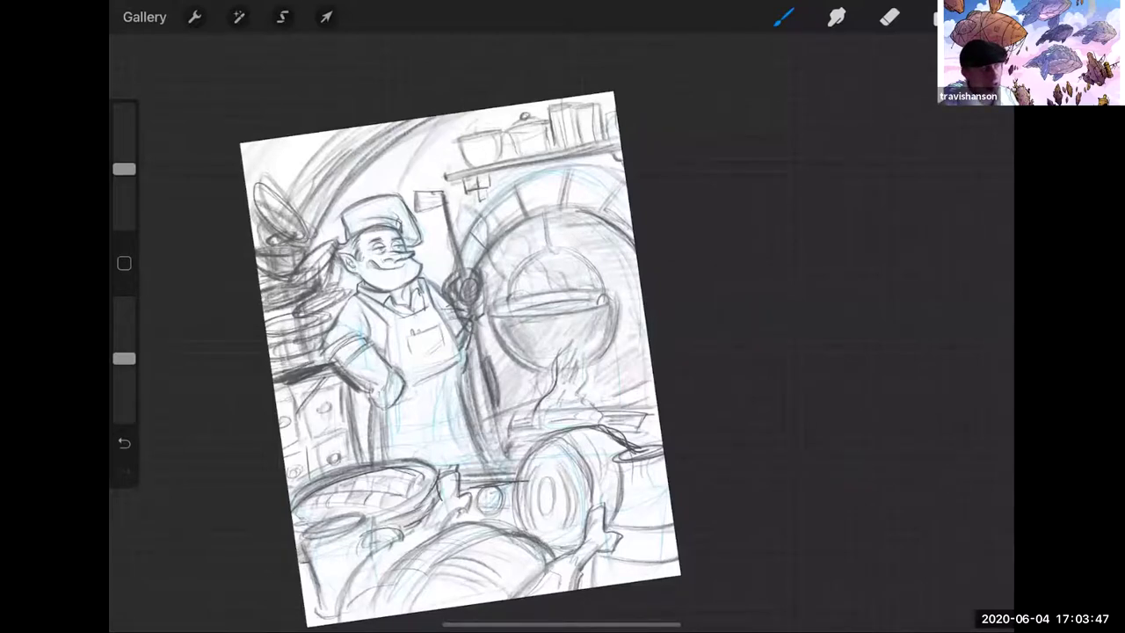
Erase the old bent-arm lines between the apron and the hearth on Layer 3
drag(460, 359, 405, 314)
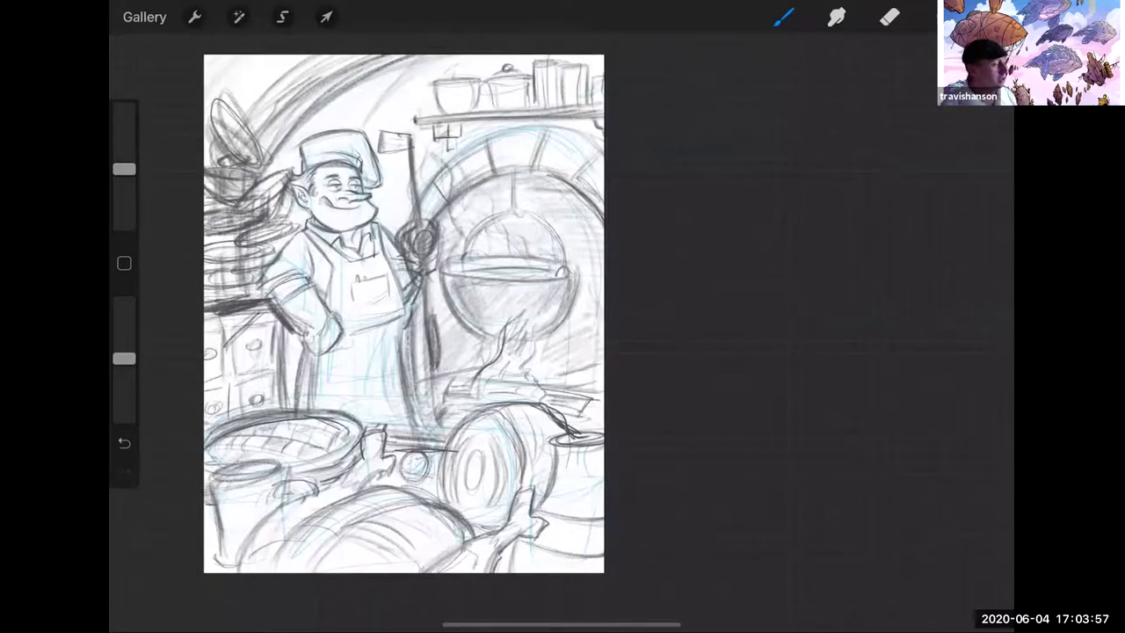
click(943, 17)
click(819, 226)
click(889, 16)
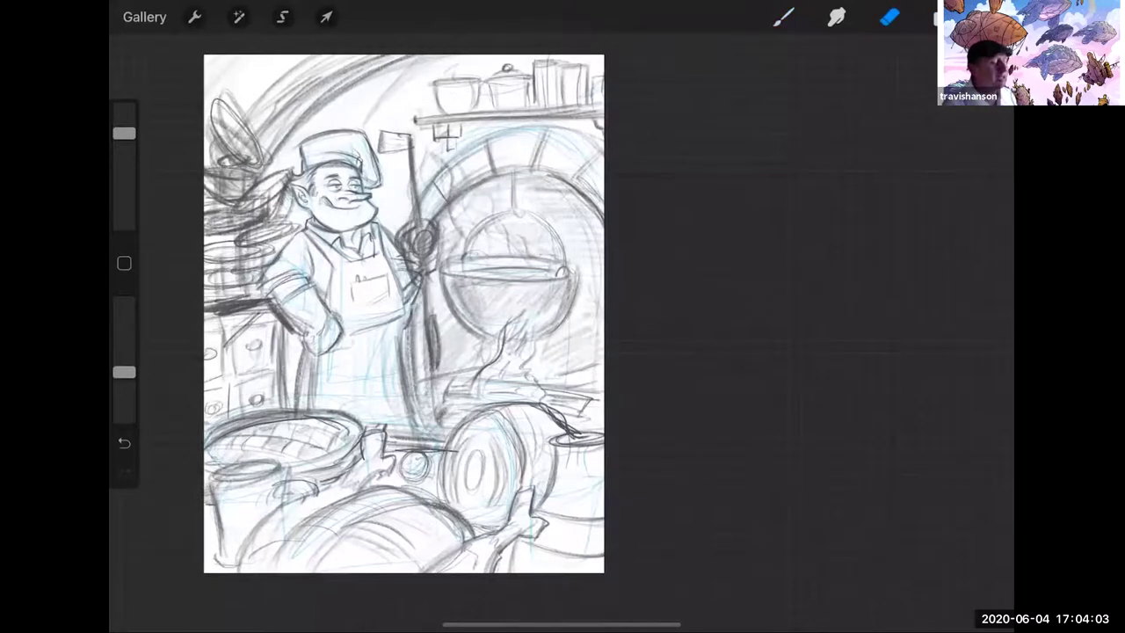
click(942, 17)
click(819, 175)
click(942, 16)
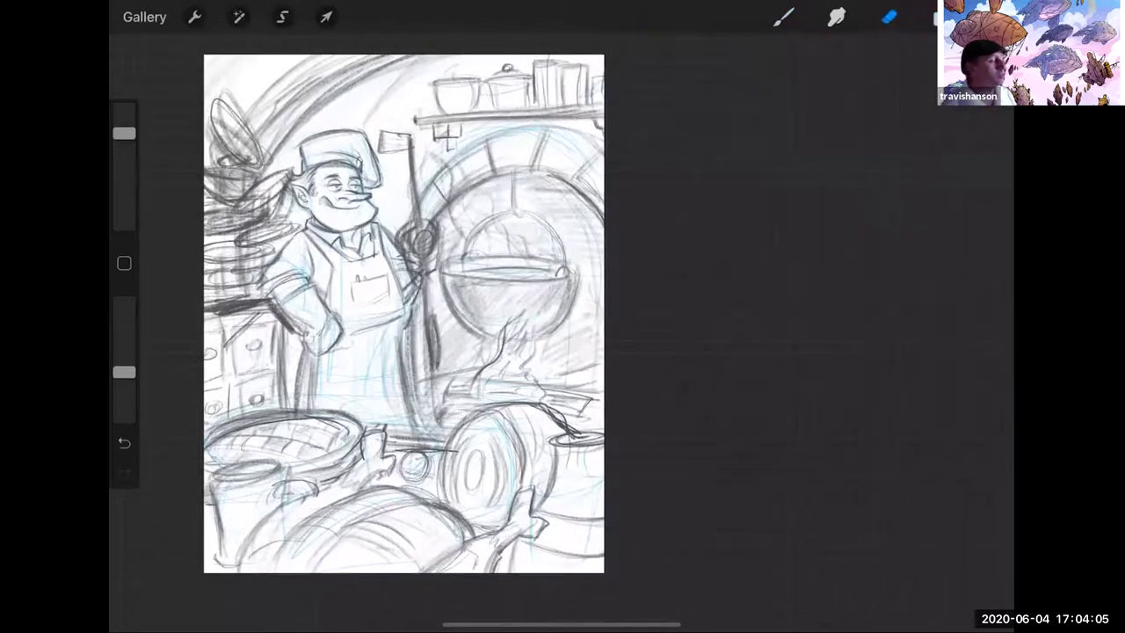
drag(418, 285, 407, 330)
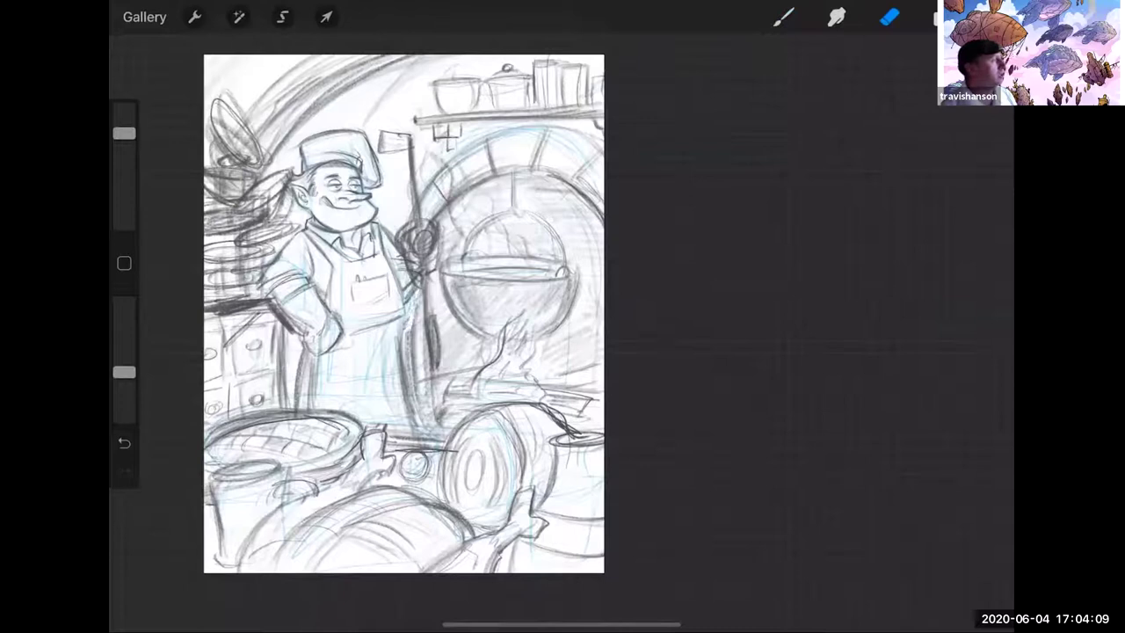
Erase the leftover lines of the old arm below the utensil hand on Layer 4
click(942, 17)
click(820, 122)
click(942, 17)
mouse_move(406, 281)
mouse_down()
mouse_move(410, 297)
mouse_move(416, 289)
mouse_up()
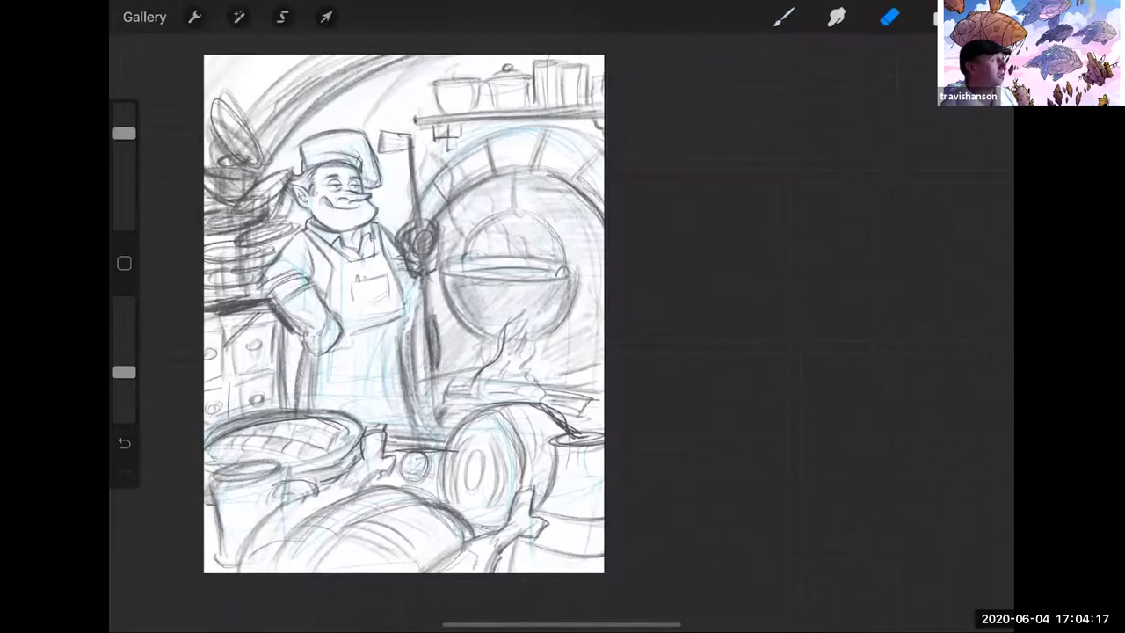
Draw the chef's new raised forearm and sleeve between the utensil hand and the apron, and darken the apron's waistline
click(784, 18)
drag(423, 293, 412, 313)
mouse_move(432, 272)
mouse_down()
mouse_move(407, 315)
mouse_move(412, 275)
mouse_move(402, 312)
mouse_up()
mouse_move(437, 256)
mouse_down()
mouse_move(405, 308)
mouse_move(399, 282)
mouse_move(427, 318)
mouse_up()
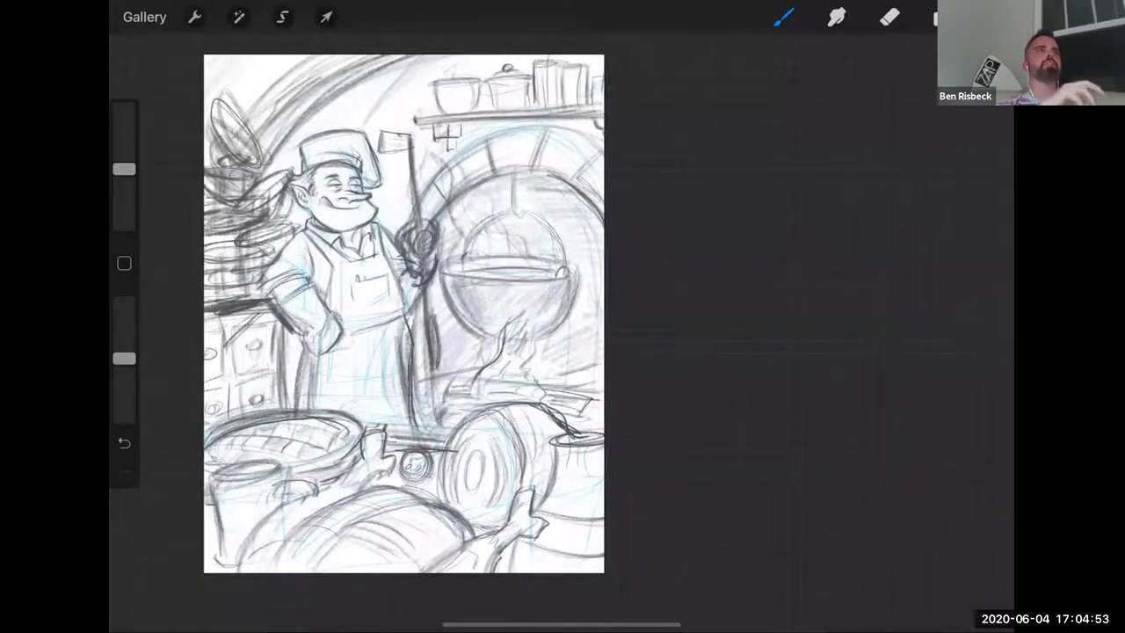
mouse_move(359, 332)
mouse_down()
mouse_move(406, 320)
mouse_move(399, 271)
mouse_move(406, 301)
mouse_up()
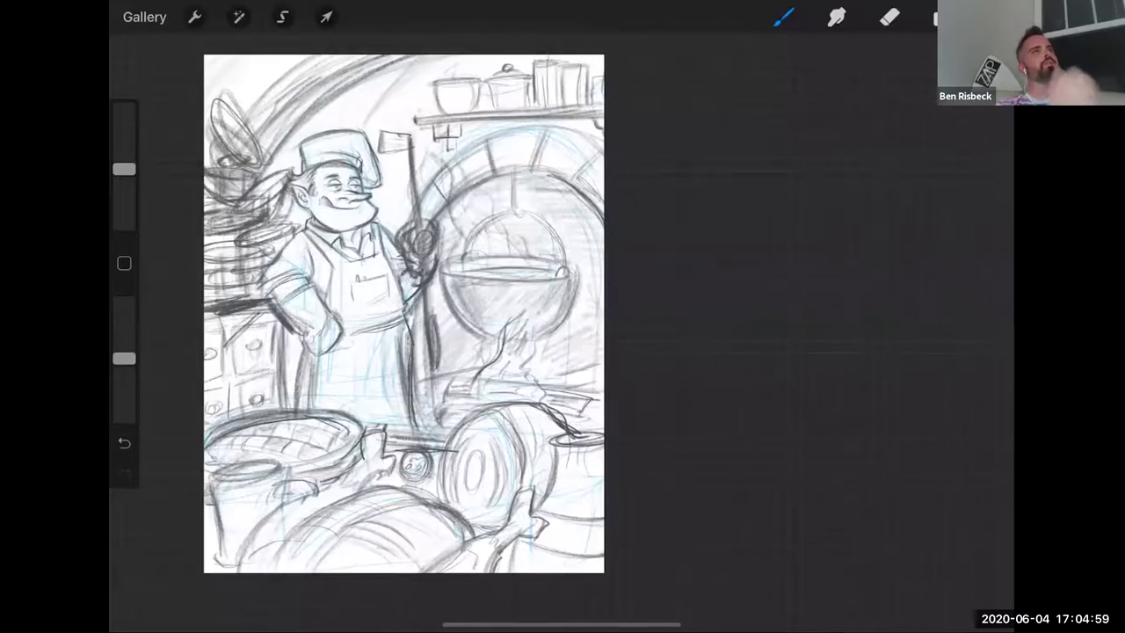
Erase the dark overlapping lines inside the chef's raised fist and along its wrist on Layer 5 and Layer 4
click(889, 17)
mouse_move(409, 251)
mouse_down()
mouse_move(418, 230)
mouse_move(435, 234)
mouse_move(417, 241)
mouse_up()
click(942, 18)
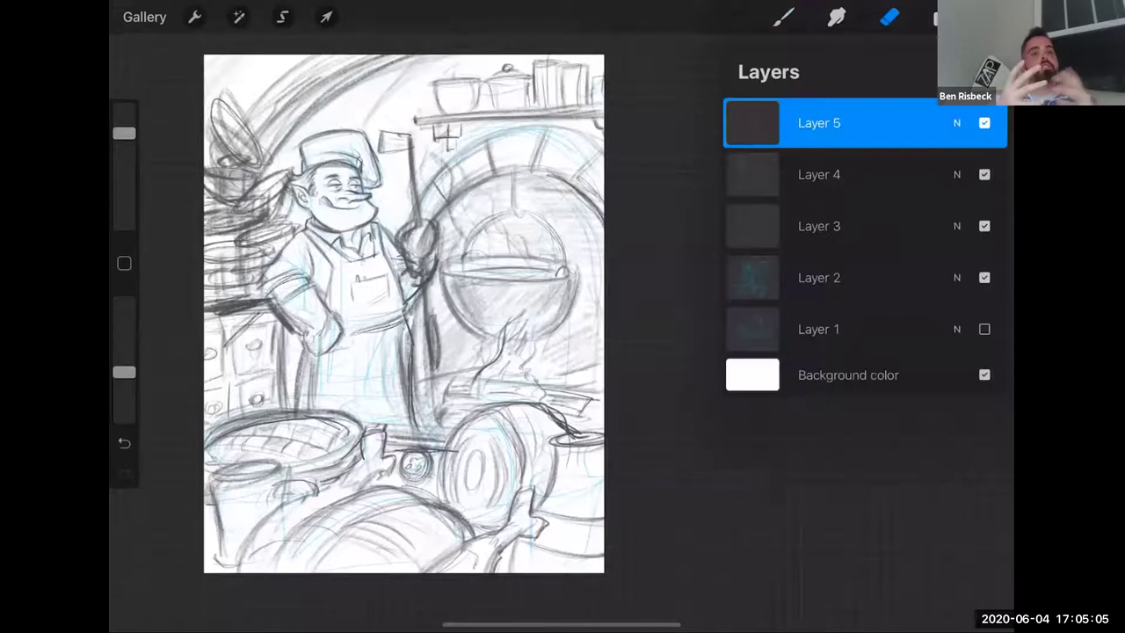
click(819, 174)
click(943, 18)
click(890, 17)
drag(416, 244, 432, 232)
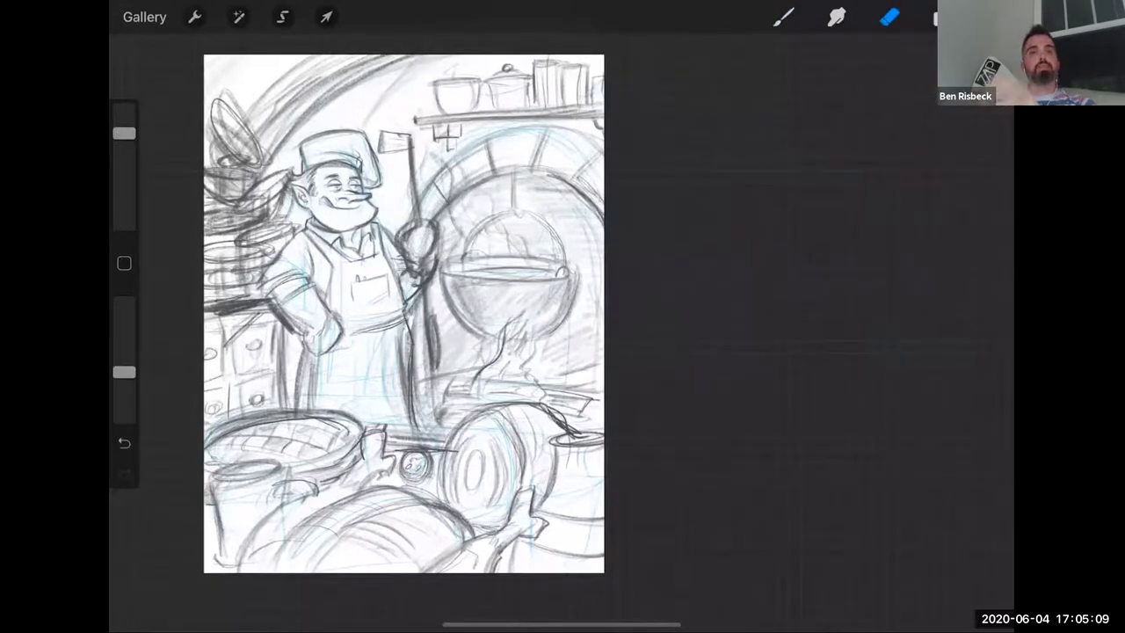
drag(432, 255, 428, 271)
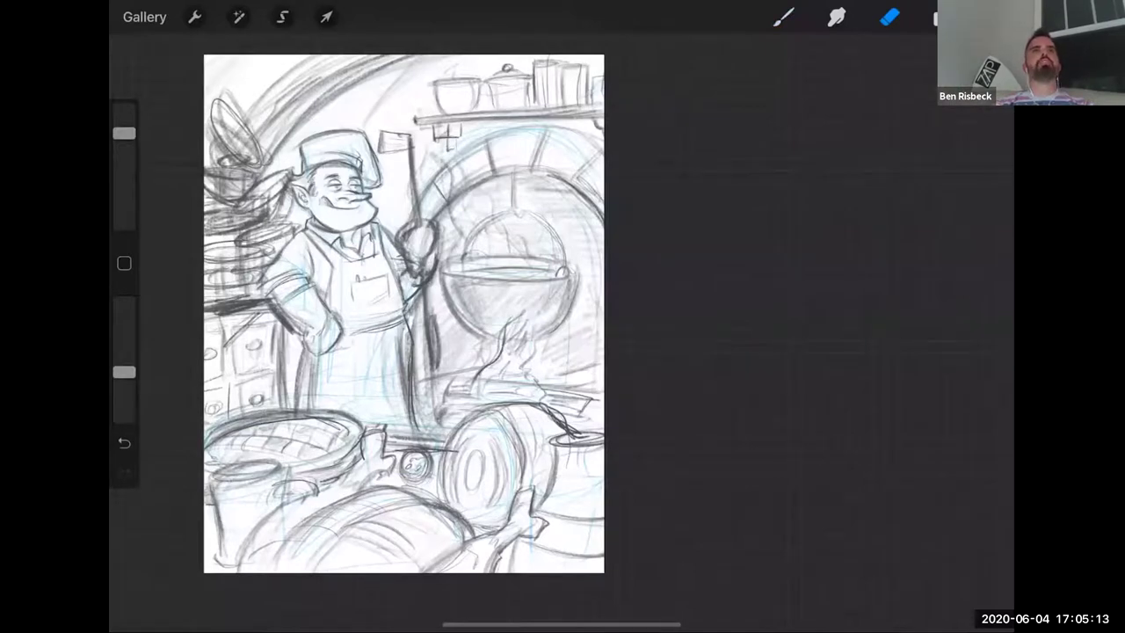
Redraw the raised hand's wrist lines on Layer 5 and clean up the leftover lines around it on Layer 4
click(942, 17)
click(819, 123)
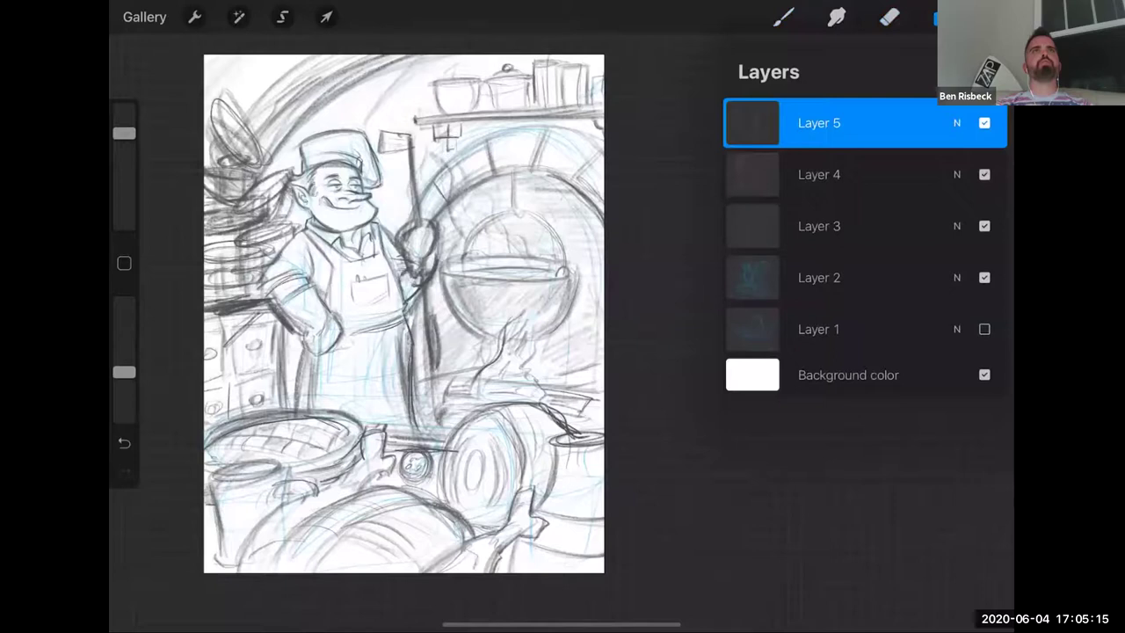
click(890, 18)
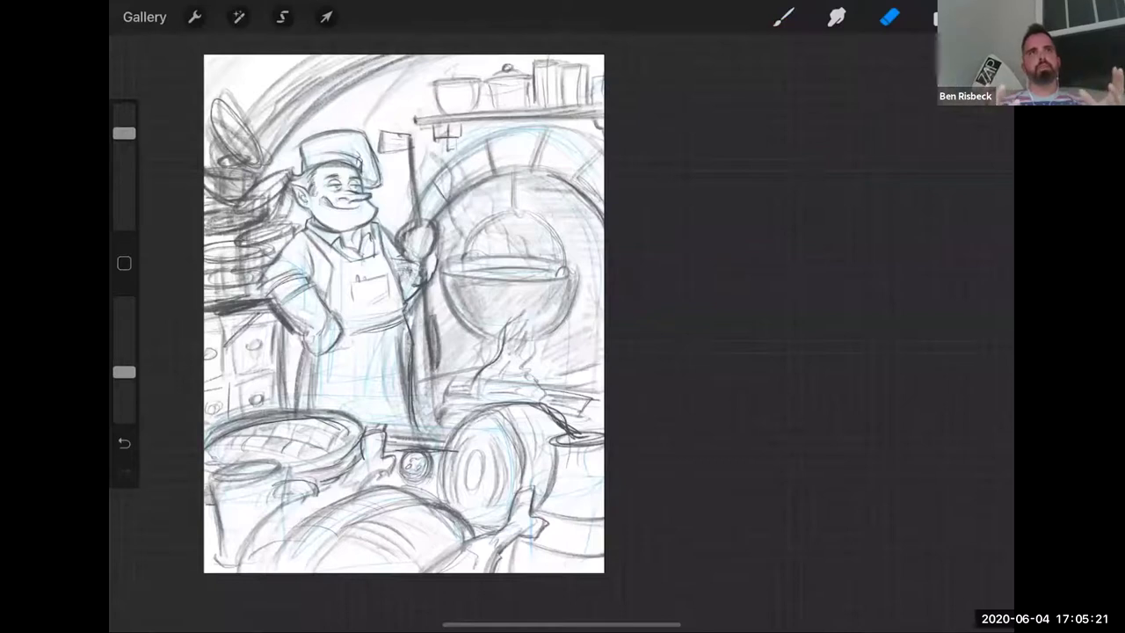
click(784, 17)
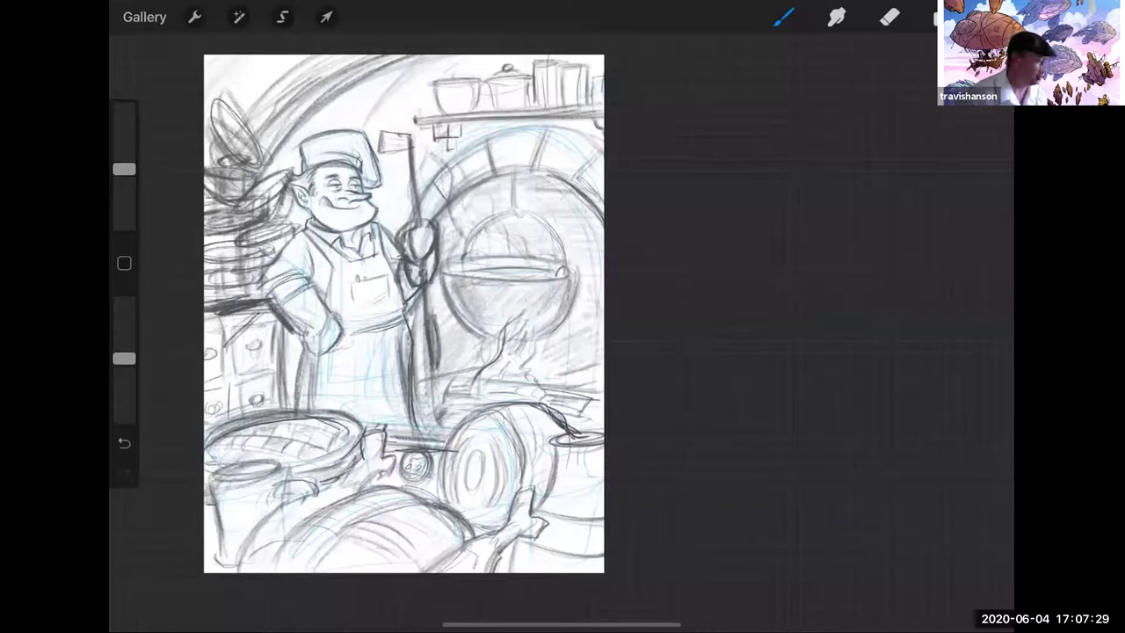
click(889, 16)
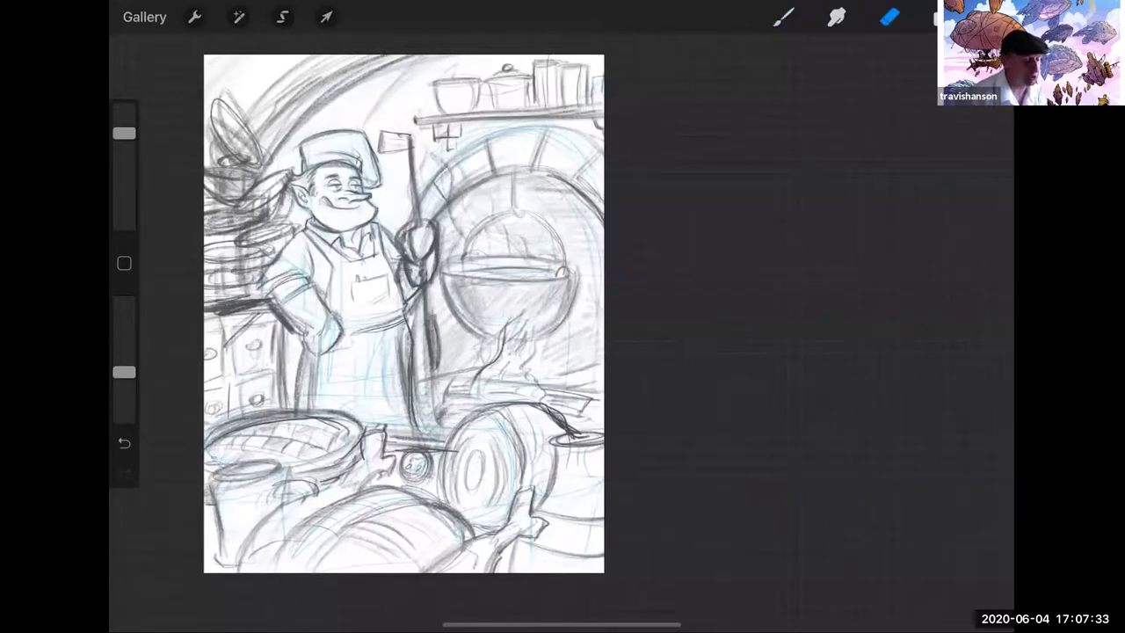
click(940, 17)
click(826, 175)
click(889, 17)
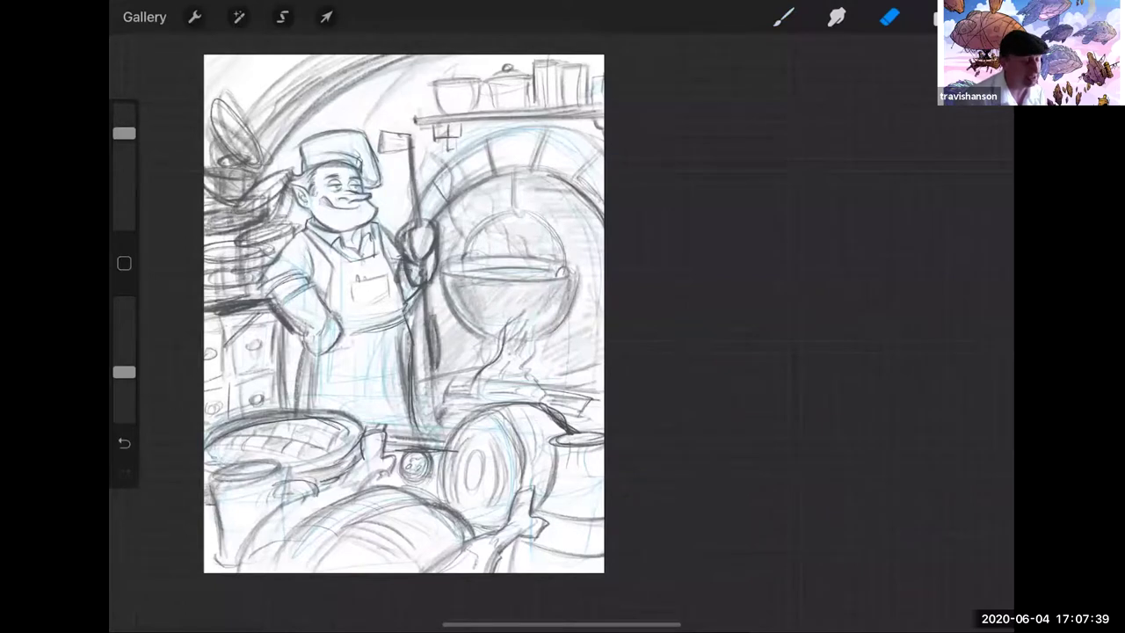
On Layer 5, darken the mouth of the foreground pot and add shading strokes along the barrel's rim and side
click(942, 17)
click(819, 123)
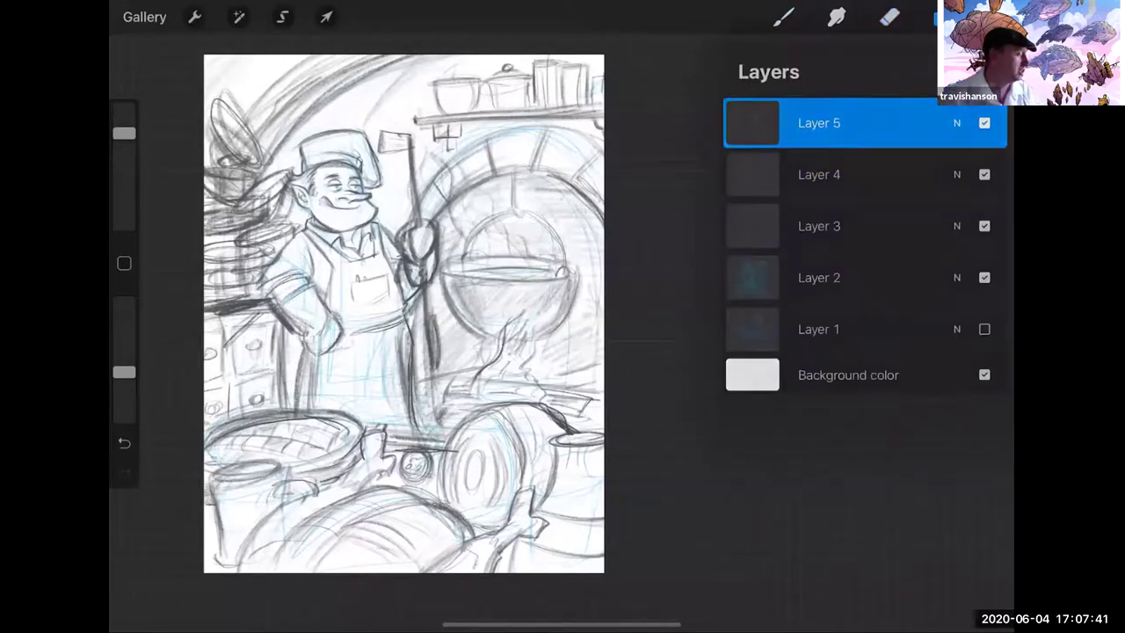
click(890, 17)
click(783, 16)
drag(561, 436, 604, 443)
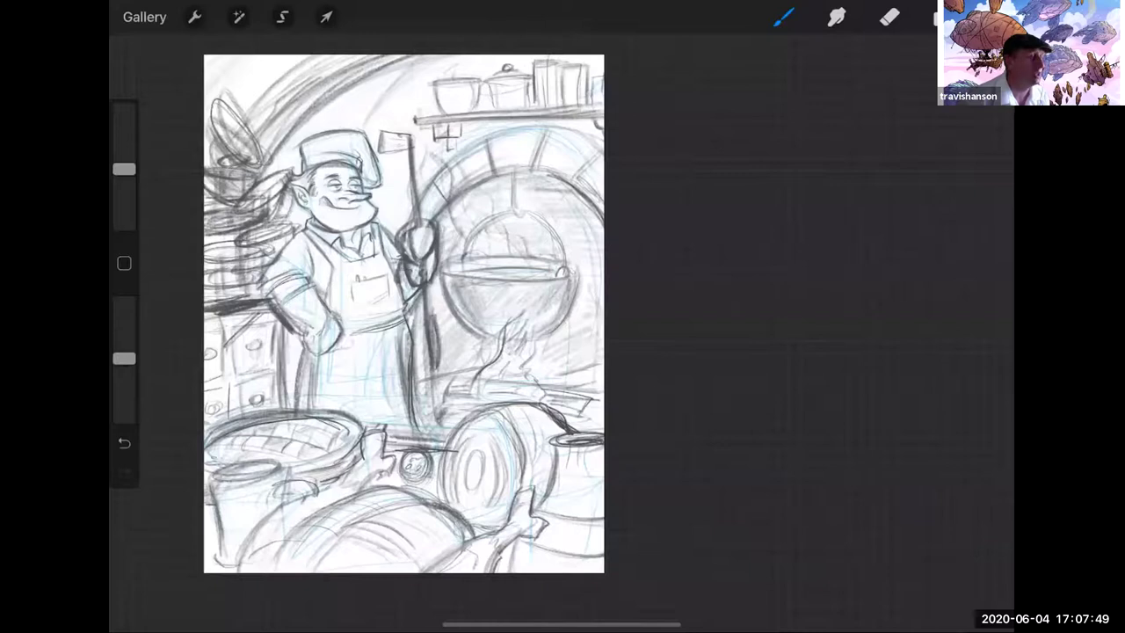
drag(498, 415, 518, 474)
mouse_move(501, 416)
mouse_down()
mouse_move(521, 472)
mouse_move(498, 483)
mouse_move(520, 443)
mouse_up()
drag(522, 448, 522, 485)
drag(545, 424, 543, 445)
mouse_move(547, 417)
mouse_down()
mouse_move(531, 453)
mouse_move(550, 472)
mouse_up()
drag(547, 431, 551, 450)
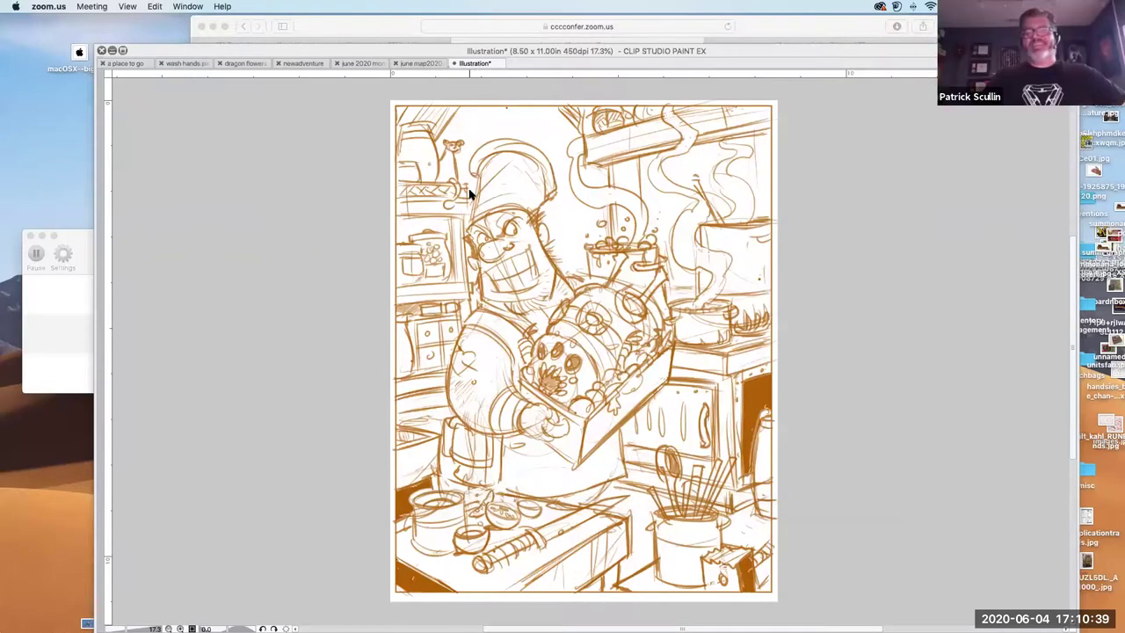
Switch to Clip Studio Paint and use the Darker pencil to outline the shelf items, chef's hat and steam bordering the open wall
click(471, 193)
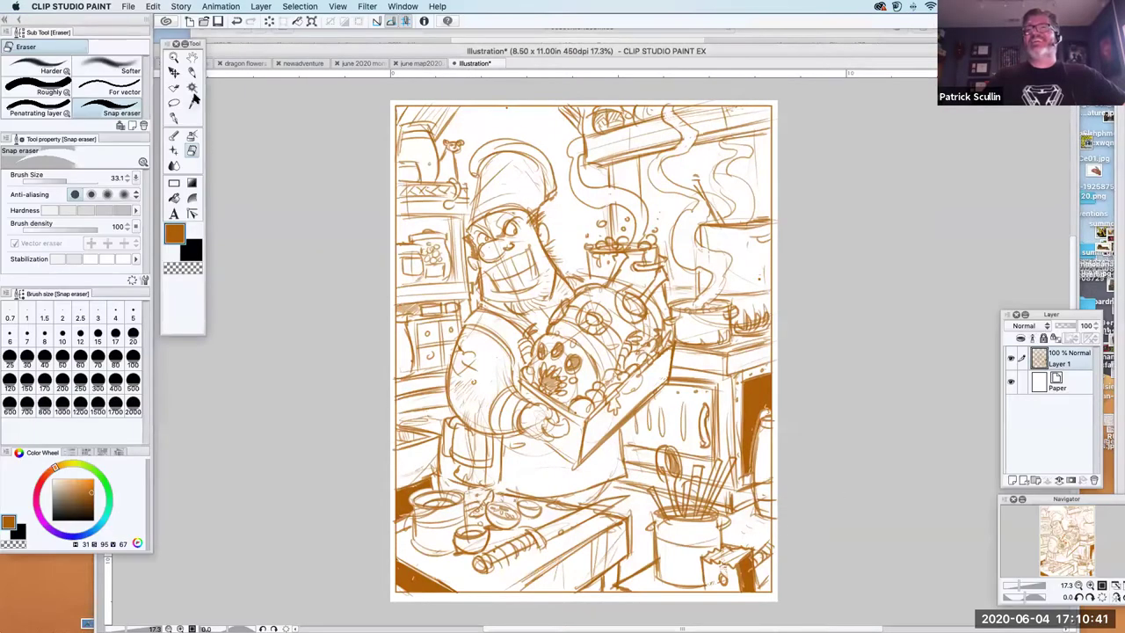
click(192, 73)
drag(470, 179, 469, 206)
mouse_move(459, 160)
mouse_down()
mouse_move(476, 181)
mouse_move(463, 141)
mouse_move(446, 137)
mouse_move(445, 150)
mouse_up()
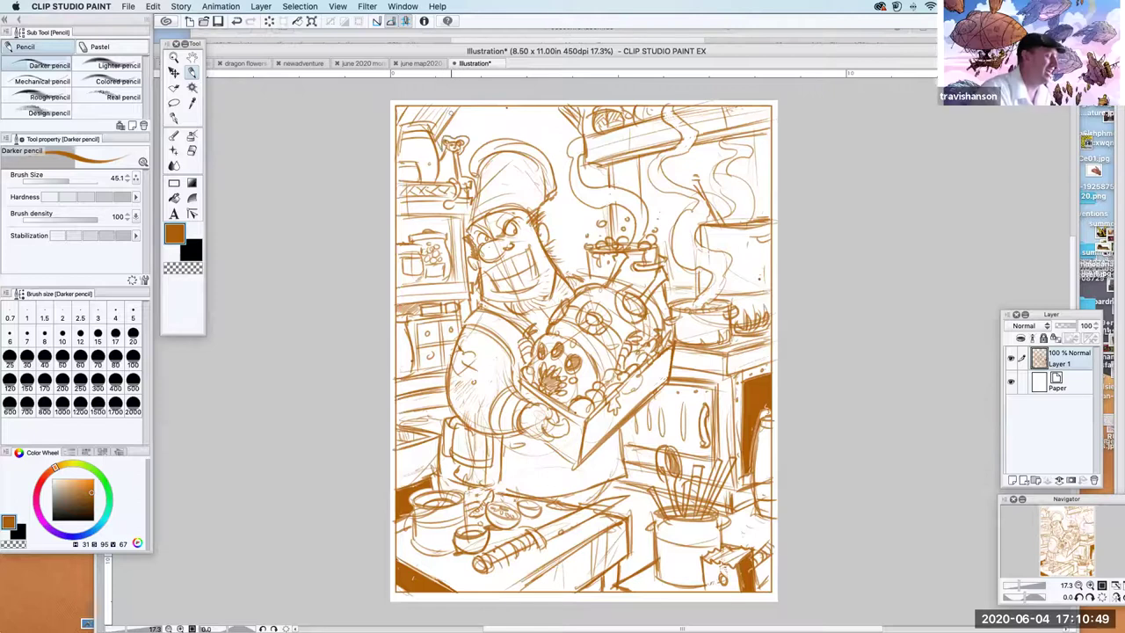
mouse_move(550, 106)
mouse_down()
mouse_move(573, 137)
mouse_move(561, 158)
mouse_move(577, 213)
mouse_move(566, 211)
mouse_move(599, 214)
mouse_move(582, 264)
mouse_move(562, 273)
mouse_move(567, 255)
mouse_move(545, 200)
mouse_move(557, 167)
mouse_move(559, 178)
mouse_up()
mouse_move(473, 179)
mouse_down()
mouse_move(466, 165)
mouse_move(493, 130)
mouse_move(539, 140)
mouse_up()
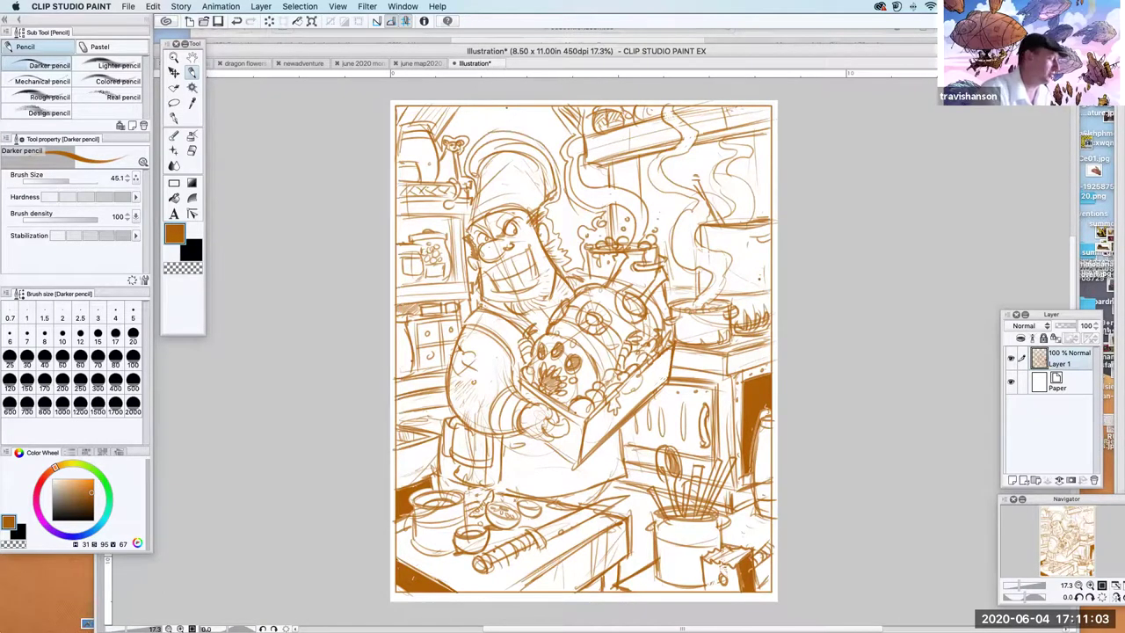
Fill the open wall behind the chef's hat with solid brown, and add pencil strokes on the front of the table
key(g)
click(536, 116)
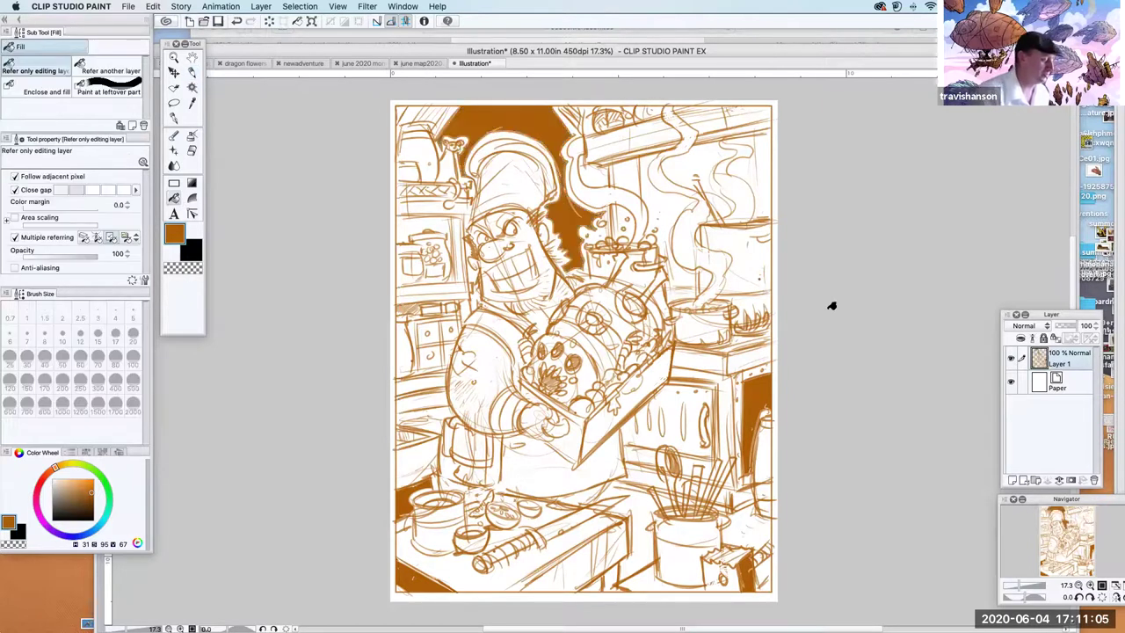
key(p)
key(p)
mouse_move(543, 582)
mouse_down()
mouse_move(582, 559)
mouse_move(569, 582)
mouse_move(583, 575)
mouse_move(588, 560)
mouse_up()
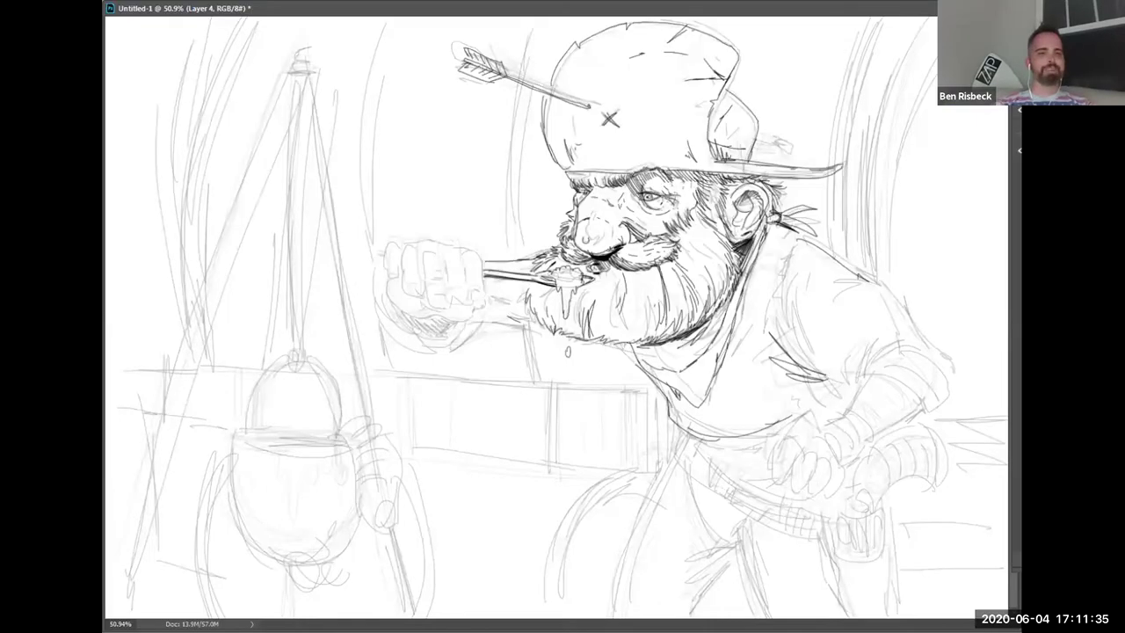
Switch to Photoshop and ink the fold lines at the bearded character's armpit, upper sleeve and shoulder on Layer 4
mouse_move(803, 374)
mouse_down()
mouse_move(770, 382)
mouse_move(781, 392)
mouse_up()
drag(802, 300, 824, 371)
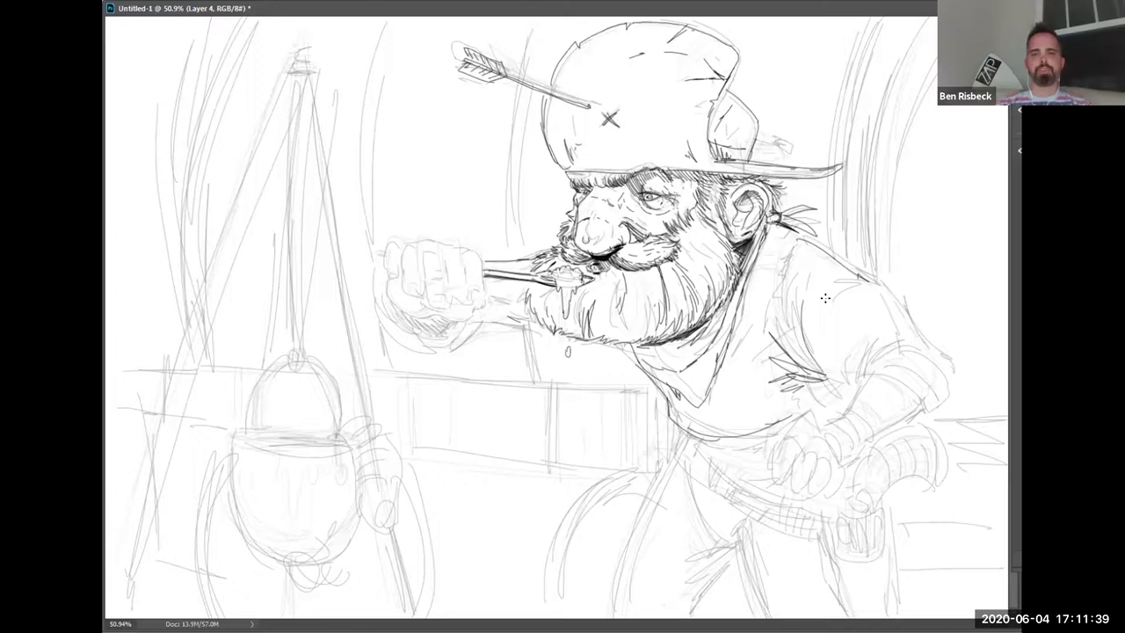
drag(810, 301, 829, 344)
drag(866, 300, 836, 317)
drag(879, 302, 859, 326)
drag(870, 278, 897, 295)
Ink the sleeve's outer contour around the elbow, the rolled cuff and the folds running toward the vest
mouse_move(895, 293)
mouse_down()
mouse_move(936, 350)
mouse_move(945, 395)
mouse_move(864, 367)
mouse_move(932, 391)
mouse_up()
mouse_move(864, 377)
mouse_down()
mouse_move(923, 388)
mouse_move(910, 387)
mouse_move(904, 416)
mouse_up()
drag(902, 416, 856, 439)
mouse_move(858, 373)
mouse_down()
mouse_move(838, 417)
mouse_move(830, 395)
mouse_up()
drag(856, 327, 840, 389)
mouse_move(865, 345)
mouse_down()
mouse_move(839, 384)
mouse_move(833, 341)
mouse_move(832, 387)
mouse_up()
mouse_move(845, 367)
mouse_down()
mouse_move(837, 394)
mouse_move(813, 384)
mouse_up()
mouse_move(827, 395)
mouse_down()
mouse_move(801, 388)
mouse_move(793, 408)
mouse_up()
drag(812, 405, 793, 416)
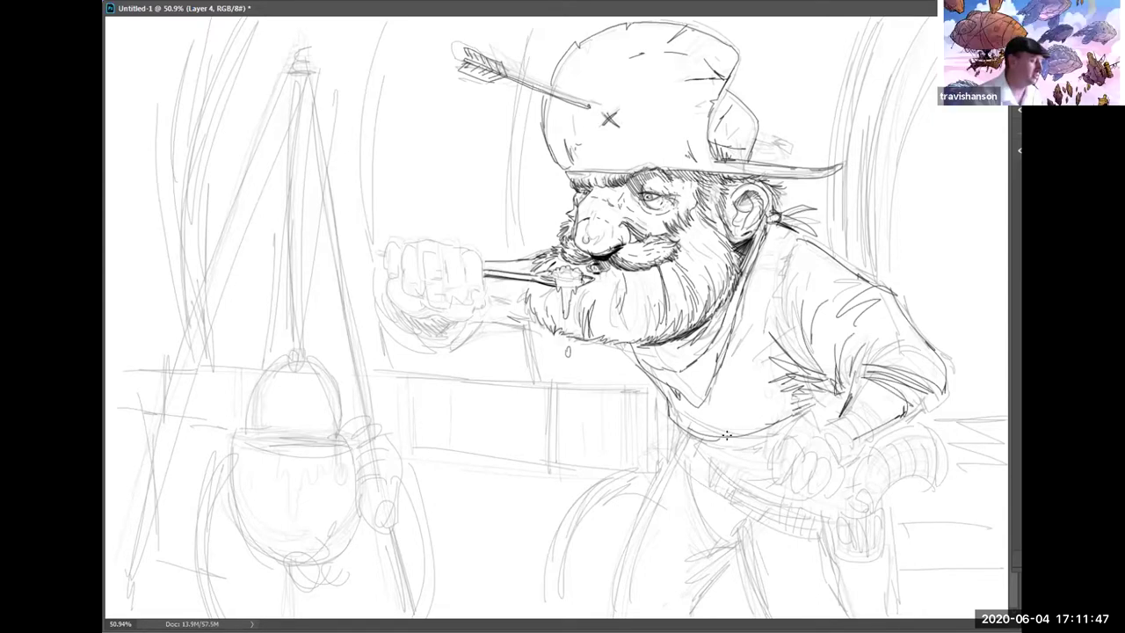
Ink the hatched band at the vest's waist, and add short hair strokes and hatching along the beard's lower edge
drag(693, 429, 695, 443)
drag(695, 443, 760, 452)
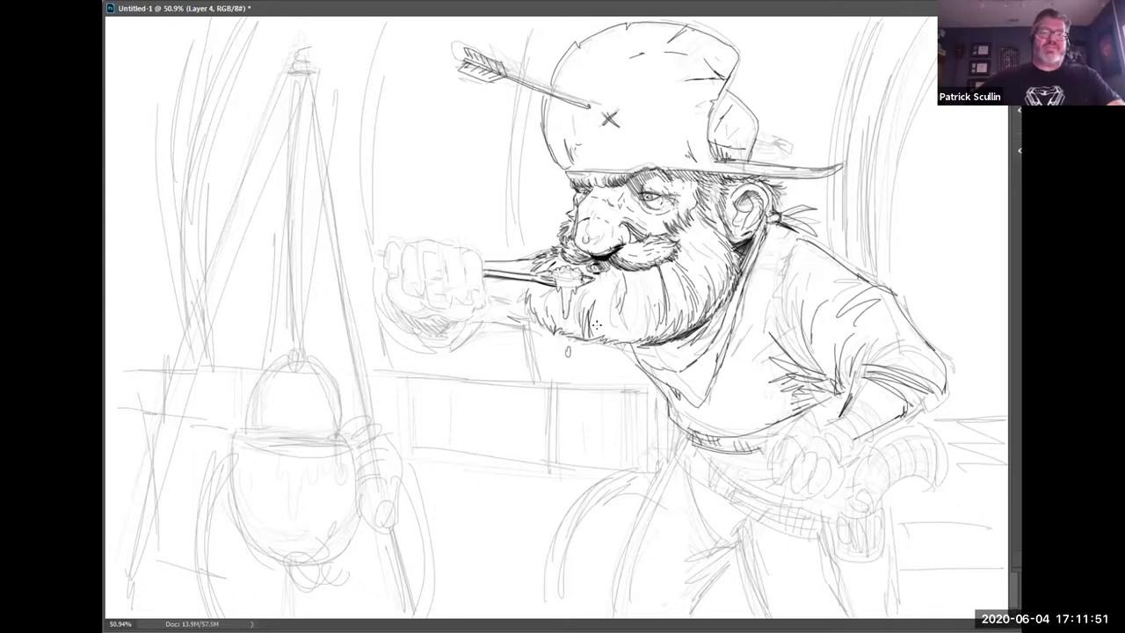
drag(580, 321, 588, 340)
drag(592, 321, 612, 338)
mouse_move(612, 322)
mouse_down()
mouse_move(621, 339)
mouse_move(643, 342)
mouse_move(705, 330)
mouse_up()
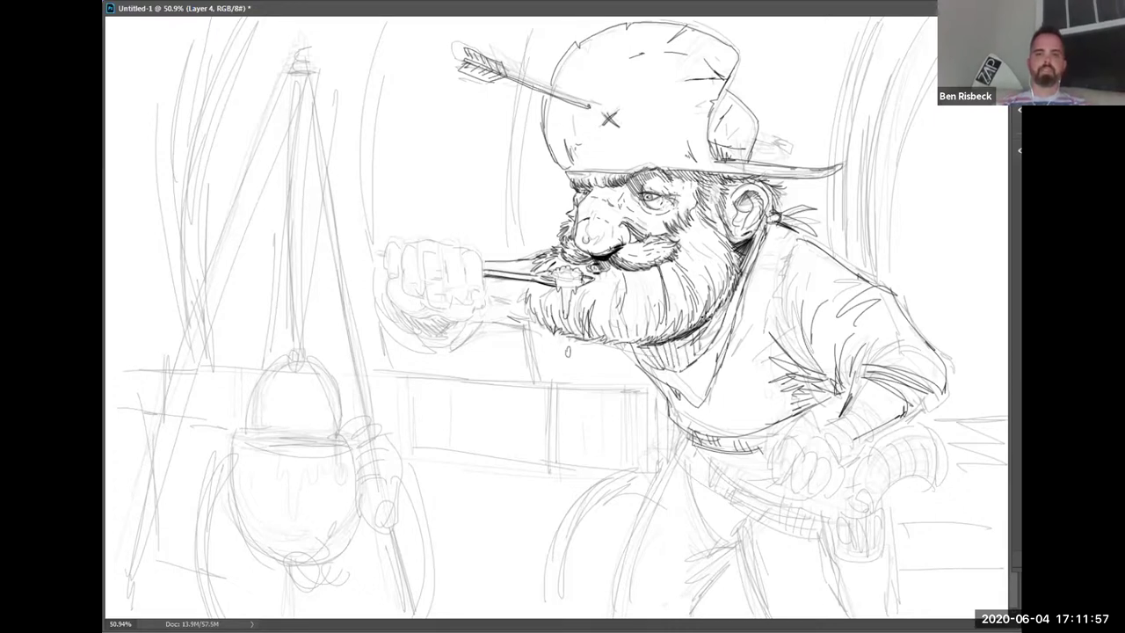
Ink the vest's armhole edge from shoulder to armpit, and add small round marks on the vest front
drag(783, 256, 773, 330)
mouse_move(781, 234)
mouse_down()
mouse_move(772, 369)
mouse_move(784, 403)
mouse_up()
drag(747, 355, 752, 360)
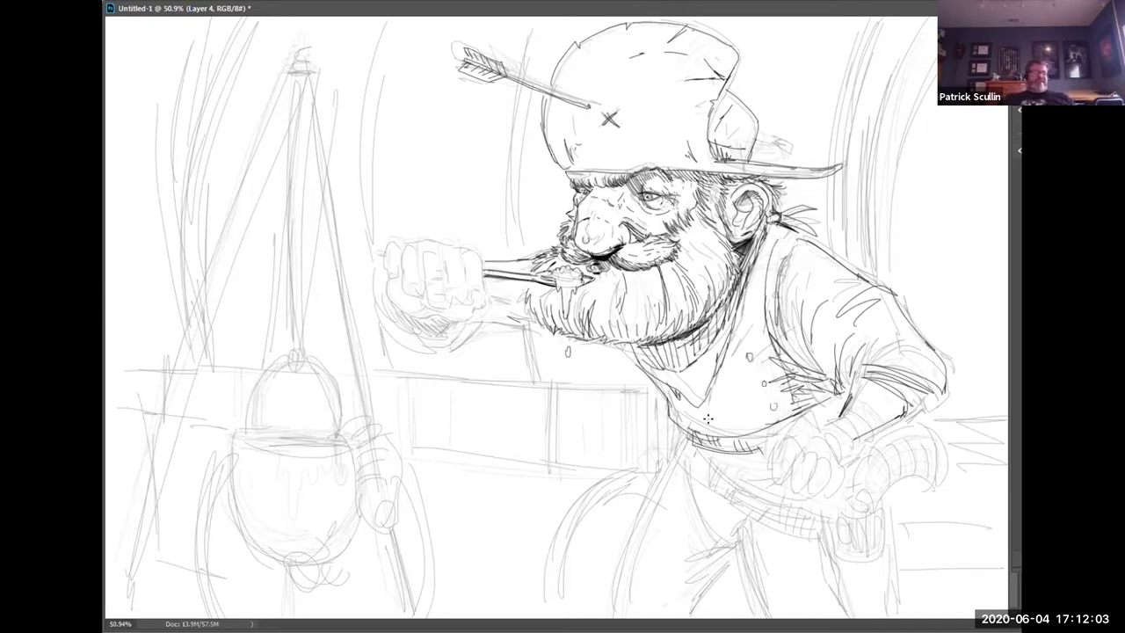
Ink the slanted belt below the waist with its edges, rounded end and hatched shading
drag(693, 447, 794, 507)
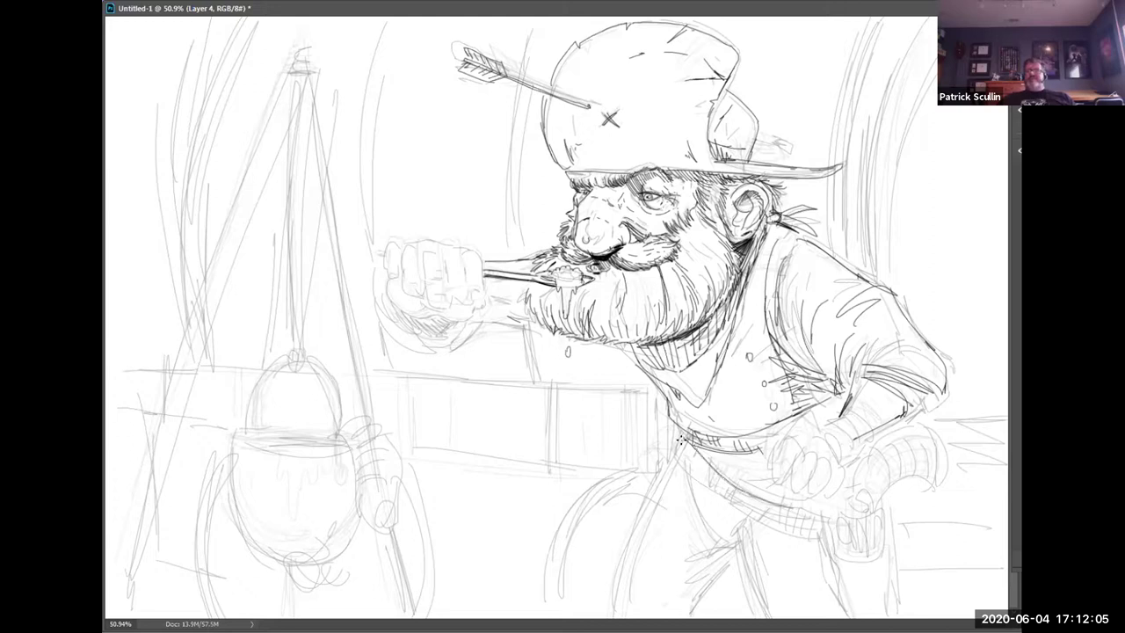
drag(682, 438, 674, 456)
mouse_move(676, 458)
mouse_down()
mouse_move(718, 490)
mouse_move(709, 466)
mouse_move(707, 482)
mouse_up()
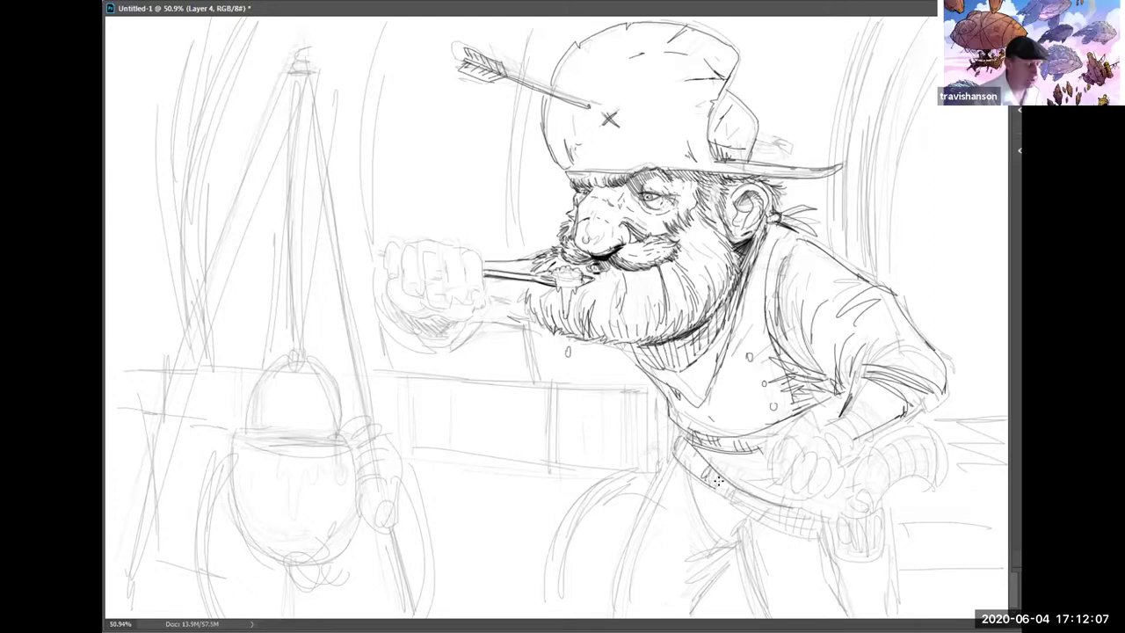
drag(681, 442, 675, 454)
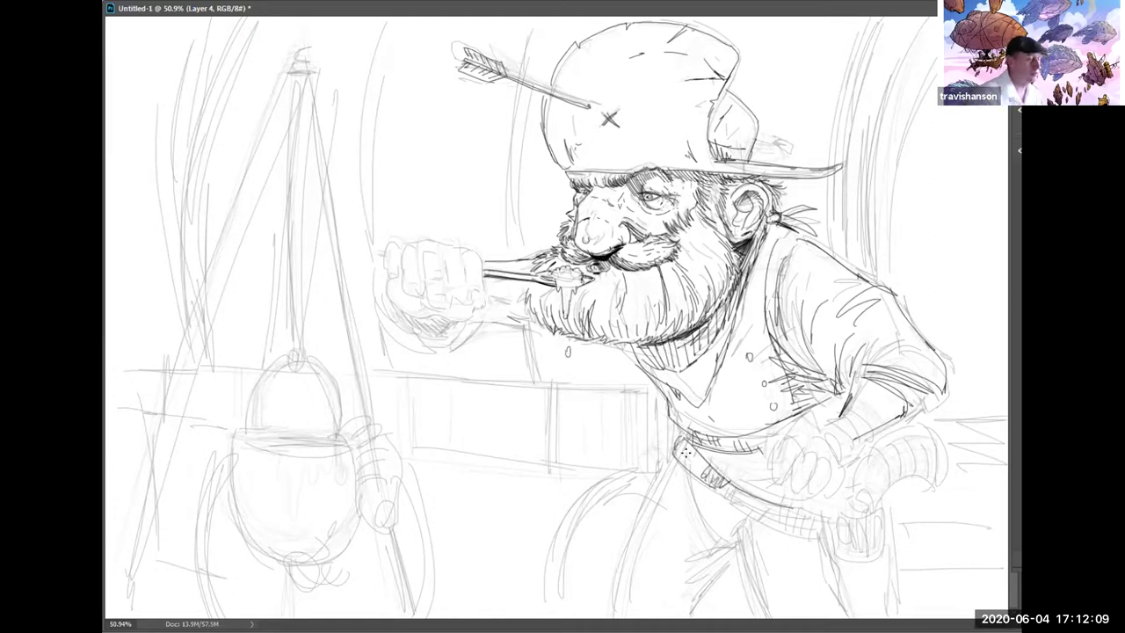
mouse_move(706, 488)
mouse_down()
mouse_move(765, 496)
mouse_move(782, 520)
mouse_move(814, 511)
mouse_up()
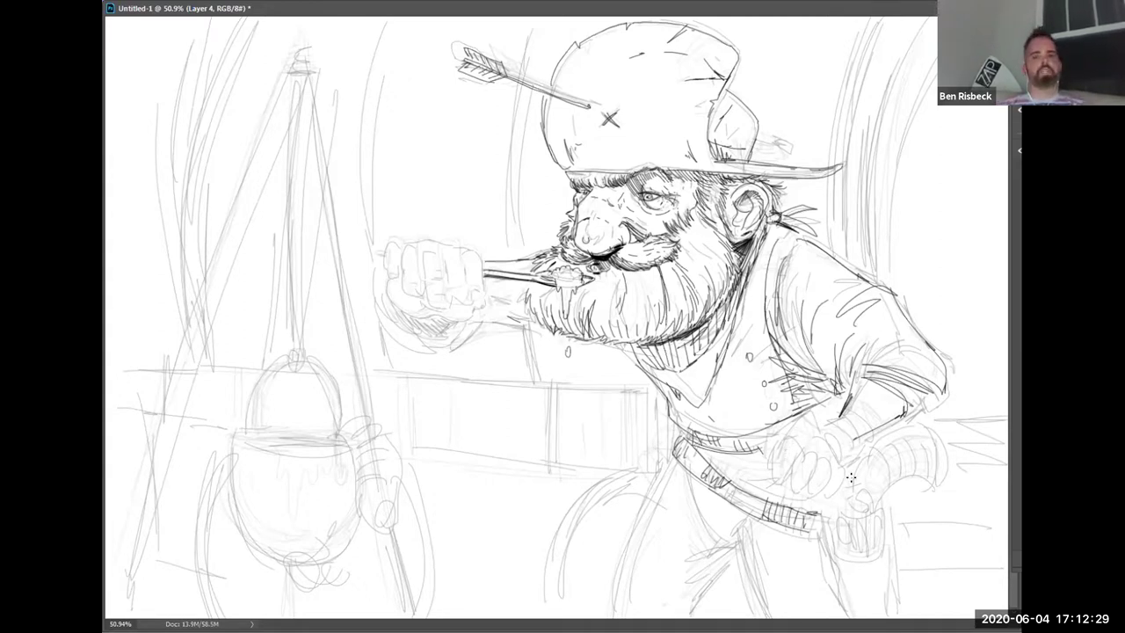
Ink the pouch hanging from the belt and the leg contours below it
mouse_move(810, 515)
mouse_down()
mouse_move(845, 603)
mouse_move(840, 550)
mouse_move(878, 523)
mouse_move(882, 552)
mouse_up()
drag(880, 504, 891, 601)
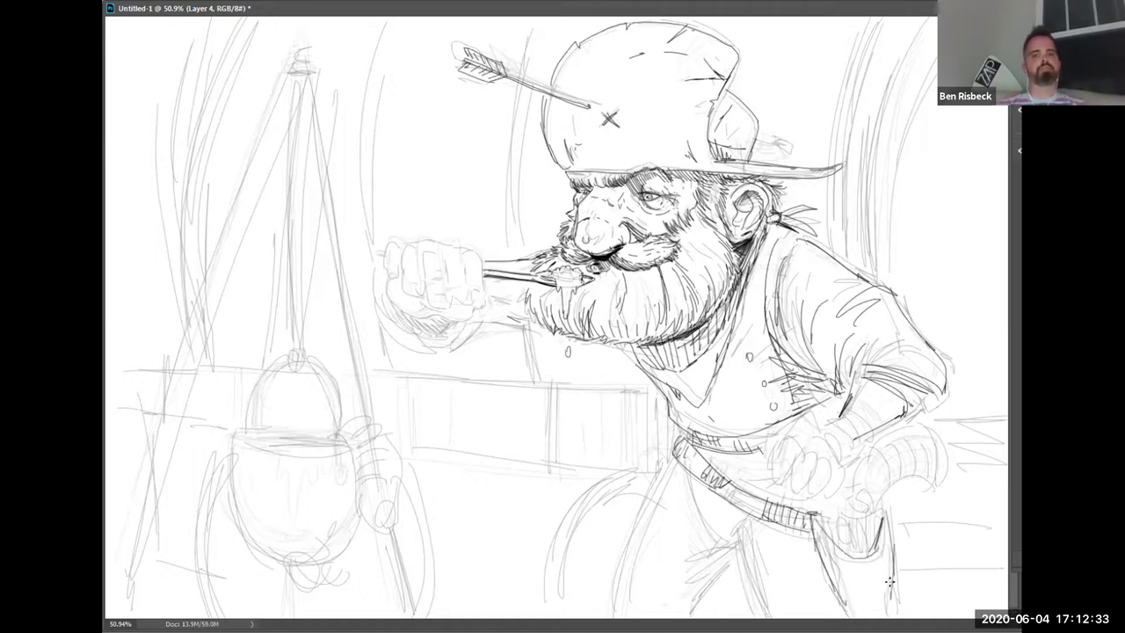